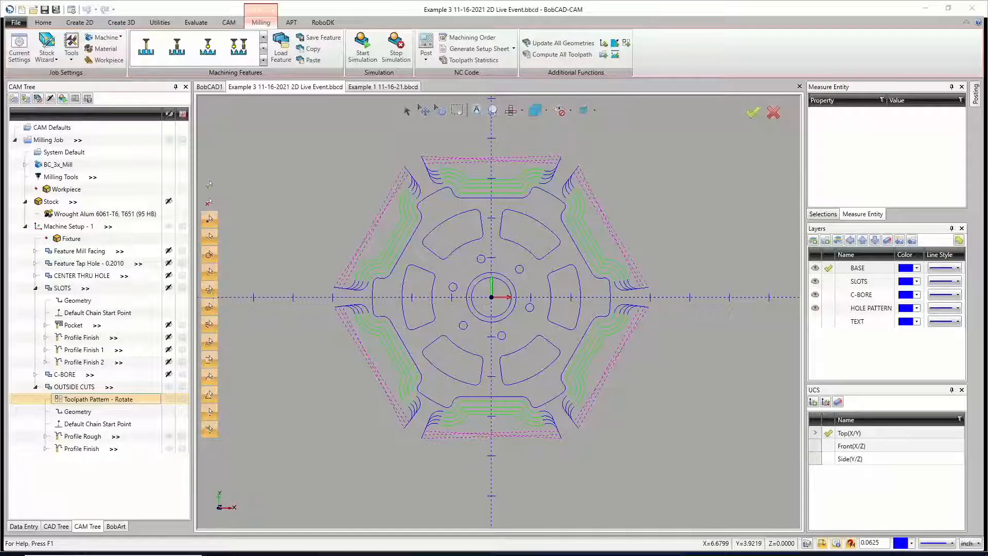
# Step: Compare the Example 1 and Example 3 files, then show the stock and the Machine Setup - 1 origin in Example 3
pyautogui.click(378, 88)
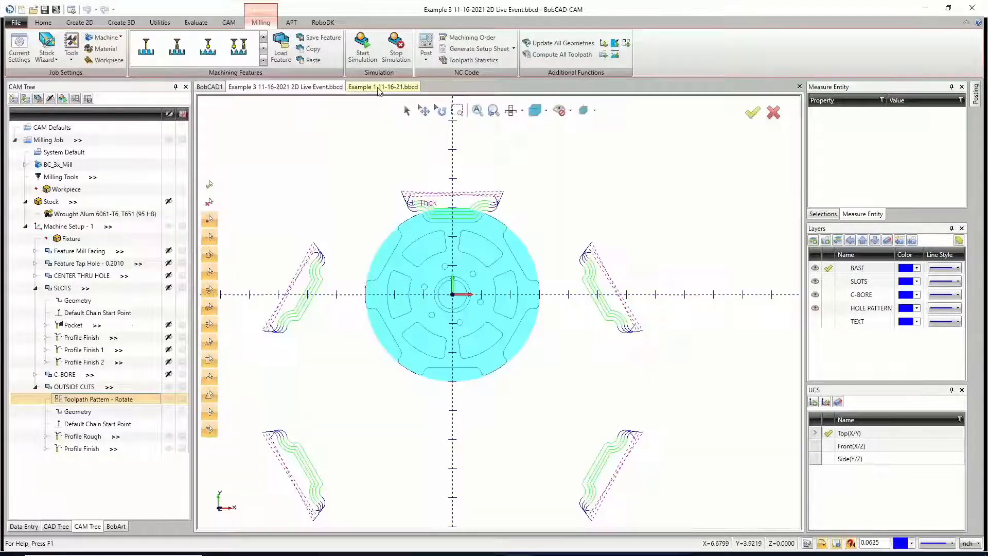
pyautogui.scroll(-3, 446, 204)
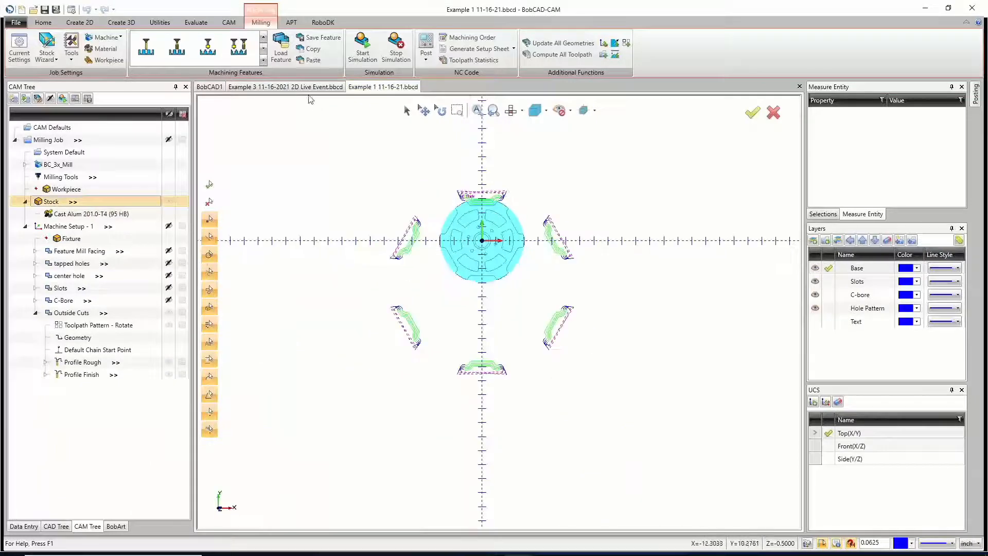
pyautogui.click(308, 88)
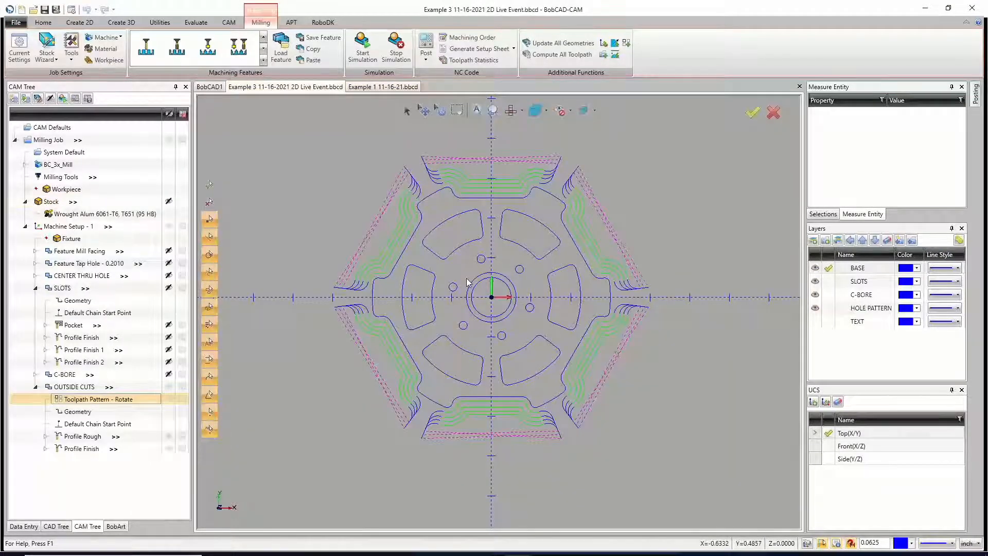
pyautogui.press('i')
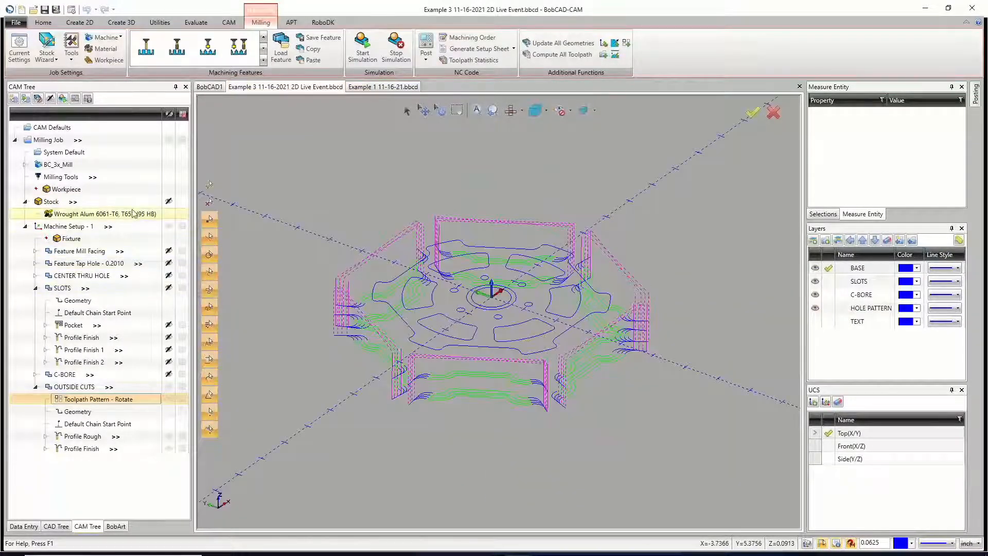
pyautogui.click(168, 202)
pyautogui.click(83, 226)
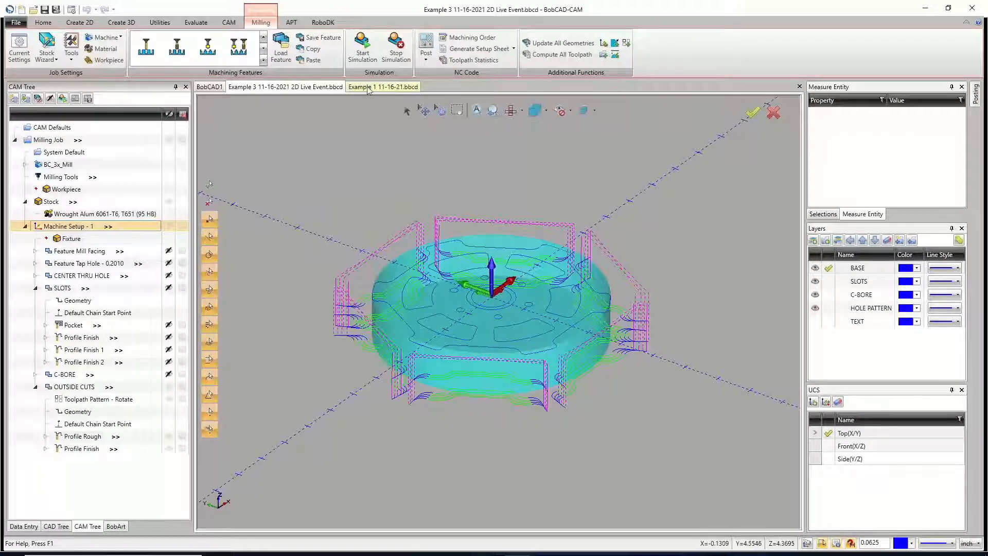
# Step: Examine where the Machine Setup - 1 origin sits relative to the stock and rotated toolpaths in the Example 1 11-16-21 file
pyautogui.click(383, 86)
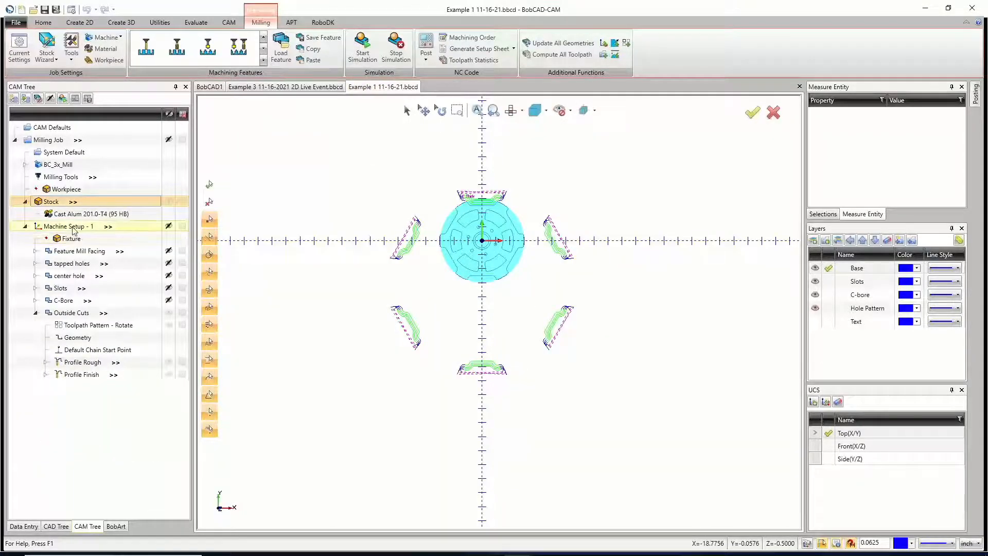
pyautogui.moveTo(578, 387); pyautogui.dragTo(545, 325, button='middle')
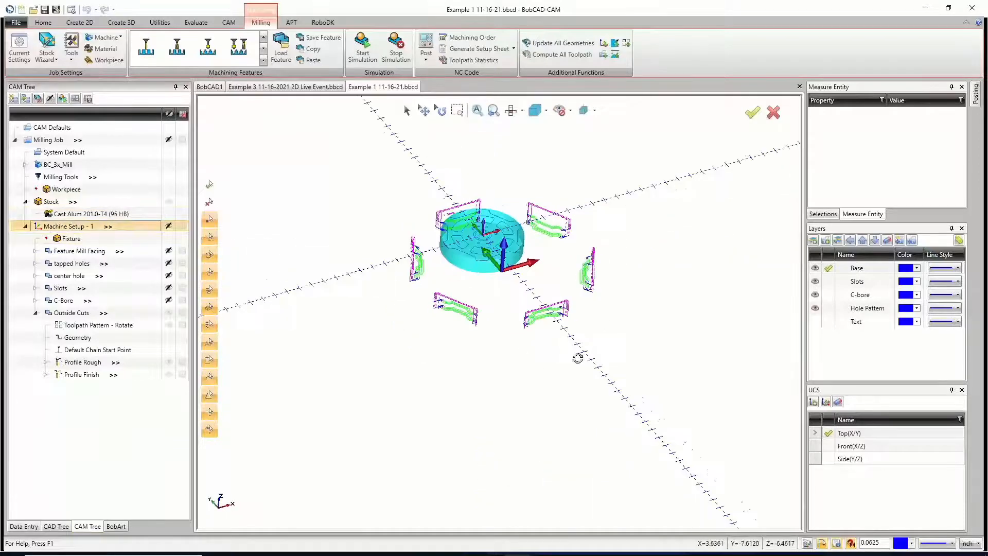
pyautogui.moveTo(577, 358); pyautogui.dragTo(571, 348, button='middle')
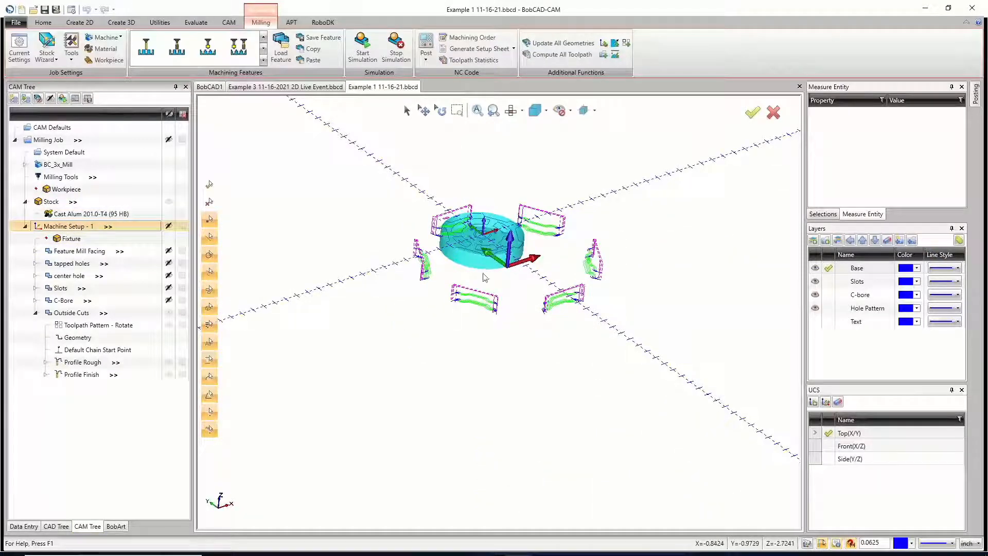
pyautogui.scroll(4, 486, 267)
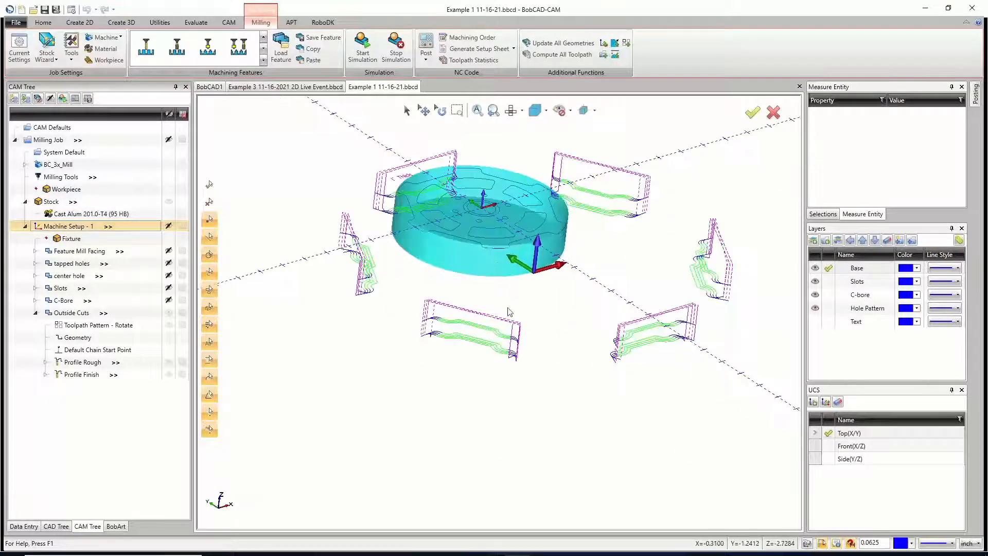
pyautogui.moveTo(507, 309); pyautogui.dragTo(530, 316, button='middle')
pyautogui.moveTo(447, 269); pyautogui.dragTo(440, 274, button='middle')
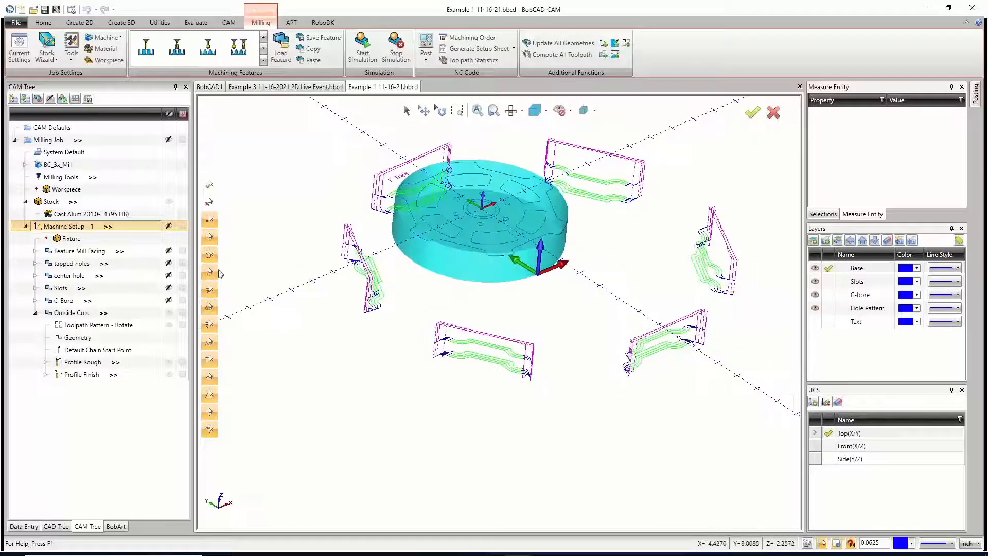
# Step: Edit the Outside Cuts rotate toolpath pattern and pick the part's centre point as its rotation axis origin, giving X 0, Y 3
pyautogui.rightClick(82, 327)
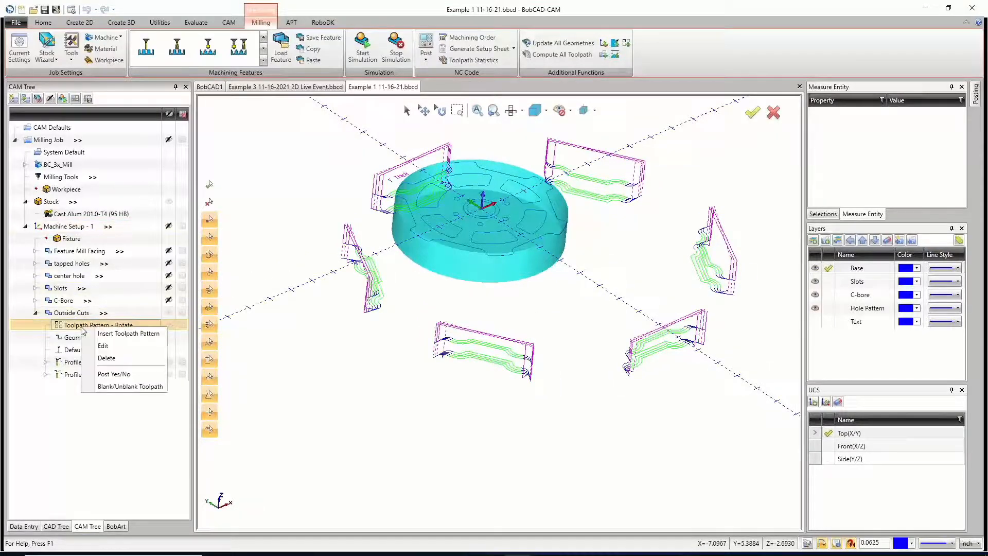
pyautogui.click(103, 345)
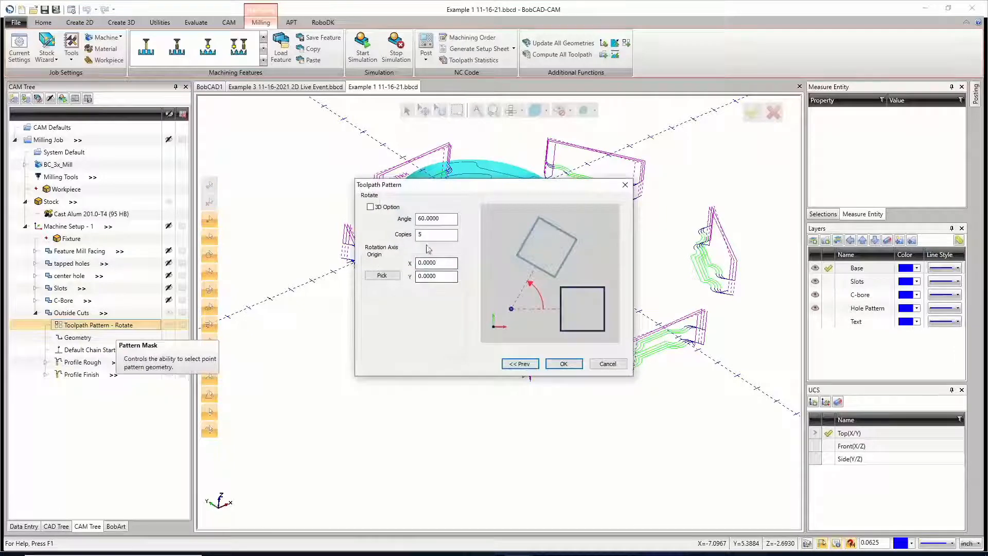
pyautogui.click(391, 278)
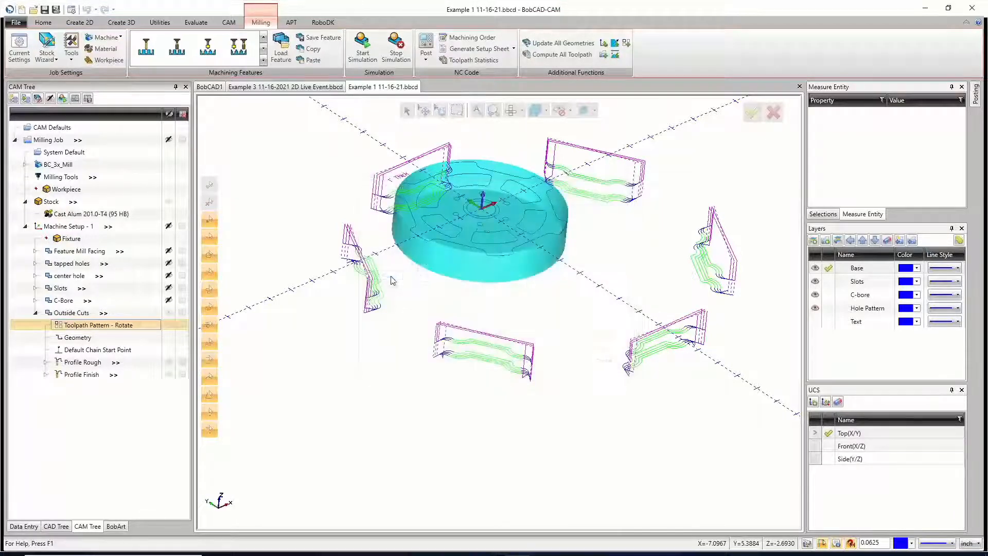
pyautogui.scroll(5, 488, 222)
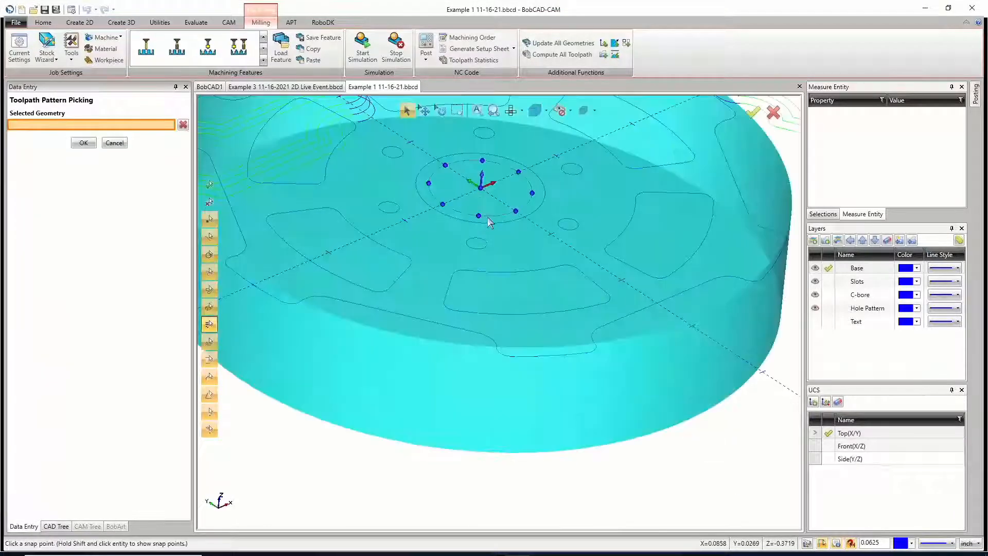
pyautogui.click(479, 189)
pyautogui.scroll(-5, 495, 236)
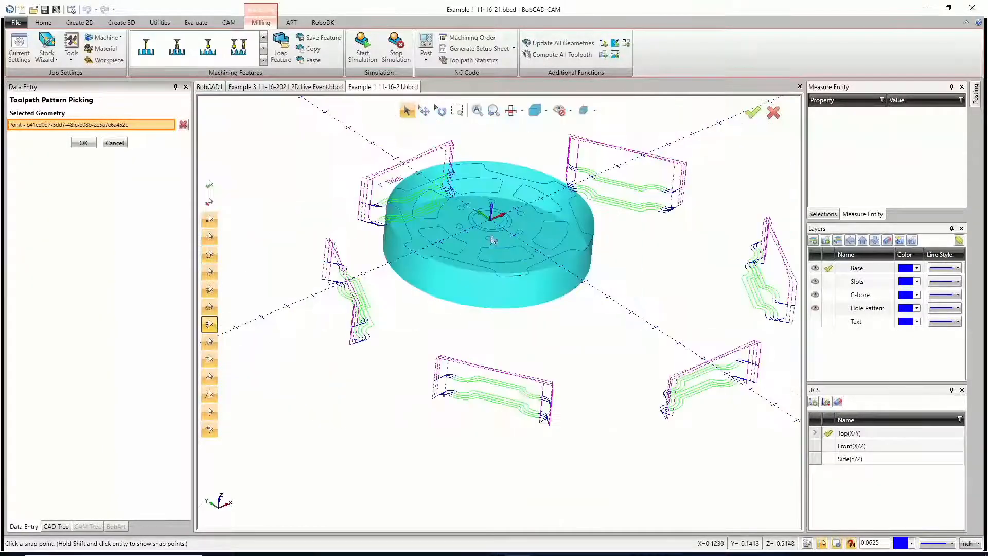
pyautogui.click(89, 143)
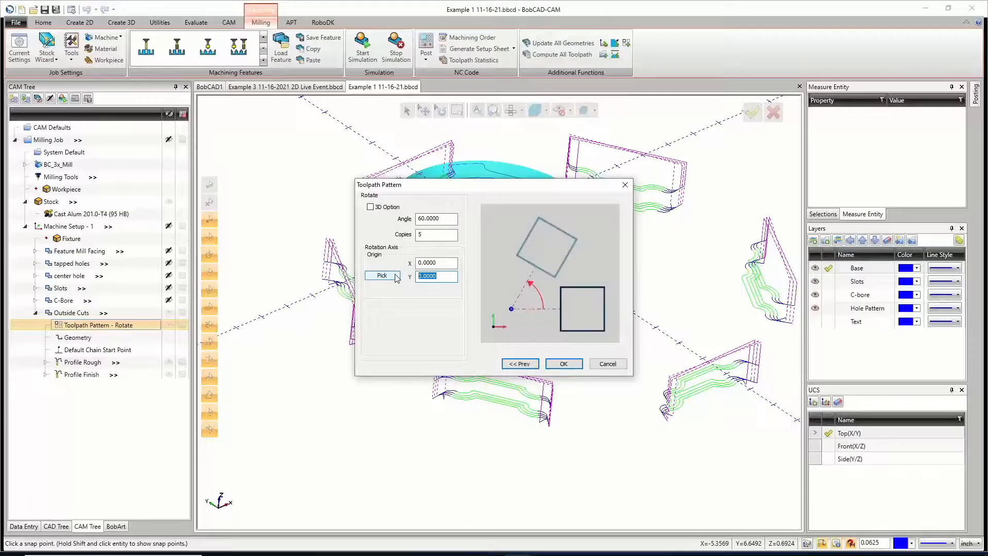
pyautogui.click(563, 363)
pyautogui.moveTo(499, 378); pyautogui.dragTo(449, 367, button='middle')
pyautogui.moveTo(547, 375); pyautogui.dragTo(577, 278, button='middle')
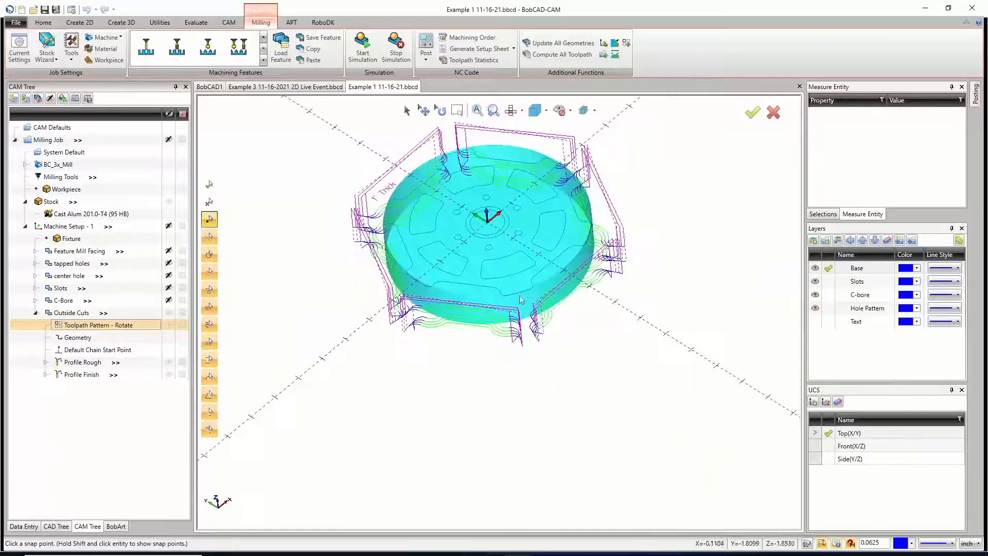
# Step: Move the Machine Setup - 1 origin to the point above the part's centre at X 0, Y 0, Z 0.1
pyautogui.click(67, 226)
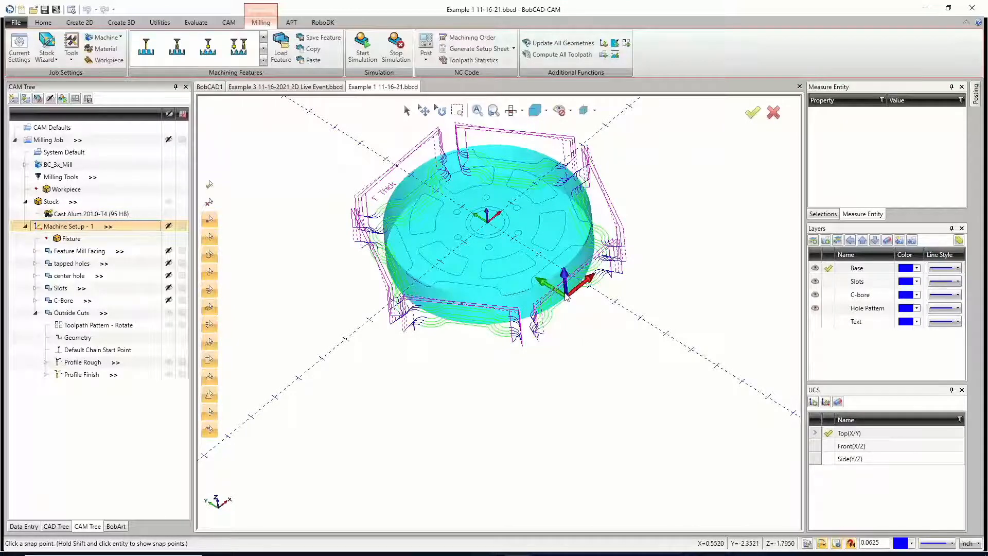
pyautogui.rightClick(60, 226)
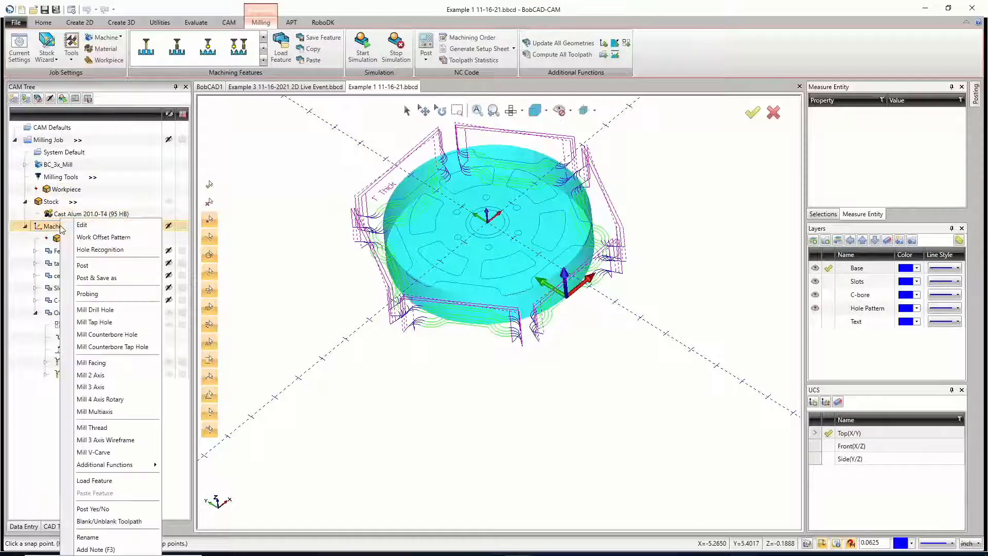
pyautogui.click(80, 224)
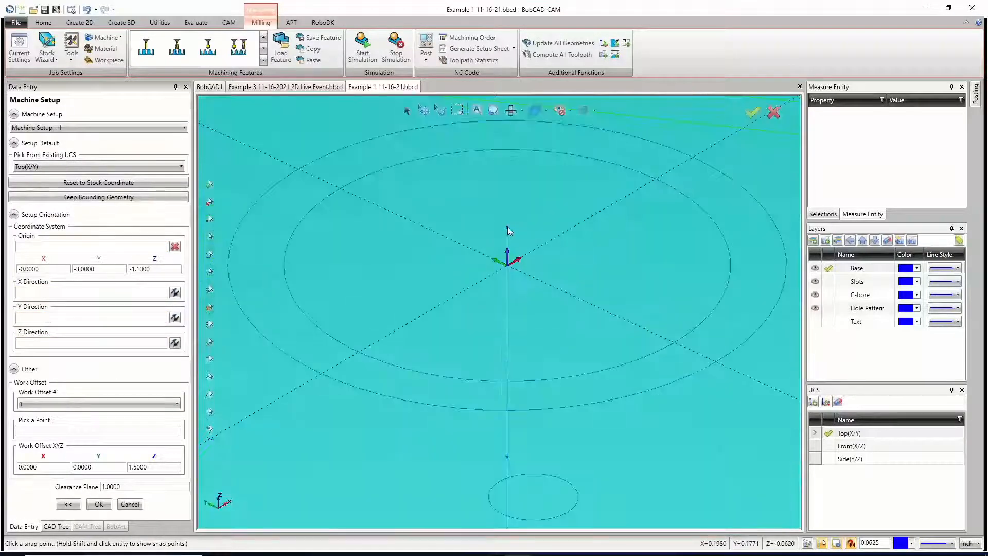
pyautogui.click(80, 247)
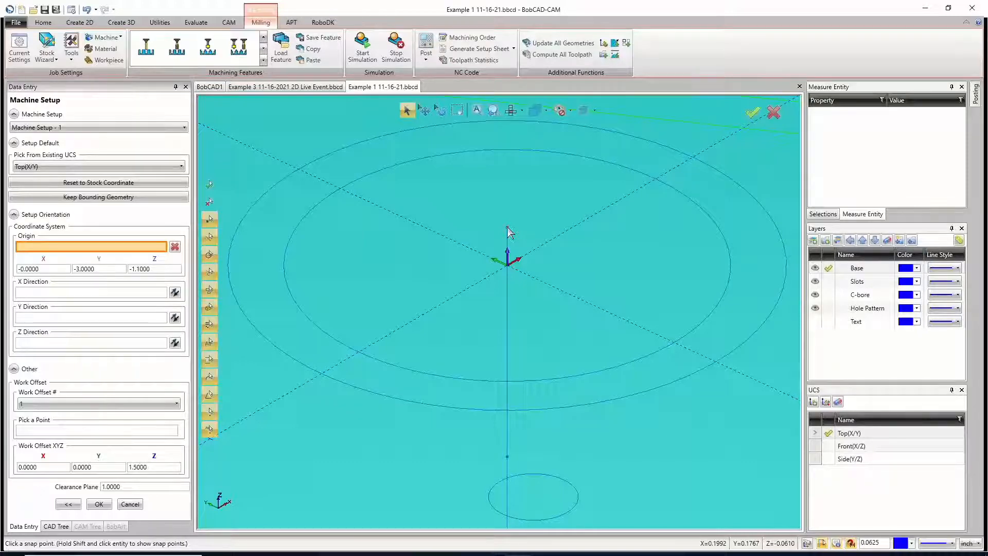
pyautogui.click(506, 227)
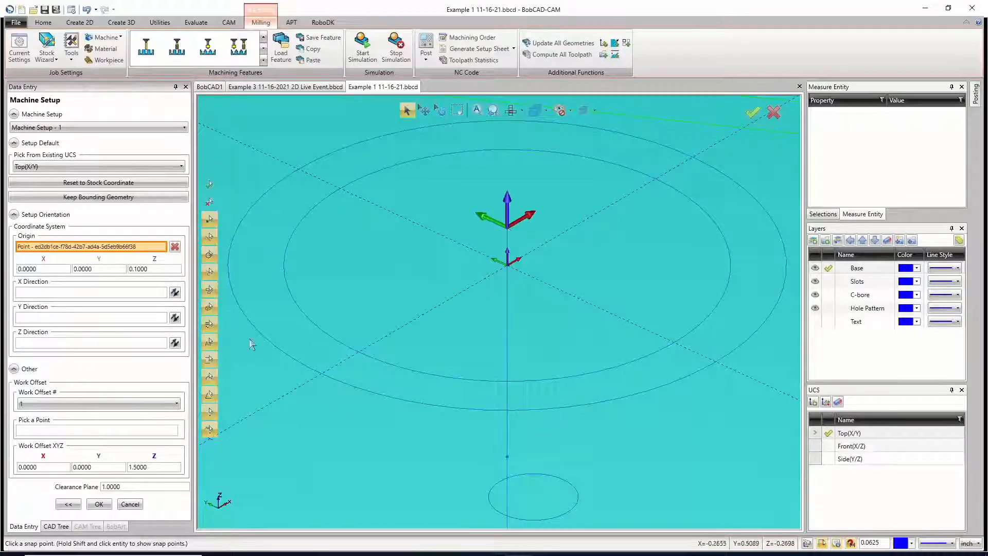
pyautogui.click(99, 504)
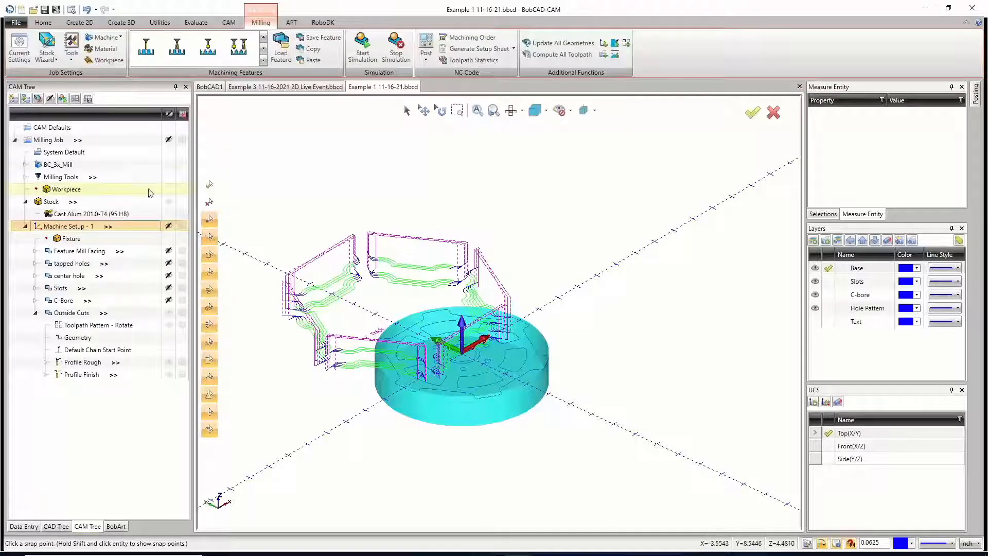
# Step: Update all geometries and compute all toolpaths for the whole Milling Job
pyautogui.rightClick(50, 142)
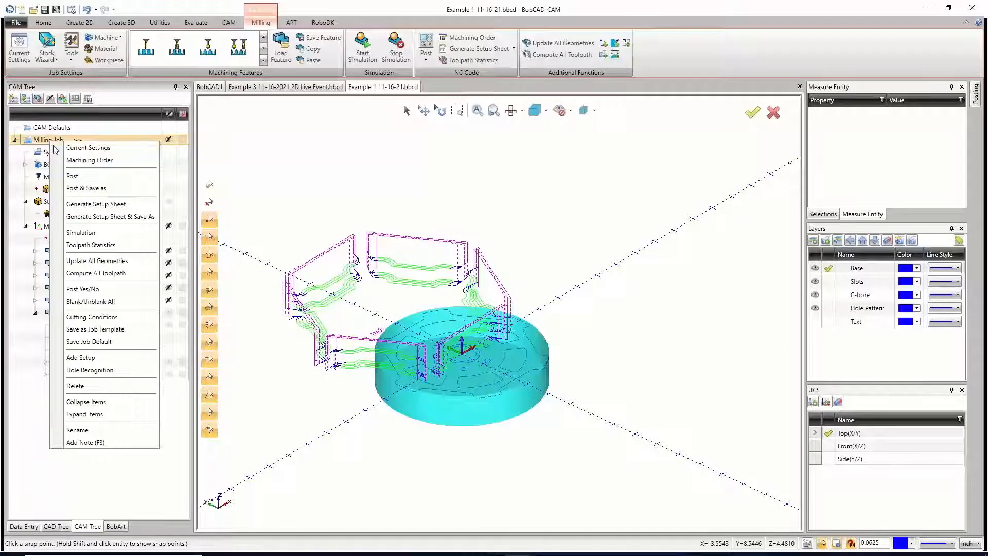
pyautogui.click(103, 264)
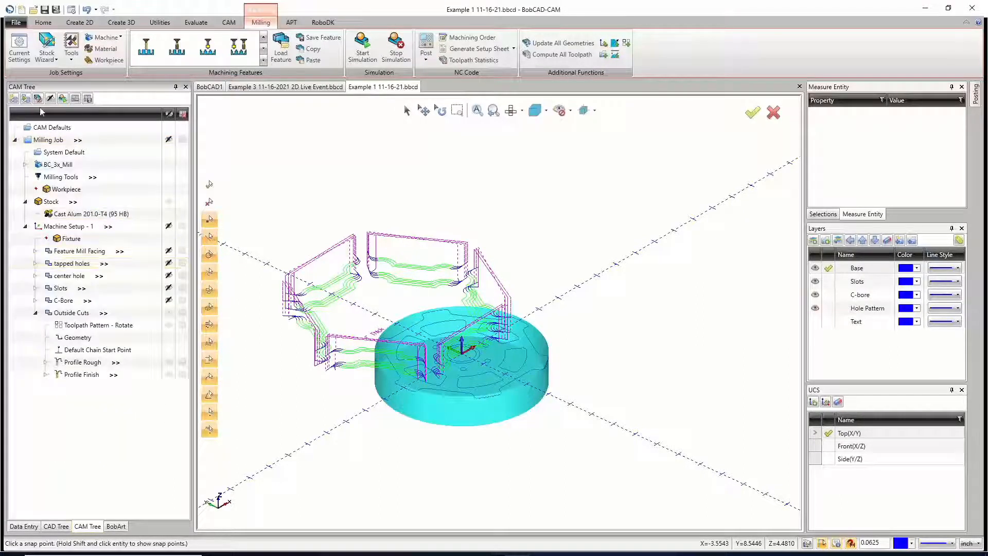
pyautogui.rightClick(53, 141)
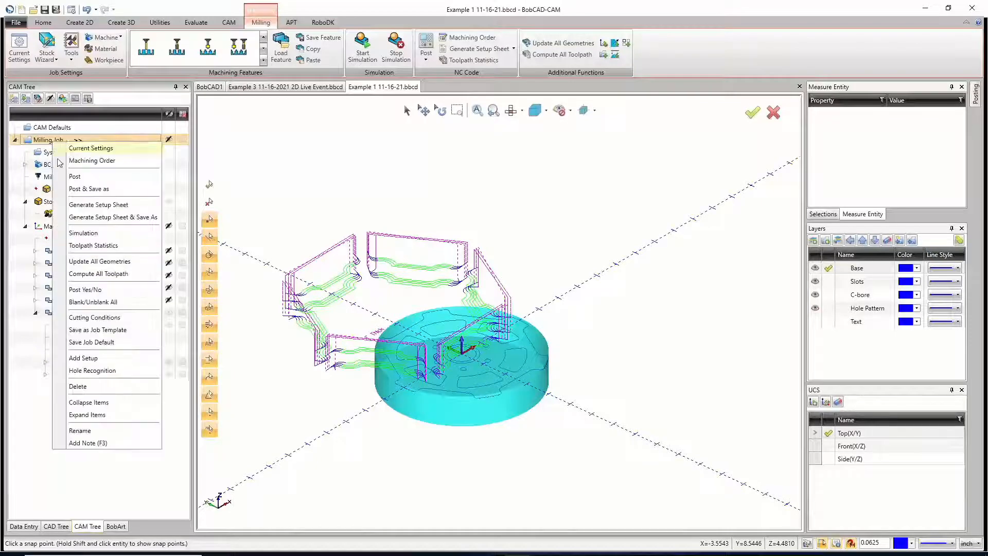
pyautogui.click(100, 274)
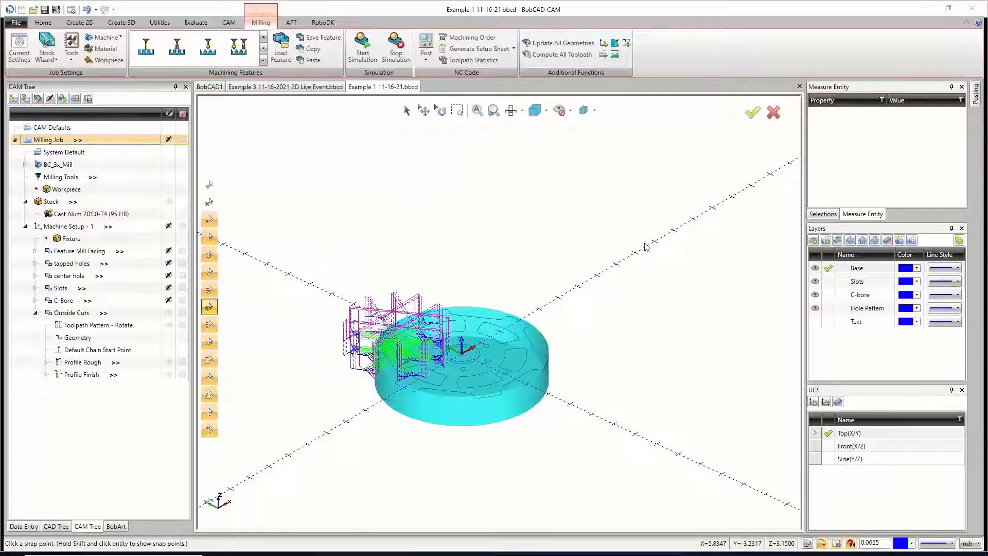
pyautogui.scroll(5, 396, 355)
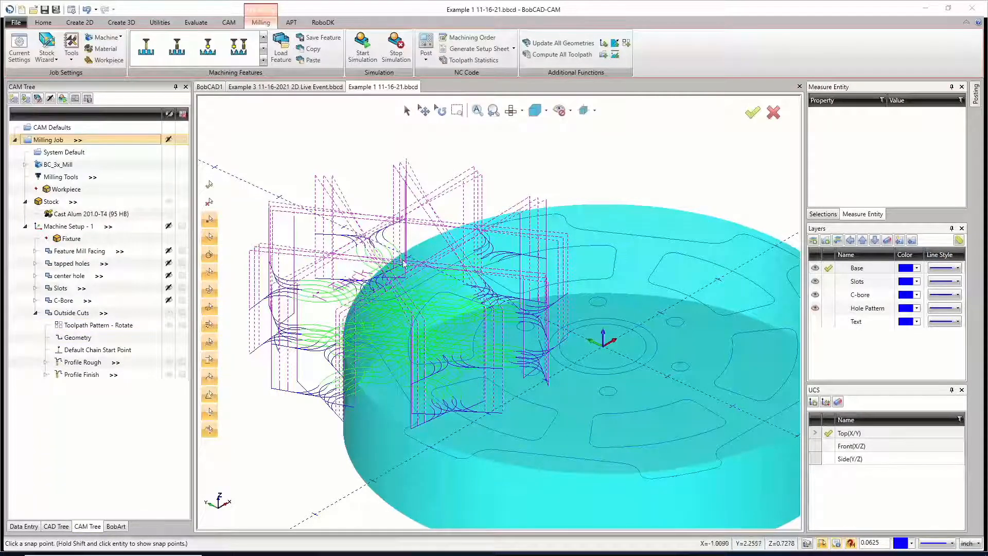
pyautogui.rightClick(87, 330)
pyautogui.click(71, 332)
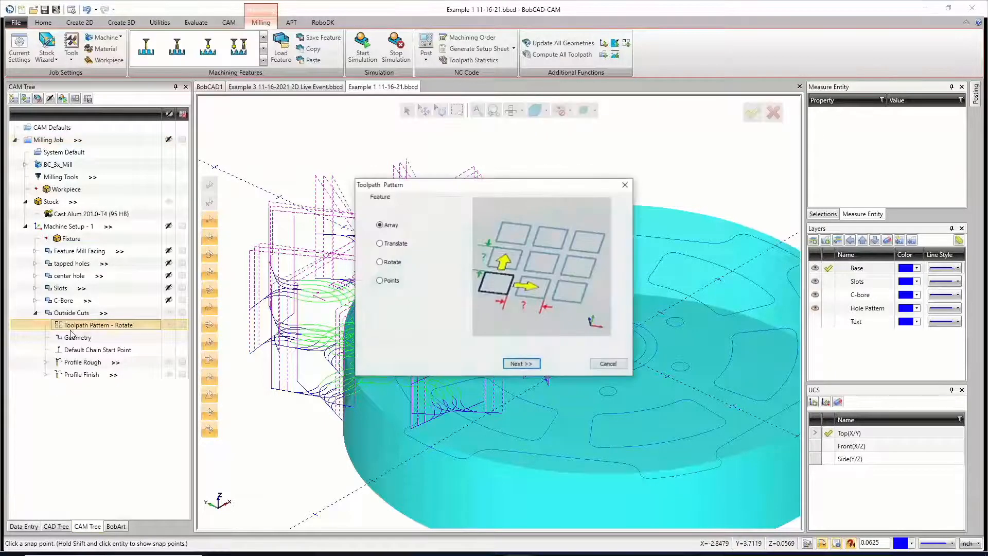
pyautogui.click(523, 363)
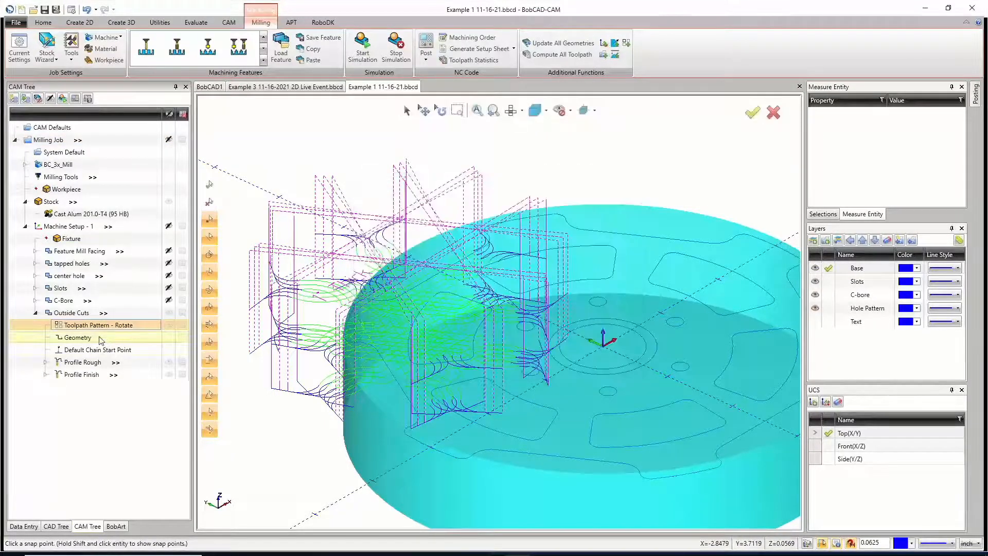
# Step: Repick the part's centre as the rotation axis origin of the Outside Cuts rotate toolpath pattern, giving X 0, Y 0
pyautogui.rightClick(98, 328)
pyautogui.click(52, 342)
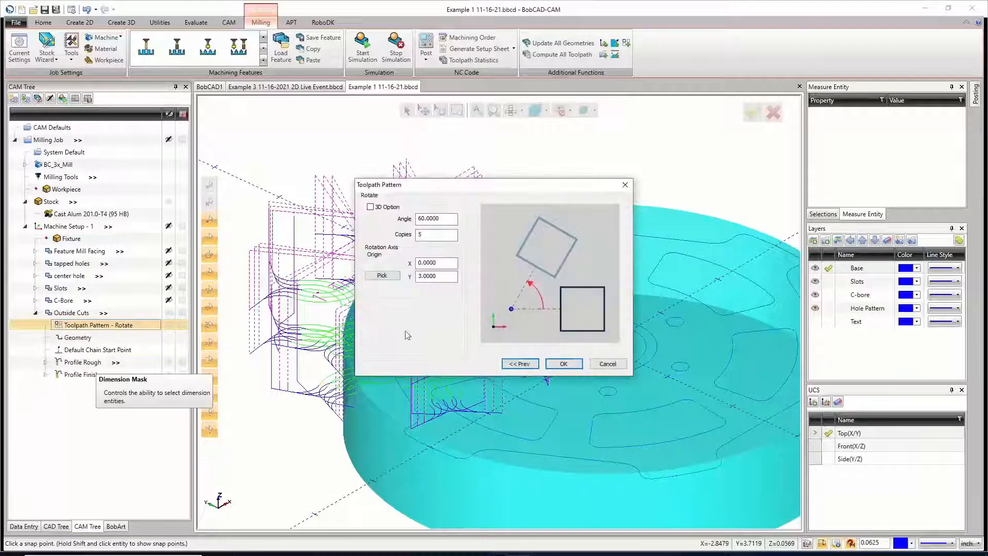
pyautogui.click(382, 275)
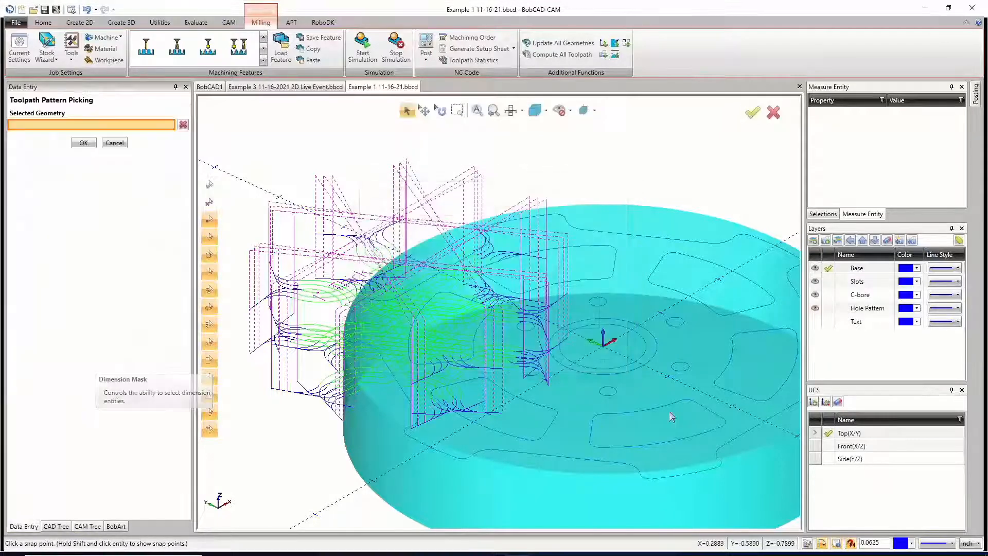
pyautogui.click(603, 346)
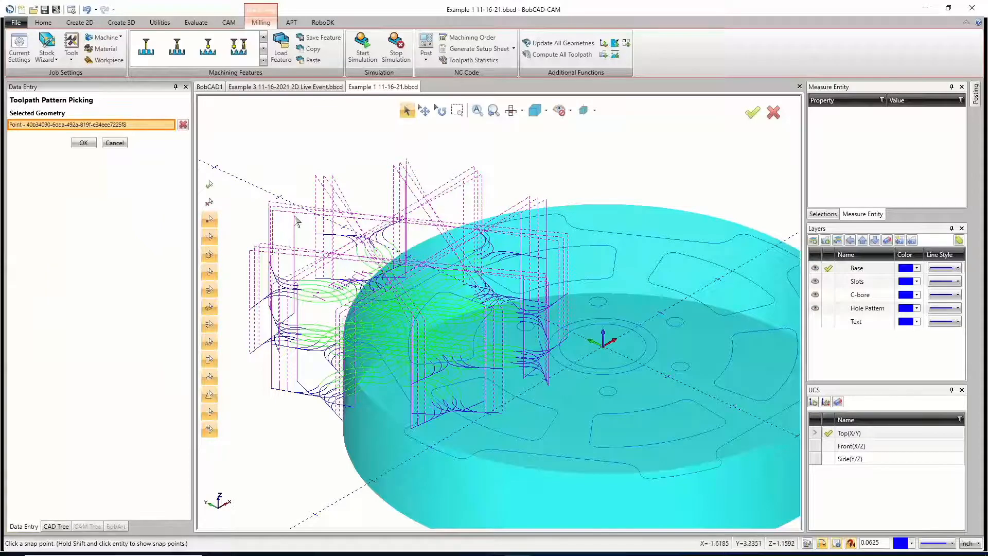
pyautogui.click(84, 143)
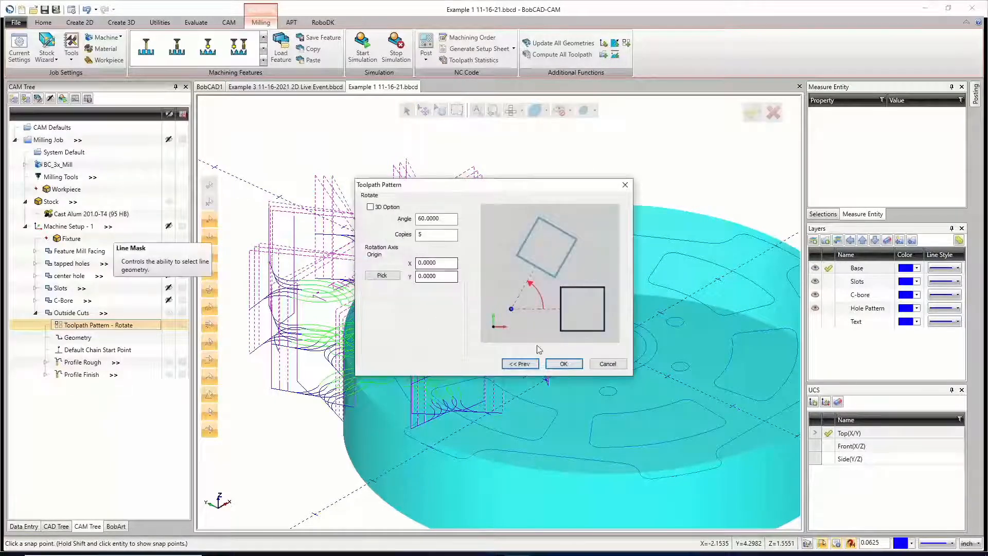
pyautogui.click(564, 363)
pyautogui.scroll(-5, 389, 340)
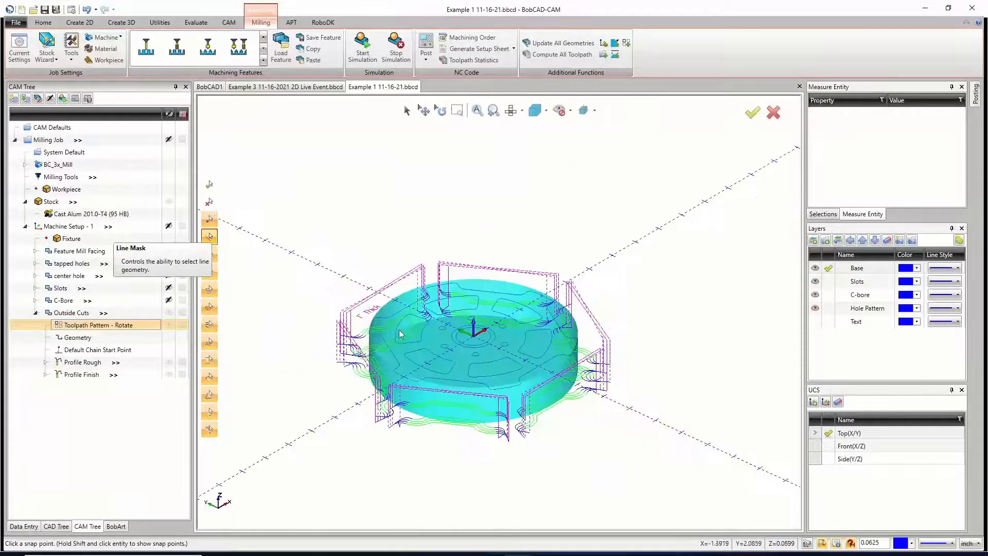
# Step: Edit the tapped holes feature and pick a point on the part's central circle as Group 1's top of feature, giving -0.1
pyautogui.moveTo(503, 345); pyautogui.dragTo(498, 392, button='middle')
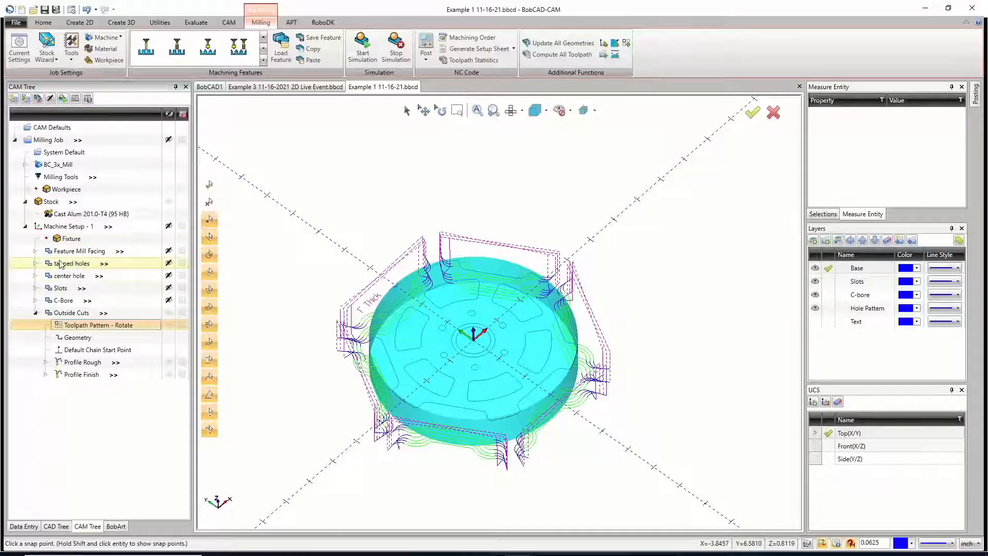
pyautogui.click(36, 262)
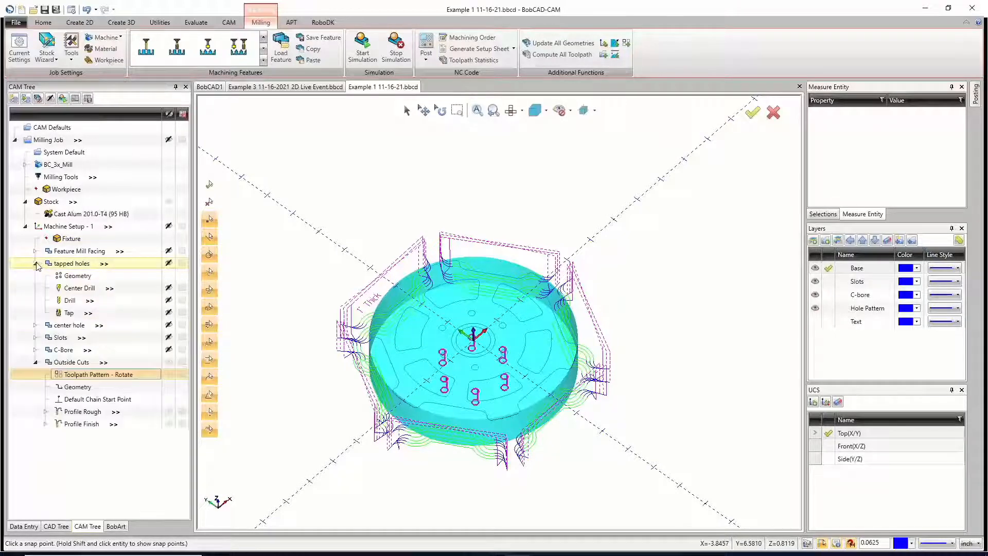
pyautogui.rightClick(70, 264)
pyautogui.click(91, 268)
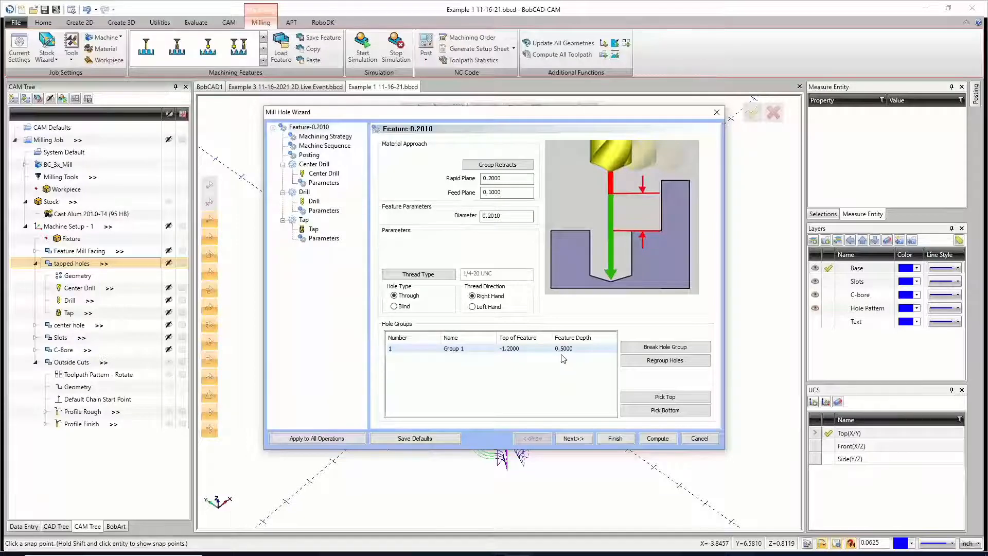
pyautogui.click(525, 349)
pyautogui.click(644, 398)
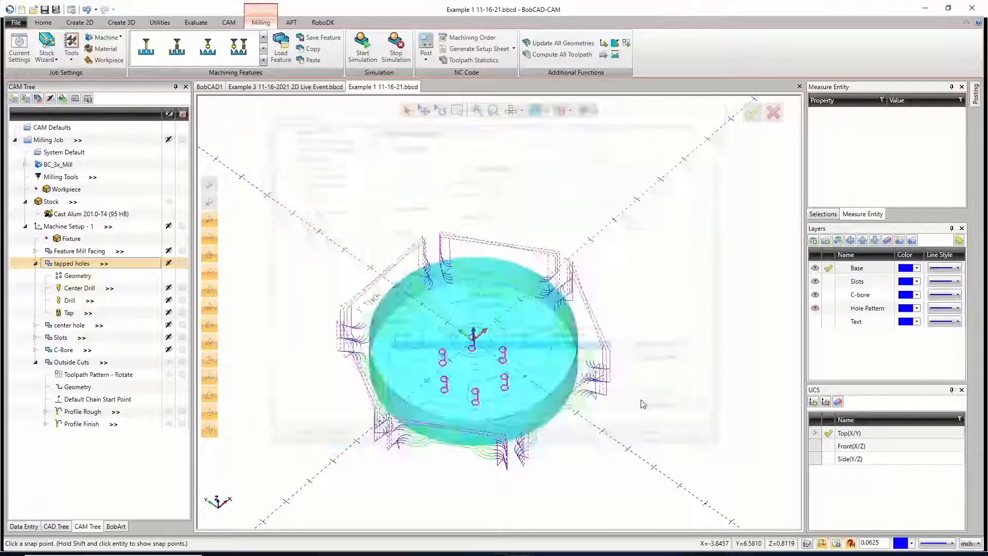
pyautogui.scroll(10, 470, 343)
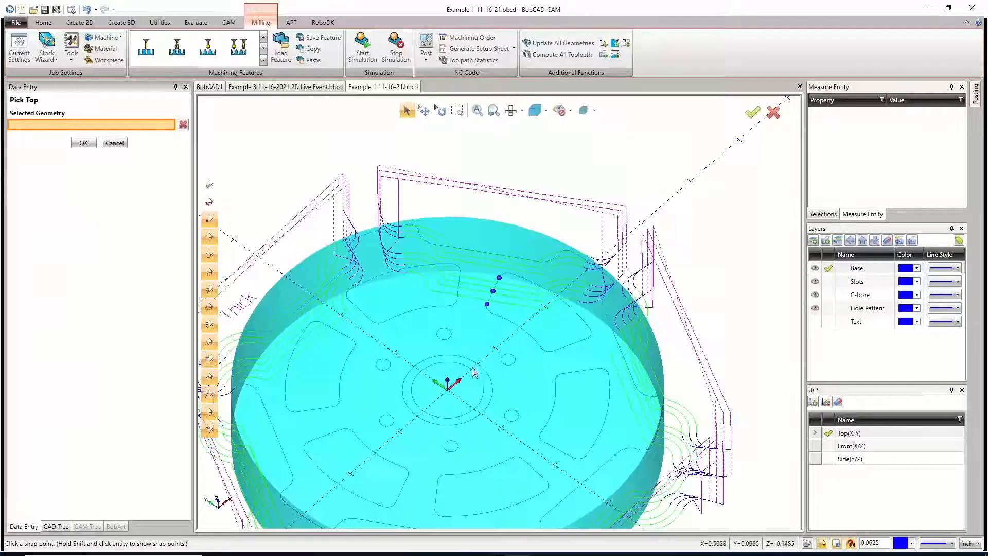
pyautogui.click(471, 369)
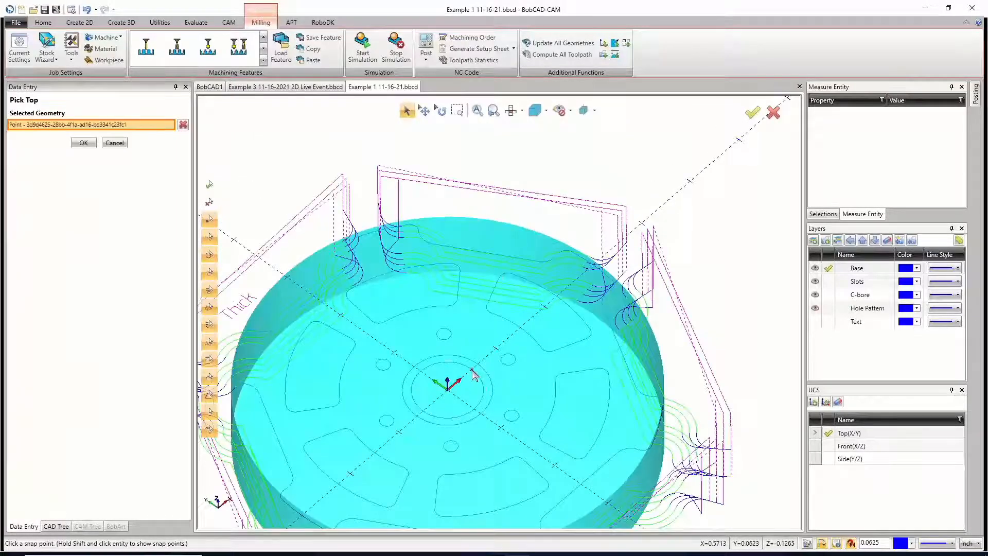
pyautogui.click(83, 143)
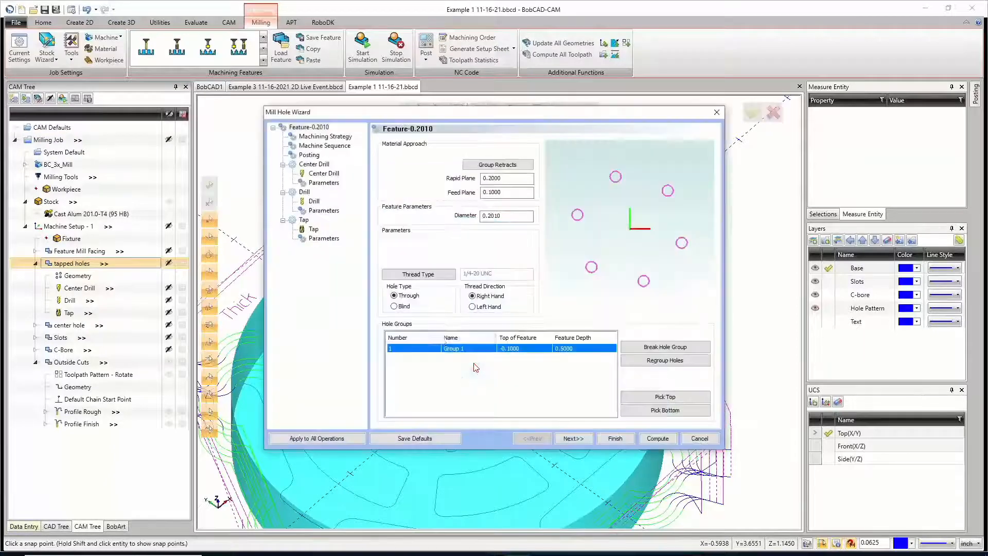
# Step: Set Group 1's feature depth to 1.2, check the tap and drill parameters, and compute the tapped holes feature
pyautogui.click(579, 349)
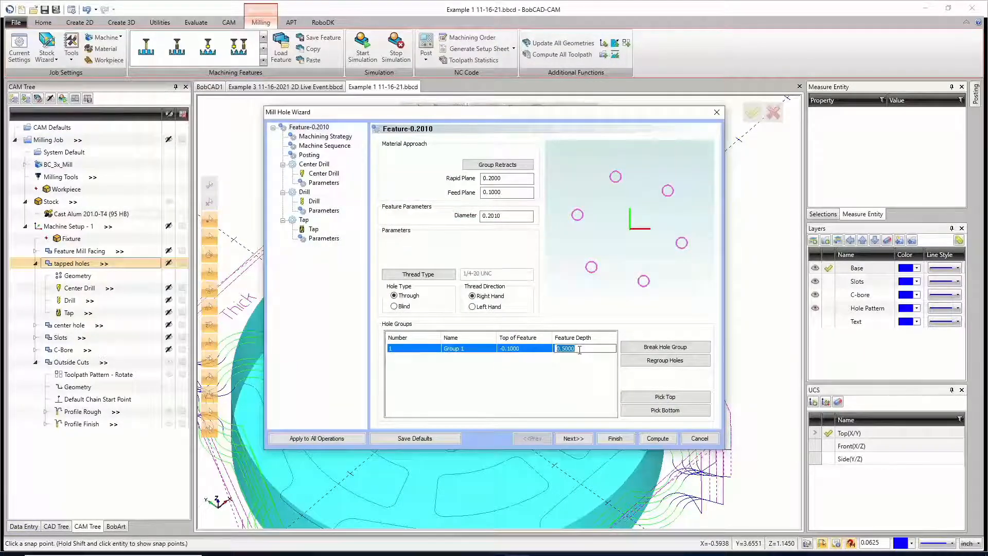
pyautogui.write('1.2')
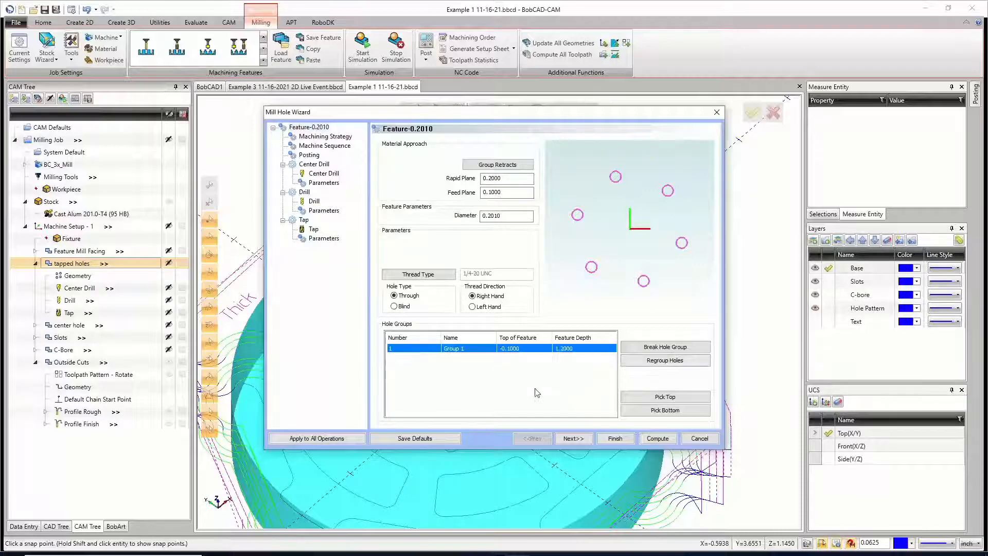
pyautogui.click(537, 392)
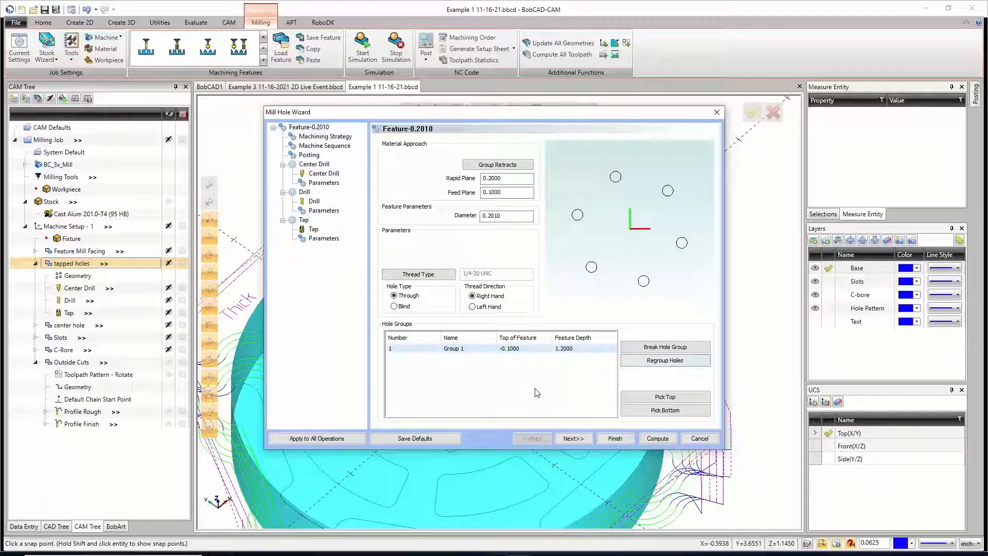
pyautogui.click(321, 238)
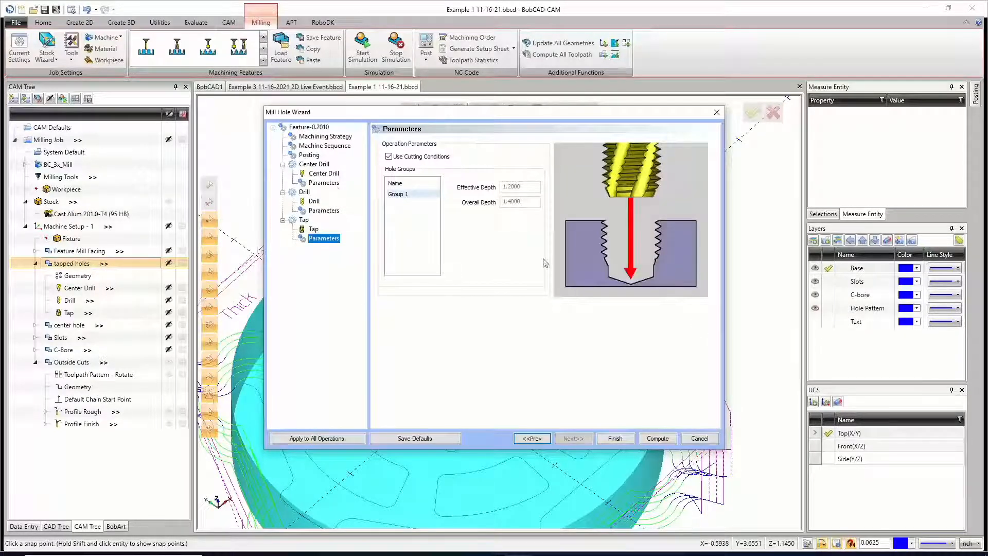
pyautogui.click(327, 210)
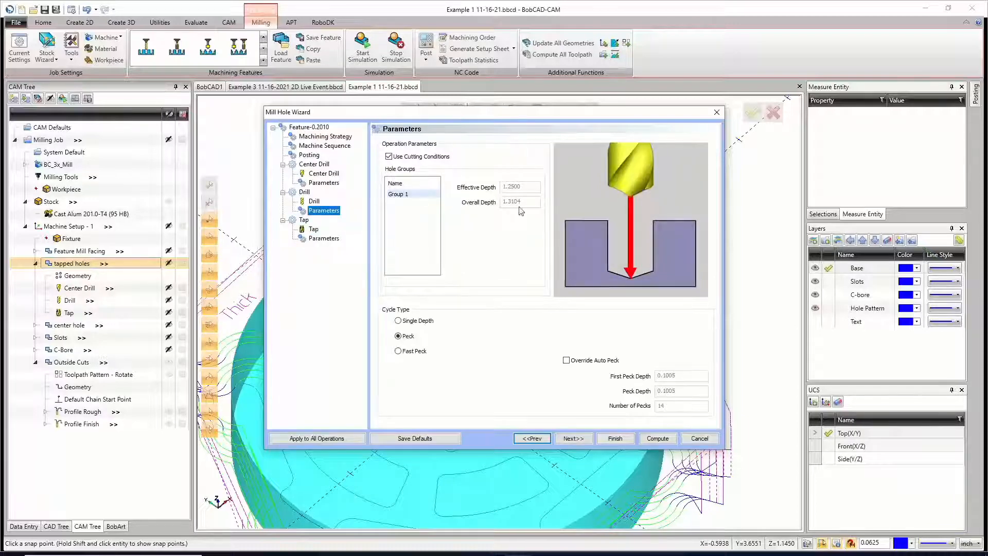
pyautogui.click(657, 438)
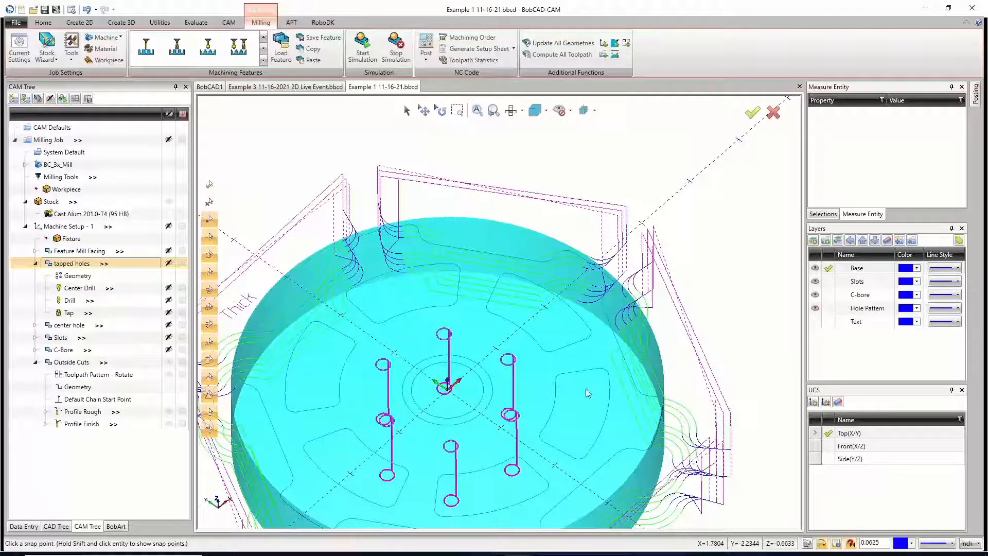
pyautogui.click(36, 263)
pyautogui.scroll(-6, 500, 340)
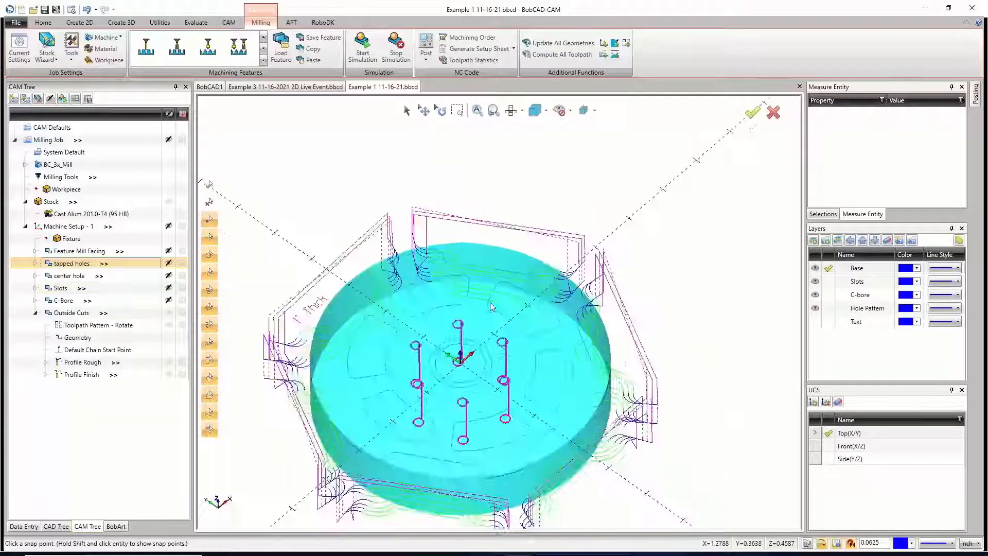
pyautogui.scroll(4, 500, 341)
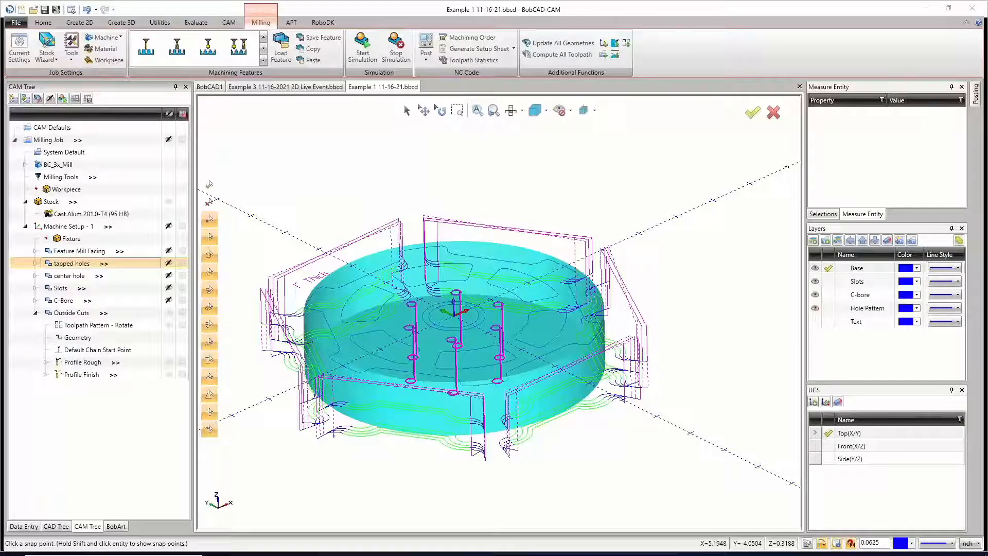
pyautogui.click(290, 88)
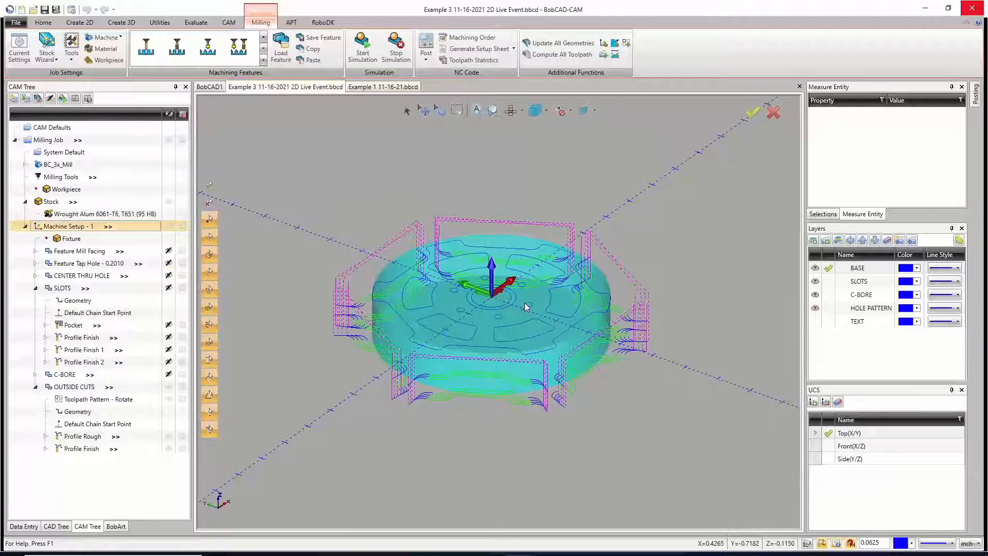
pyautogui.click(168, 228)
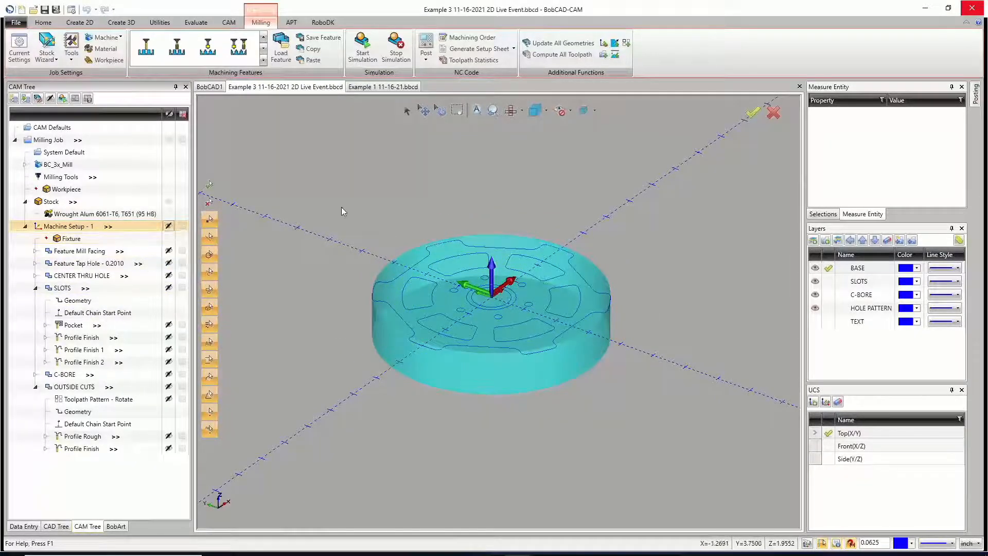
pyautogui.click(169, 201)
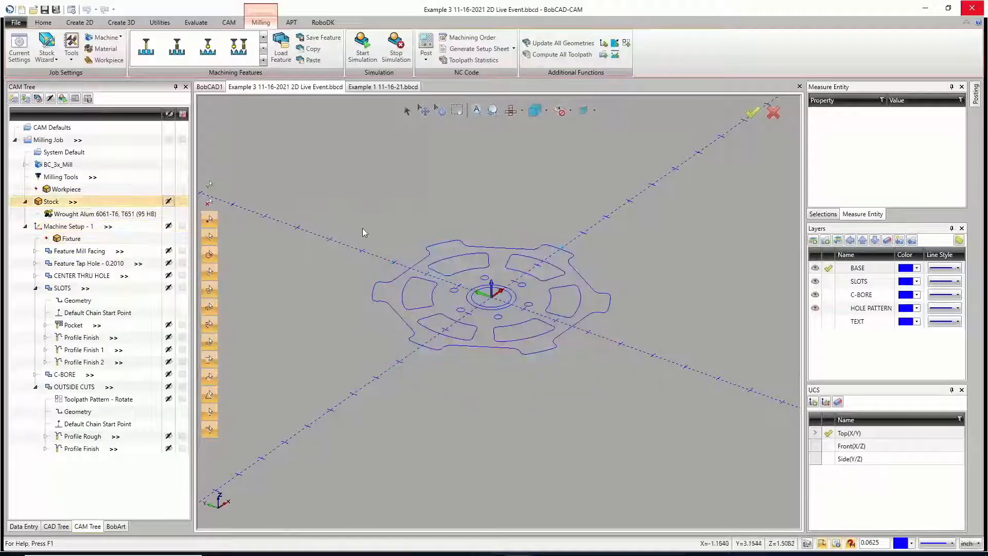
pyautogui.click(510, 110)
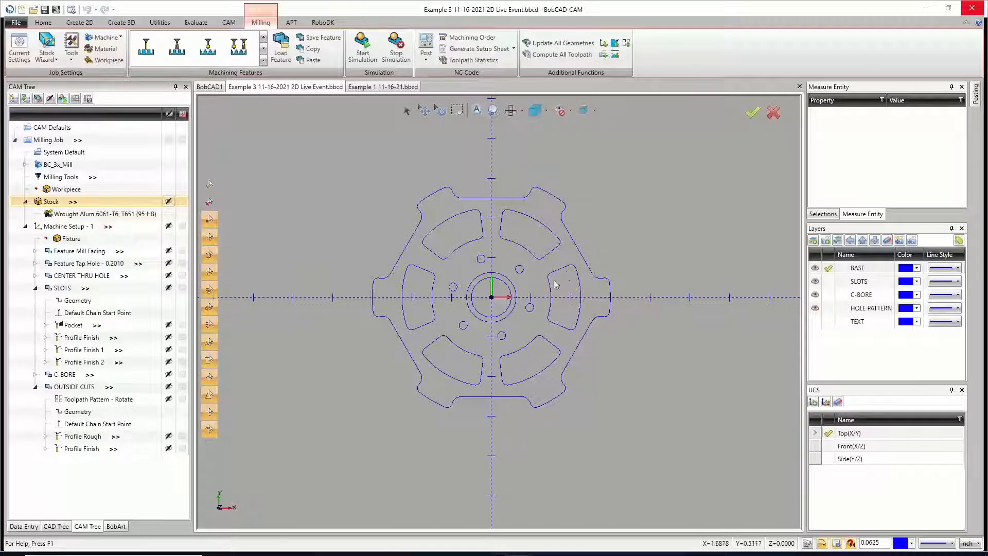
pyautogui.scroll(2, 555, 284)
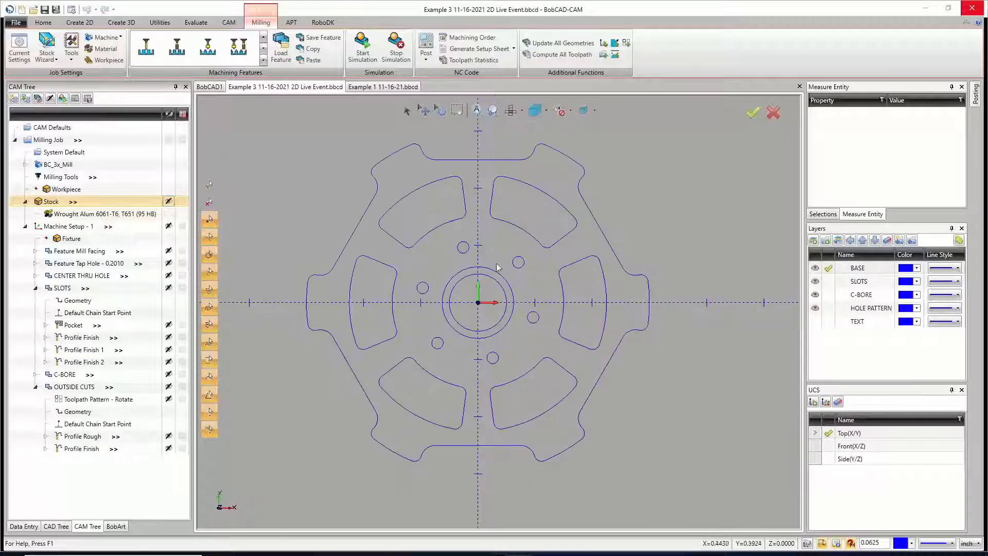
# Step: Make Front (X/Z) the active UCS and show the wheel outline from the front
pyautogui.click(199, 25)
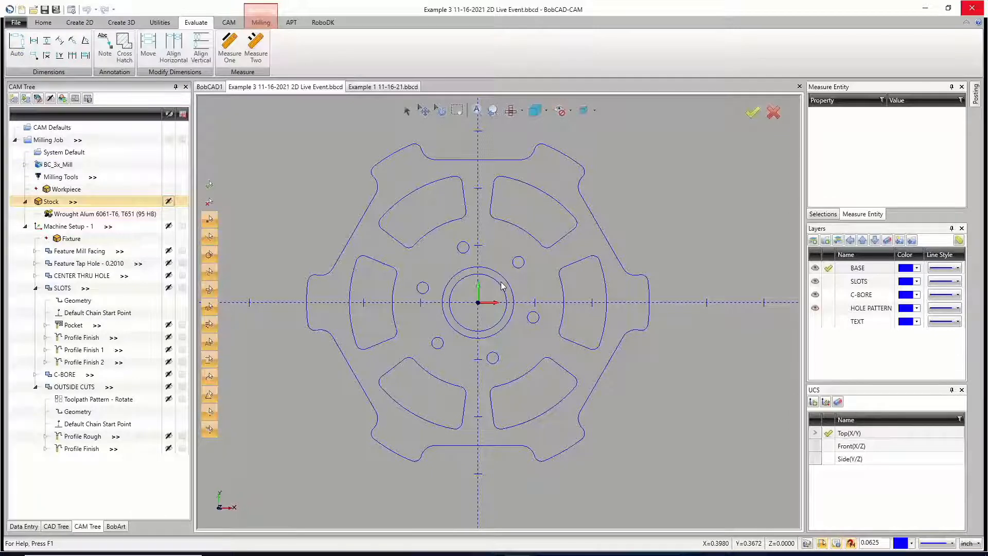
pyautogui.click(828, 434)
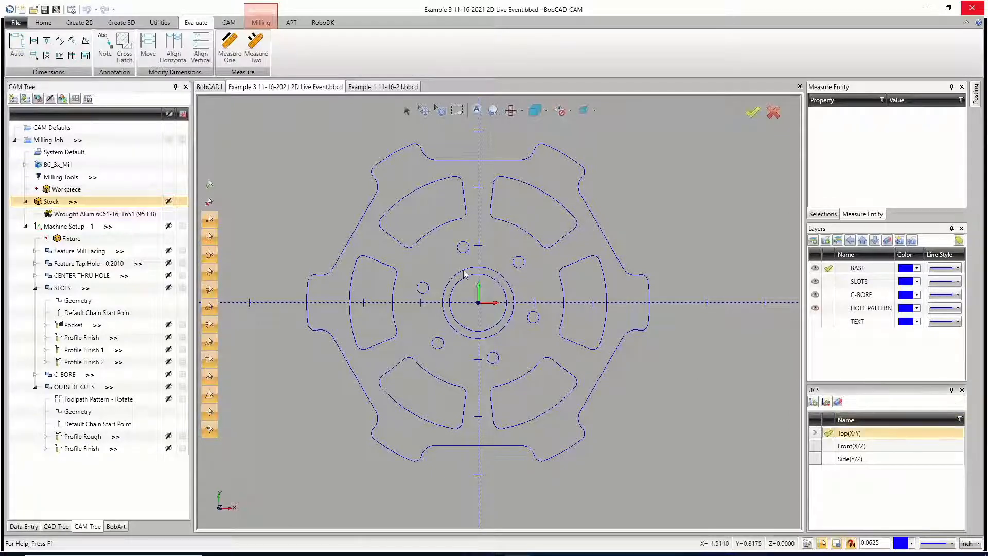
pyautogui.click(828, 446)
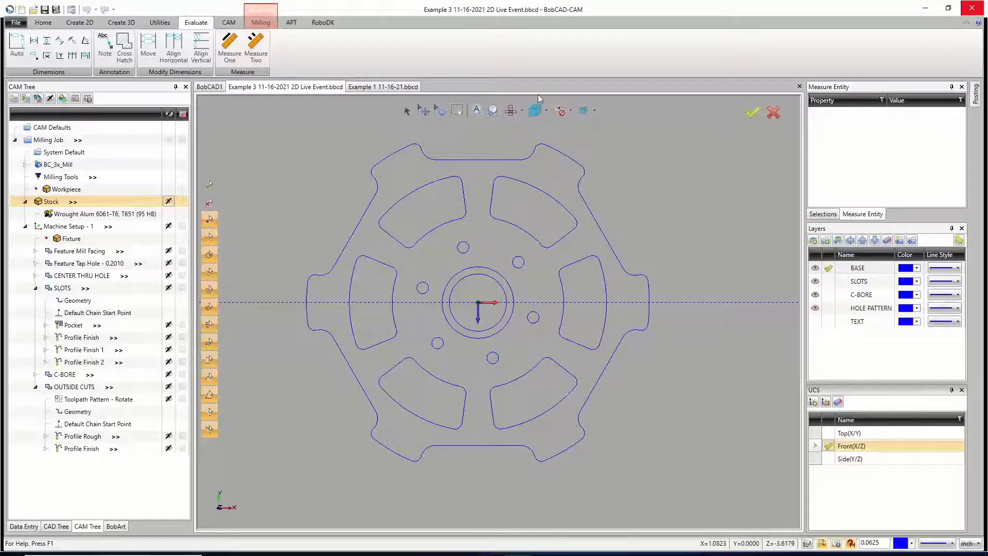
pyautogui.click(521, 110)
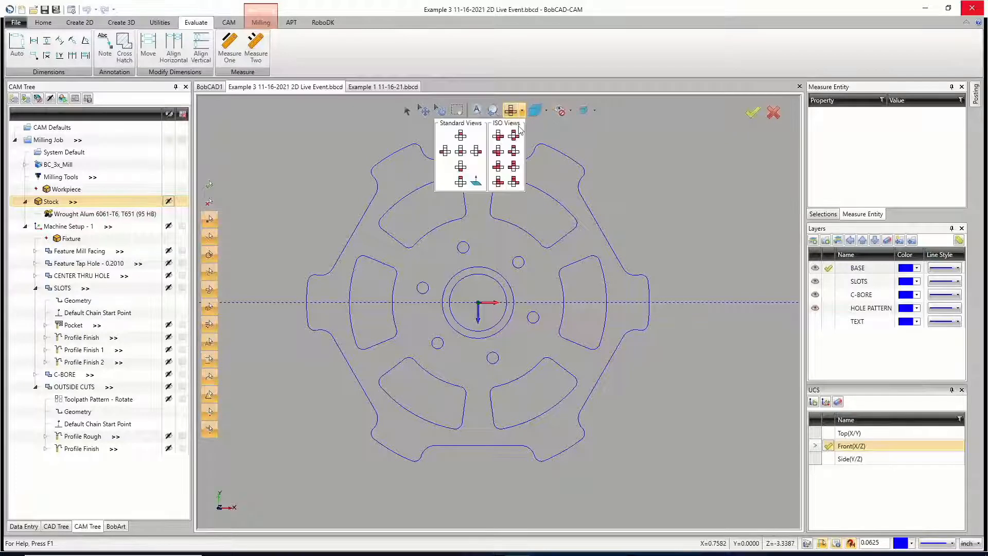
pyautogui.click(466, 175)
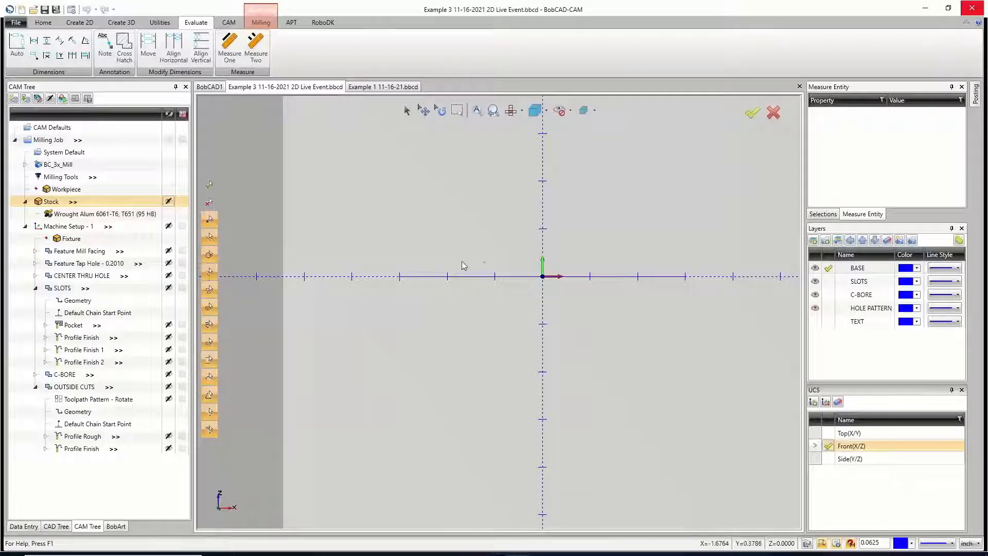
pyautogui.moveTo(463, 276); pyautogui.dragTo(404, 280, button='middle')
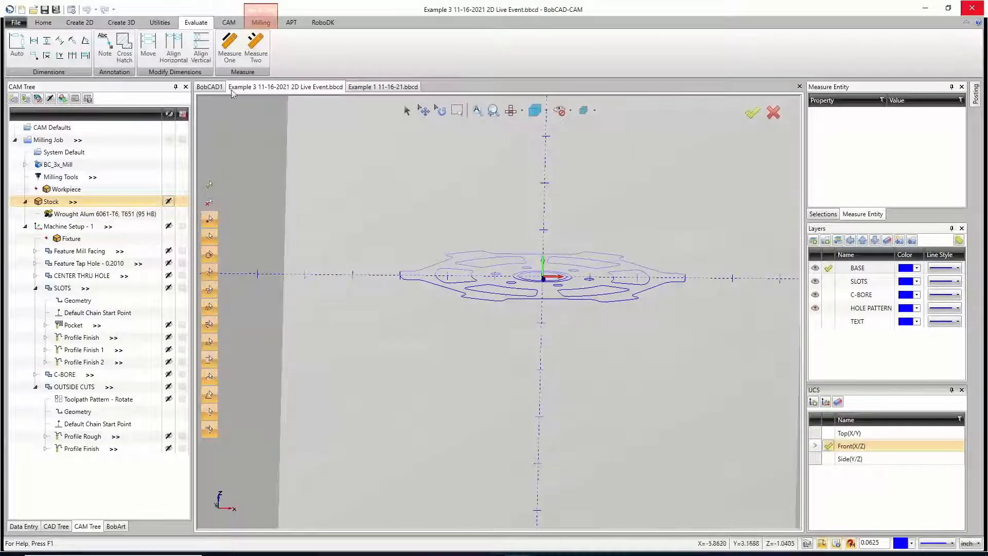
# Step: Add an Auto dimension for the wheel outline's overall width on the Front (X/Z) plane, placed below the outline
pyautogui.click(22, 43)
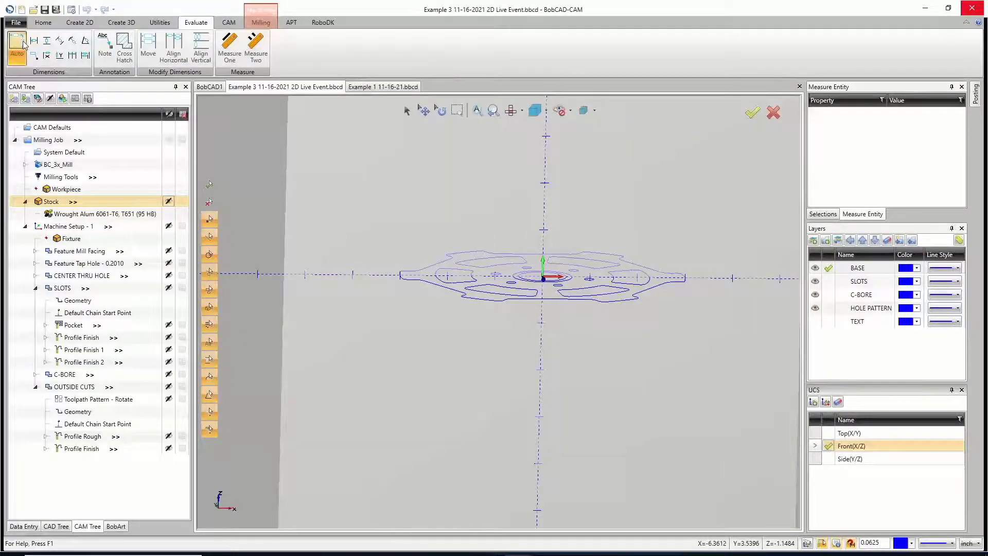
pyautogui.click(400, 274)
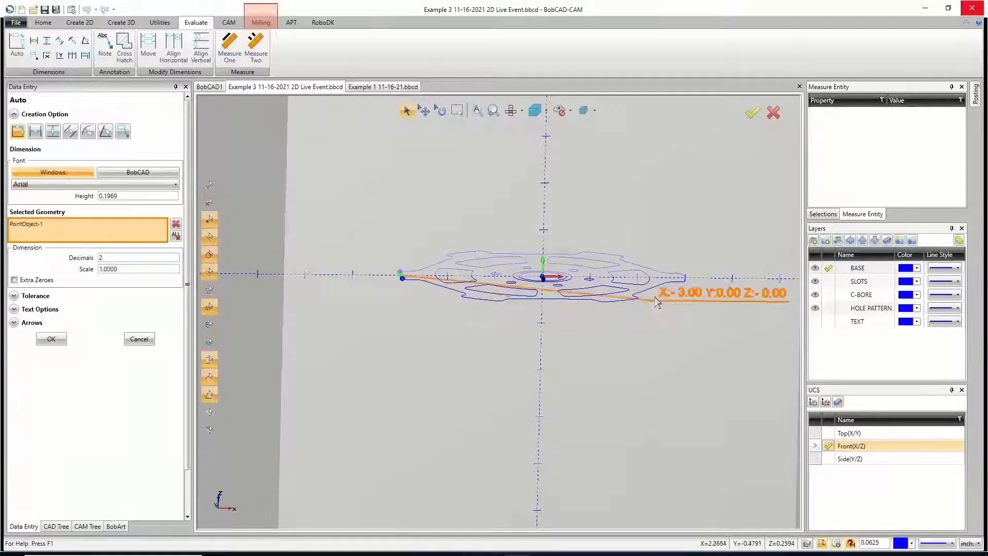
pyautogui.click(684, 278)
pyautogui.click(539, 335)
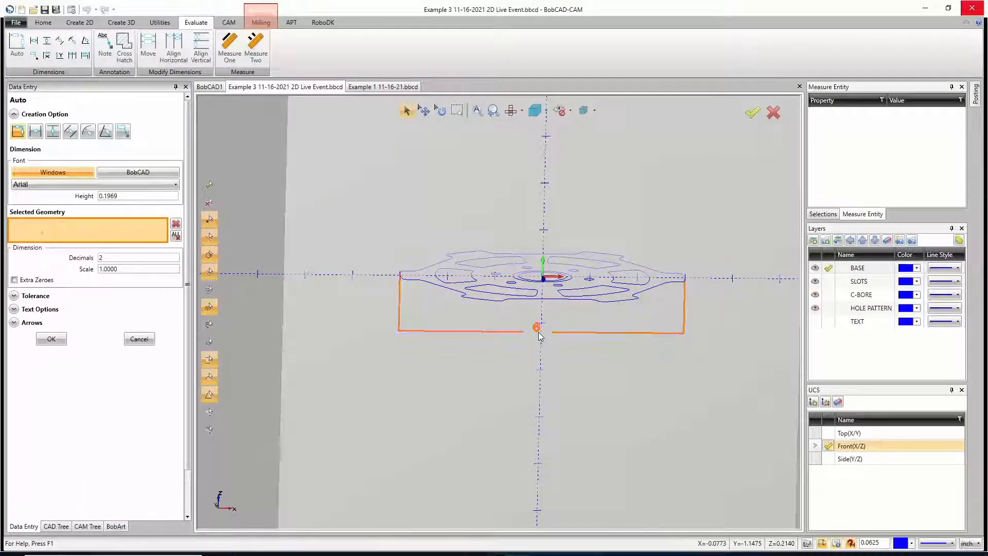
pyautogui.moveTo(578, 373); pyautogui.dragTo(594, 371, button='middle')
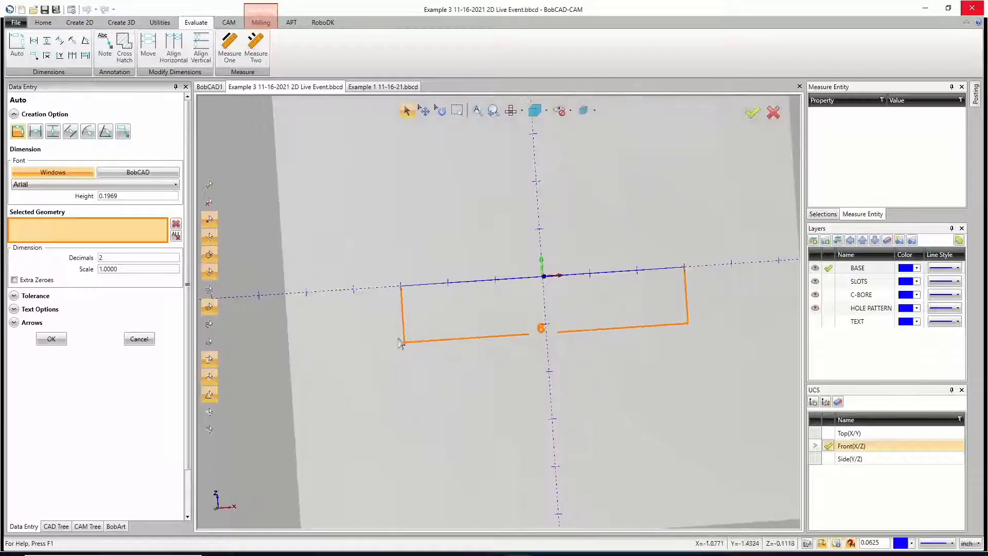
pyautogui.click(51, 338)
pyautogui.click(139, 338)
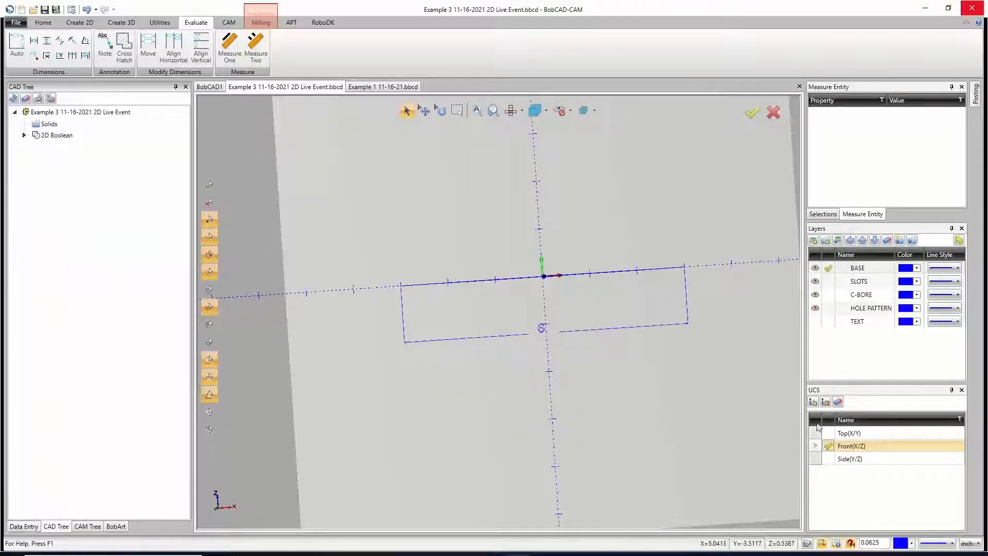
# Step: Switch the active UCS to Top (X/Y) and back to Front (X/Z) to examine the width dimension's orientation
pyautogui.click(828, 433)
pyautogui.press('Home')
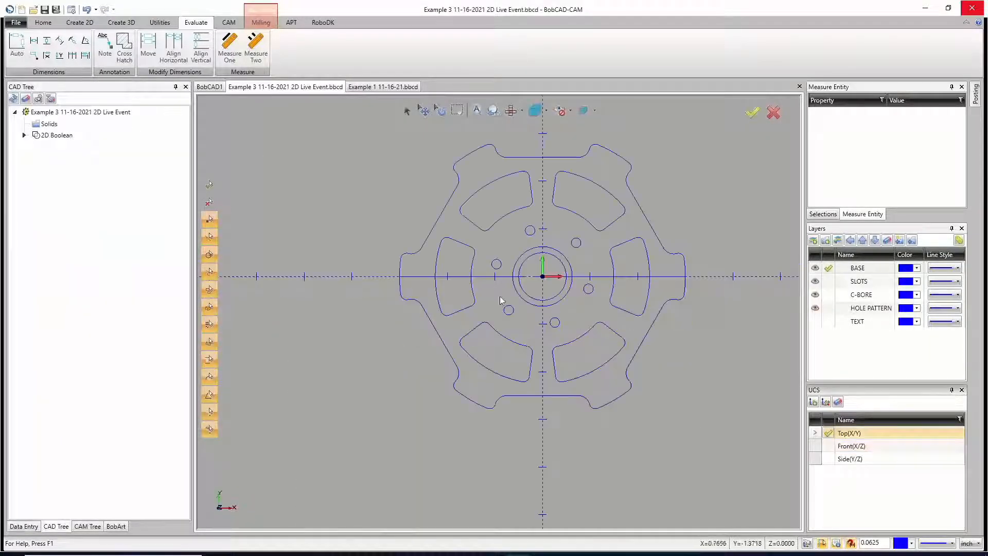
pyautogui.moveTo(559, 327); pyautogui.dragTo(581, 270, button='middle')
pyautogui.click(834, 443)
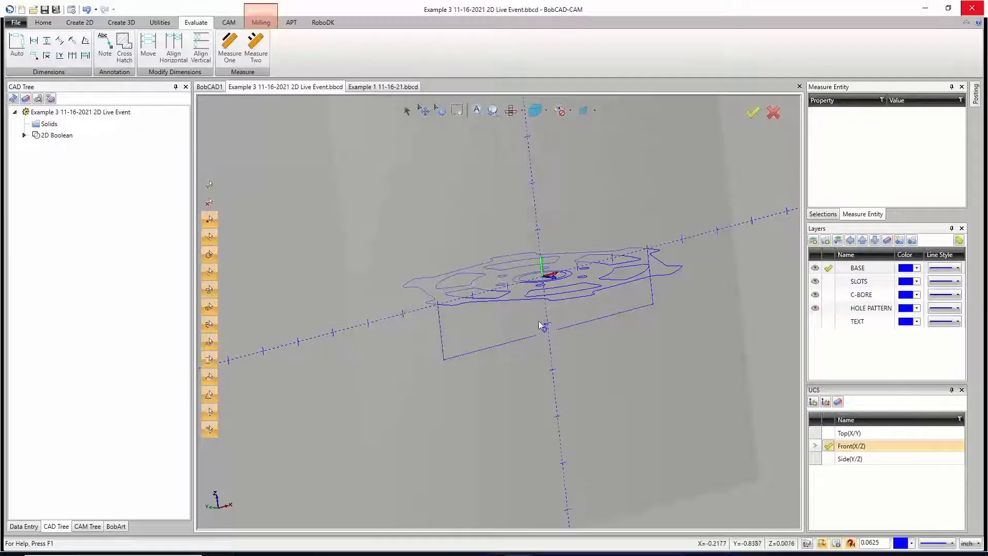
# Step: Undo the width dimension and make Top (X/Y) the active UCS again
pyautogui.hotkey('ctrl', 'z')
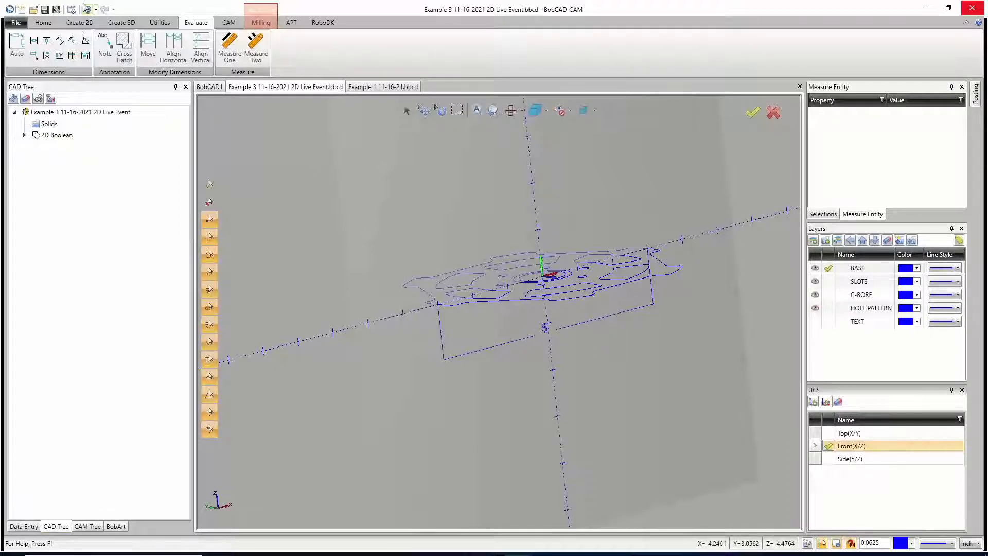
pyautogui.click(828, 433)
pyautogui.moveTo(637, 361); pyautogui.dragTo(645, 387, button='middle')
pyautogui.moveTo(469, 286); pyautogui.dragTo(483, 293, button='middle')
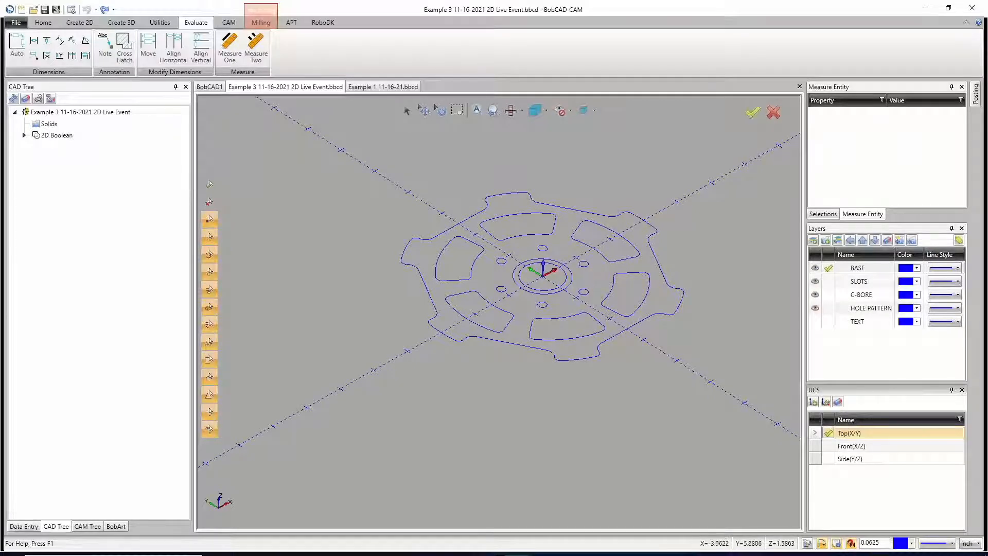
# Step: Add an Auto dimension for the wheel outline's overall width on the Top (X/Y) plane, placed above the outline
pyautogui.click(17, 46)
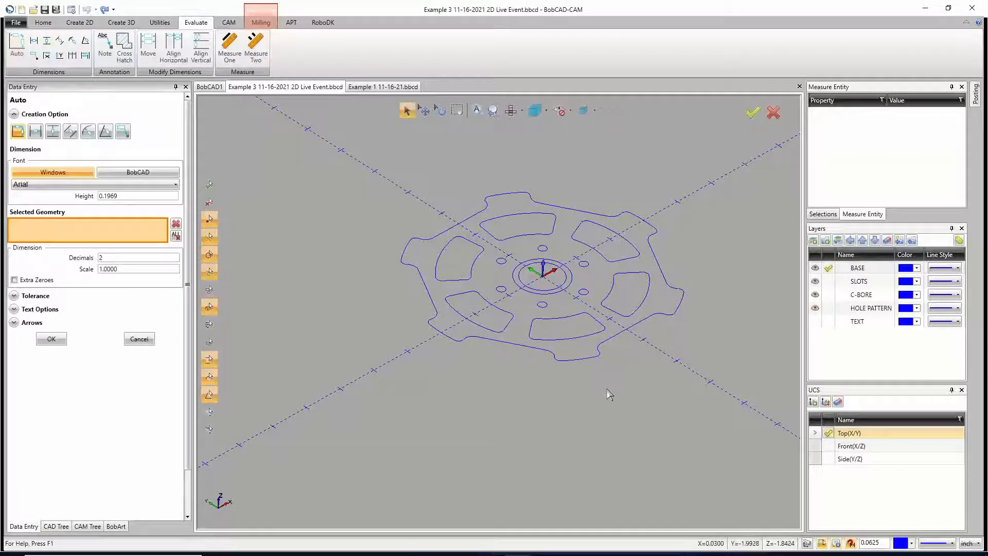
pyautogui.press('t')
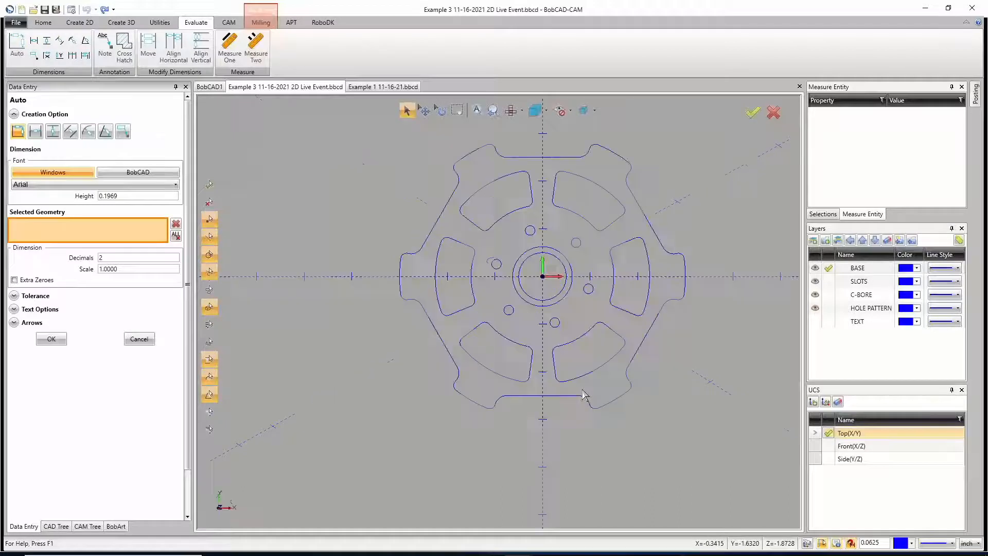
pyautogui.click(401, 273)
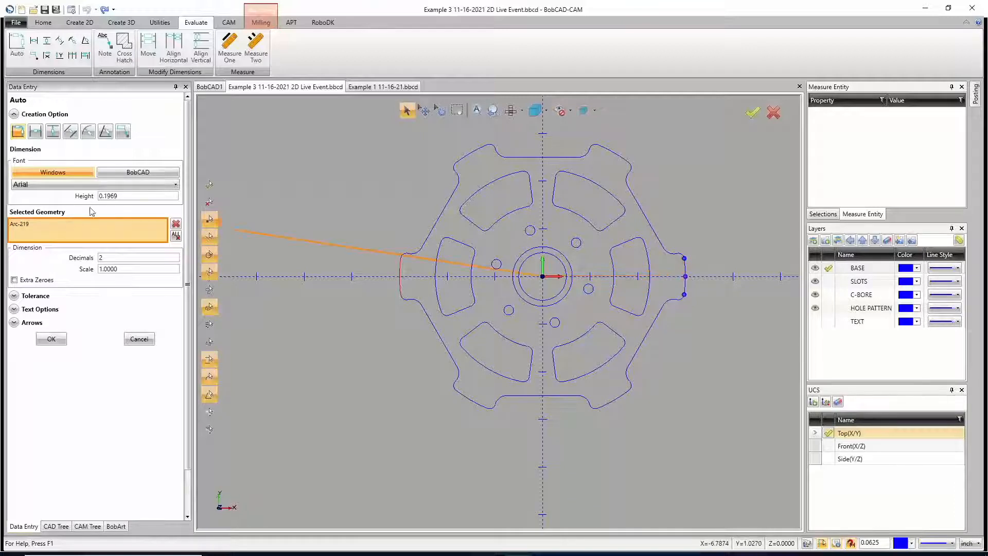
pyautogui.click(176, 234)
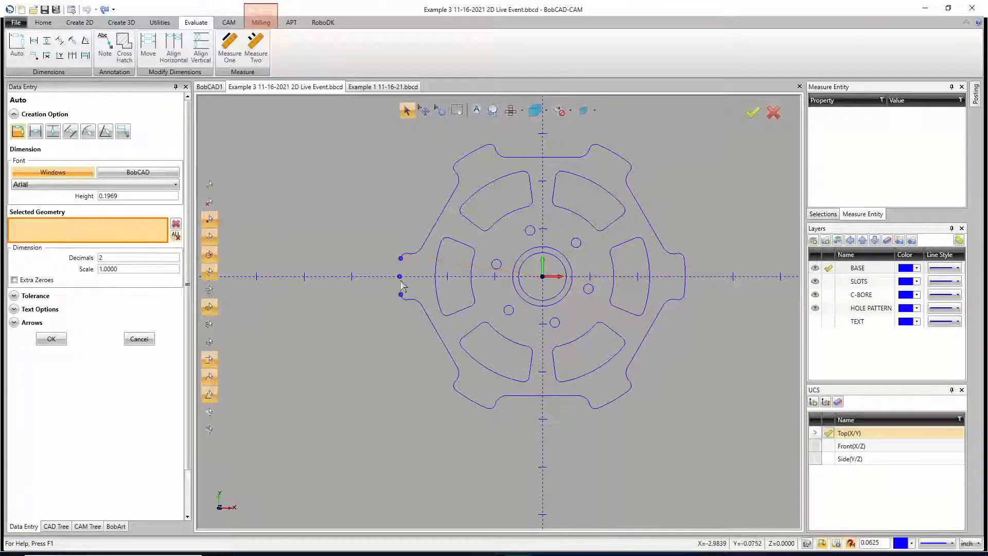
pyautogui.click(401, 278)
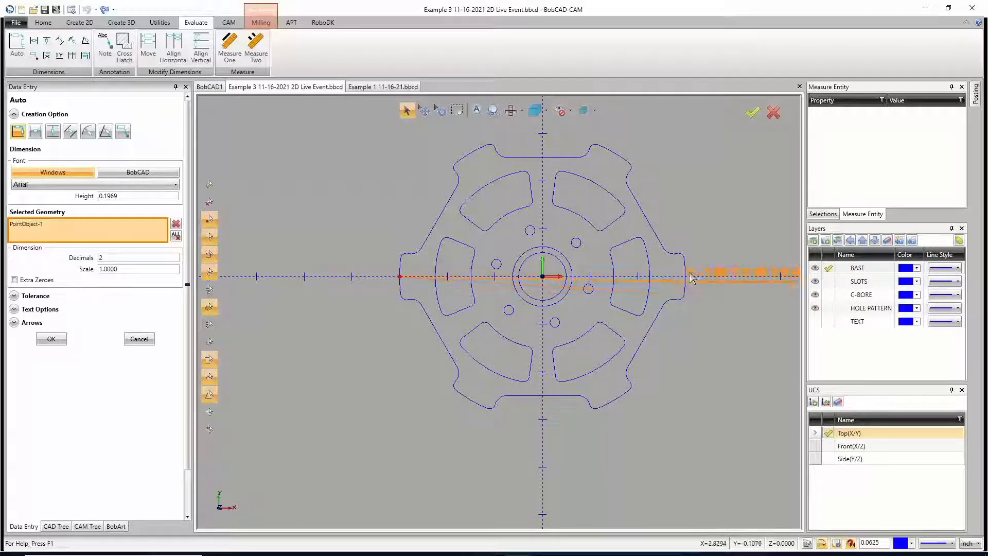
pyautogui.click(685, 276)
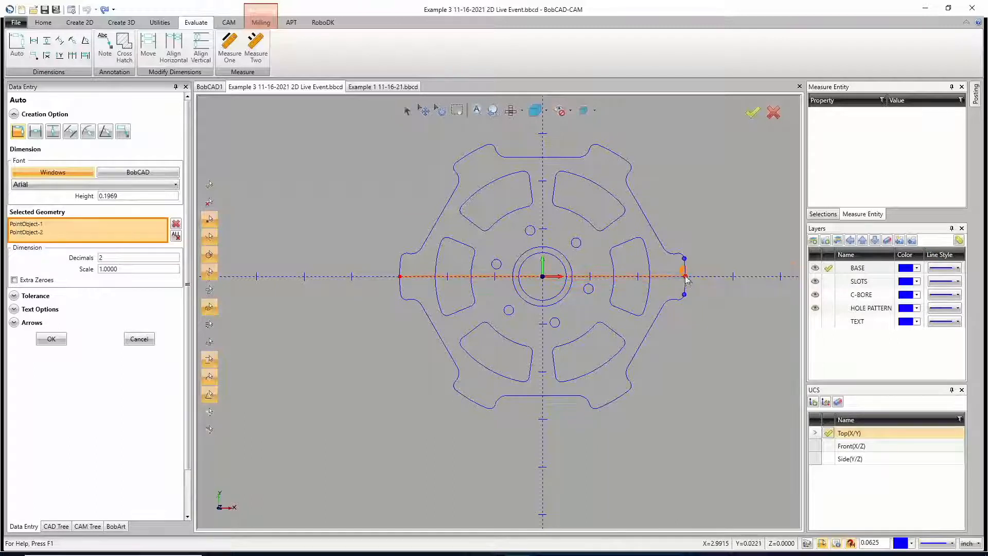
pyautogui.click(536, 127)
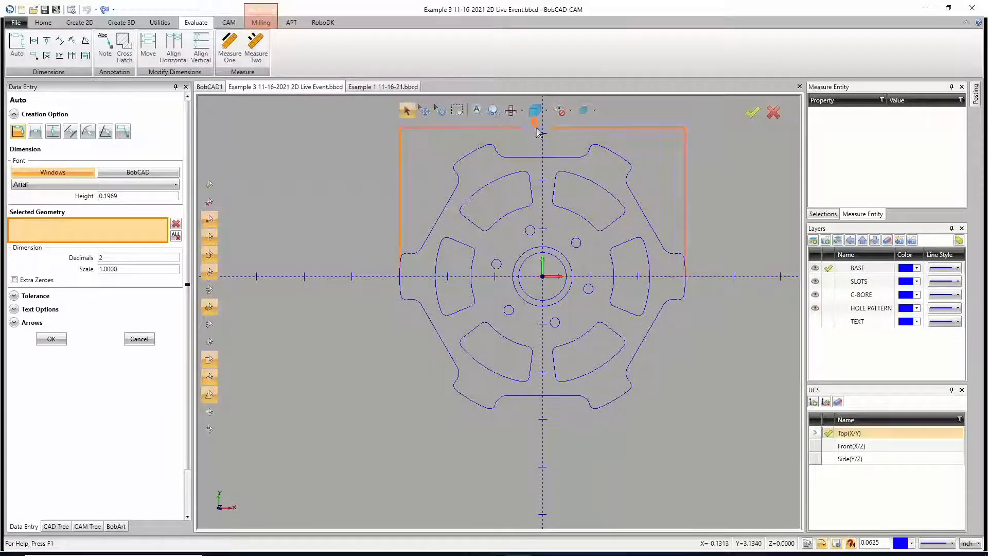
# Step: Add radius dimensions to the left slot's outer arc and the upper-left tooth's small corner arc, using 3 decimals for the corner
pyautogui.click(437, 293)
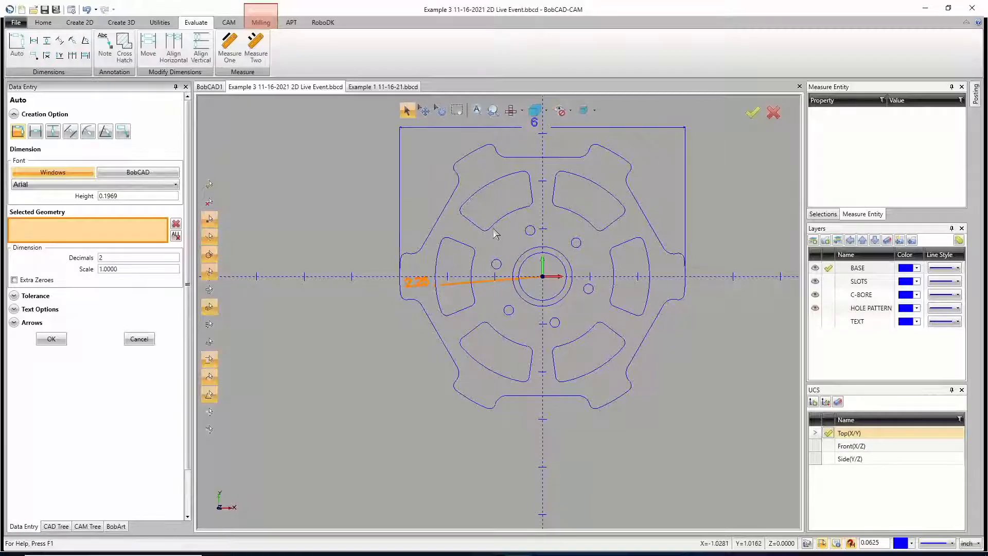
pyautogui.scroll(5, 454, 173)
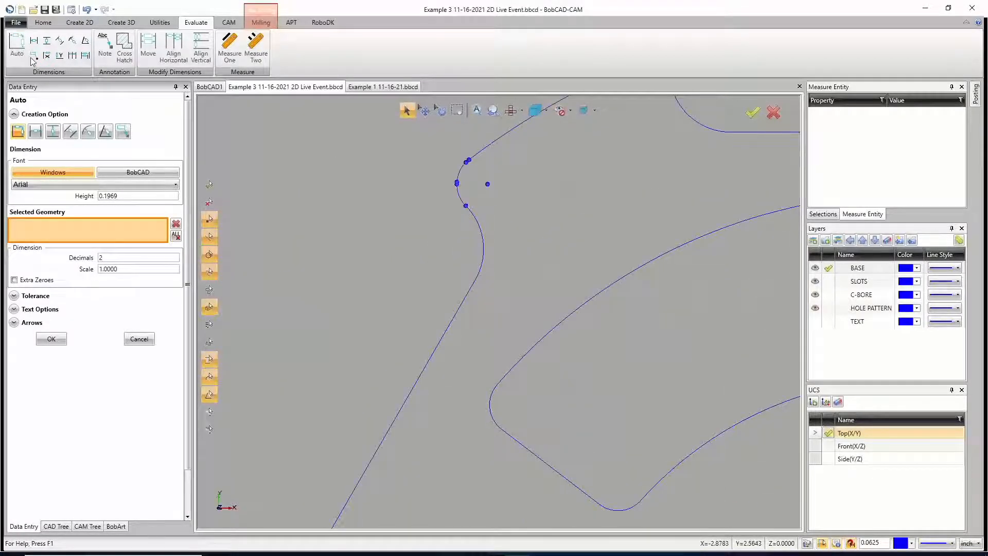
pyautogui.click(457, 183)
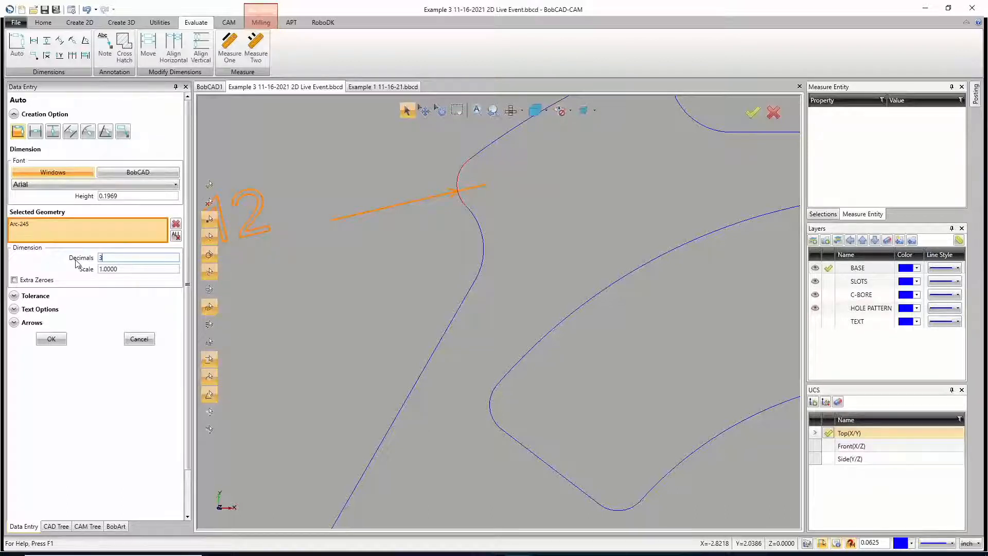
pyautogui.press('Tab')
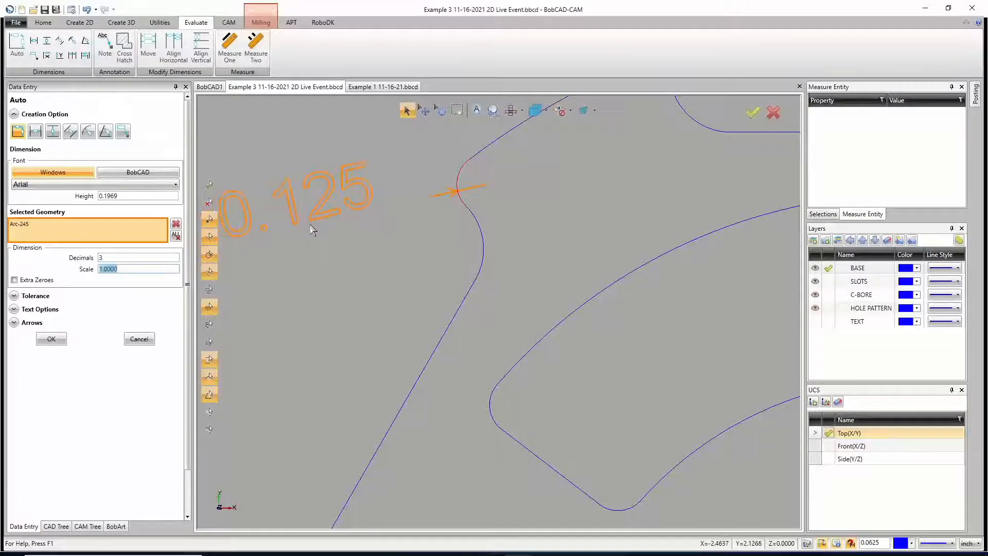
pyautogui.click(310, 207)
# Step: Dimension the diameter of the bolt hole just above and left of the hub, placing the text above the hole
pyautogui.scroll(-12, 313, 233)
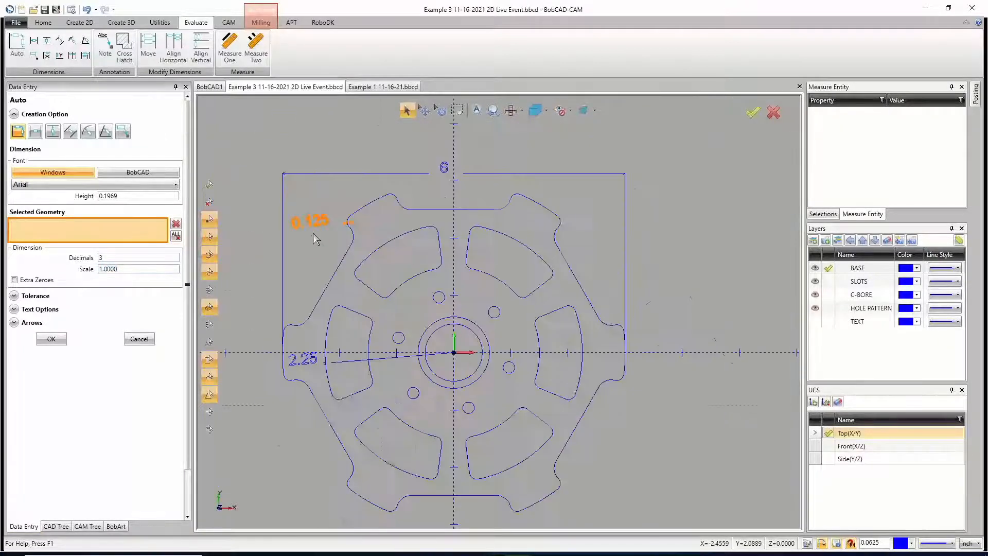
pyautogui.scroll(5, 356, 266)
pyautogui.scroll(5, 399, 270)
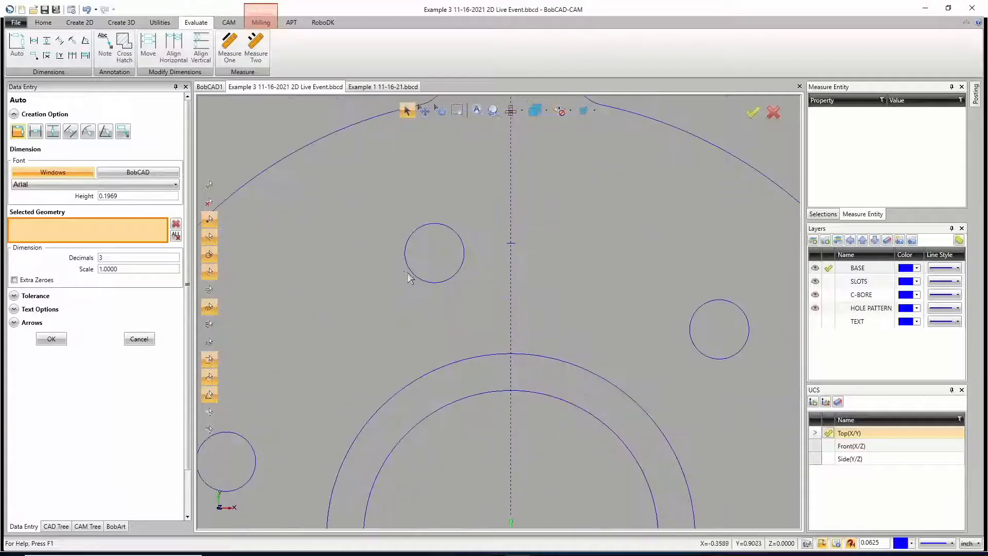
pyautogui.click(422, 284)
pyautogui.click(428, 208)
pyautogui.scroll(-5, 386, 232)
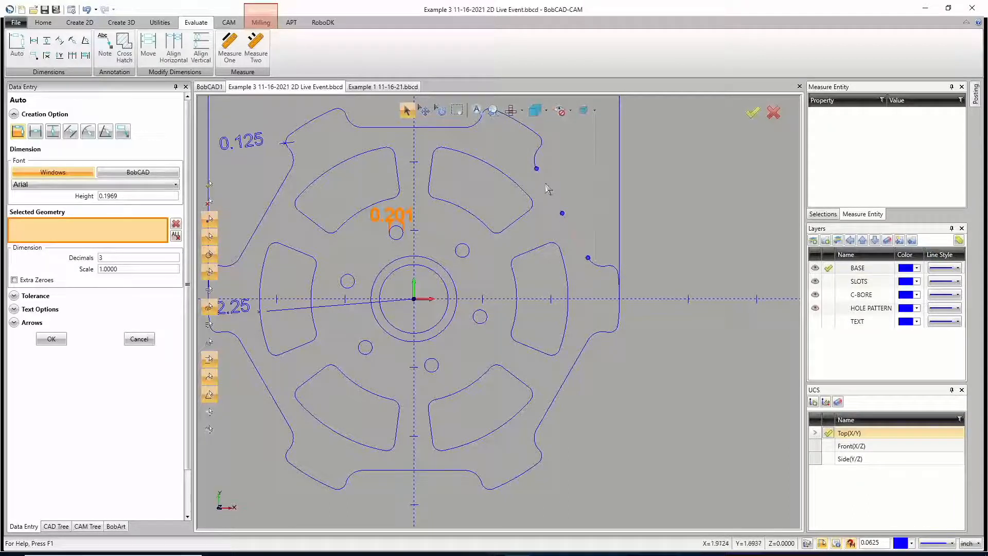
# Step: Dimension the length of the outline's slanted upper-right edge, placed outside the wheel, and finish dimensioning
pyautogui.click(548, 189)
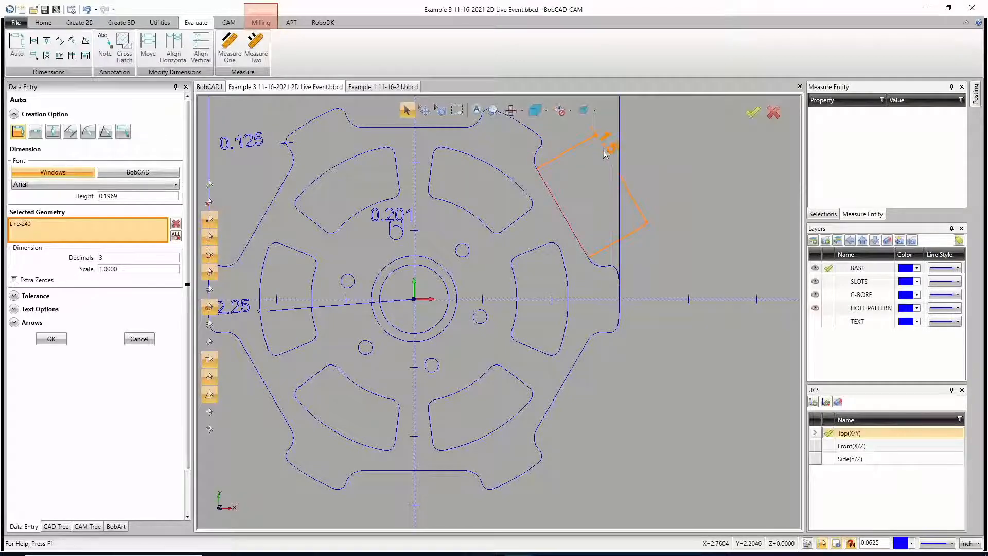
pyautogui.click(607, 150)
pyautogui.press('Escape')
# Step: Undo all the dimensions added to the wheel in the Top (X/Y) view
pyautogui.scroll(-7, 587, 254)
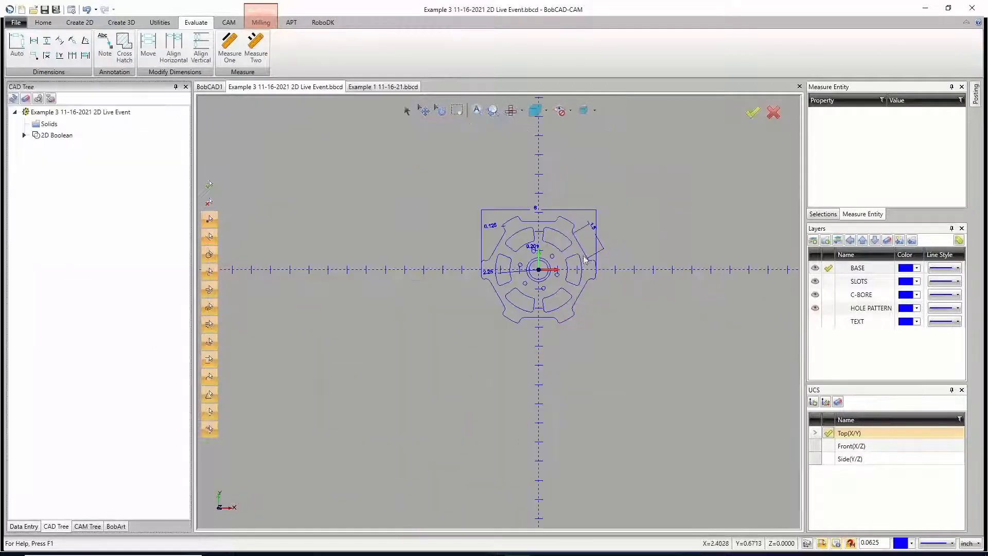
pyautogui.scroll(6, 585, 245)
pyautogui.scroll(-2, 585, 244)
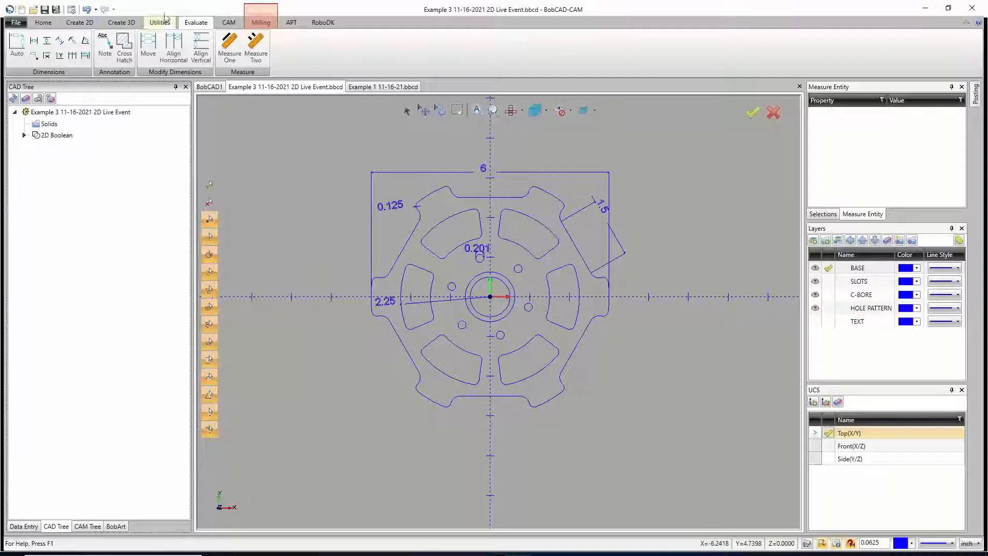
pyautogui.click(87, 11)
pyautogui.click(87, 11)
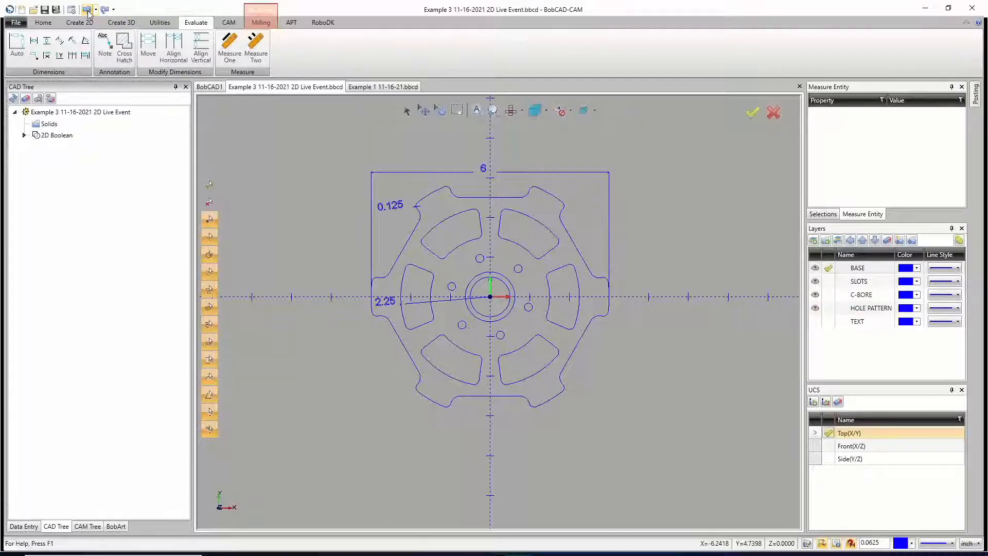
pyautogui.click(87, 10)
pyautogui.click(87, 11)
pyautogui.click(87, 10)
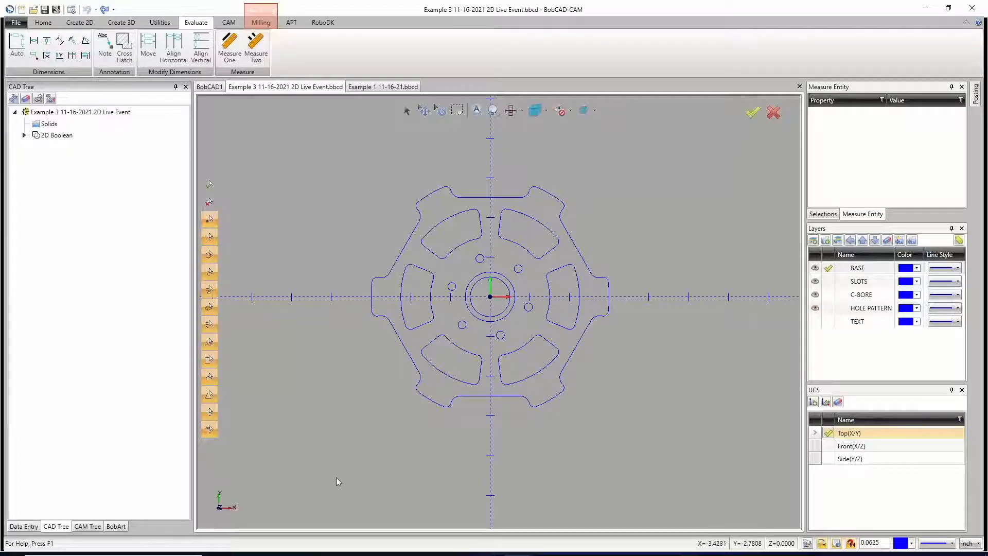
# Step: Switch to Photos to examine the pictures of the curved hook part and the V8 grille, and return to BobCAD-CAM
pyautogui.moveTo(349, 554)
pyautogui.click(406, 545)
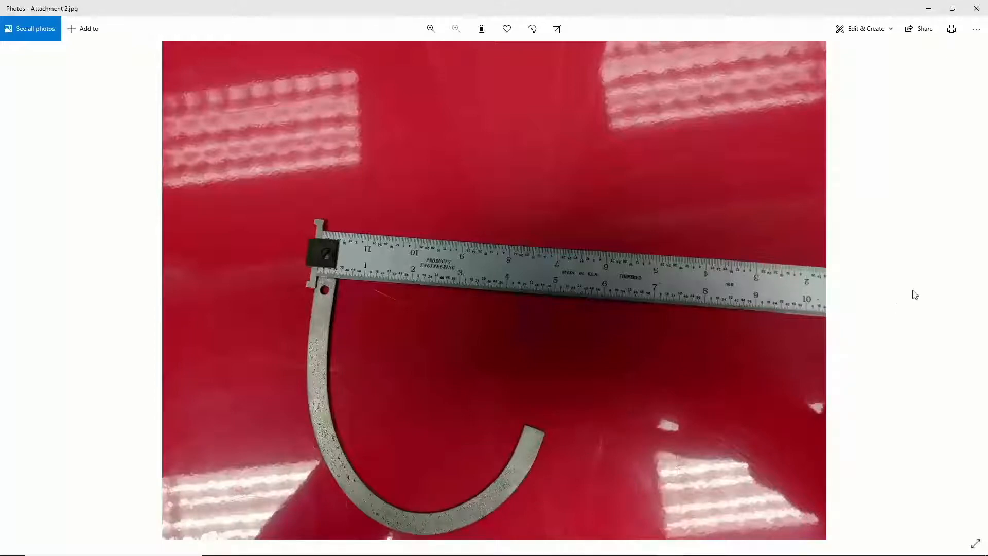
pyautogui.click(975, 285)
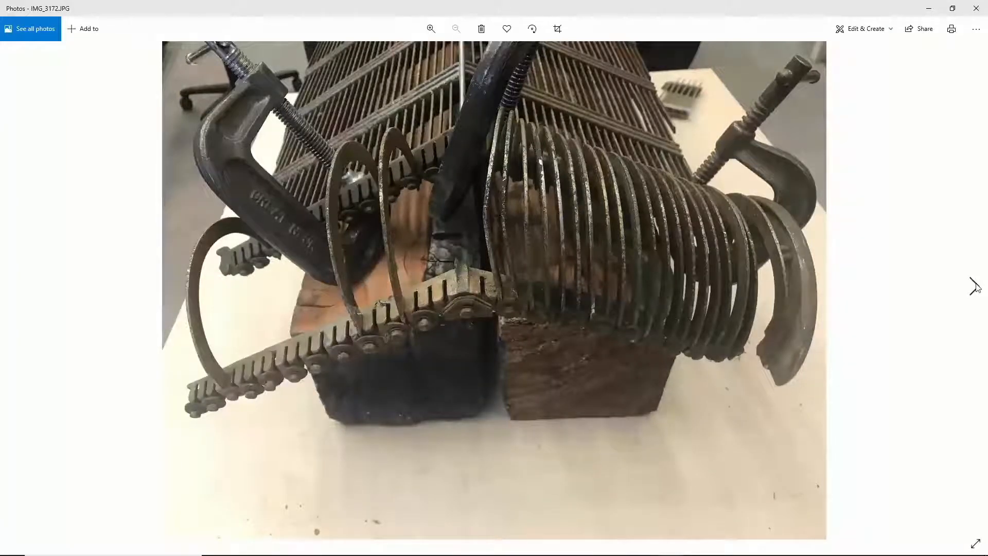
pyautogui.click(974, 286)
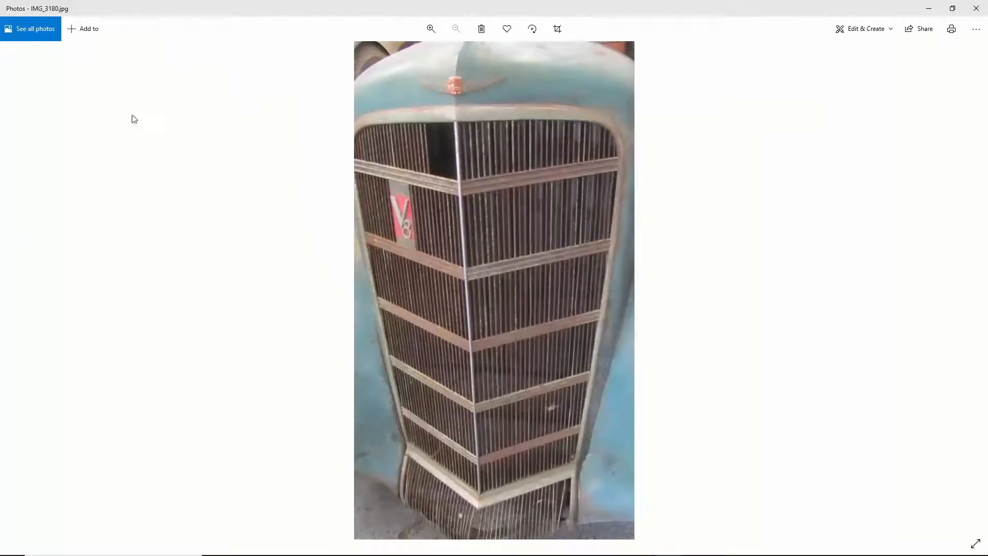
pyautogui.click(16, 285)
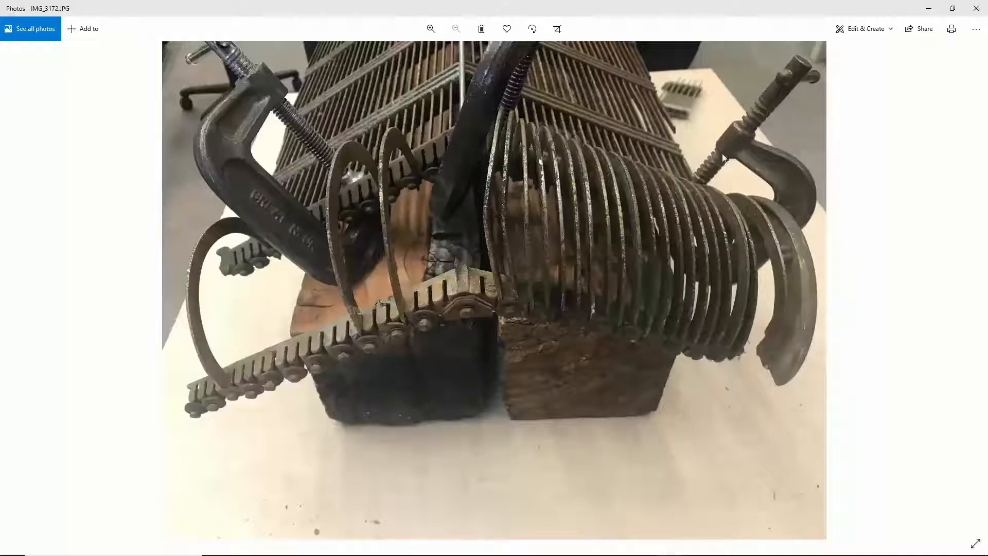
pyautogui.click(929, 8)
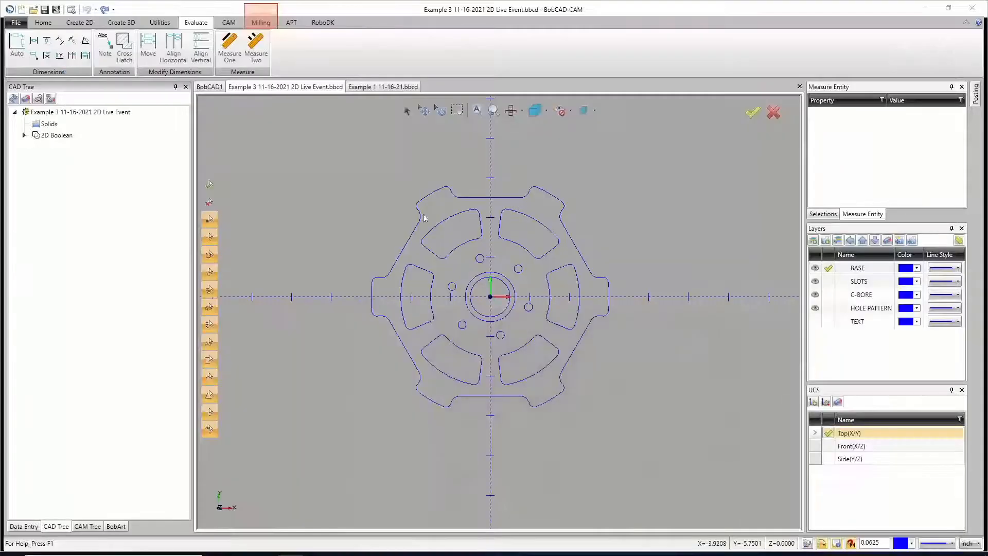
# Step: Draw a hook-shaped approximated spline through eight points in BobCAD1, from about X -1.19, Y 4.06 to about X -4.56, Y 8.5
pyautogui.click(209, 87)
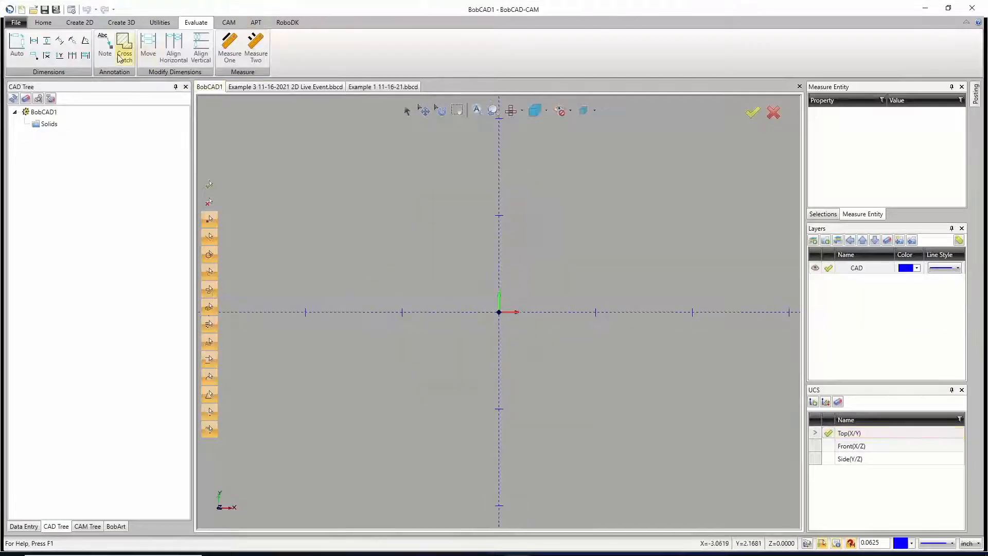
pyautogui.click(80, 22)
pyautogui.click(80, 55)
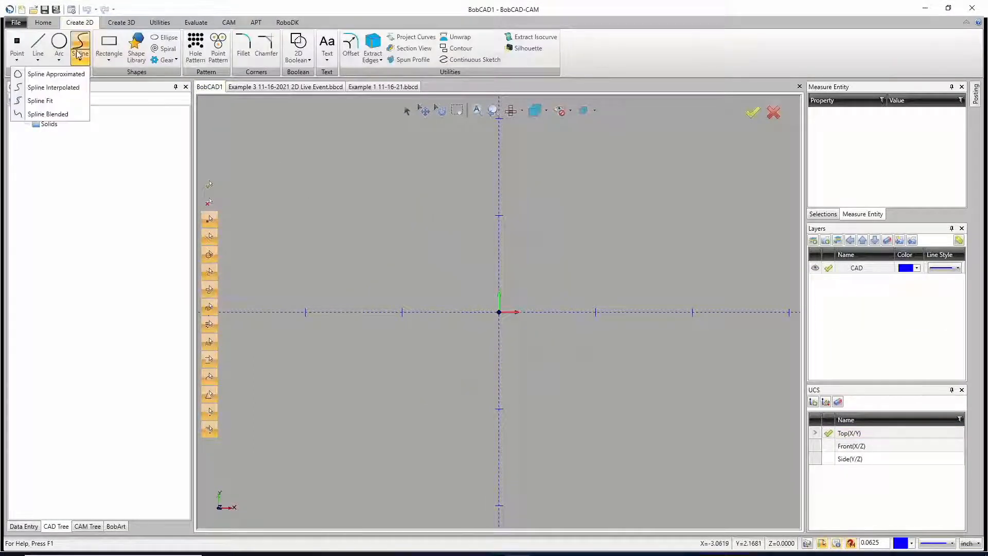
pyautogui.click(54, 74)
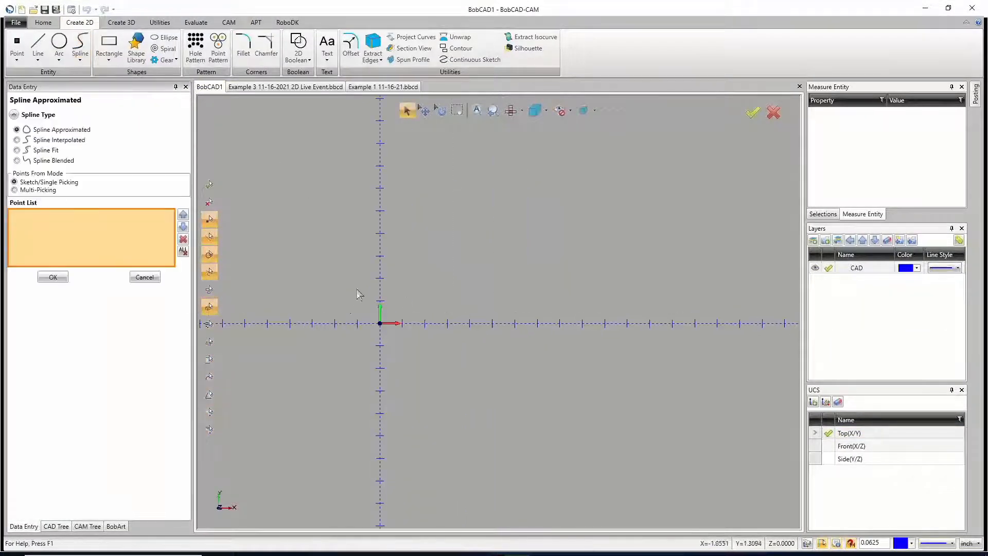
pyautogui.click(353, 232)
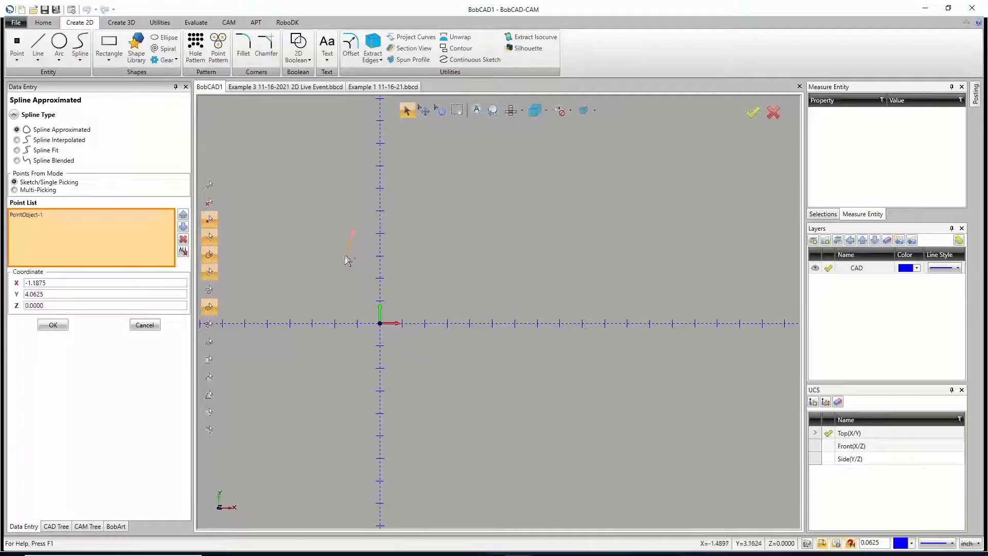
pyautogui.click(343, 257)
pyautogui.click(319, 284)
pyautogui.click(272, 290)
pyautogui.click(252, 245)
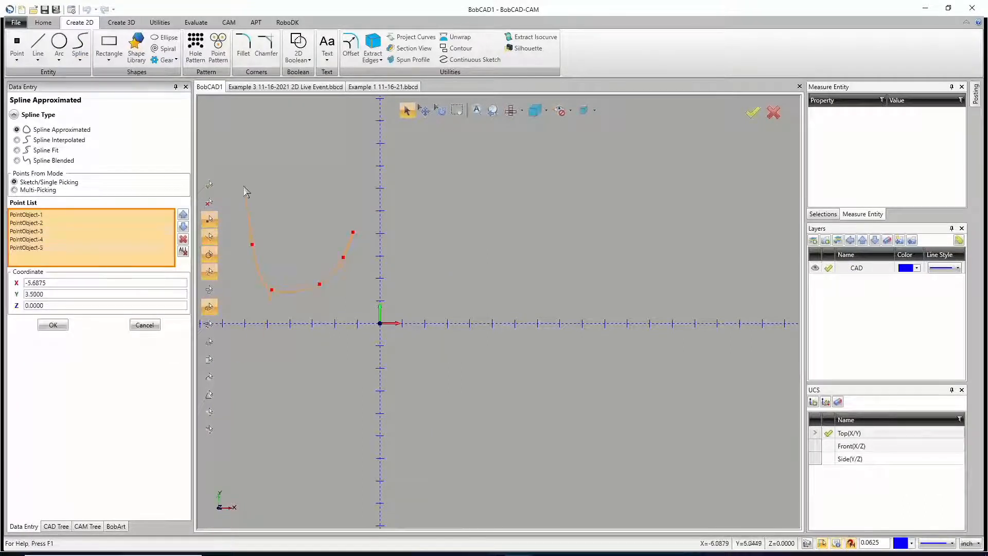
pyautogui.click(243, 188)
pyautogui.click(253, 149)
pyautogui.click(279, 132)
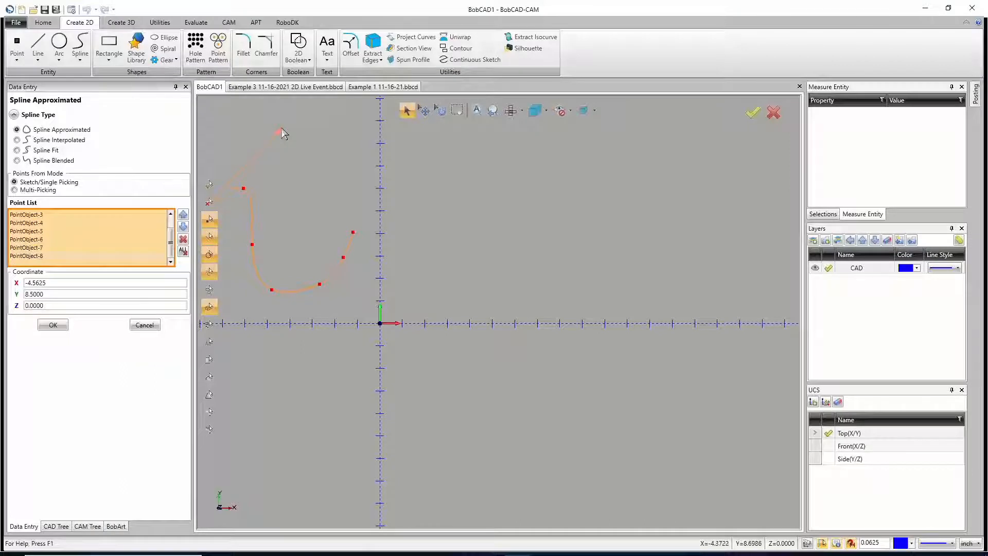
pyautogui.rightClick(282, 127)
pyautogui.click(291, 133)
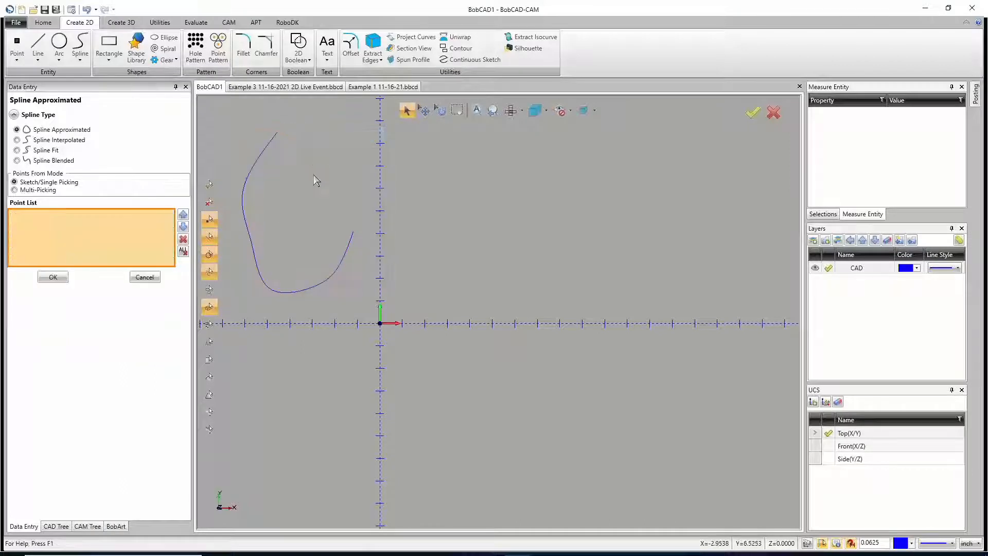
# Step: Deform the hook-shaped spline at its left side and along its upper-left stretch, keeping the endpoints in place
pyautogui.scroll(5, 298, 236)
pyautogui.scroll(-5, 295, 242)
pyautogui.scroll(3, 254, 214)
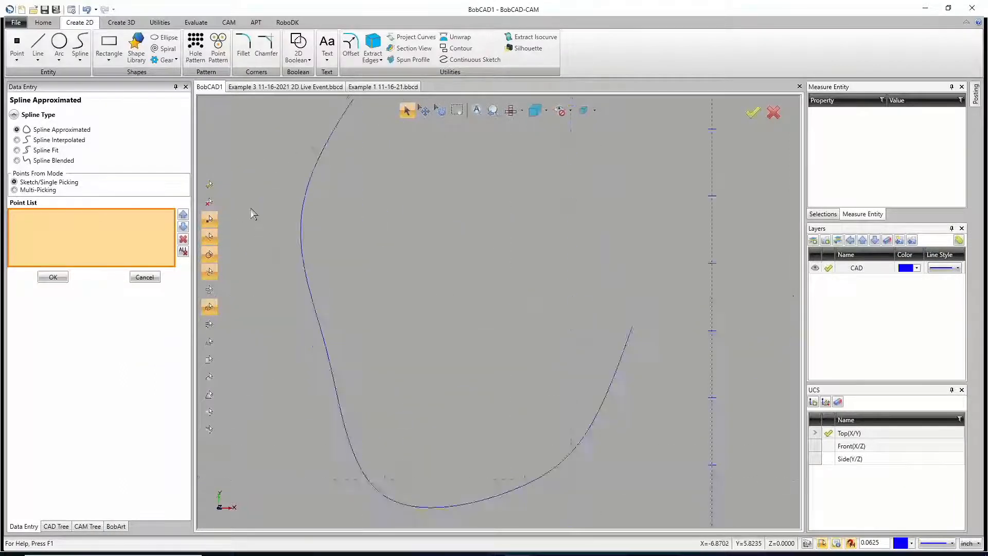
pyautogui.scroll(-3, 254, 214)
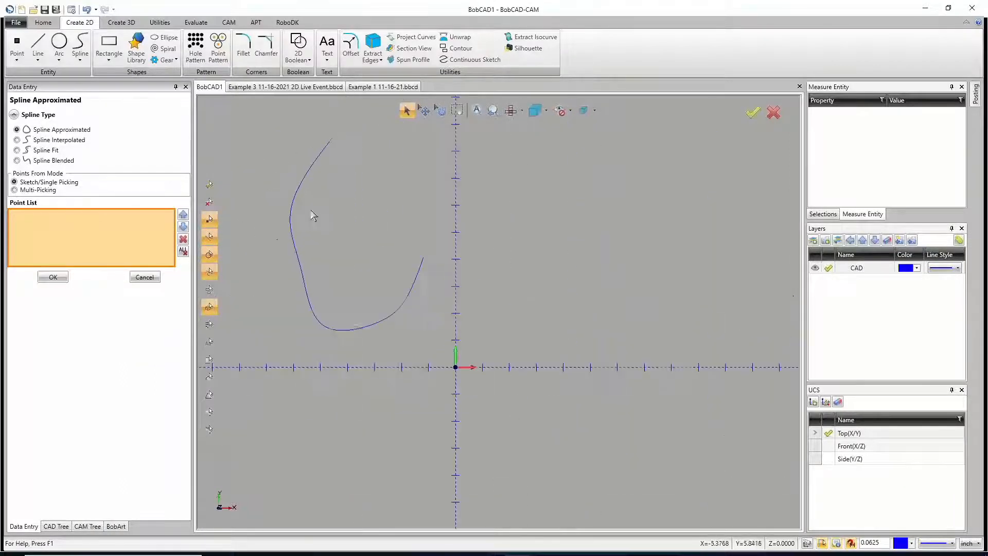
pyautogui.click(160, 22)
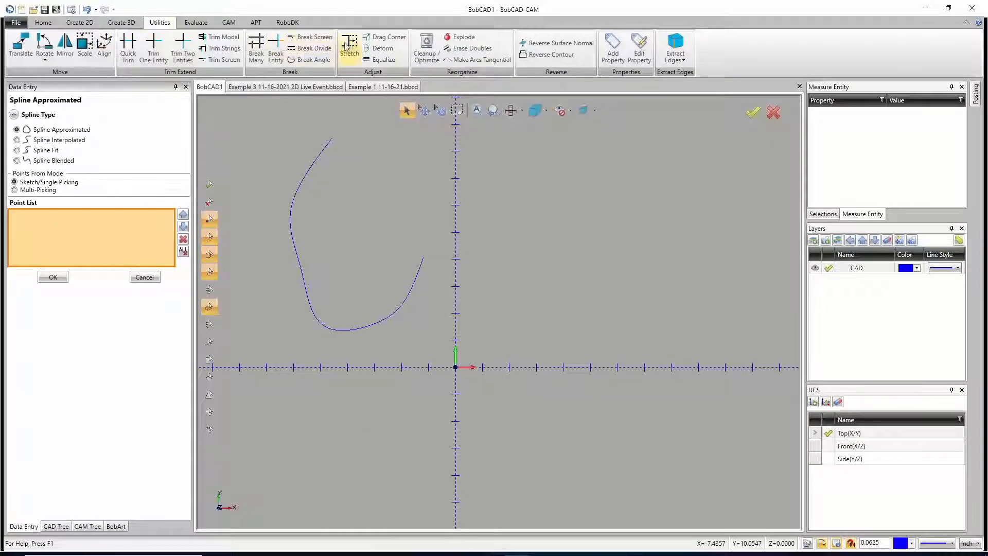
pyautogui.click(382, 48)
pyautogui.click(298, 261)
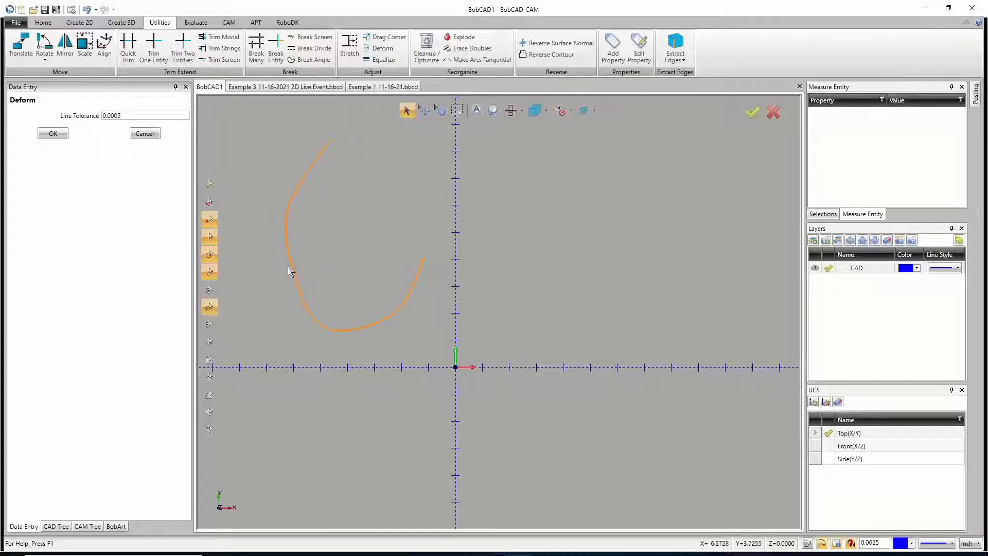
pyautogui.click(293, 258)
pyautogui.click(294, 190)
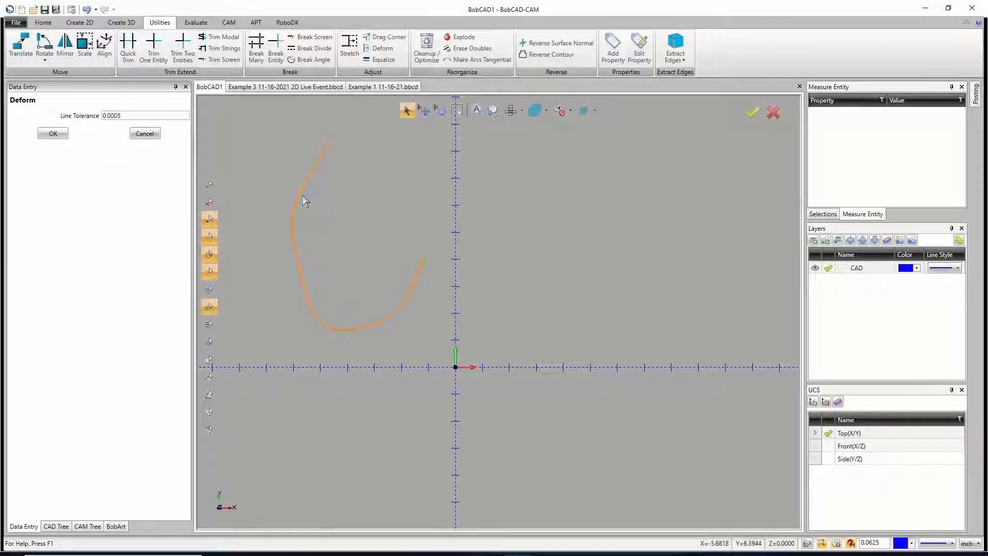
pyautogui.click(303, 196)
pyautogui.click(319, 160)
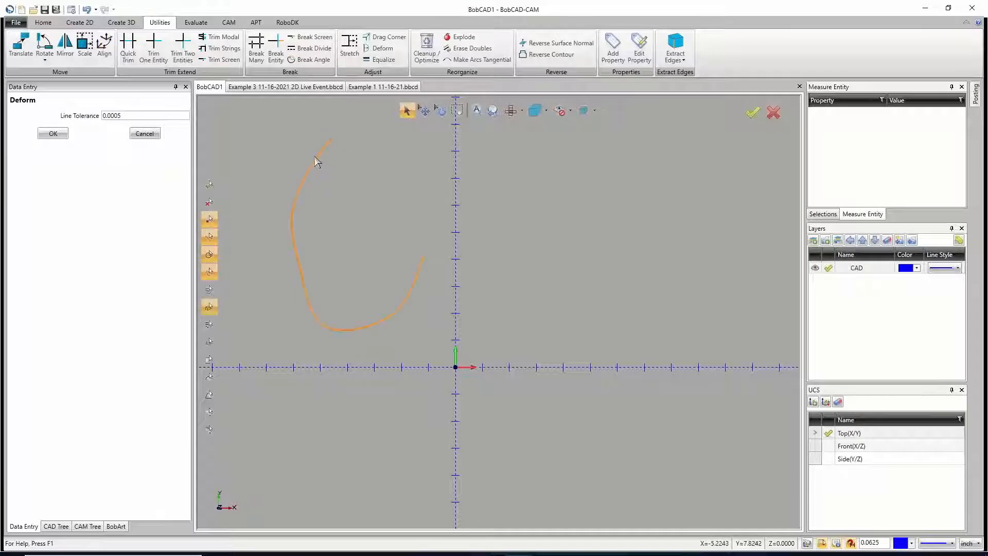
pyautogui.click(315, 156)
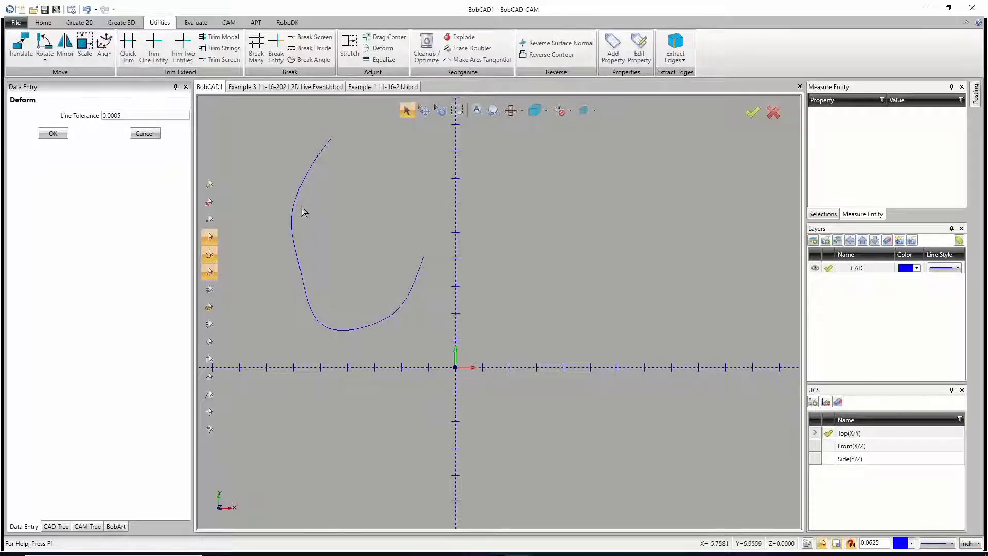
# Step: Deform the spline's lower curve, pulling its bottom downward and reshaping the lower-left bend inward
pyautogui.click(366, 328)
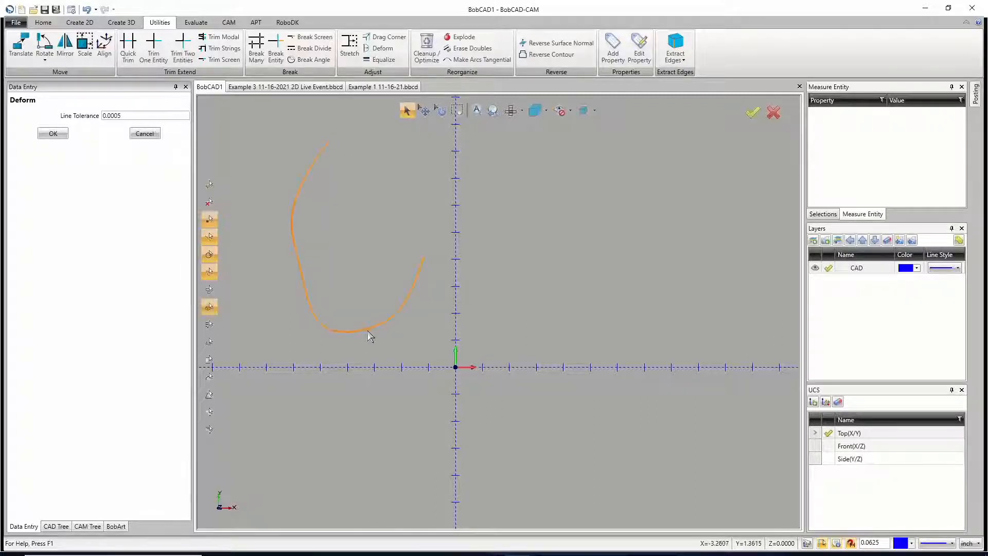
pyautogui.click(369, 345)
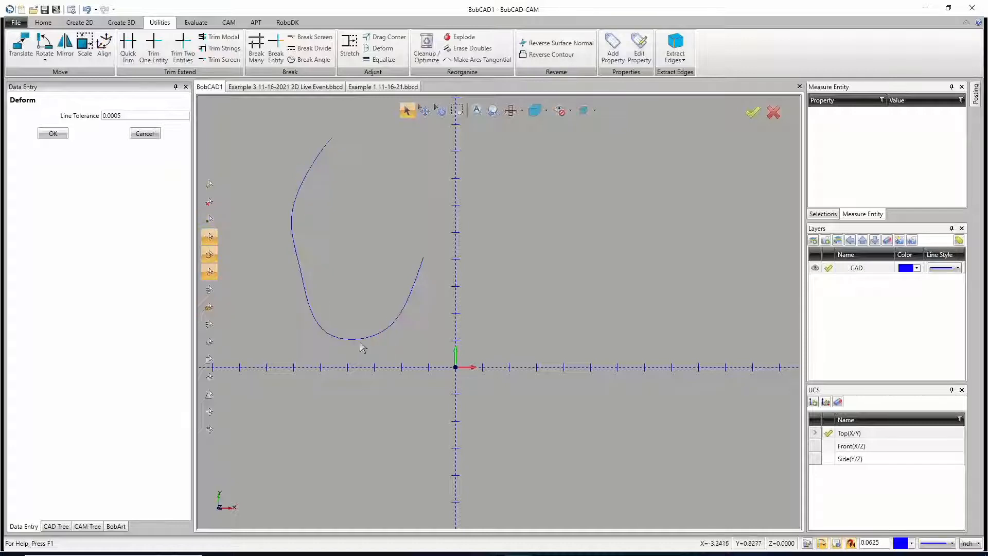
pyautogui.click(324, 331)
pyautogui.click(330, 329)
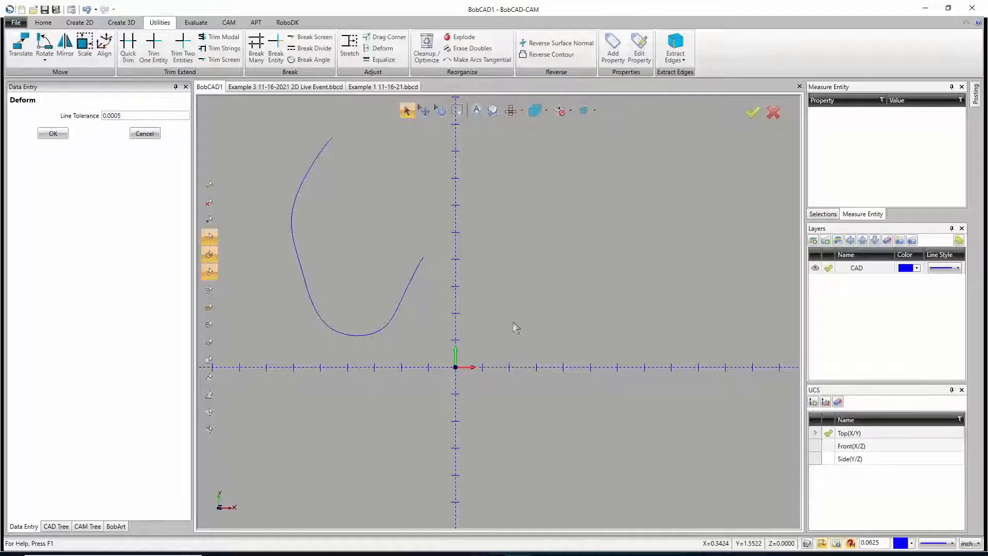
# Step: Start an ellipse, switch to Photos to examine the hook part beside the ruler, and return to BobCAD-CAM
pyautogui.click(80, 22)
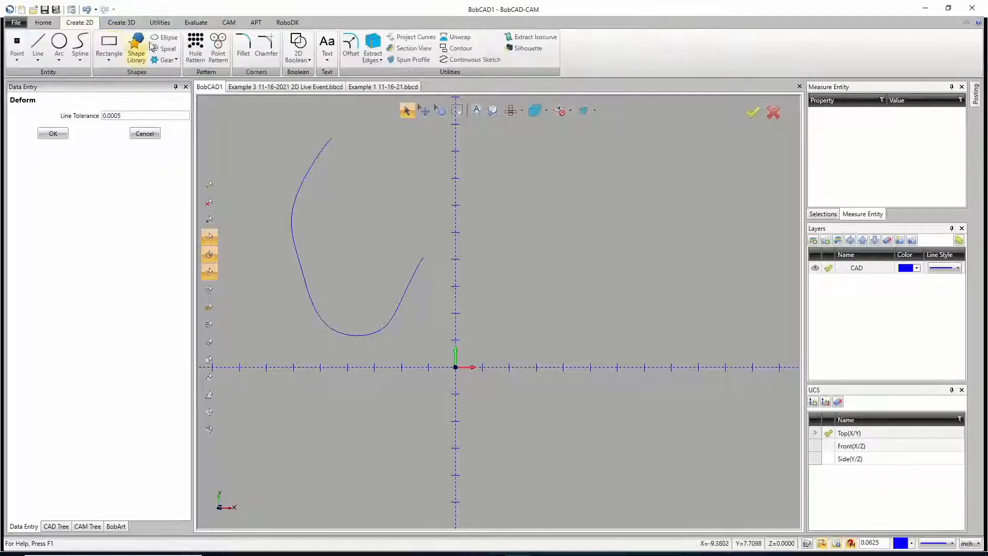
pyautogui.click(165, 37)
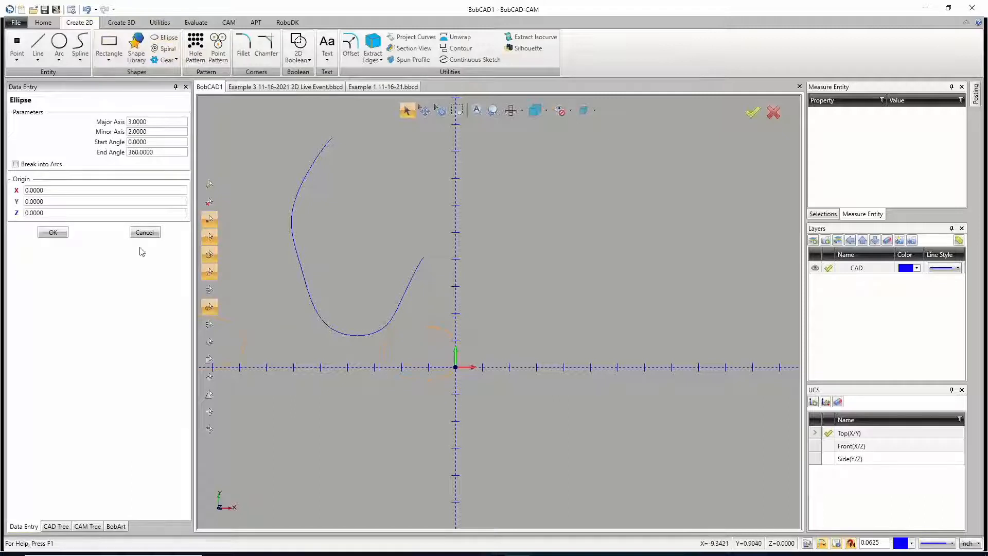
pyautogui.click(158, 132)
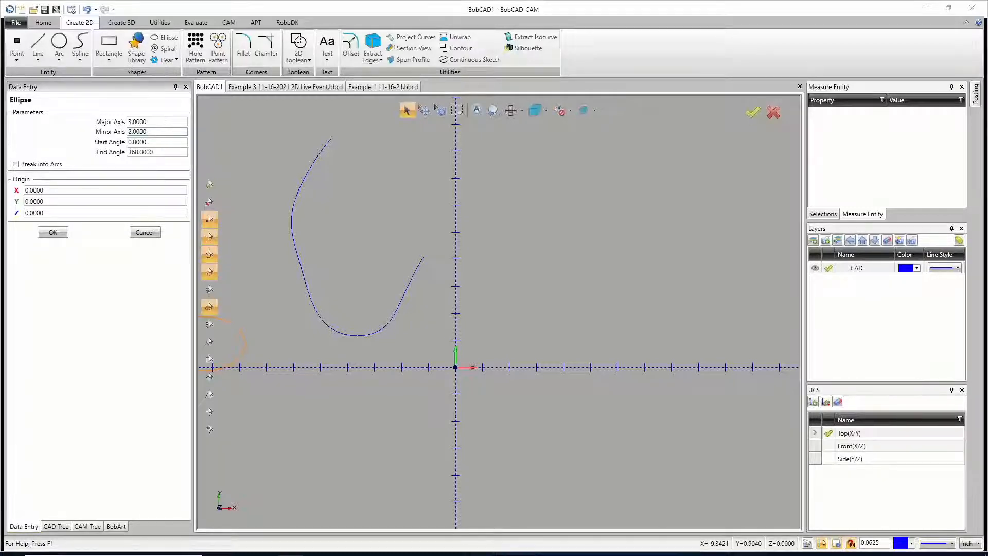
pyautogui.hotkey('alt', 'Tab')
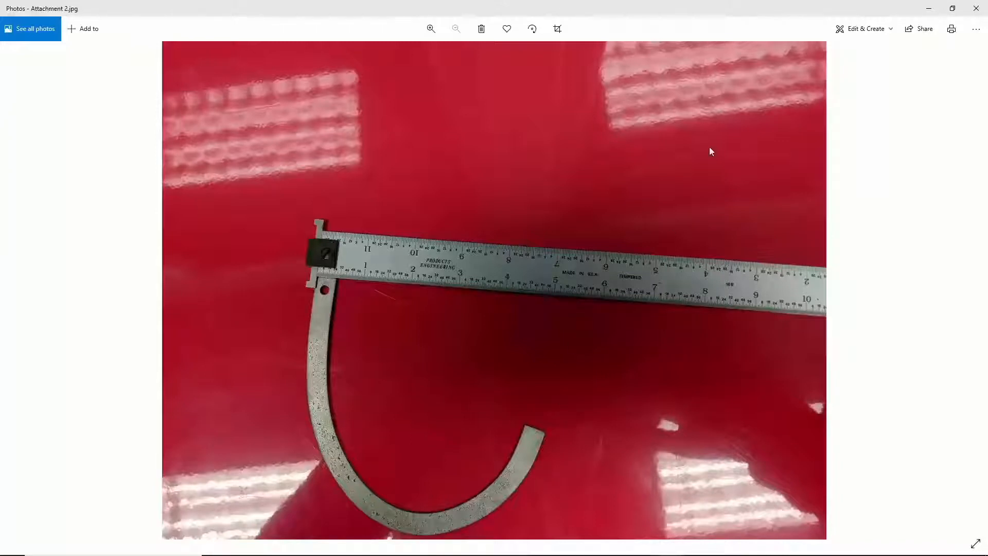
pyautogui.click(929, 9)
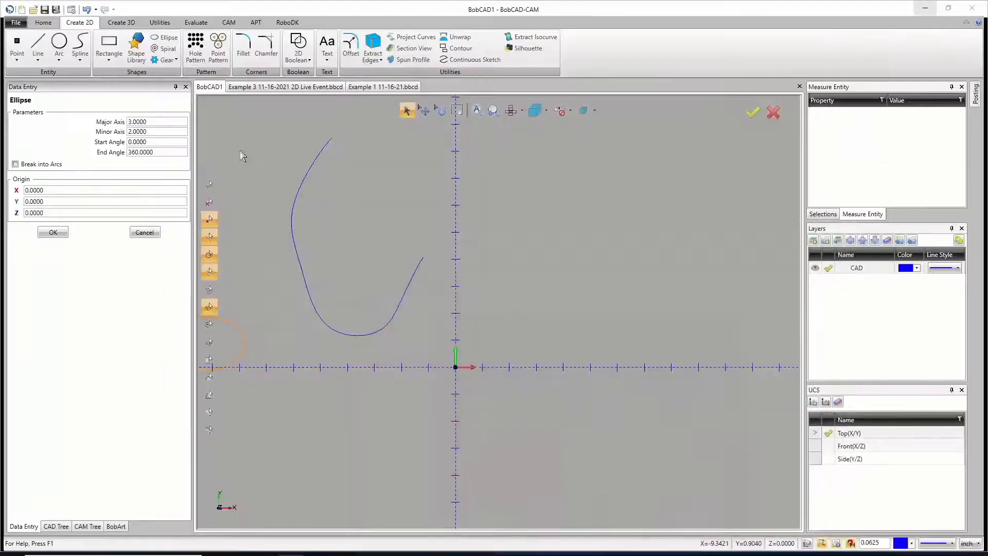
# Step: Create a full ellipse centred on the origin with a major axis of 10 and a minor axis of 5.25
pyautogui.moveTo(154, 132); pyautogui.dragTo(119, 132)
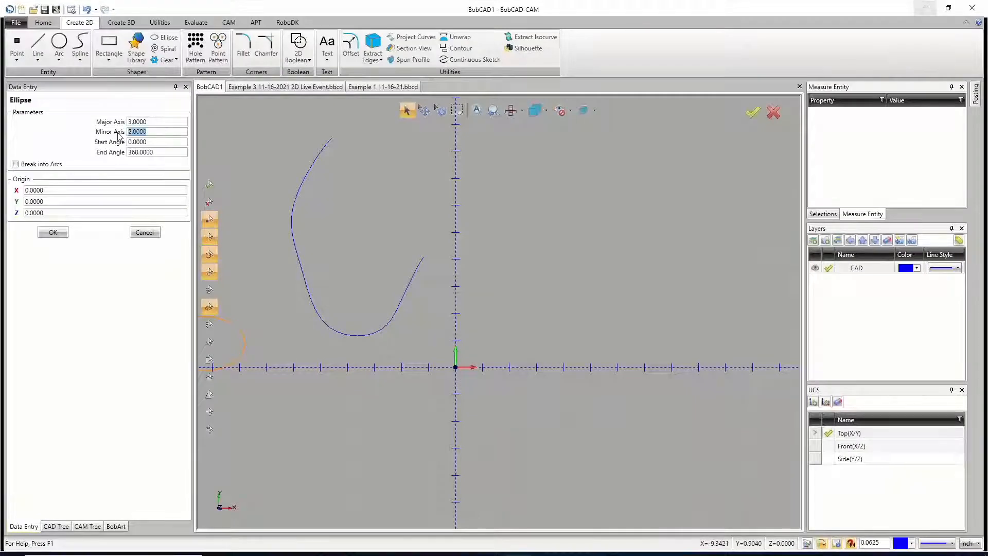
pyautogui.write('5.25')
pyautogui.press('Tab')
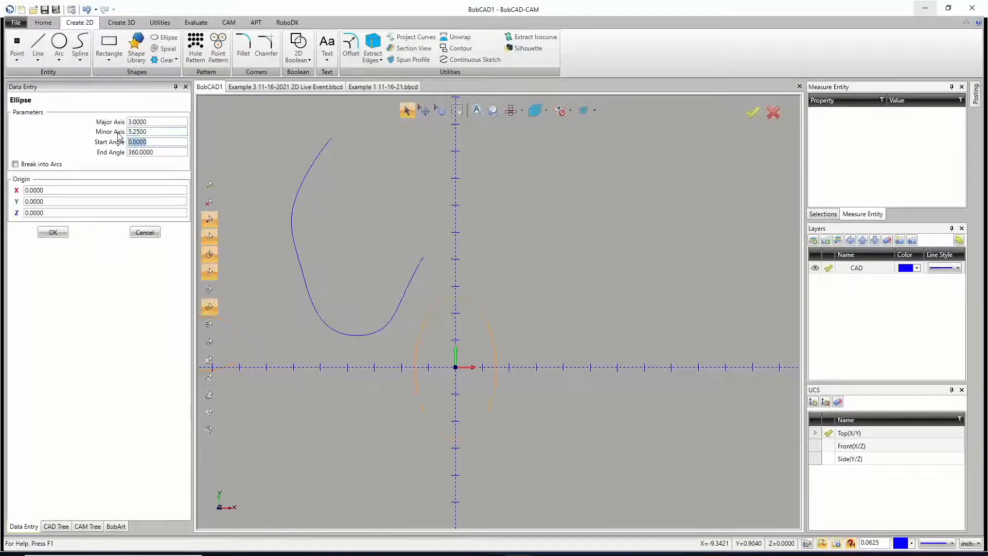
pyautogui.hotkey('shift', 'Tab')
pyautogui.hotkey('shift', 'Tab')
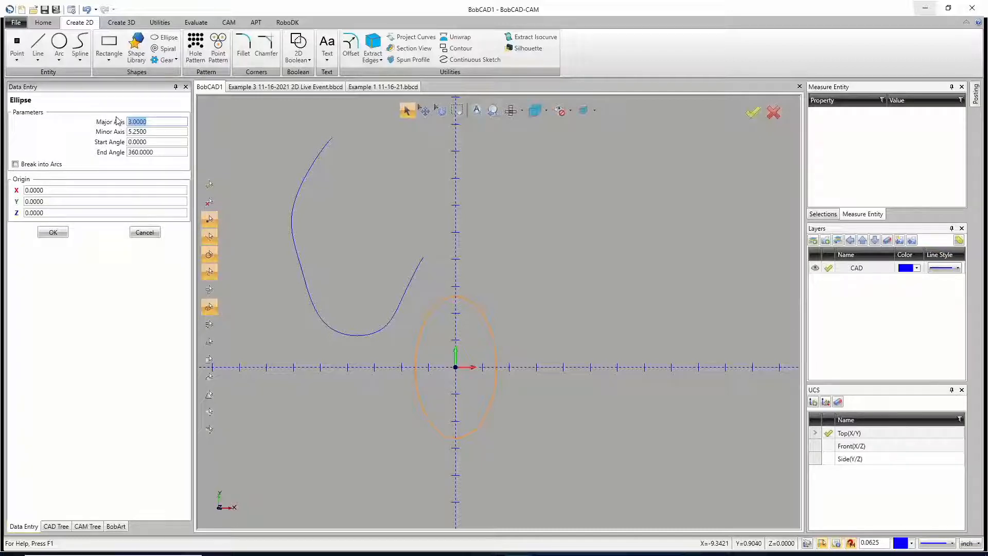
pyautogui.write('10')
pyautogui.click(159, 133)
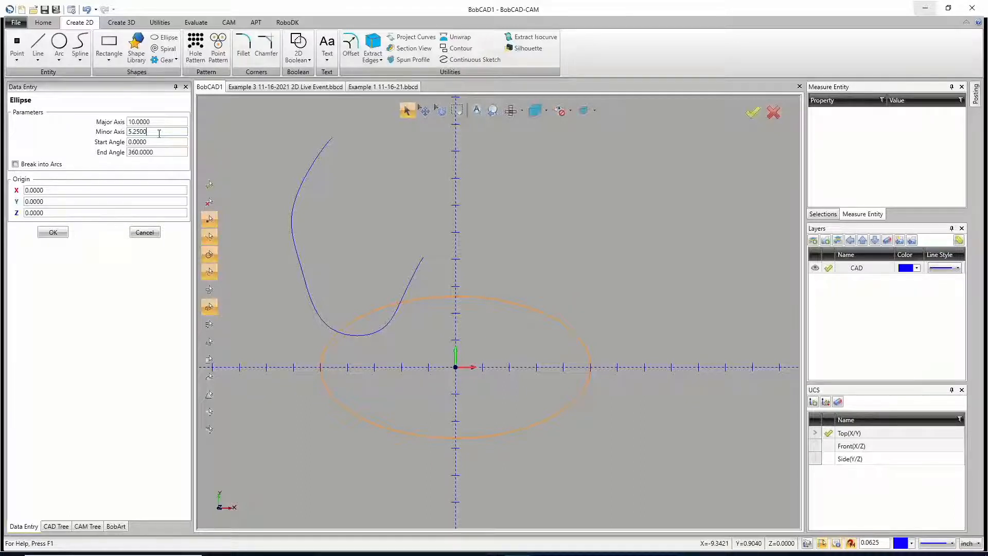
pyautogui.click(53, 232)
pyautogui.rightClick(399, 237)
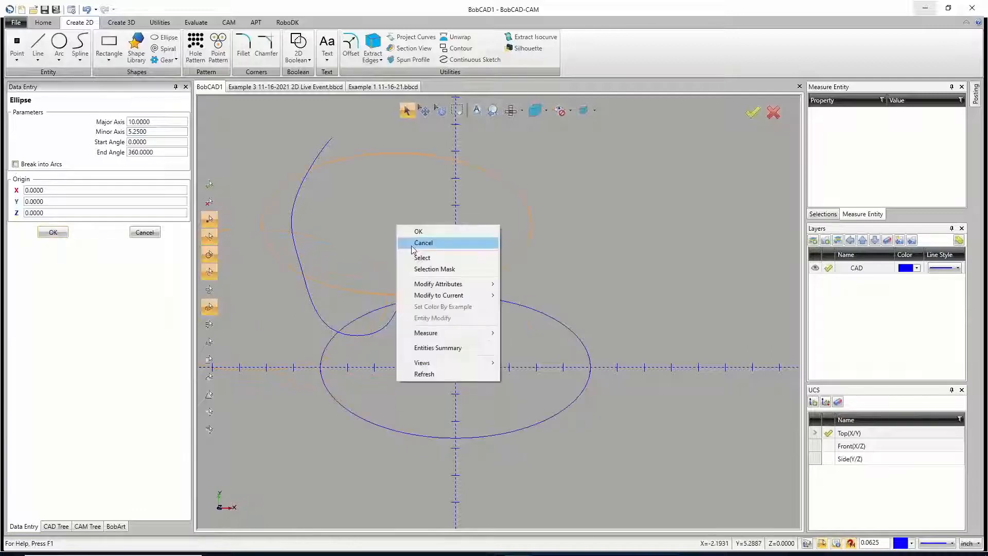
pyautogui.click(412, 243)
# Step: Delete the hook-shaped spline, keeping only the ellipse
pyautogui.moveTo(369, 151); pyautogui.dragTo(217, 159)
pyautogui.press('Delete')
# Step: Deform the ellipse along its upper-left edge and leave the Deform command
pyautogui.click(173, 22)
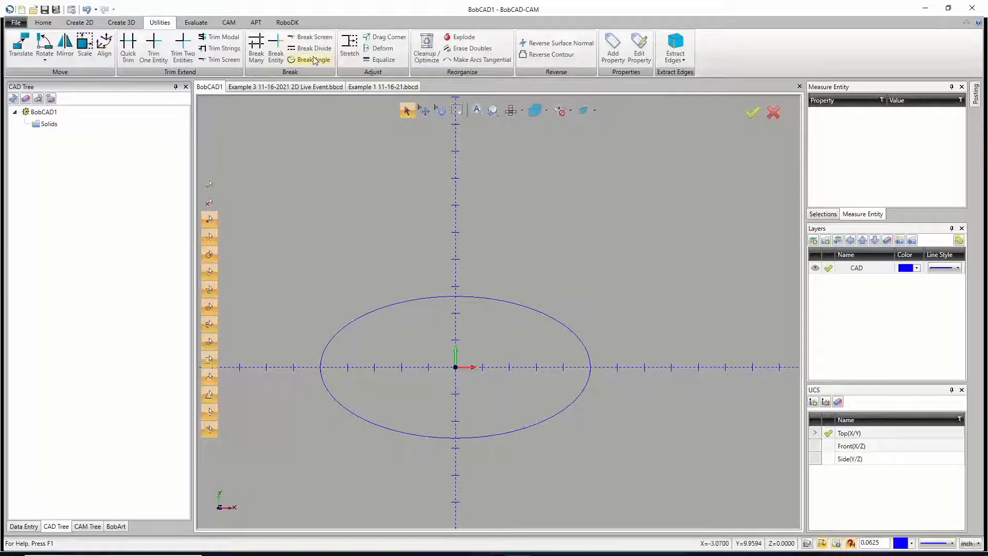
pyautogui.click(377, 51)
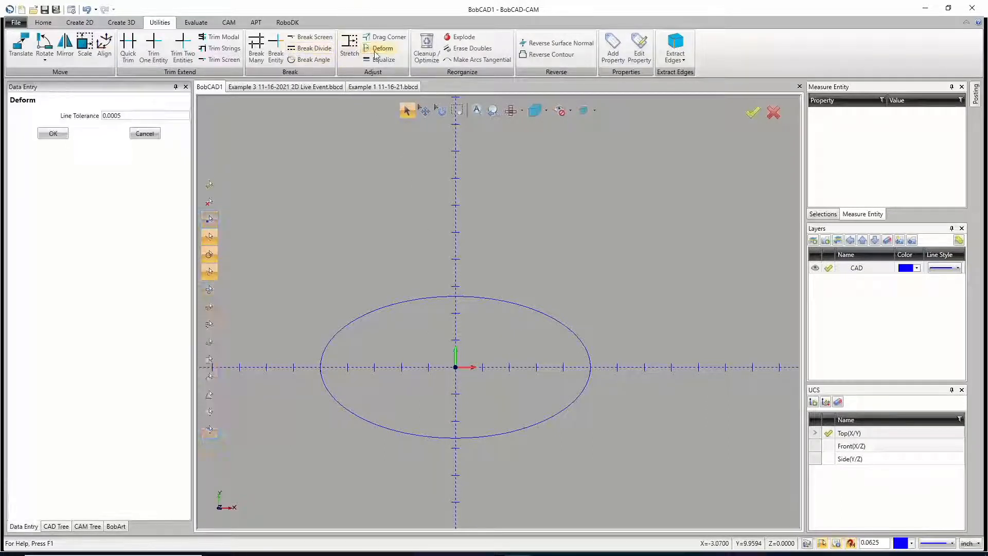
pyautogui.click(400, 303)
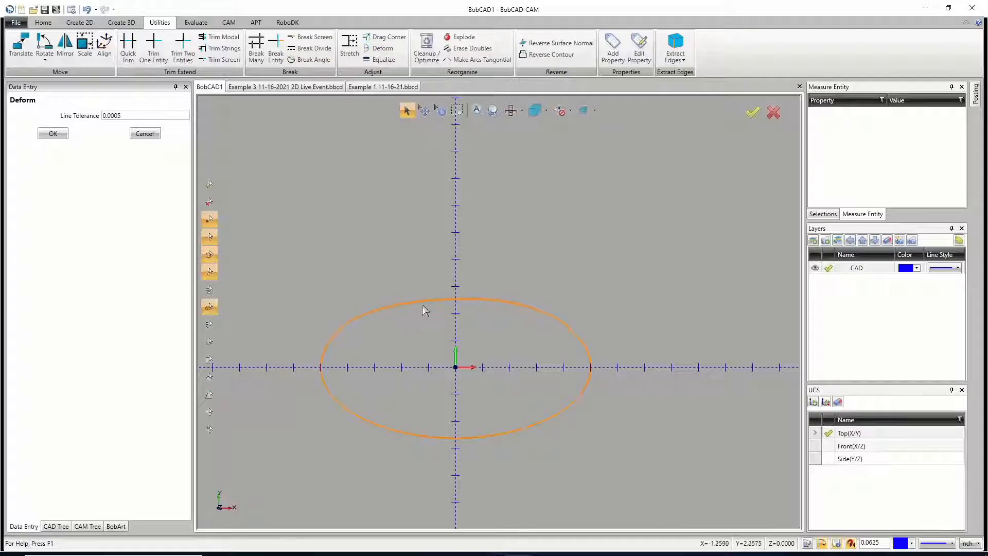
pyautogui.click(419, 300)
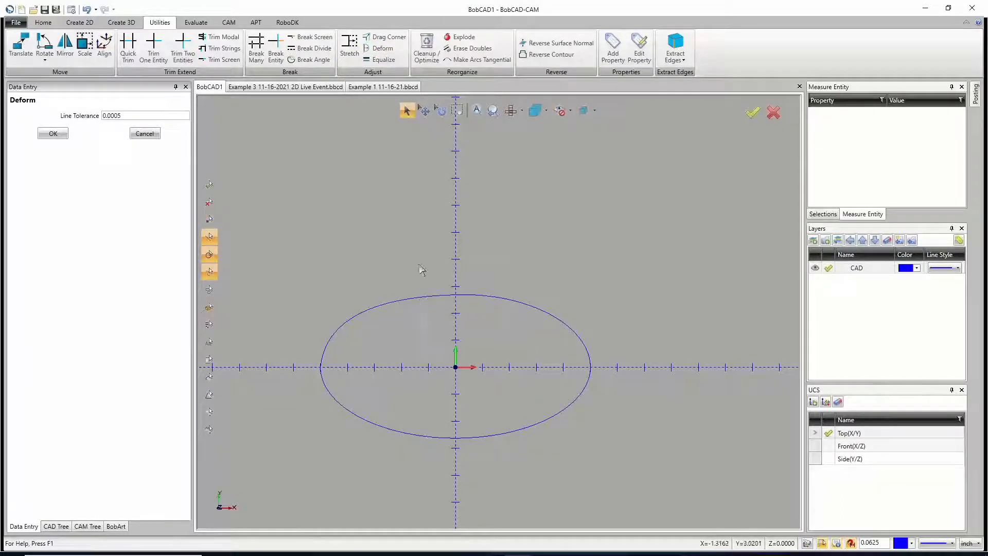
pyautogui.rightClick(421, 260)
pyautogui.click(435, 276)
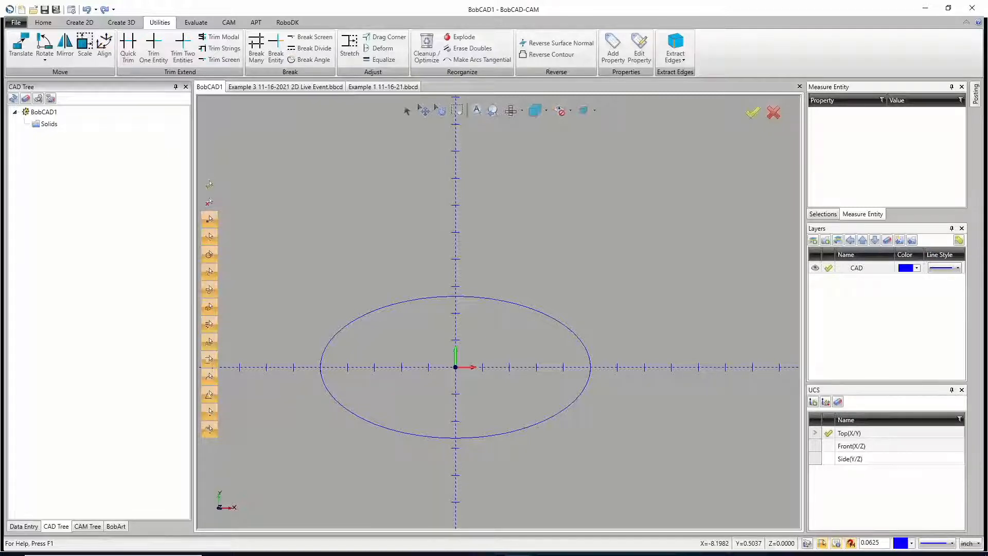
pyautogui.click(308, 87)
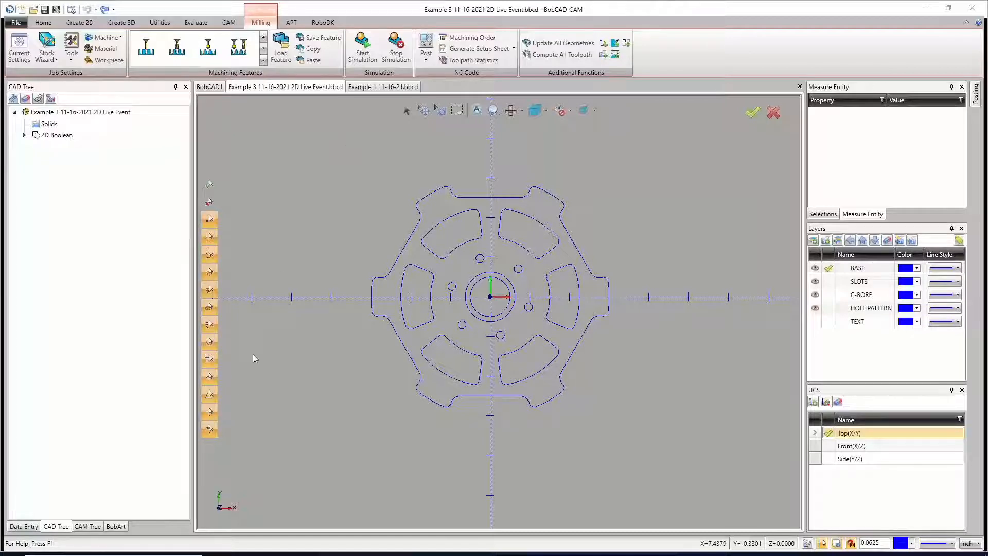
pyautogui.click(88, 525)
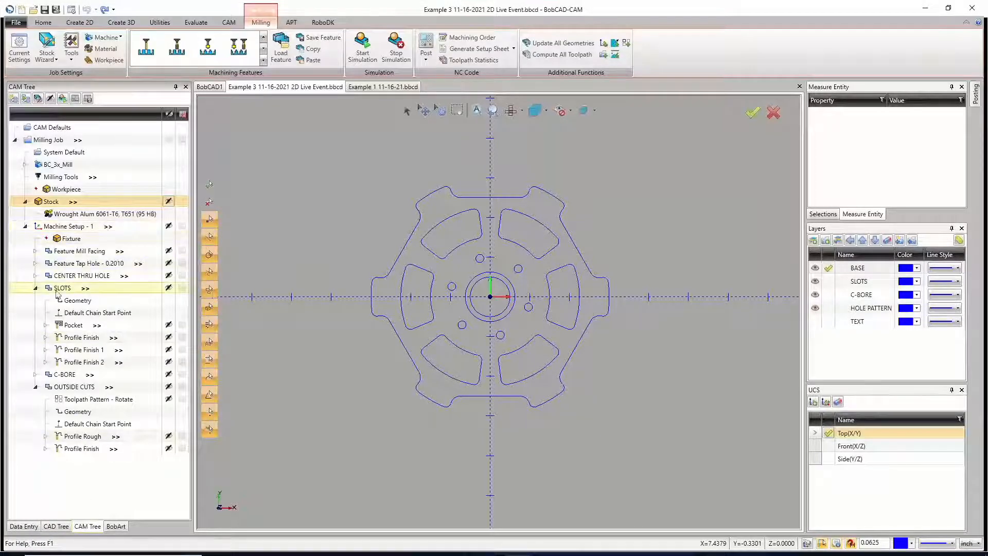
pyautogui.click(36, 288)
pyautogui.click(35, 312)
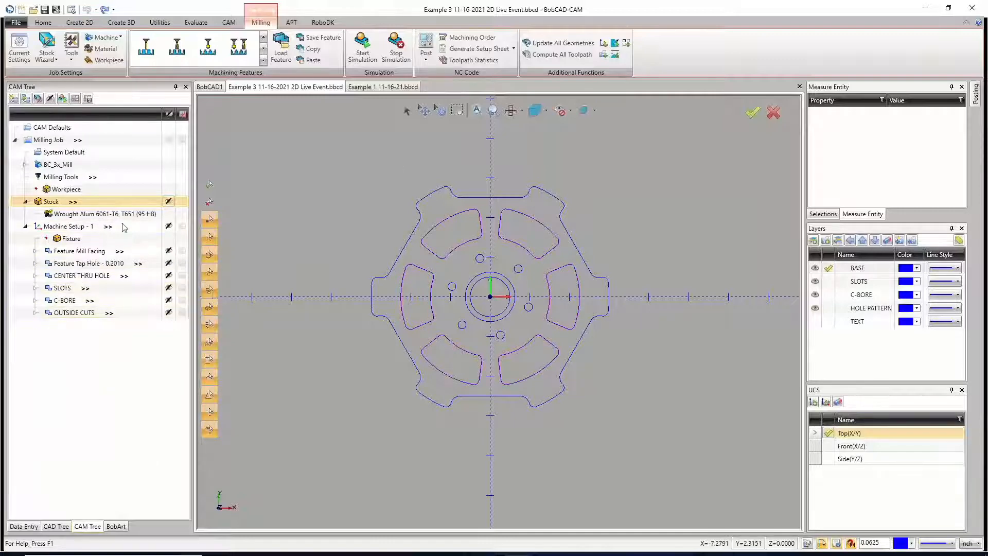
# Step: Run the milling simulation of the wheel at a higher speed and inspect the machined part up close
pyautogui.click(362, 47)
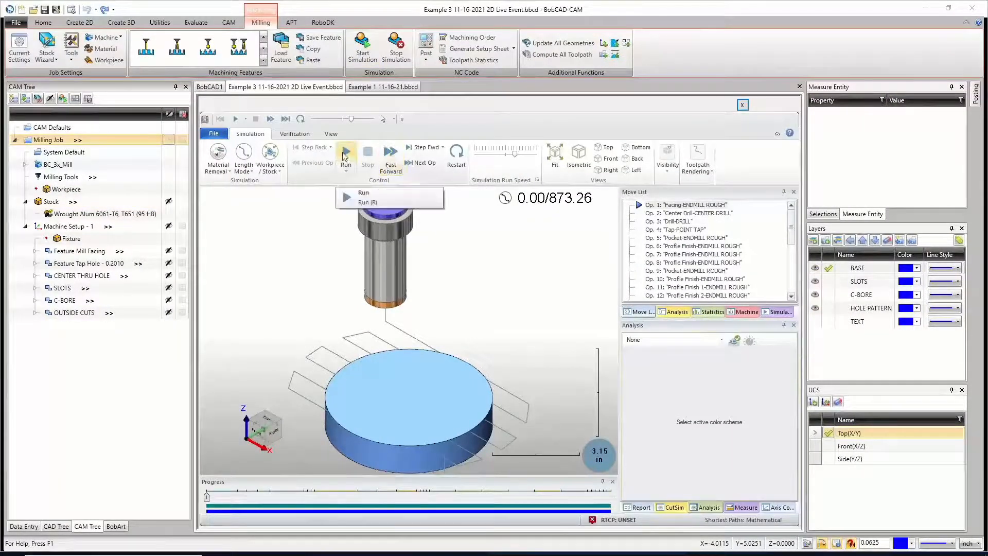
pyautogui.click(345, 156)
pyautogui.moveTo(515, 153); pyautogui.dragTo(525, 155)
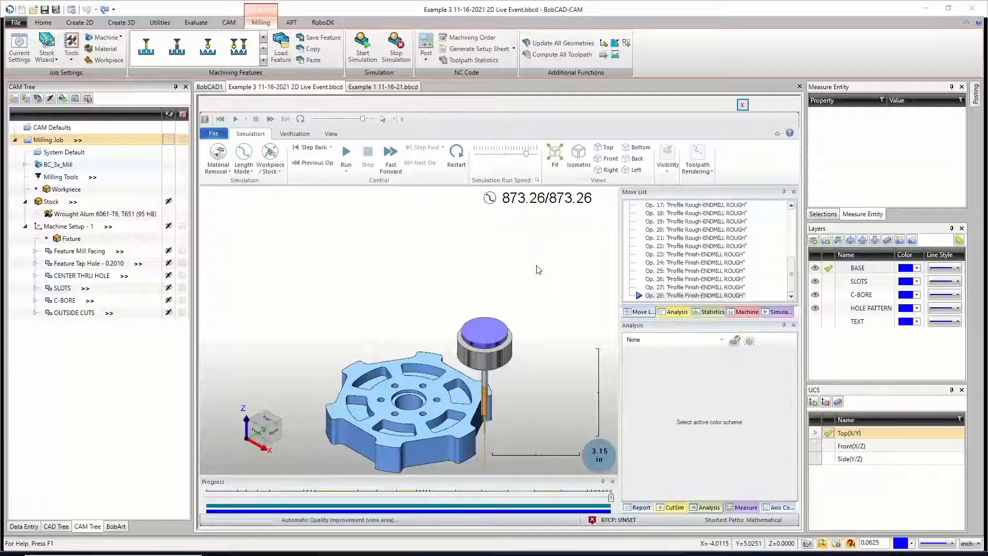
pyautogui.scroll(2, 400, 372)
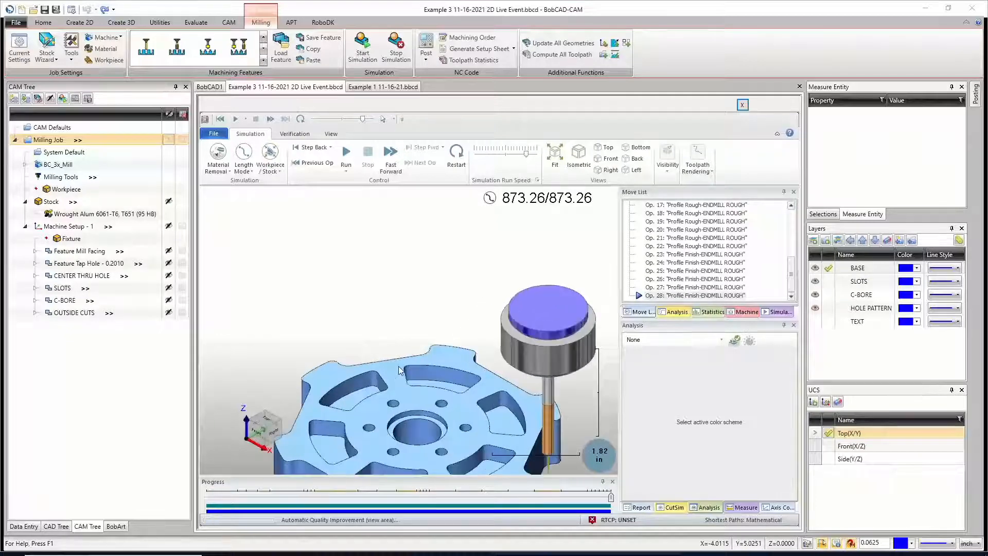
pyautogui.scroll(-3, 400, 373)
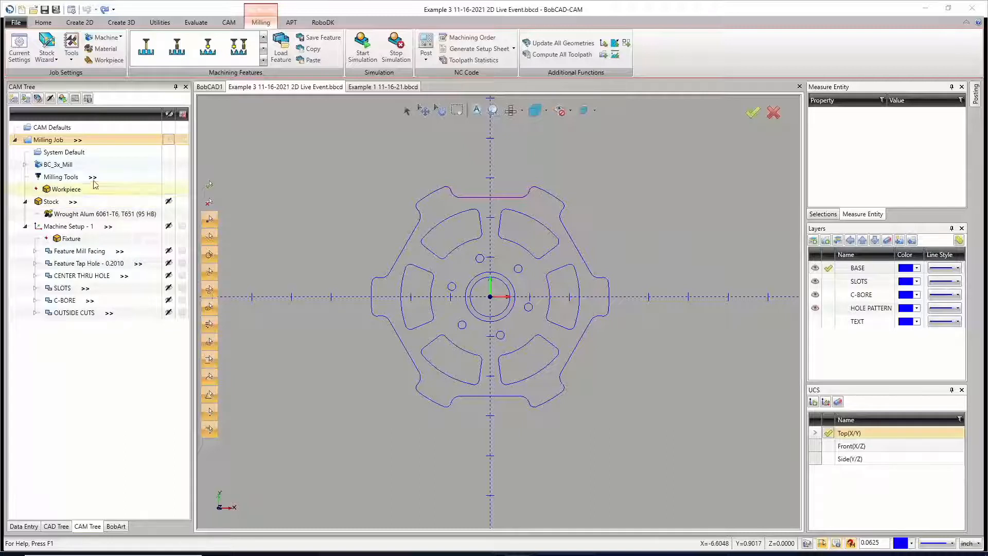
# Step: Add a second machine setup to the Milling Job
pyautogui.rightClick(49, 140)
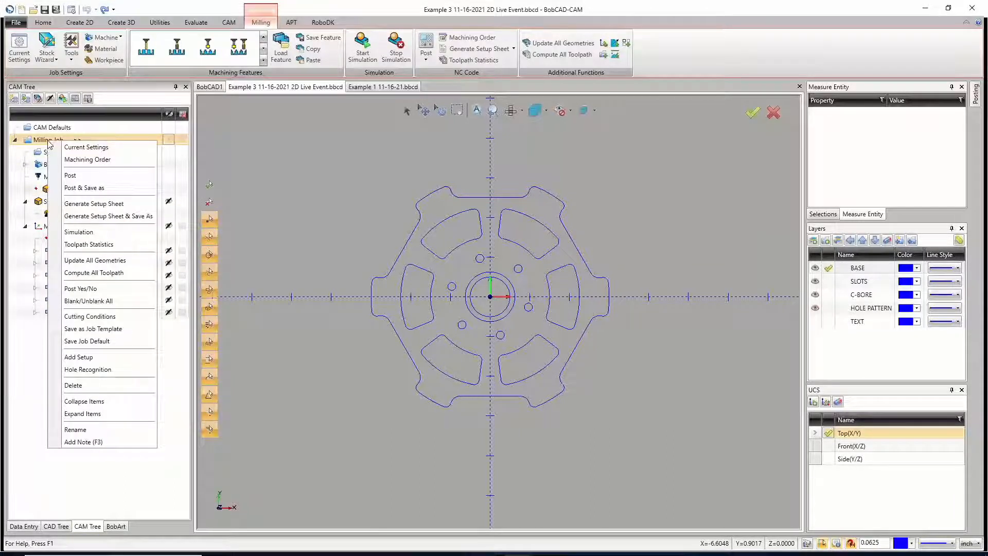
pyautogui.click(101, 357)
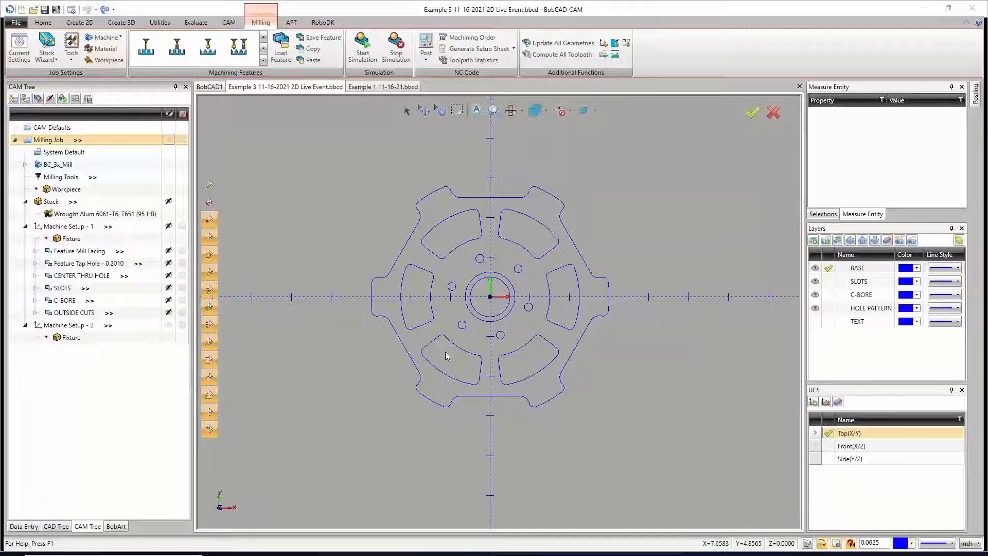
pyautogui.scroll(-4, 614, 383)
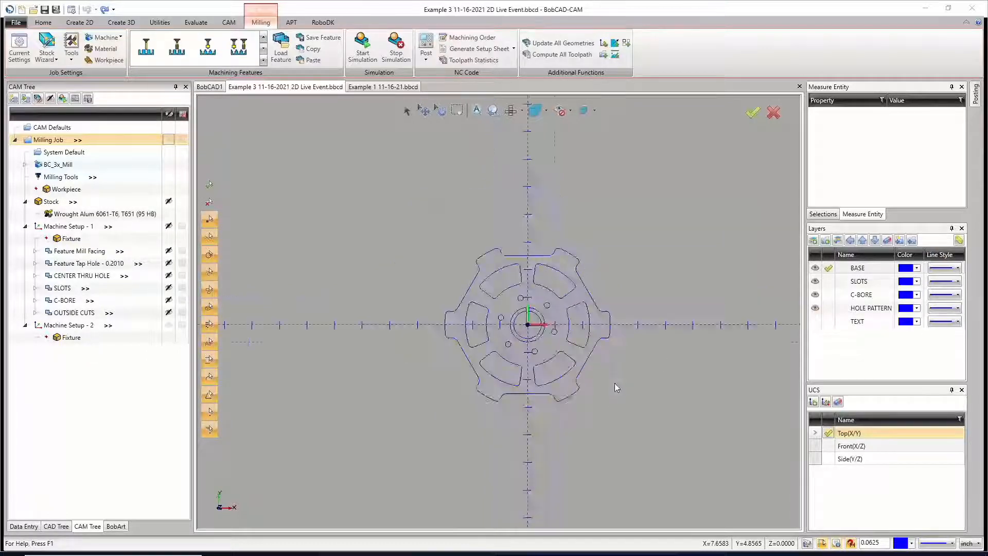
# Step: Examine the wheel wireframe from several angles, including tilted and flipped orientations
pyautogui.moveTo(640, 423); pyautogui.dragTo(662, 403, button='middle')
pyautogui.moveTo(613, 430); pyautogui.dragTo(576, 404, button='middle')
pyautogui.scroll(-2, 573, 406)
pyautogui.scroll(5, 575, 404)
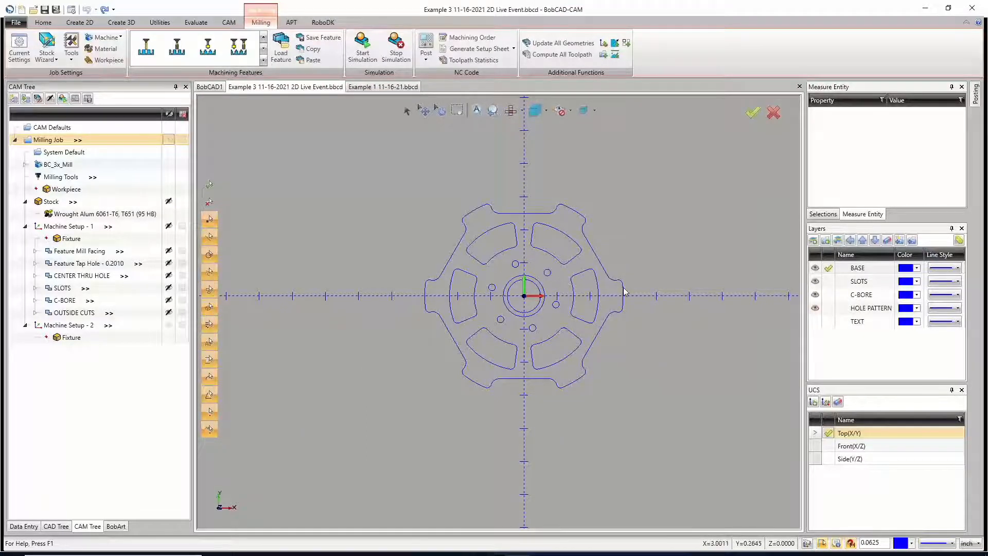
pyautogui.moveTo(624, 292); pyautogui.dragTo(482, 328, button='middle')
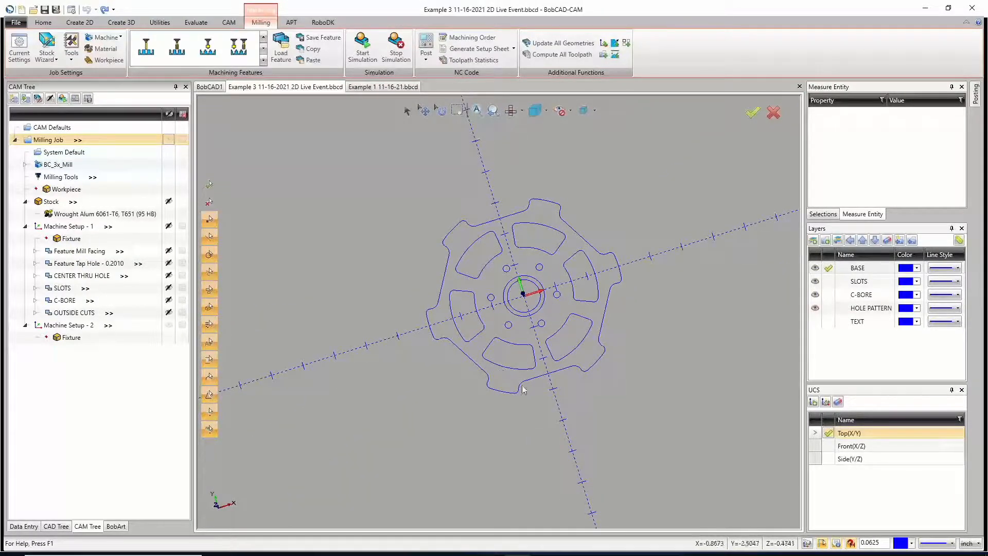
pyautogui.scroll(-2, 608, 283)
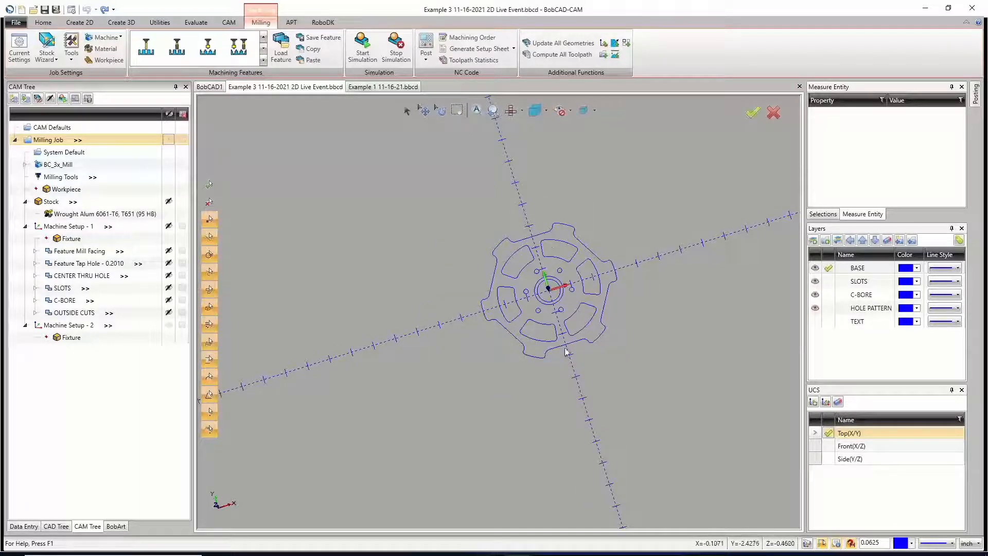
pyautogui.moveTo(589, 414); pyautogui.dragTo(653, 268, button='middle')
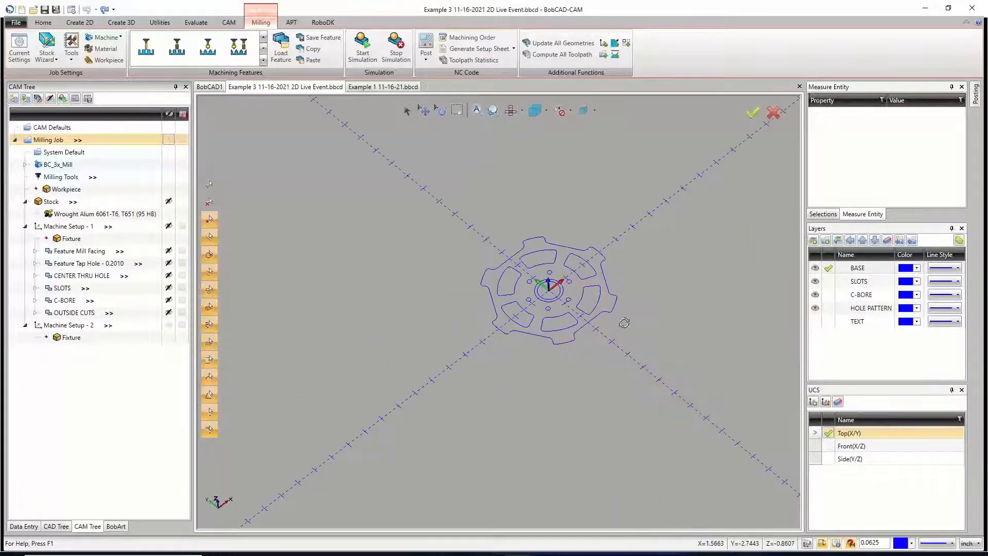
pyautogui.moveTo(669, 422); pyautogui.dragTo(568, 381, button='middle')
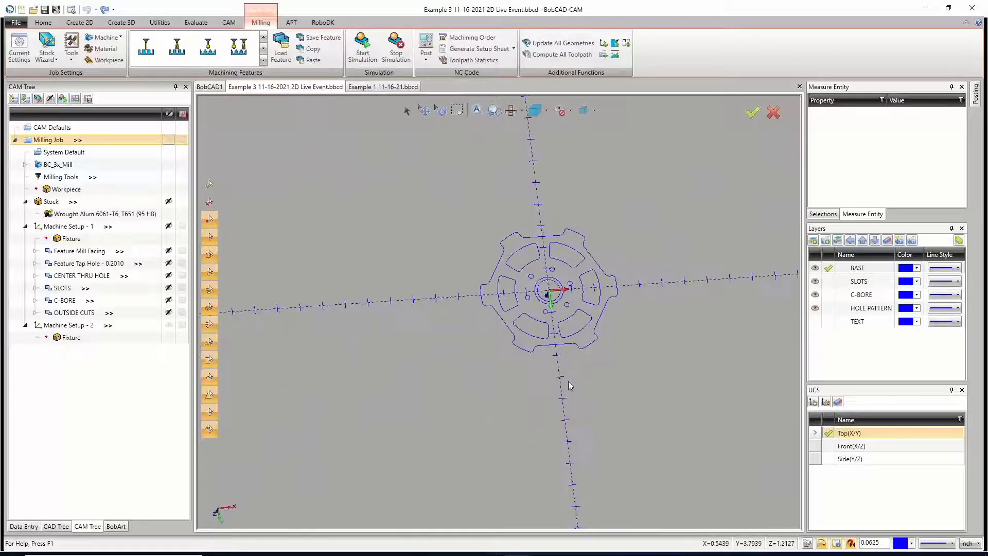
# Step: Set the display to the Bottom view and inspect the wheel from a tilted angle on its underside
pyautogui.click(523, 111)
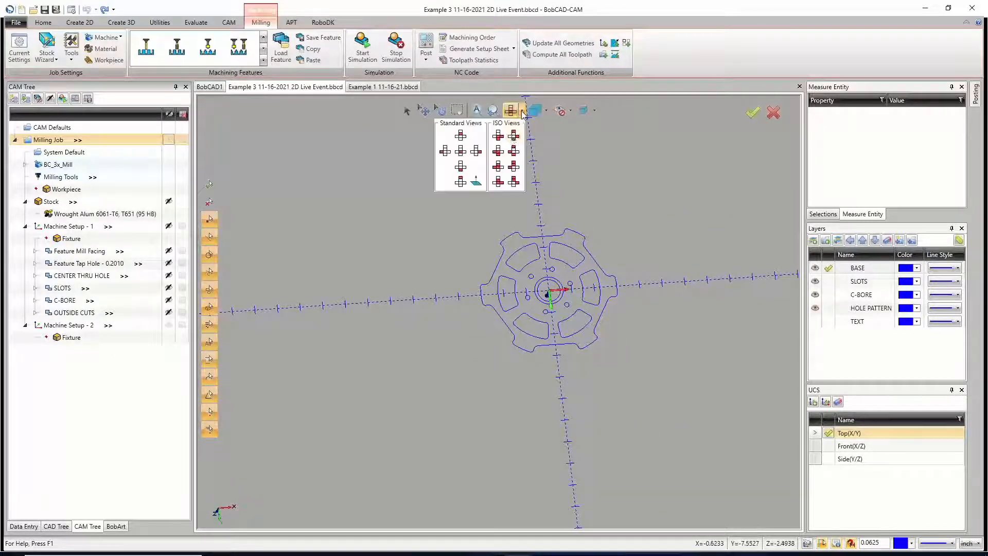
pyautogui.click(459, 182)
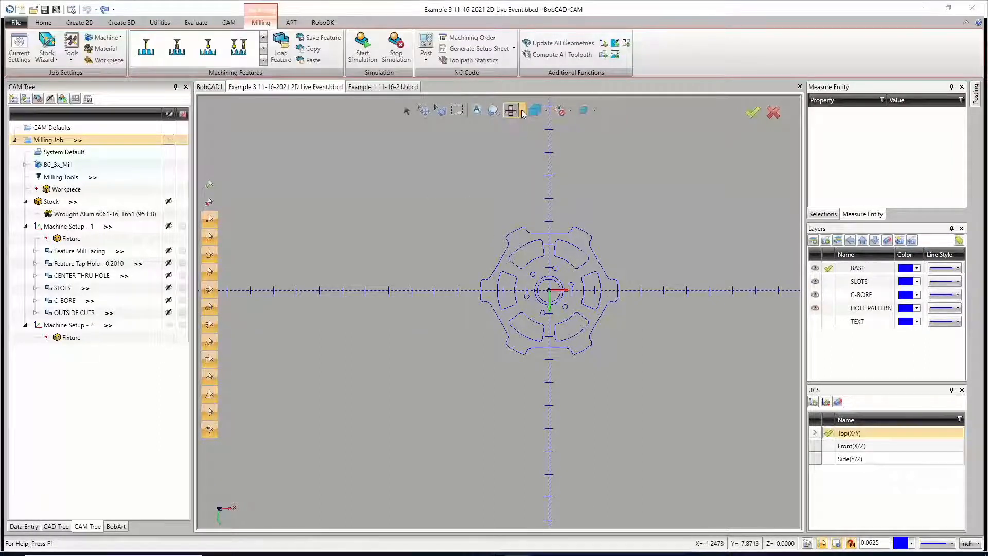
pyautogui.click(520, 110)
pyautogui.click(460, 181)
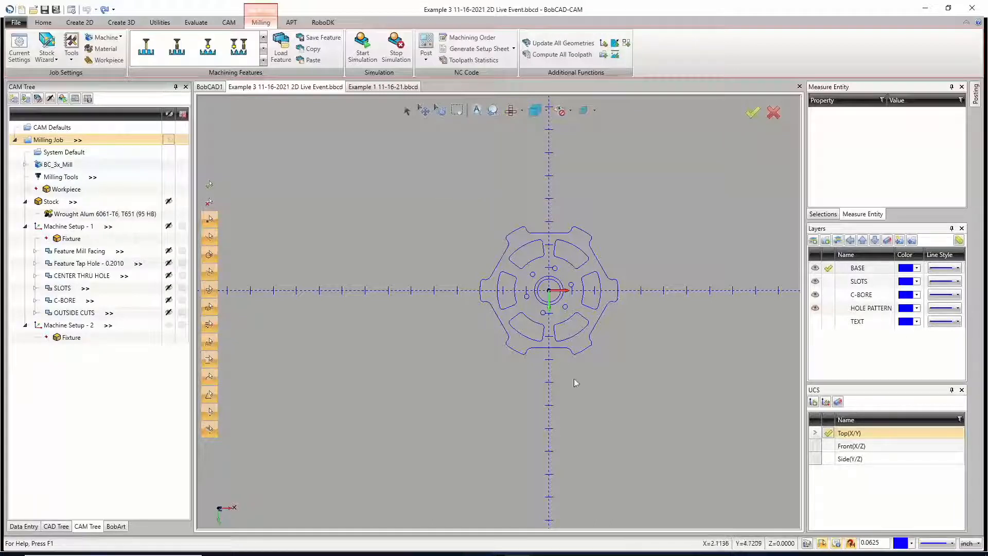
pyautogui.click(521, 111)
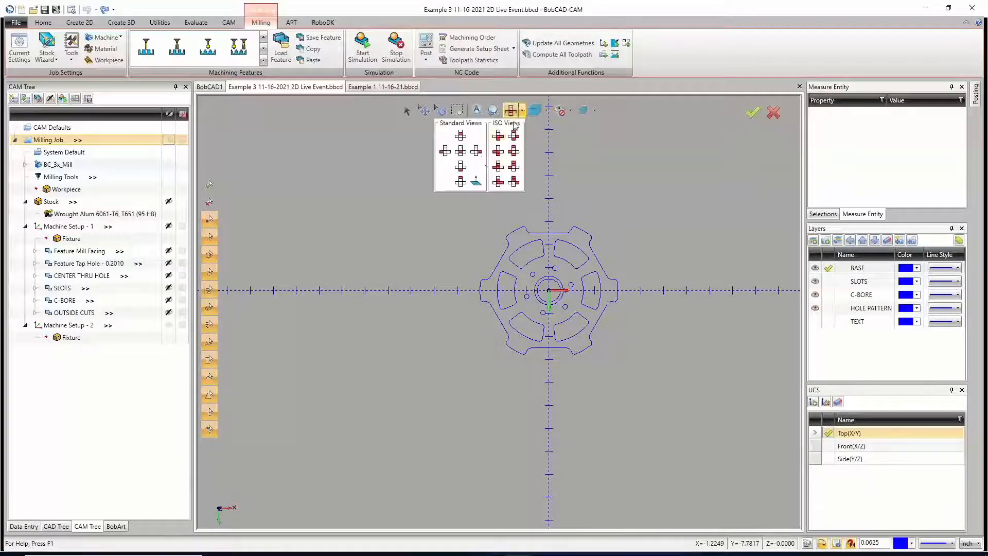
pyautogui.click(460, 182)
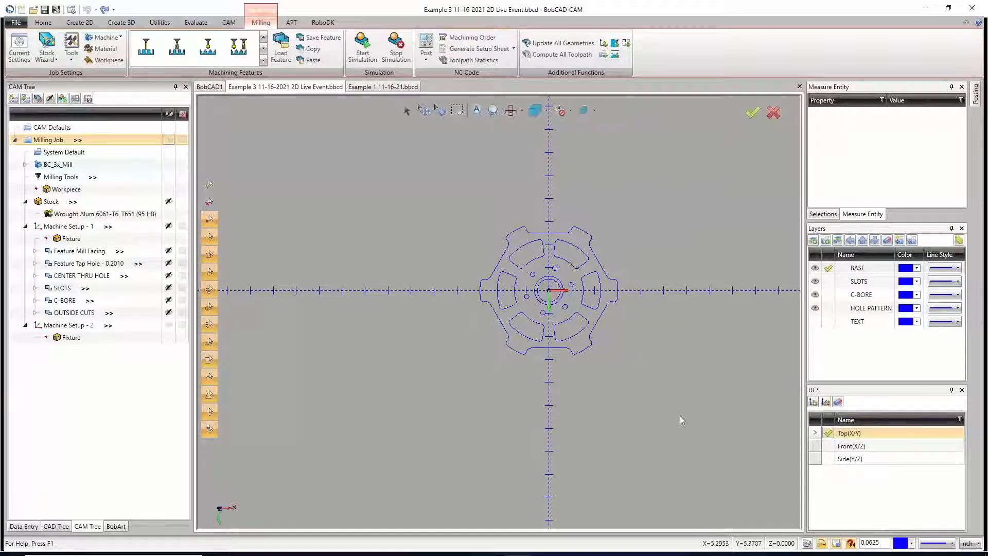
pyautogui.moveTo(616, 417); pyautogui.dragTo(403, 335, button='middle')
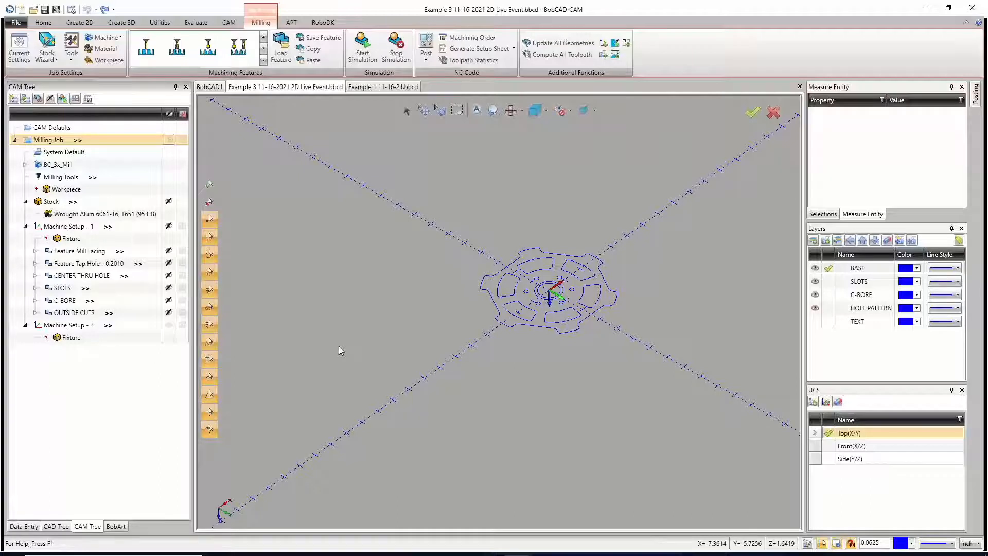
pyautogui.click(439, 110)
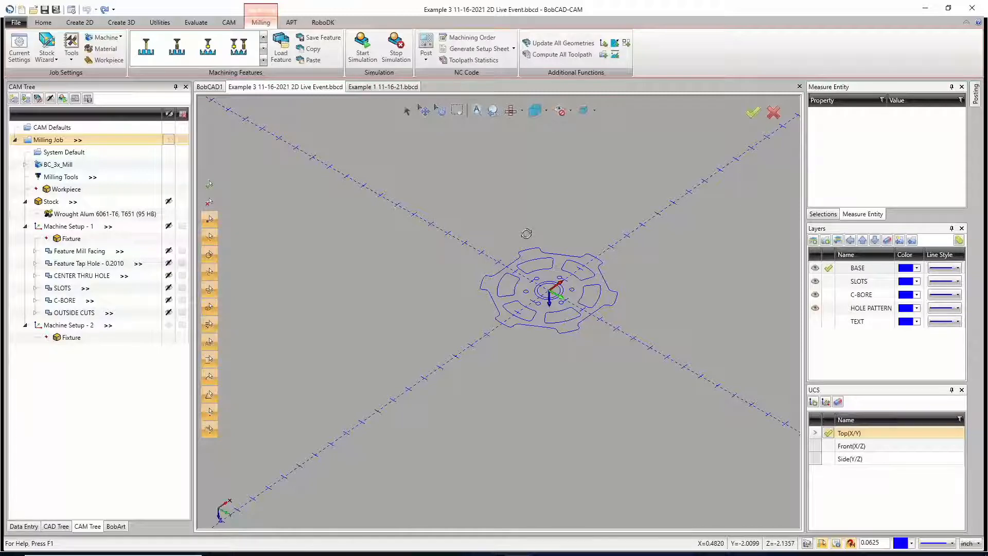
pyautogui.moveTo(525, 233)
pyautogui.mouseDown()
pyautogui.moveTo(535, 220)
pyautogui.moveTo(529, 228)
pyautogui.mouseUp()
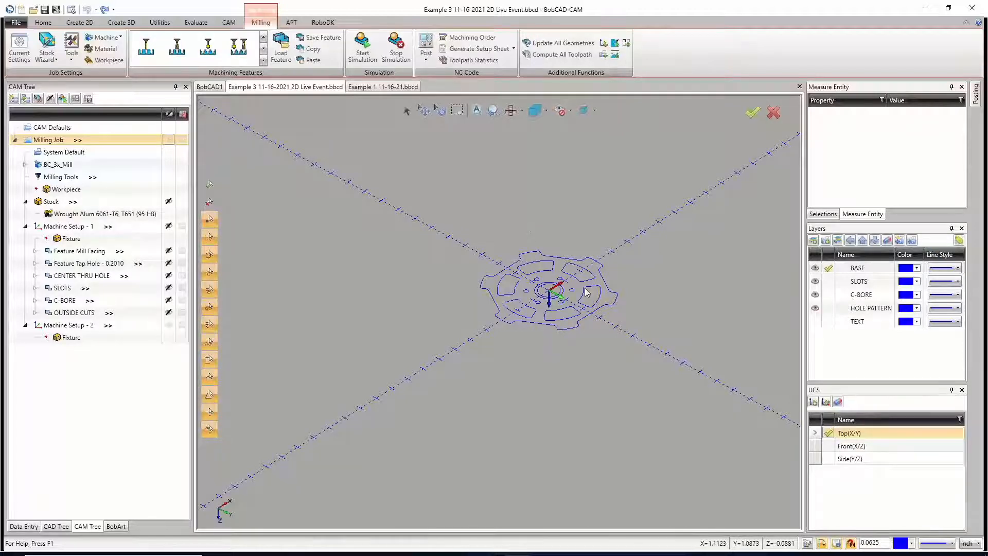
# Step: Highlight the stock and compare the coordinate axes of Machine Setup - 1 and Machine Setup - 2
pyautogui.click(78, 201)
pyautogui.moveTo(77, 201)
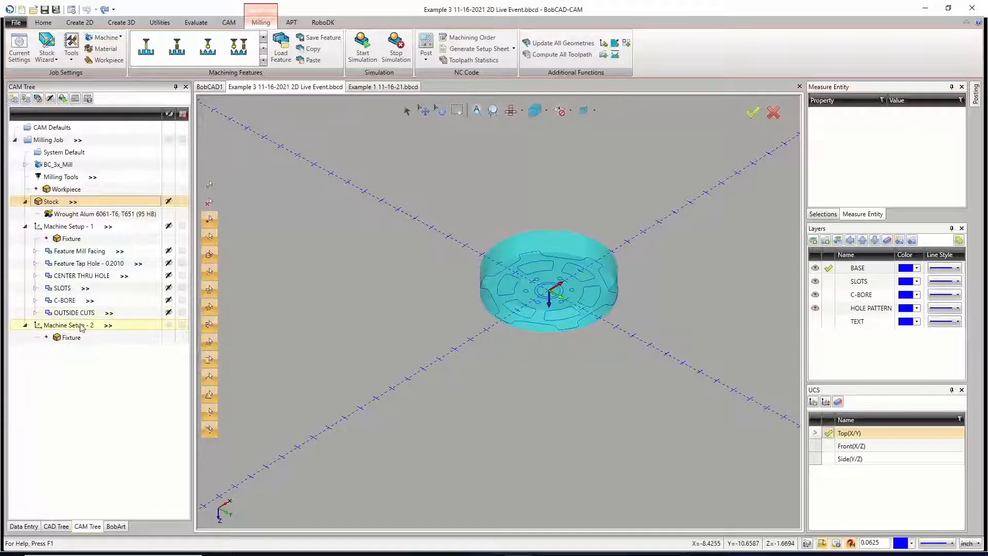
pyautogui.scroll(4, 552, 321)
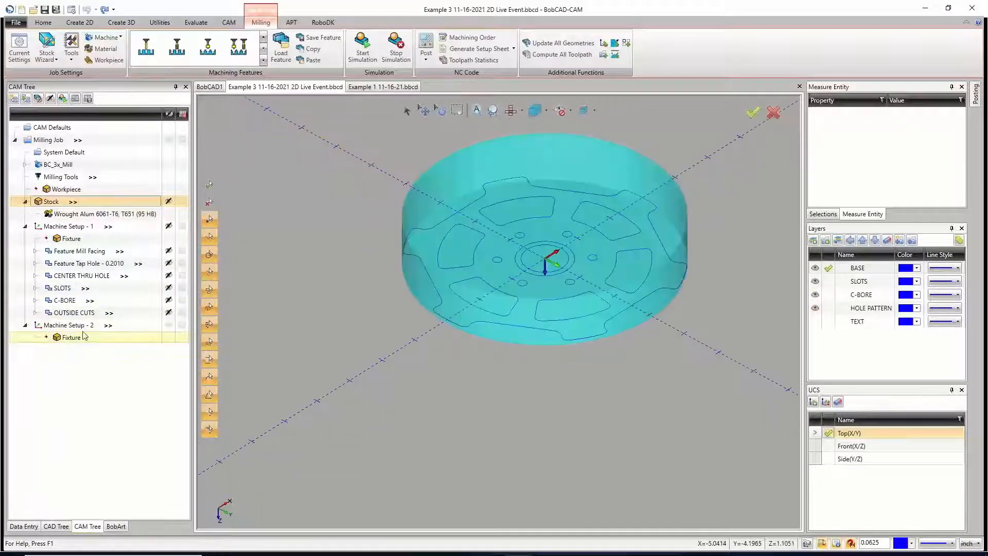
pyautogui.click(74, 226)
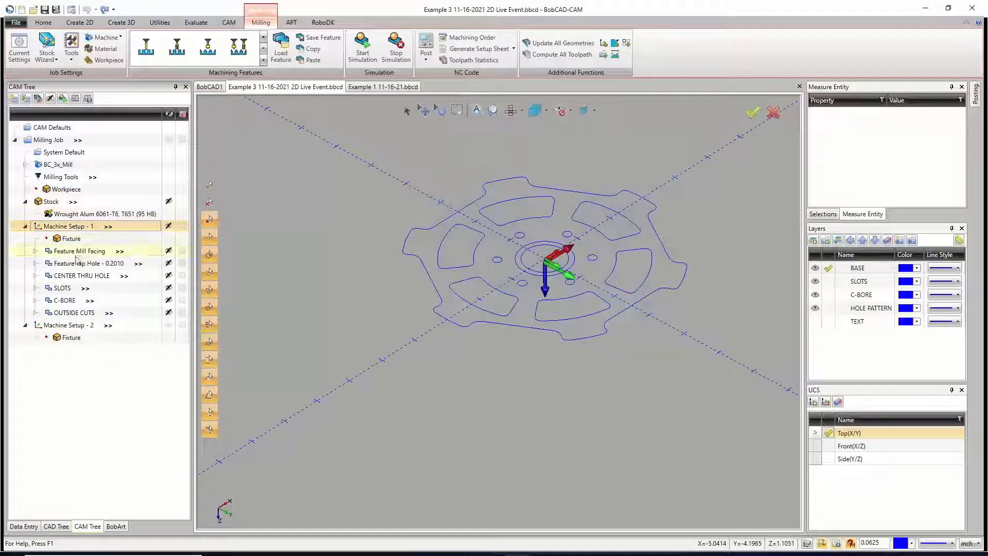
pyautogui.click(85, 325)
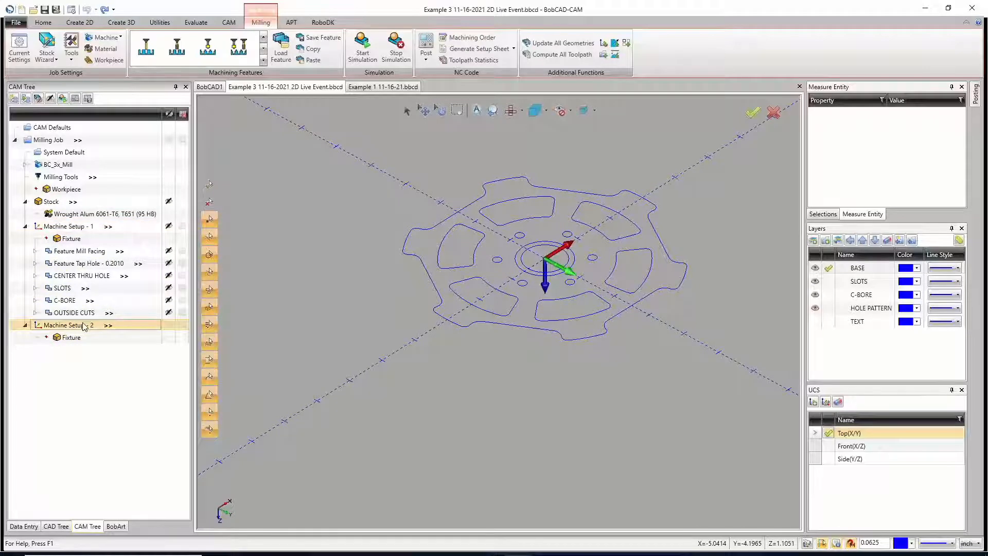
pyautogui.rightClick(85, 327)
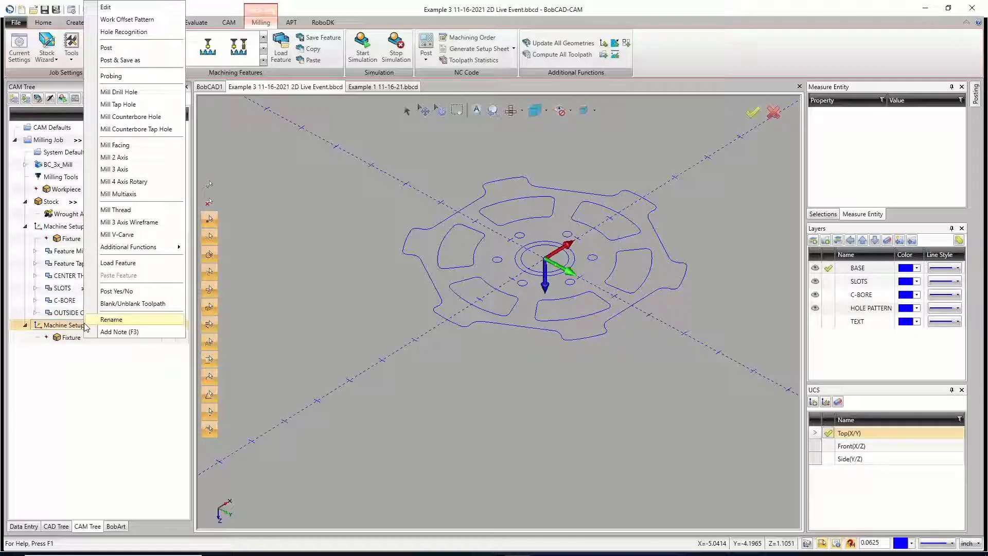
pyautogui.click(113, 320)
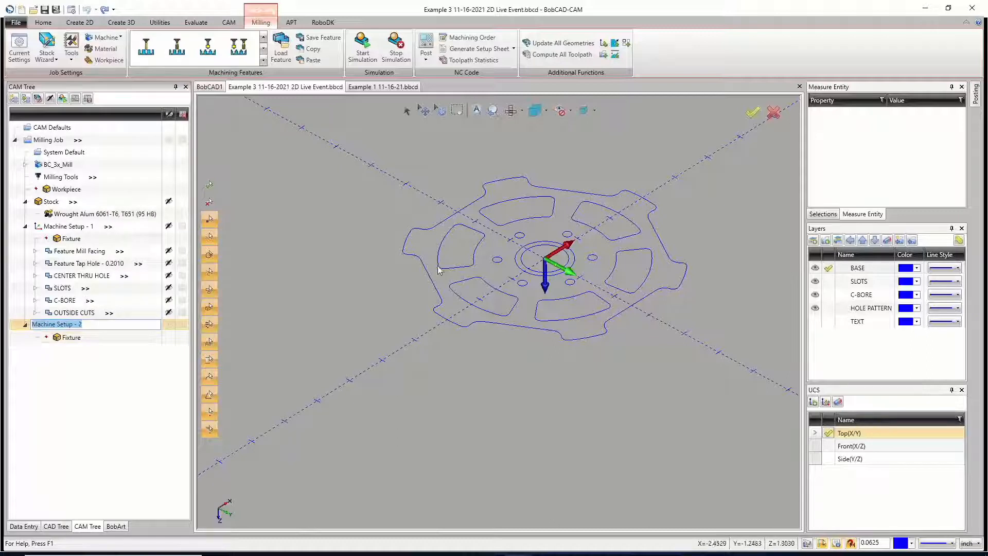
pyautogui.click(115, 372)
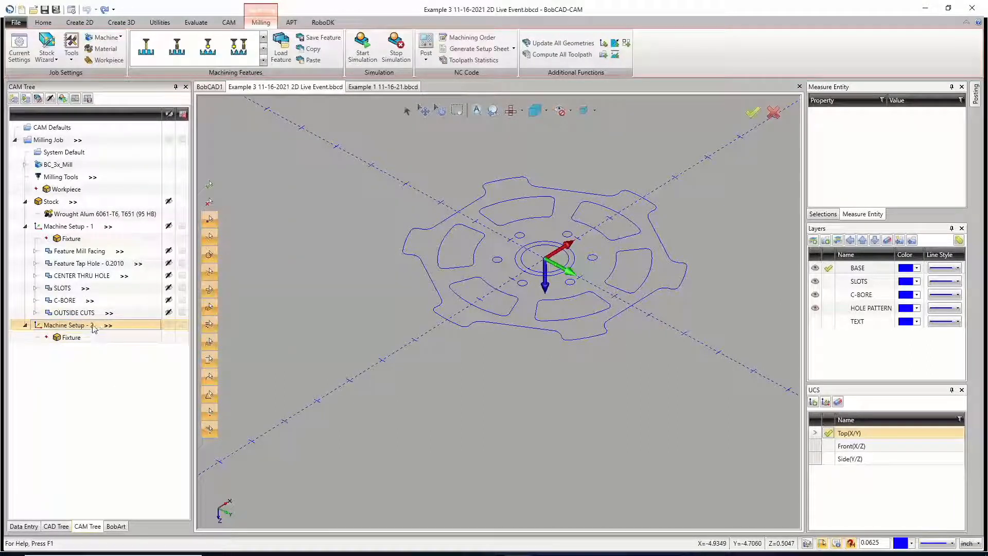
# Step: Edit Machine Setup - 2 and place its origin at the center point of the stock's underside, at Z -1.1000
pyautogui.rightClick(93, 330)
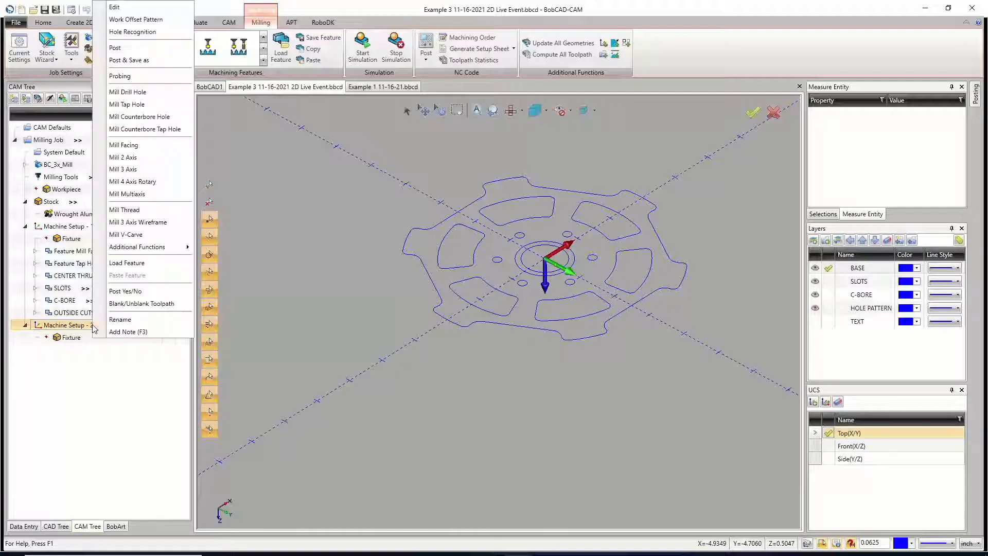
pyautogui.click(137, 11)
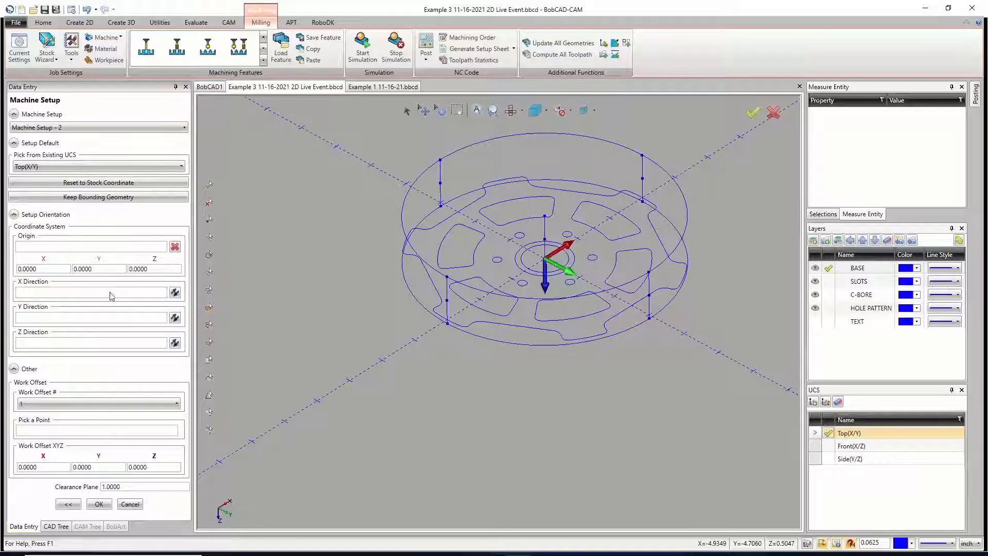
pyautogui.click(72, 247)
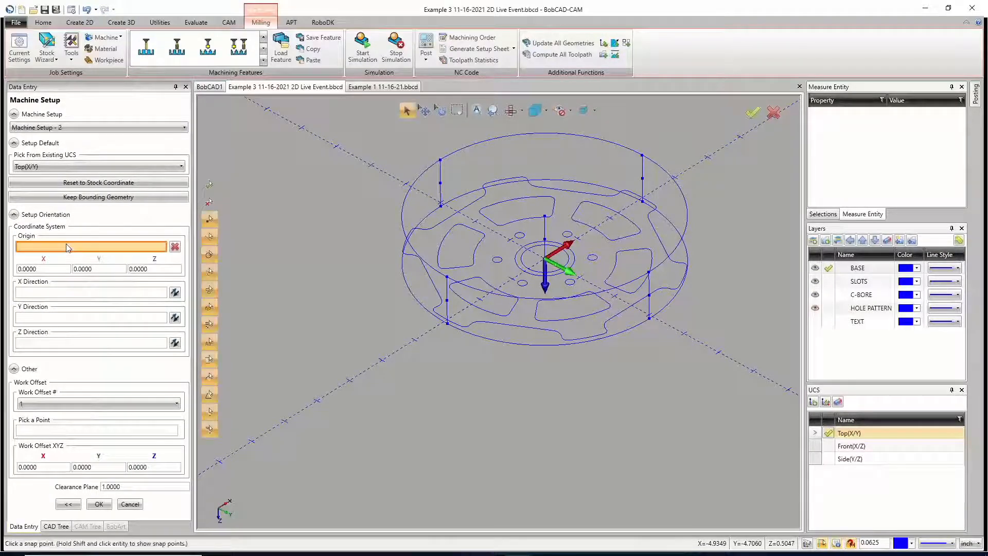
pyautogui.click(547, 220)
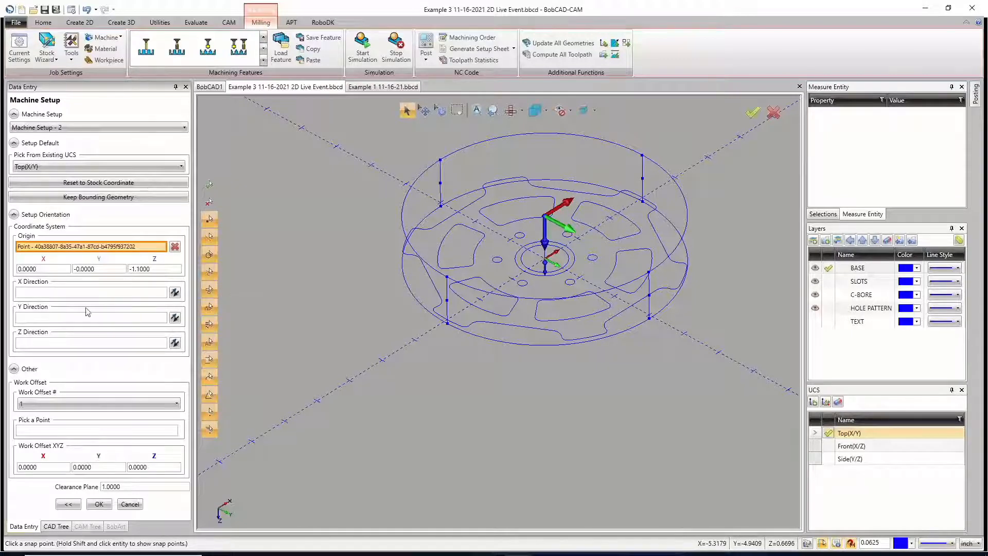
# Step: Reverse the axis directions of Machine Setup - 2 so Z points outward from the stock's underside and Y runs opposite to the Top UCS
pyautogui.click(175, 317)
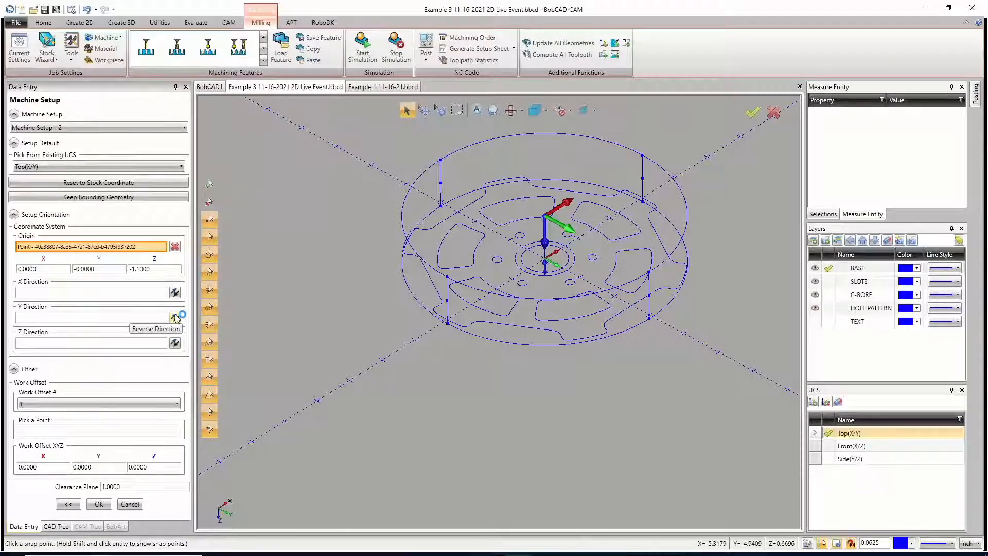
pyautogui.click(176, 317)
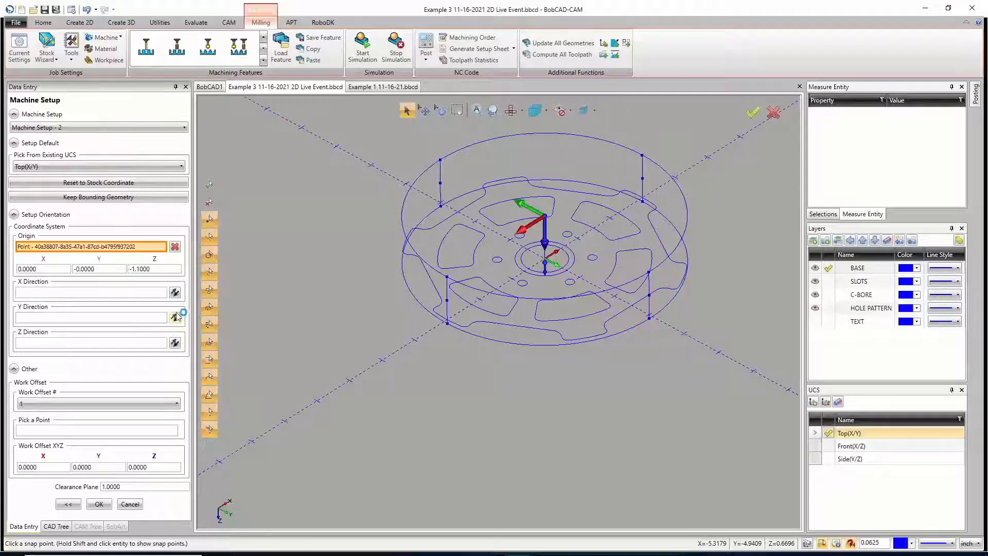
pyautogui.click(175, 293)
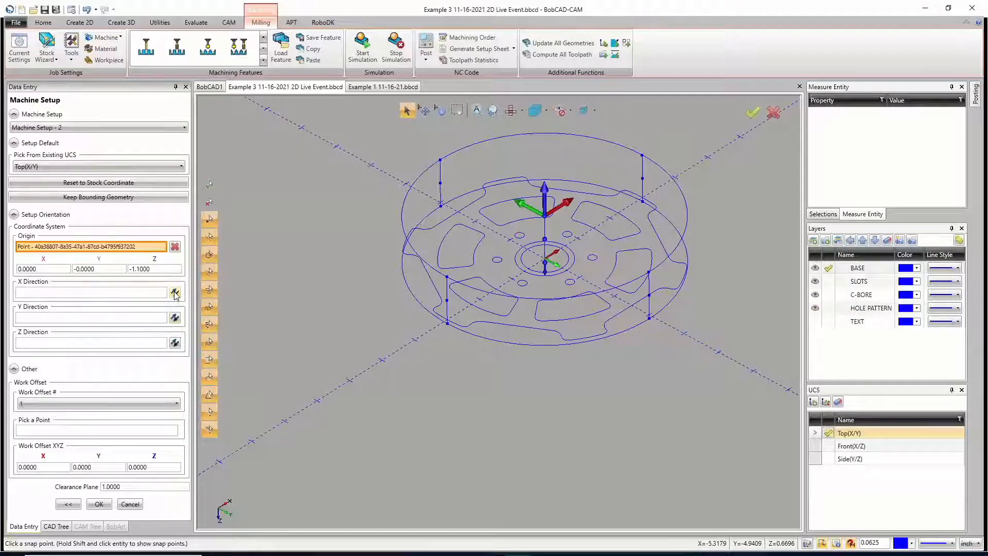
pyautogui.click(176, 317)
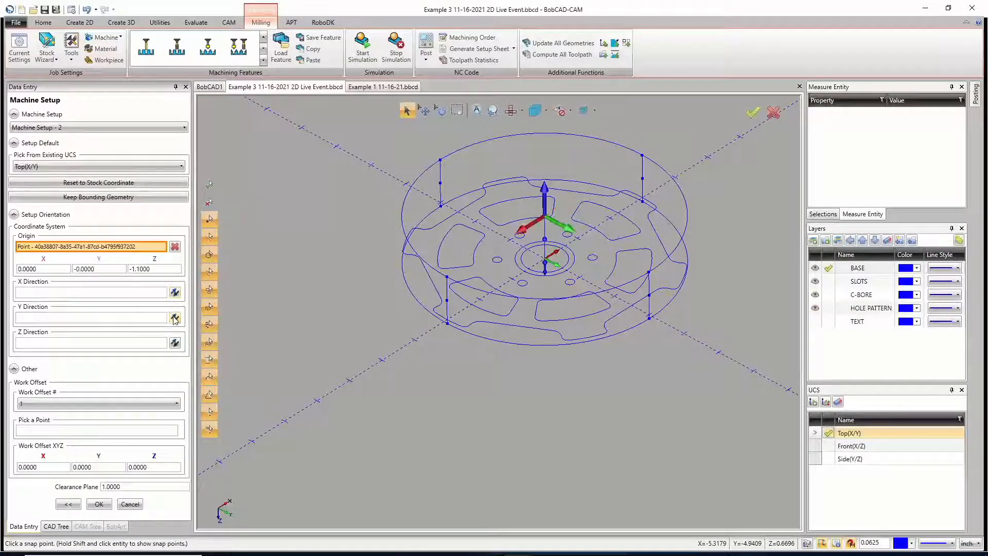
pyautogui.click(176, 293)
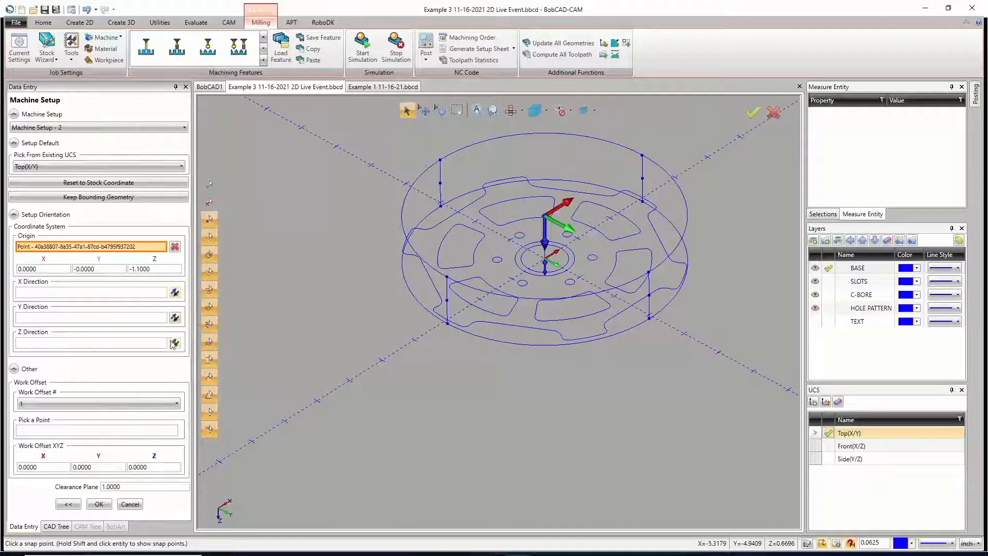
pyautogui.click(176, 293)
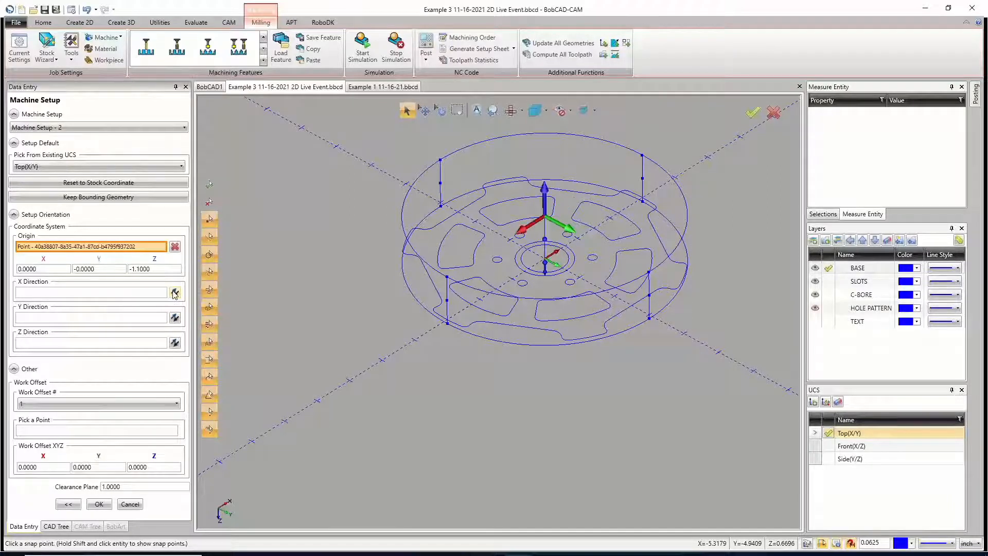
pyautogui.click(176, 317)
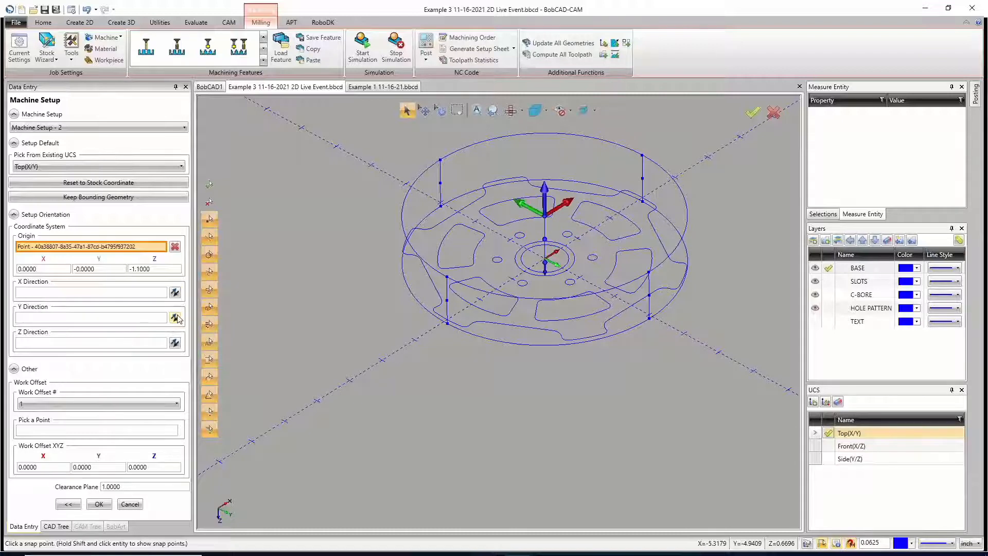
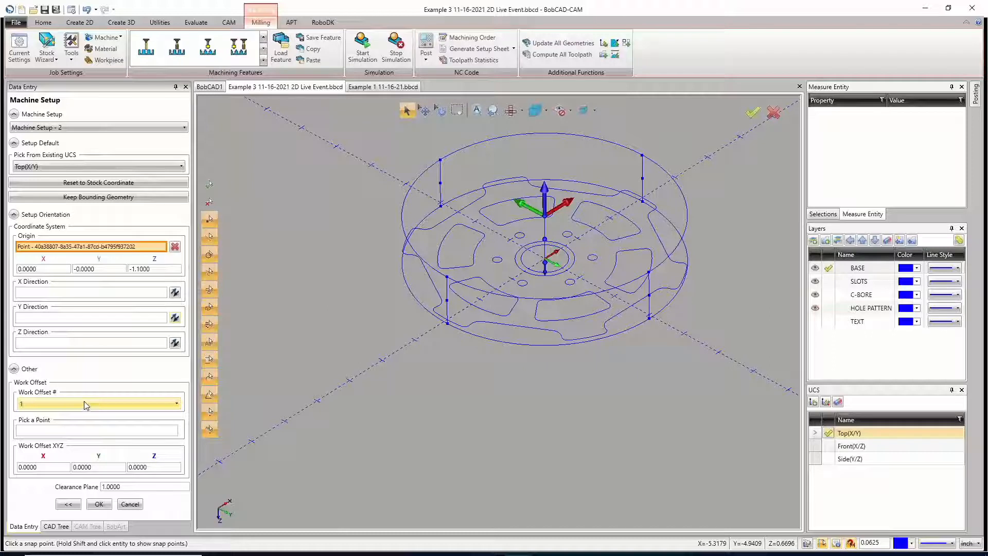
# Step: Set Machine Setup - 2 to work offset 2 with a work offset Z value of 1.5 and accept the setup
pyautogui.click(85, 401)
pyautogui.click(81, 427)
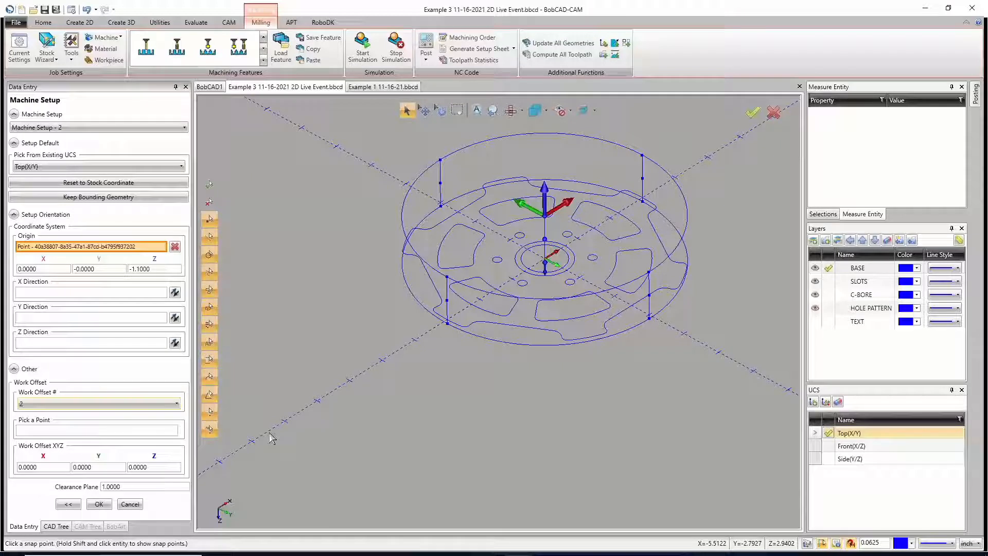
pyautogui.click(138, 466)
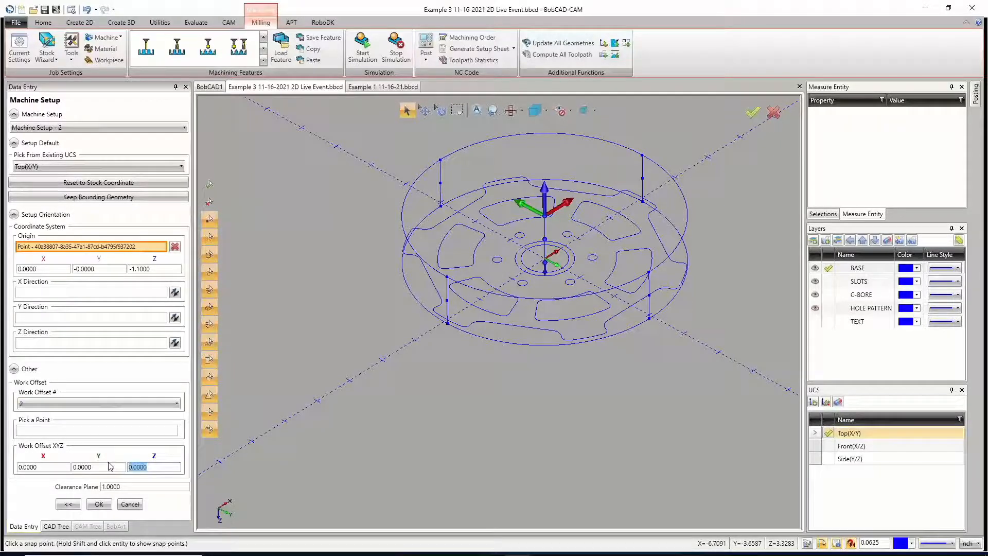
pyautogui.write('1.5')
pyautogui.click(98, 504)
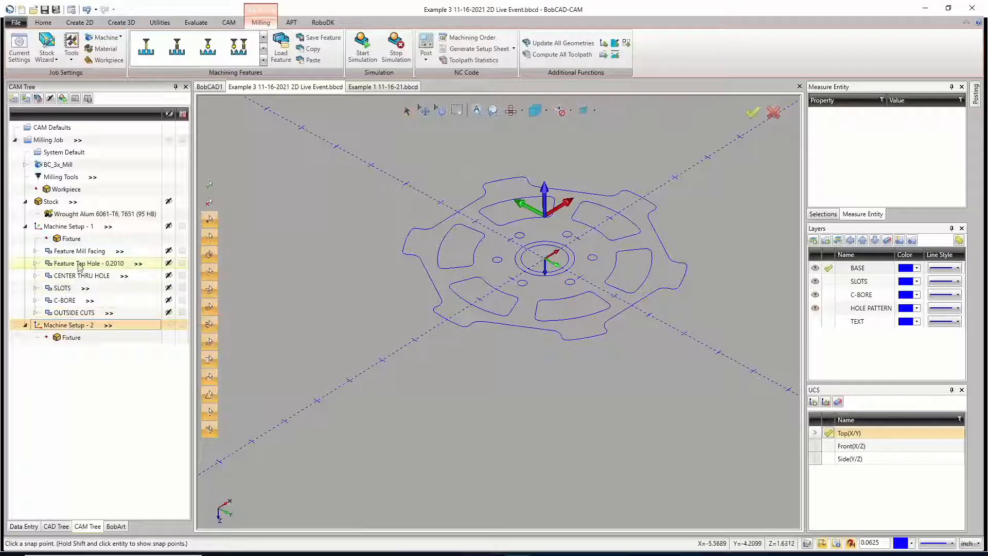
# Step: Review the stock definition's start and end face offsets without changes, and highlight Machine Setup - 2's axes
pyautogui.click(51, 201)
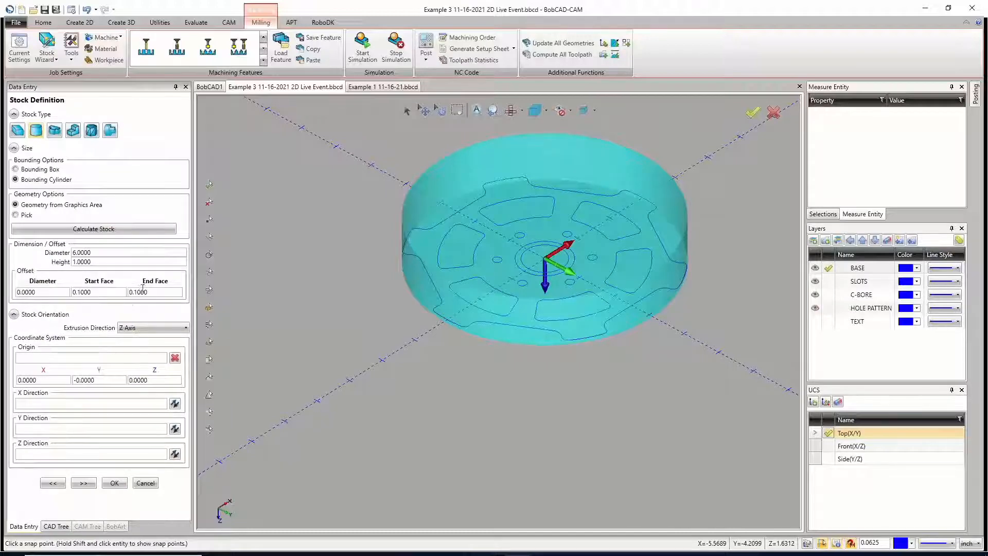
pyautogui.click(146, 483)
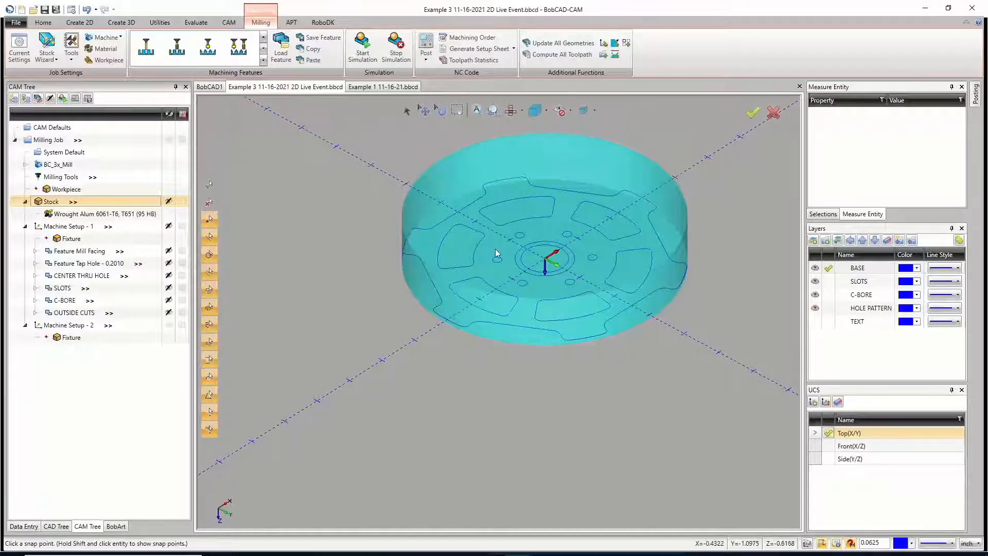
pyautogui.click(82, 326)
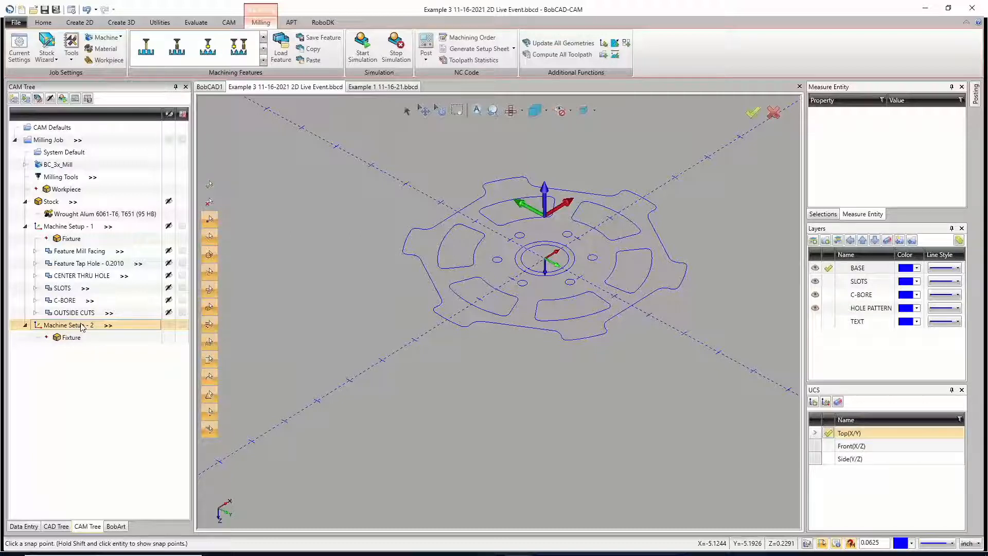
# Step: Copy Feature Mill Facing from Machine Setup - 1 into Machine Setup - 2 and update its work offset to the new setup's value
pyautogui.rightClick(75, 254)
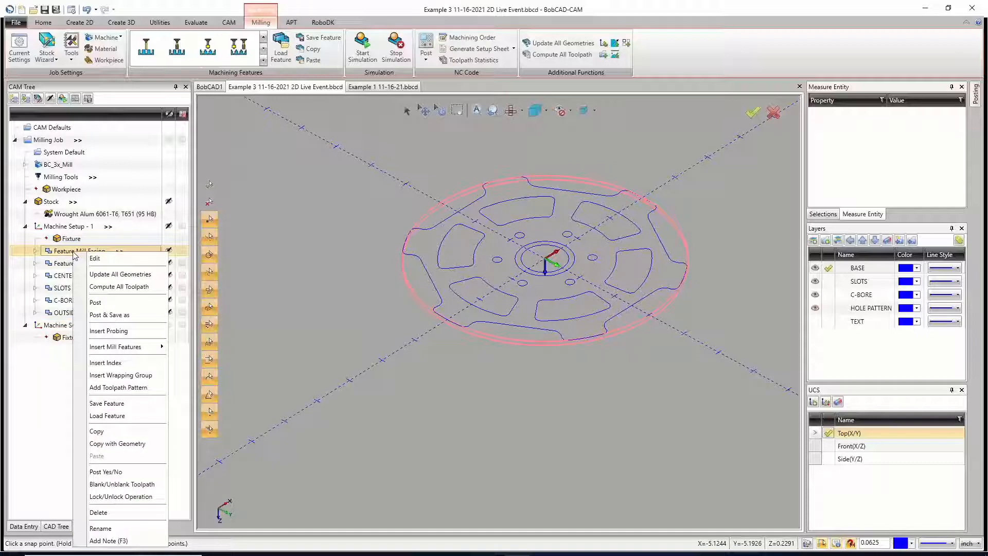
pyautogui.click(105, 432)
pyautogui.rightClick(76, 325)
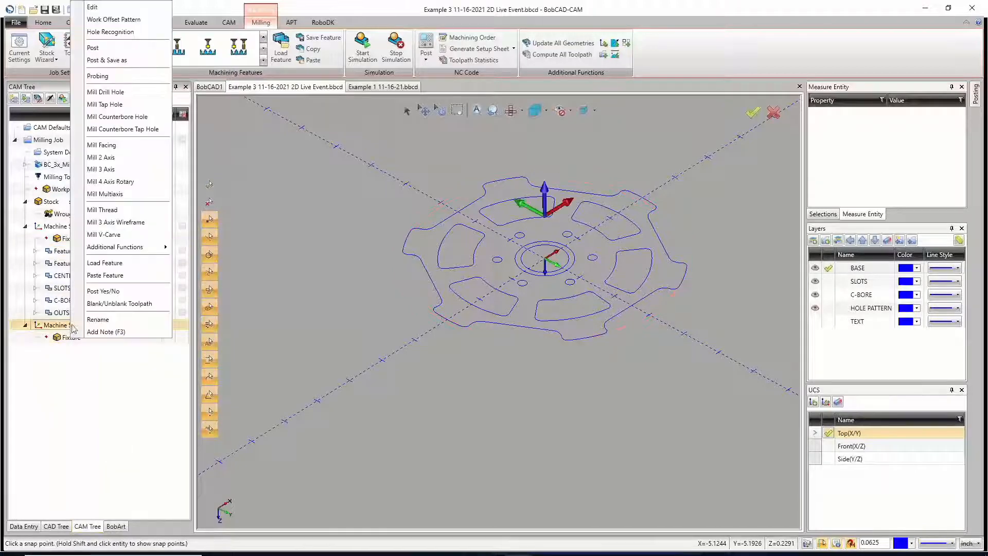
pyautogui.click(103, 275)
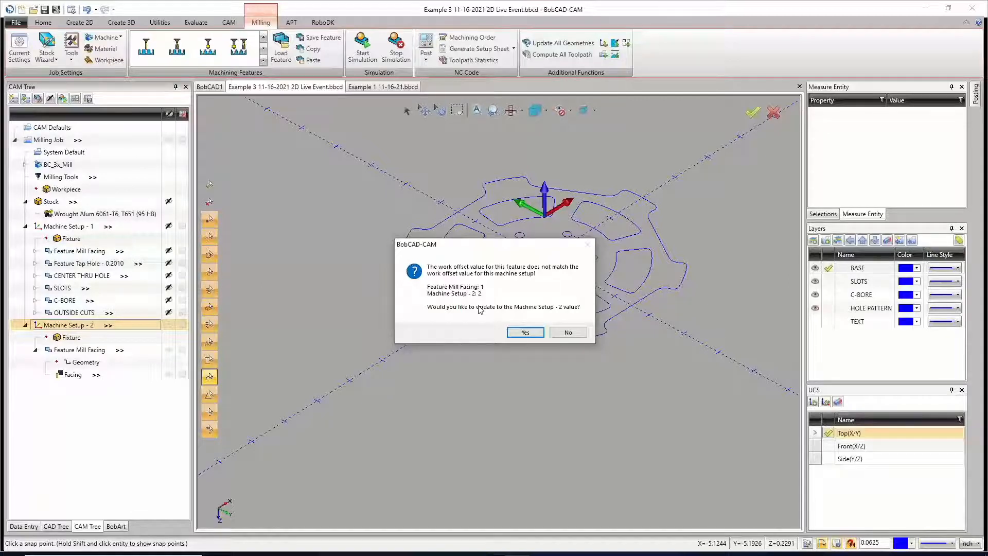
pyautogui.click(527, 332)
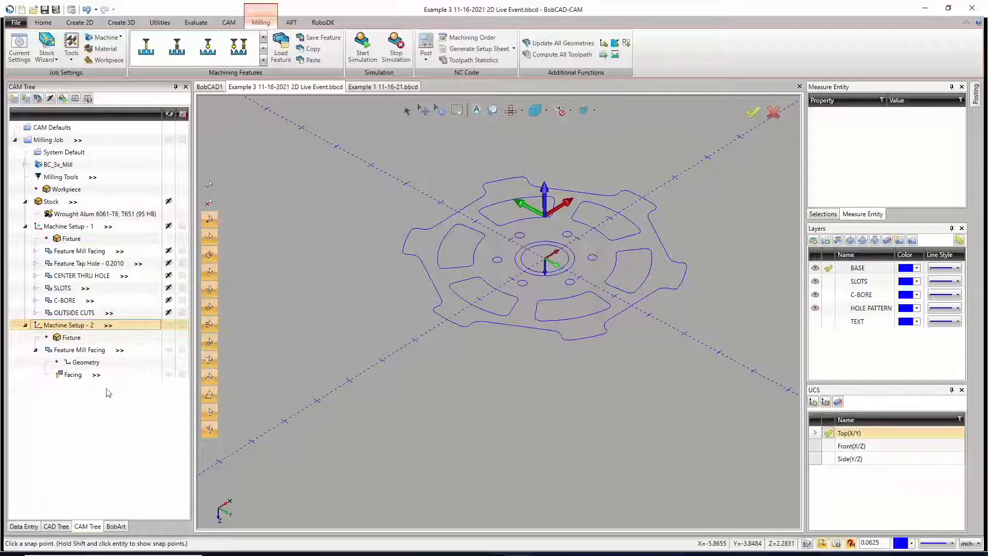
# Step: Check the posting work offset of the copied Facing operation, compute its toolpath, and inspect the toolpath from the side
pyautogui.rightClick(77, 376)
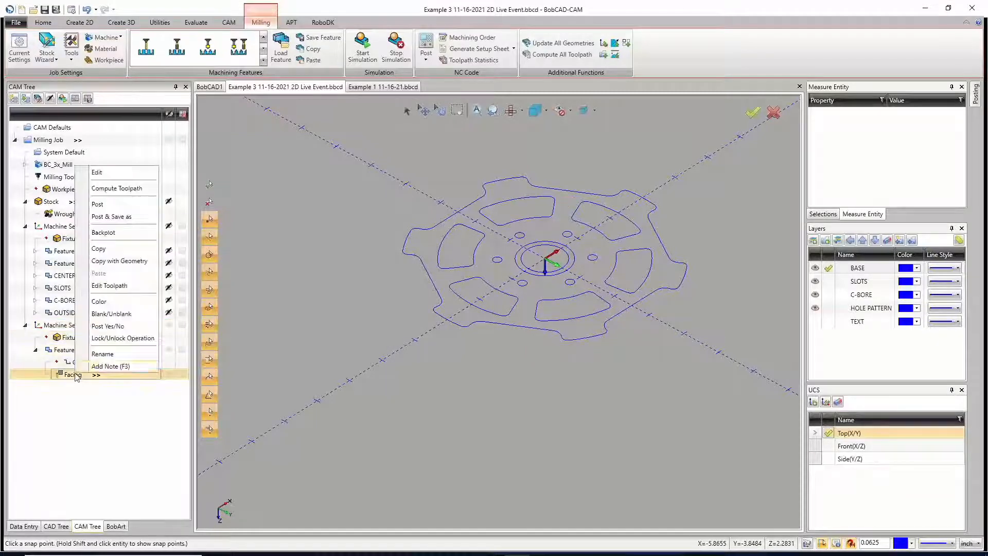
pyautogui.click(98, 172)
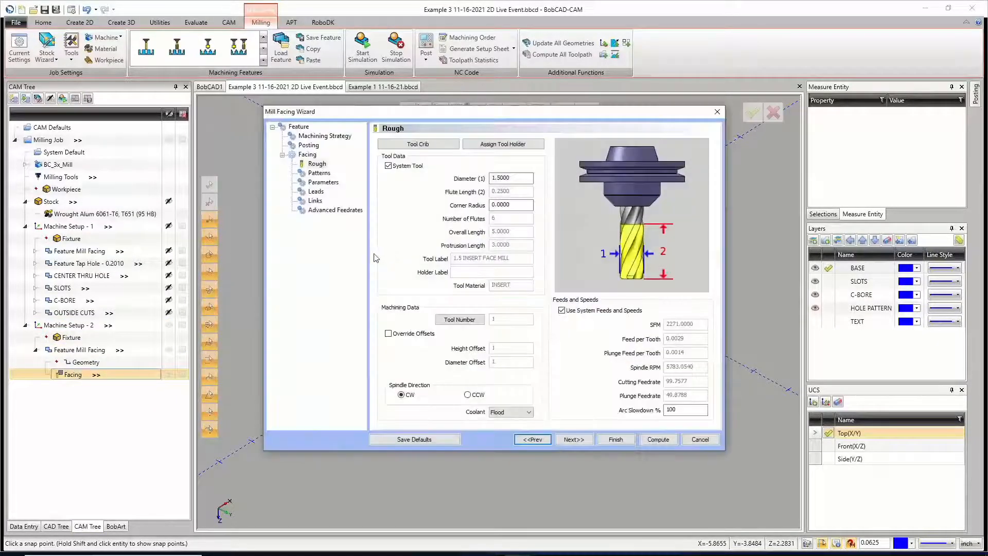
pyautogui.click(309, 145)
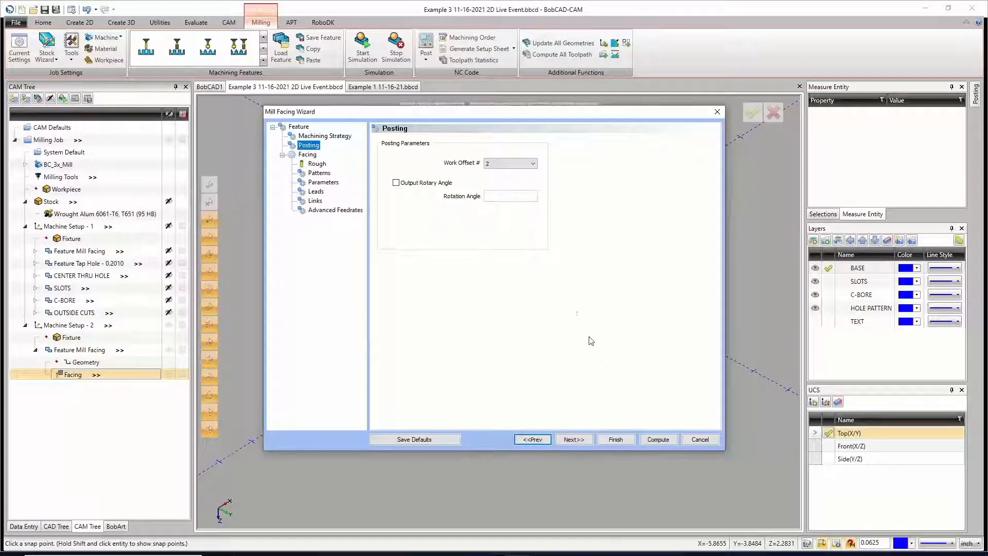
pyautogui.click(658, 439)
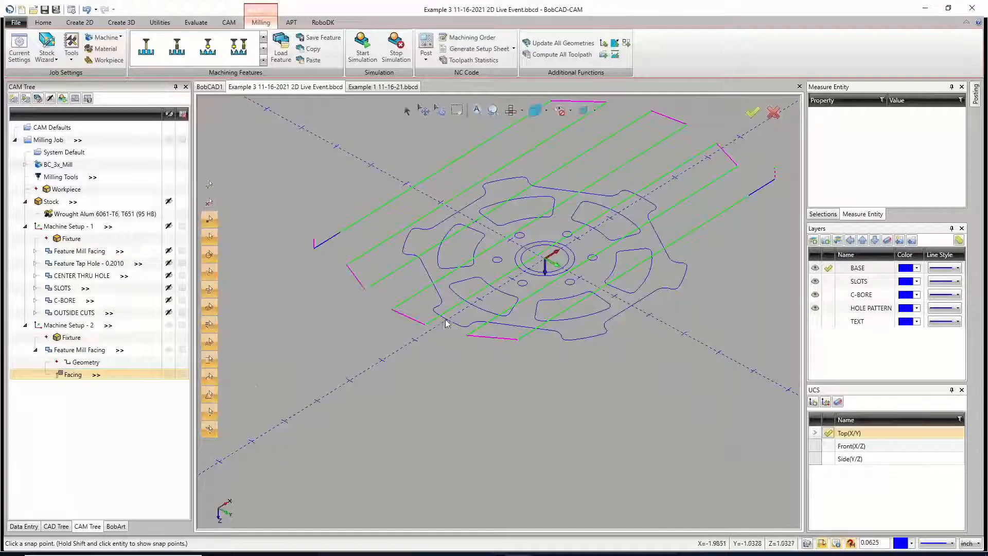
pyautogui.moveTo(464, 411); pyautogui.dragTo(443, 280, button='middle')
# Step: Review the top of feature and total depth of Machine Setup - 2's Facing operation and recompute its toolpath
pyautogui.rightClick(63, 377)
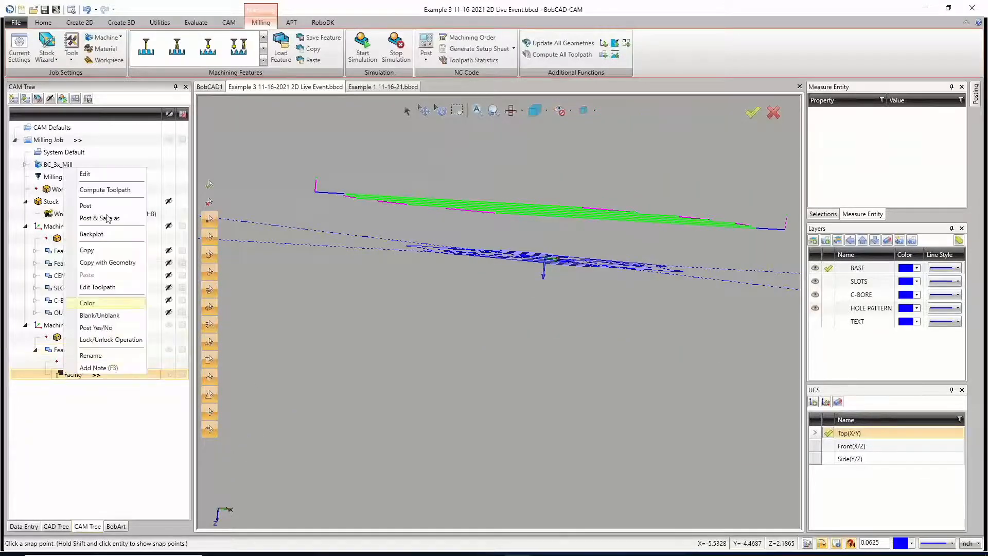
pyautogui.click(110, 172)
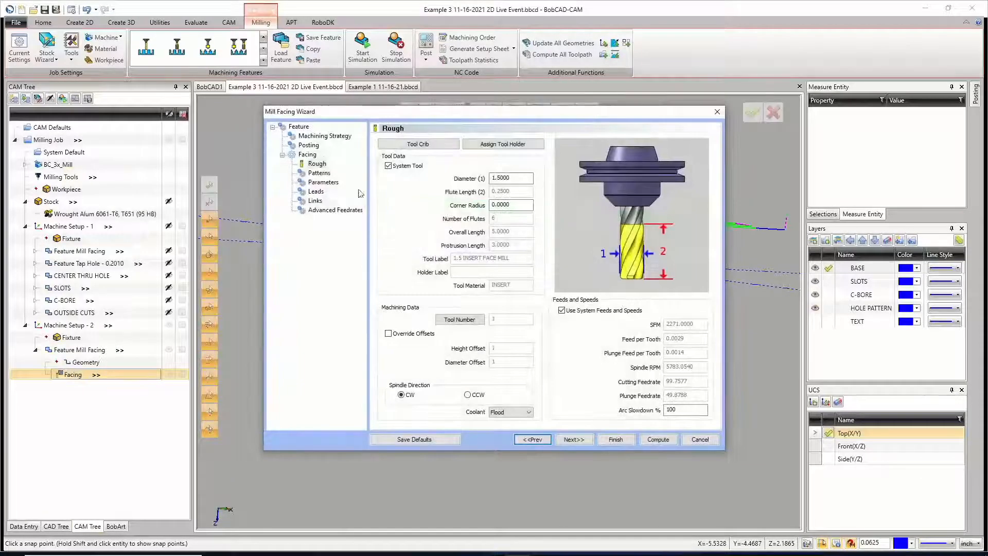
pyautogui.click(299, 126)
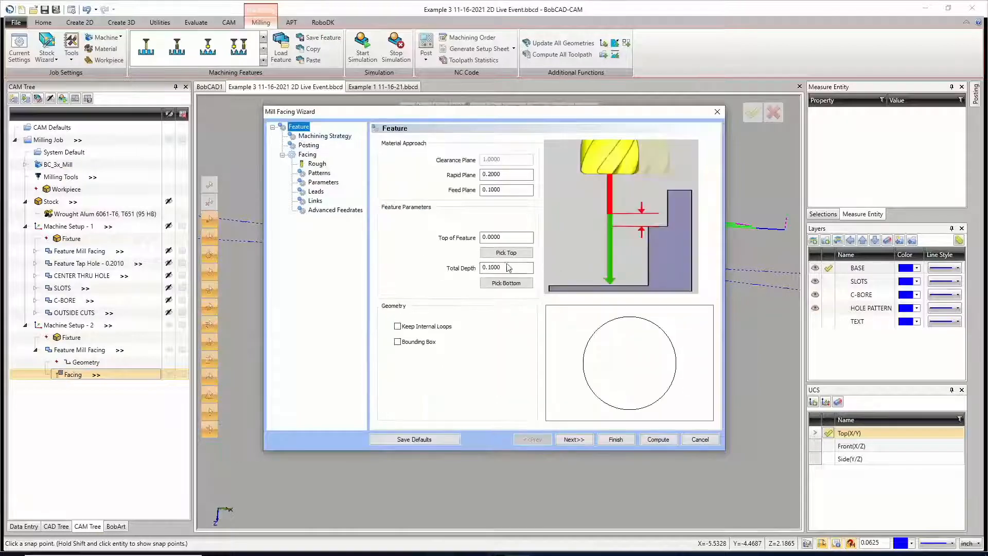
pyautogui.click(499, 237)
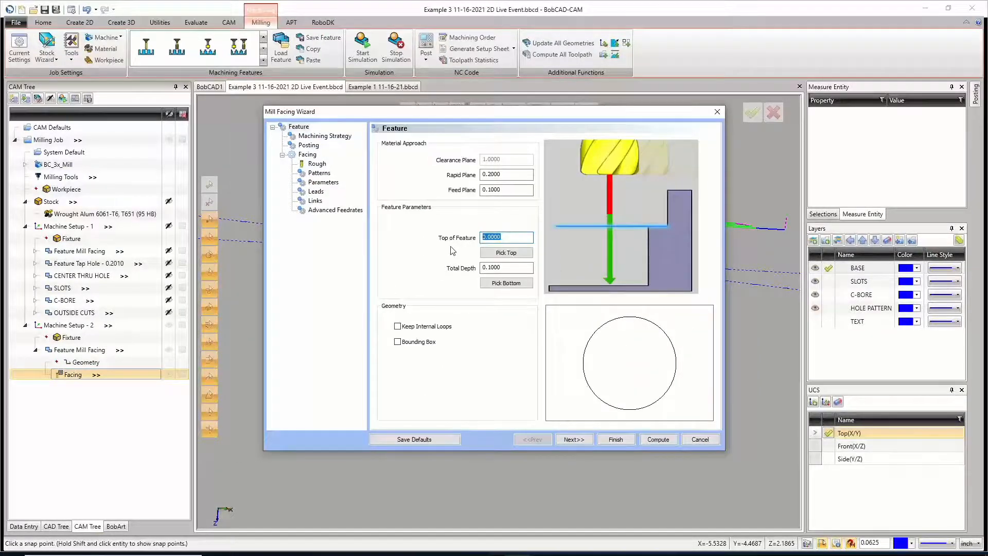
pyautogui.press('Tab')
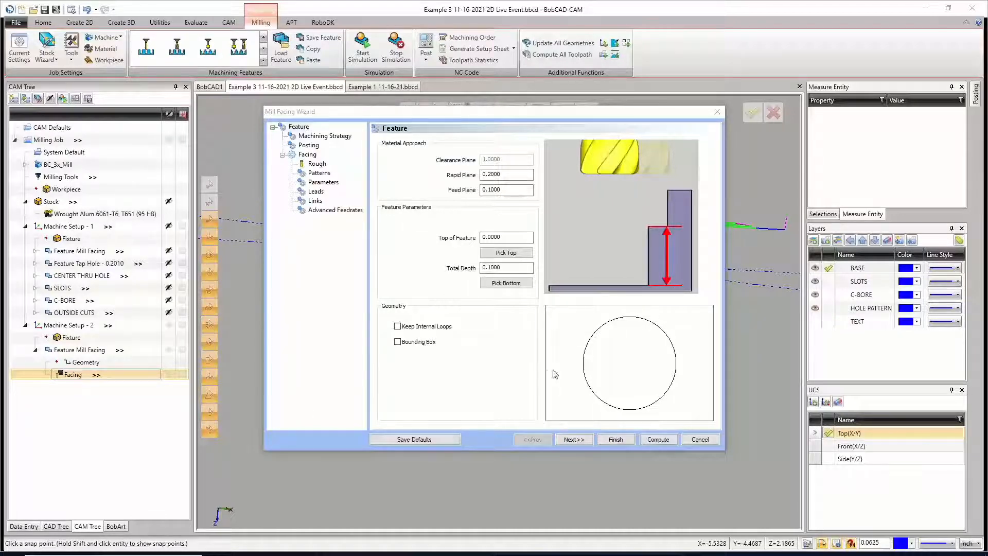
pyautogui.click(657, 440)
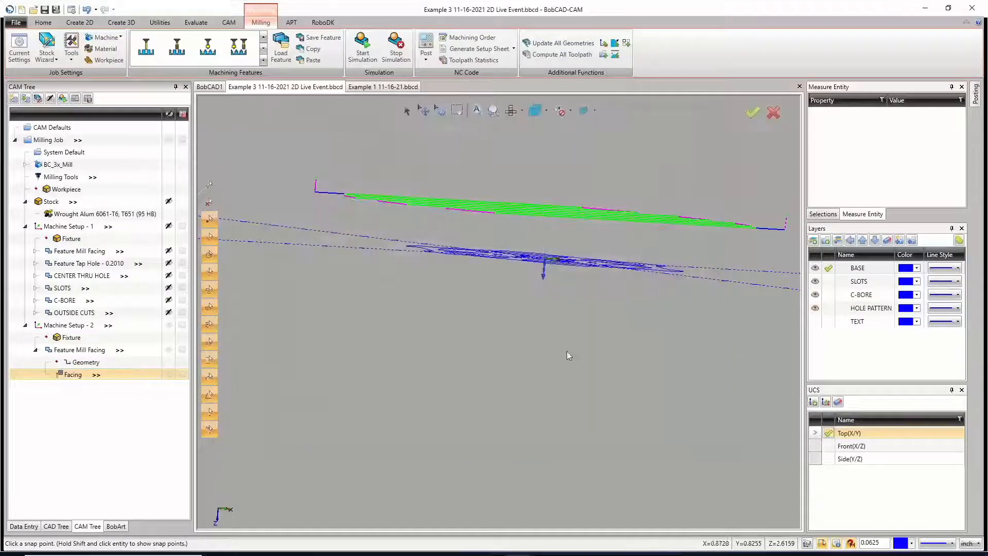
# Step: Collapse Machine Setup - 2's Feature Mill Facing and hide its toolpath
pyautogui.moveTo(502, 290); pyautogui.dragTo(510, 308, button='middle')
pyautogui.moveTo(515, 264); pyautogui.dragTo(507, 282, button='middle')
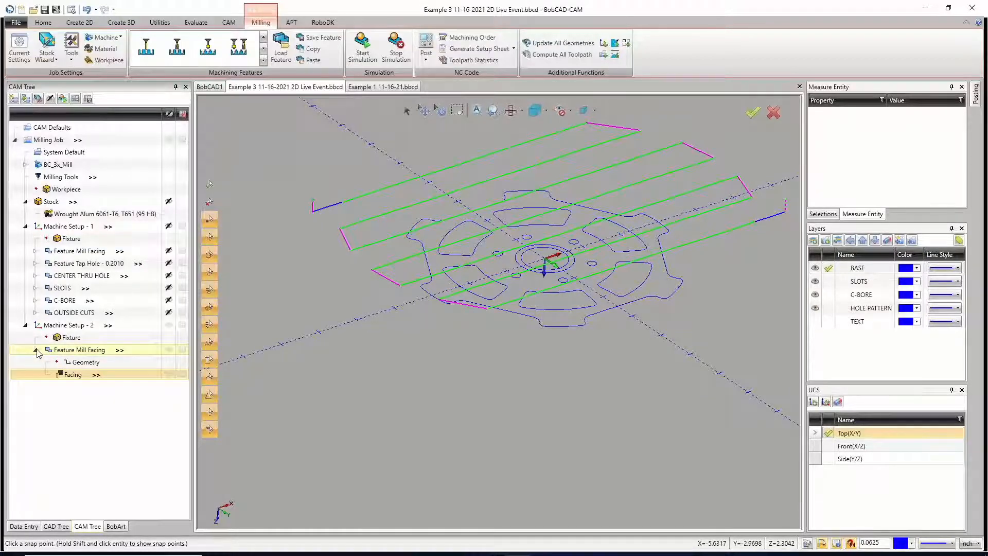
pyautogui.click(35, 350)
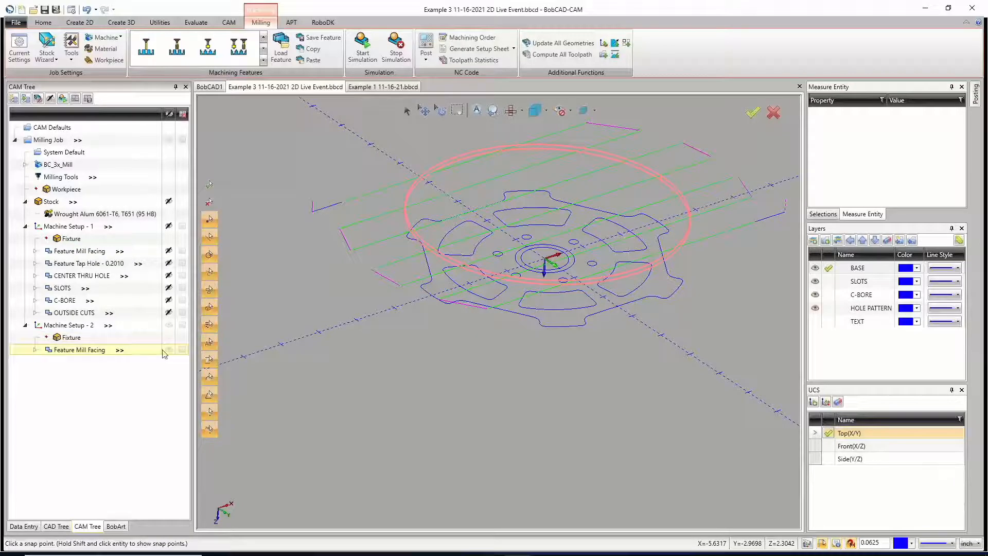
pyautogui.moveTo(475, 314); pyautogui.dragTo(487, 328, button='middle')
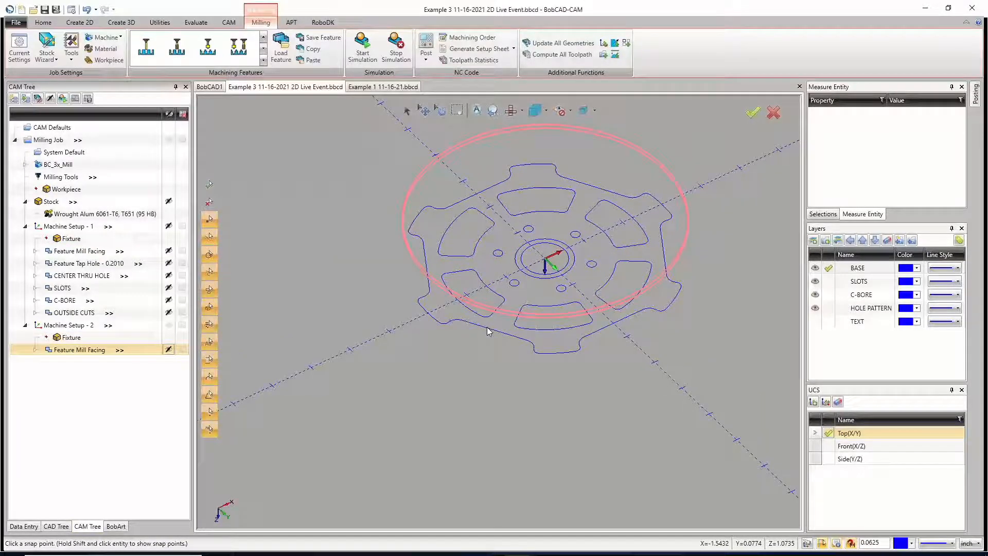
# Step: Try copying the SLOTS feature from Machine Setup - 1 without its geometry
pyautogui.rightClick(67, 289)
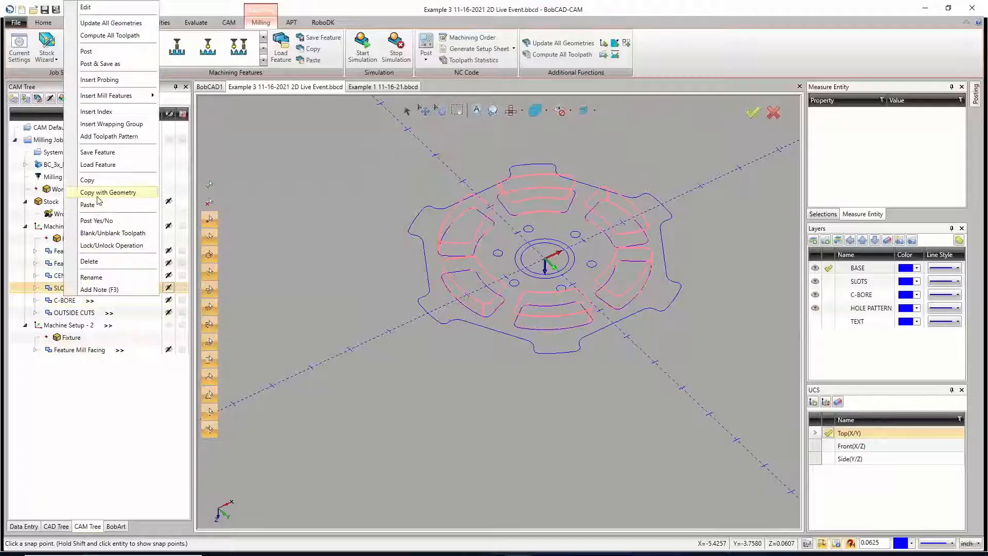
pyautogui.click(564, 299)
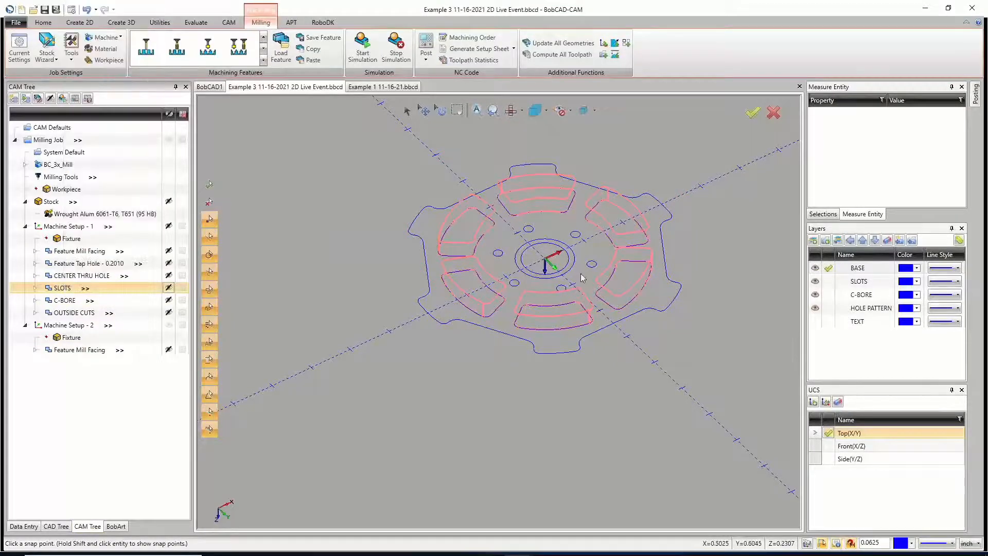
pyautogui.moveTo(583, 294)
pyautogui.mouseDown(button='middle')
pyautogui.moveTo(585, 279)
pyautogui.moveTo(586, 300)
pyautogui.mouseUp(button='middle')
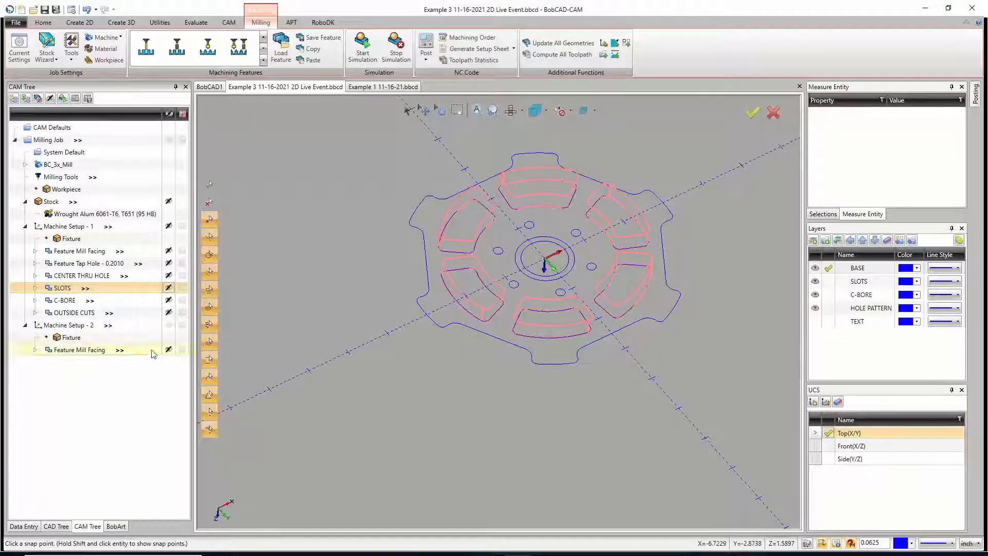
pyautogui.rightClick(61, 289)
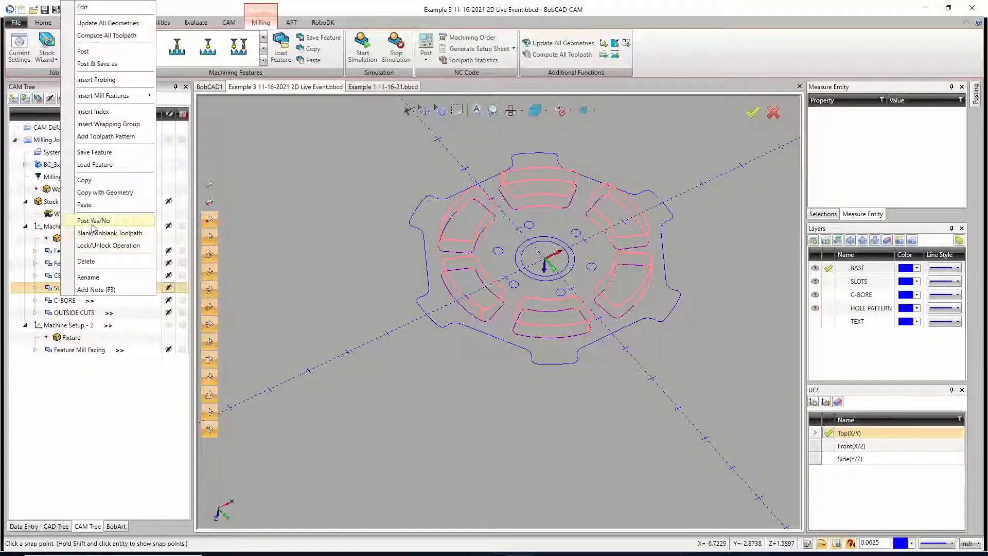
pyautogui.click(83, 180)
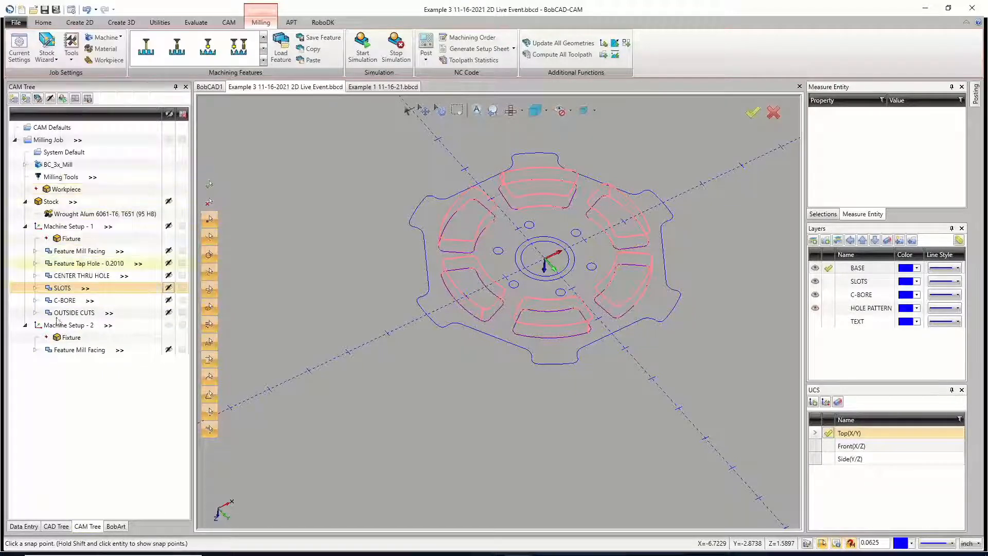
pyautogui.rightClick(63, 327)
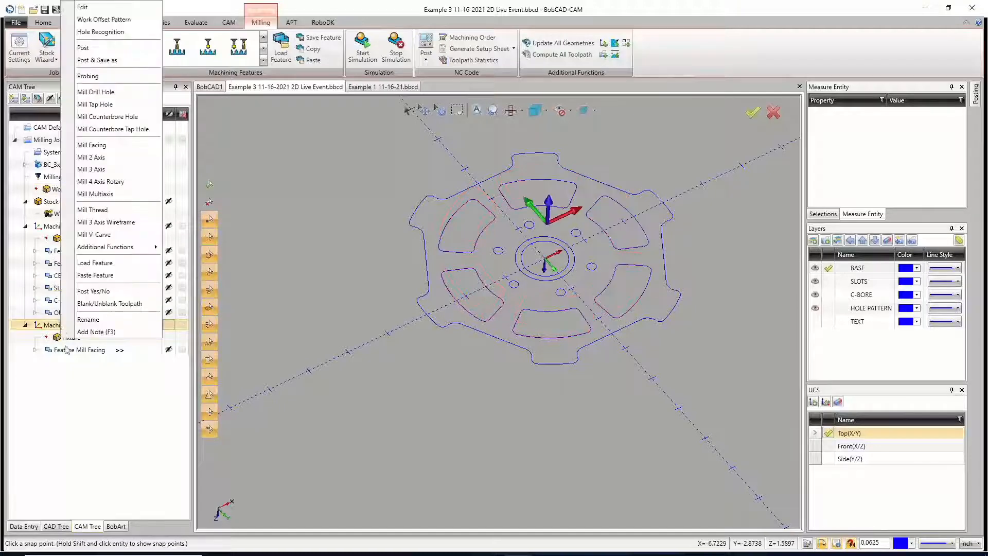
pyautogui.click(90, 375)
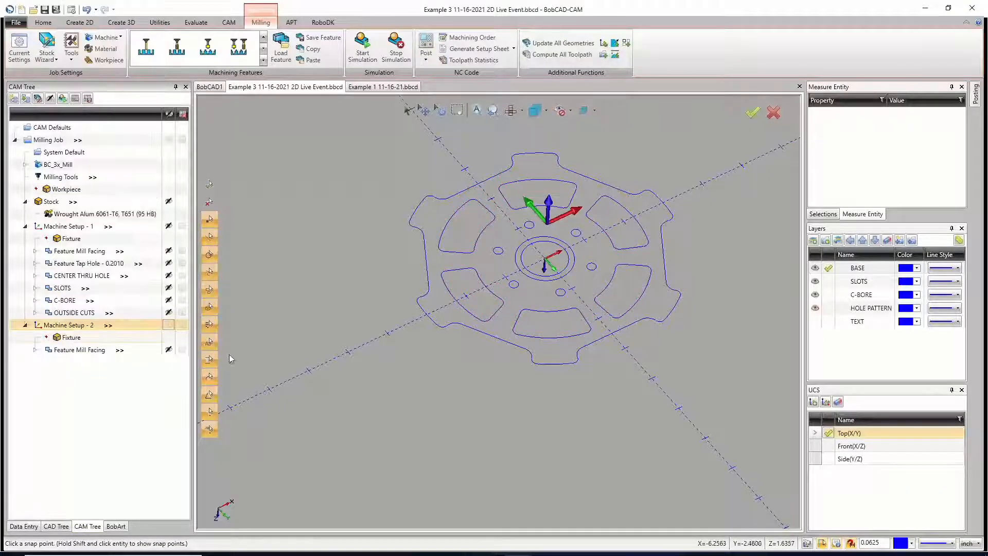
# Step: Copy the SLOTS feature from Machine Setup - 1 together with its geometry
pyautogui.click(64, 290)
pyautogui.rightClick(64, 289)
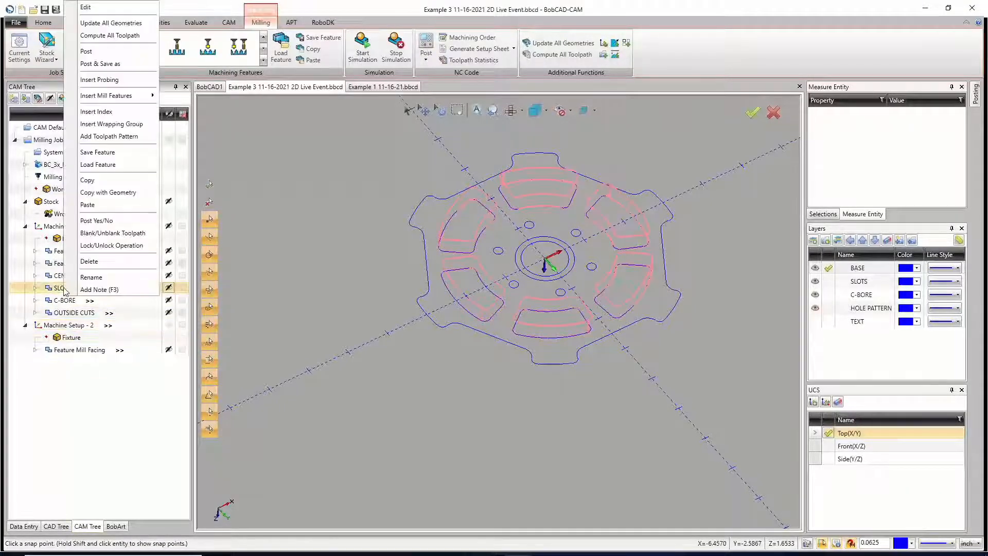
pyautogui.click(95, 193)
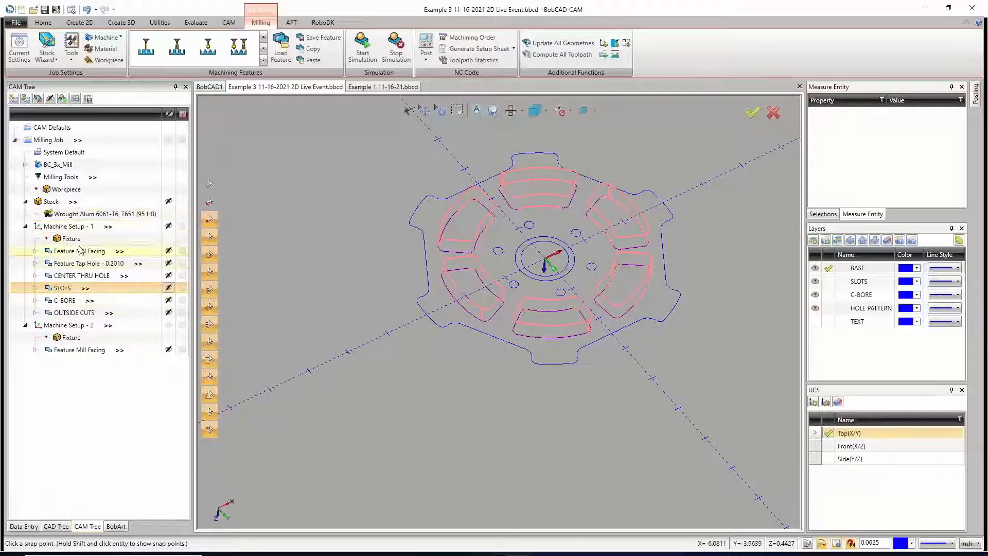
# Step: Compare the axis orientations of Machine Setup - 1 and Machine Setup - 2 on the wheel
pyautogui.click(67, 227)
pyautogui.moveTo(565, 319); pyautogui.dragTo(532, 267, button='middle')
pyautogui.click(68, 325)
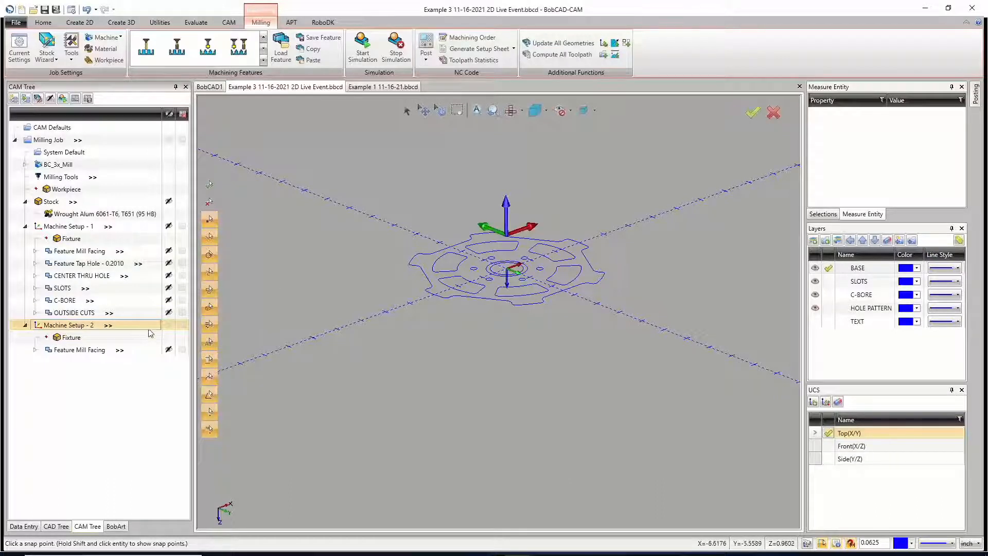
# Step: Inspect Machine Setup - 2's origin against the stock's bounding geometry and its work offset, leaving the setup unchanged
pyautogui.rightClick(76, 326)
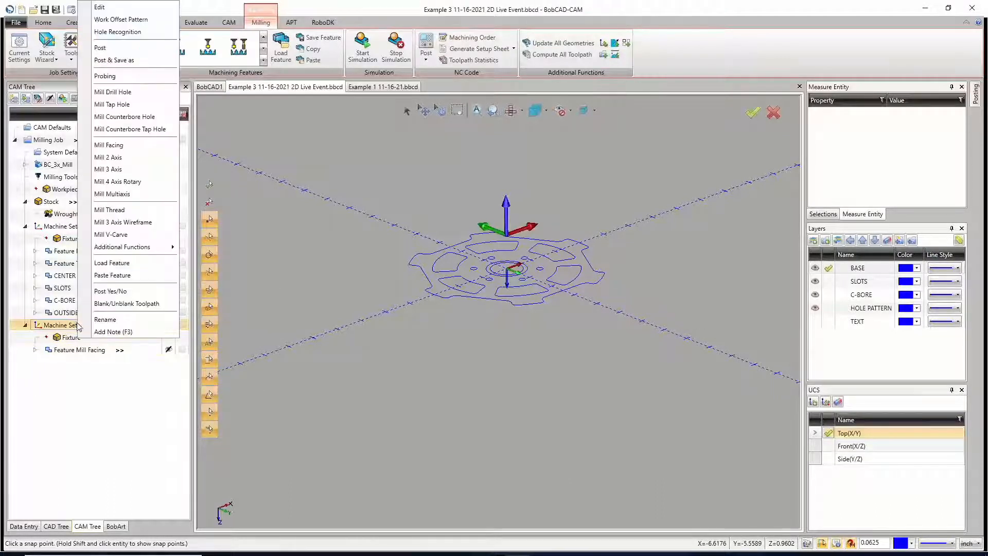
pyautogui.click(117, 9)
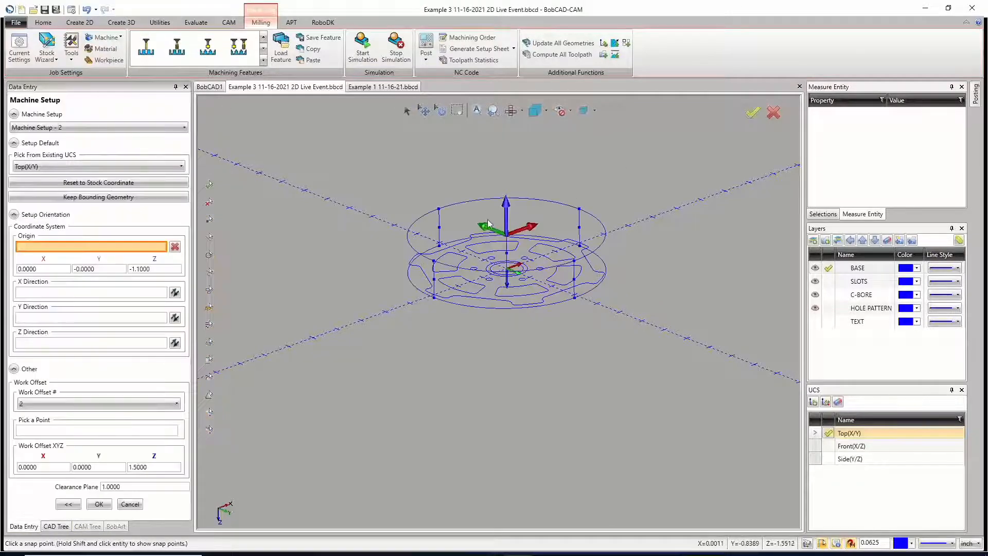
pyautogui.scroll(6, 489, 227)
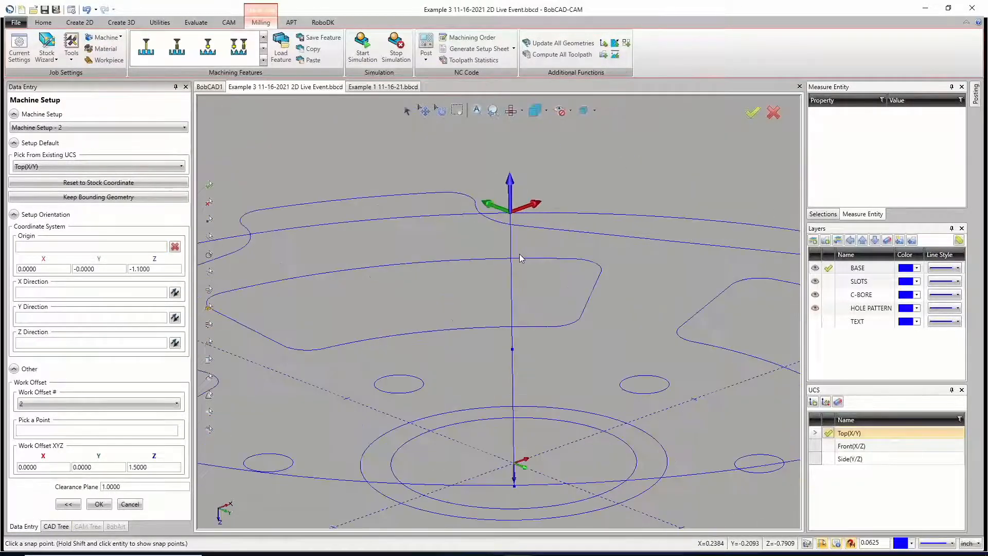
pyautogui.scroll(2, 519, 254)
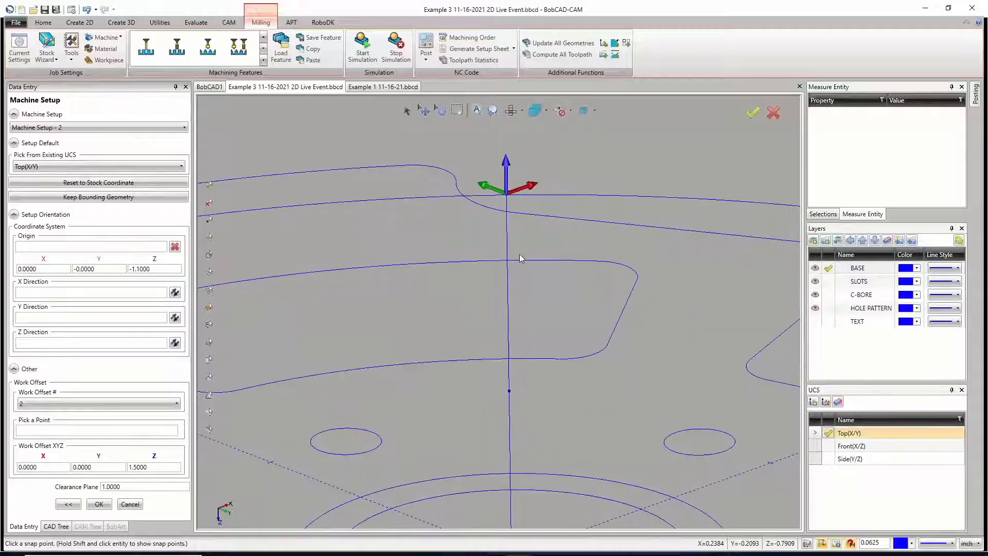
pyautogui.scroll(3, 504, 253)
pyautogui.scroll(-4, 503, 255)
pyautogui.scroll(5, 511, 147)
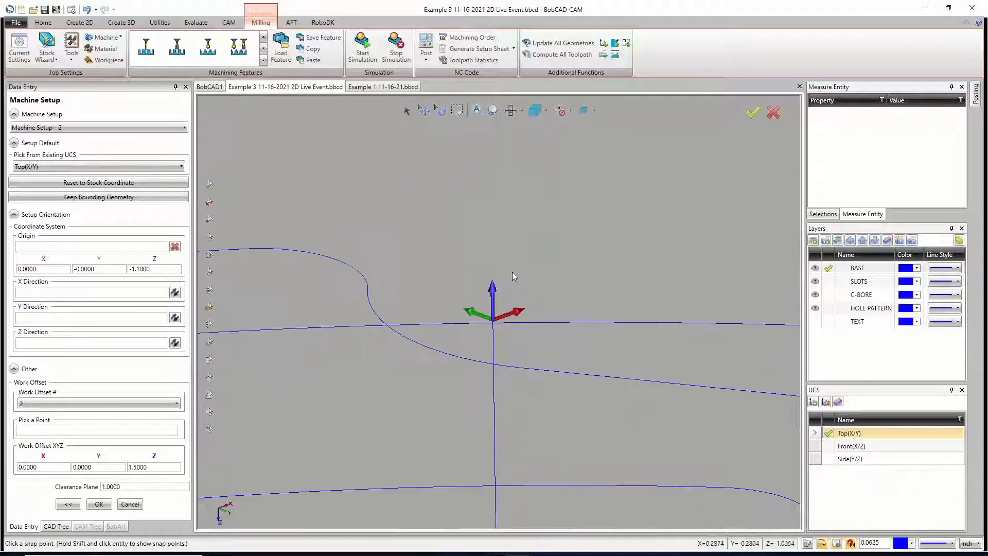
pyautogui.scroll(-3, 503, 284)
pyautogui.scroll(2, 491, 314)
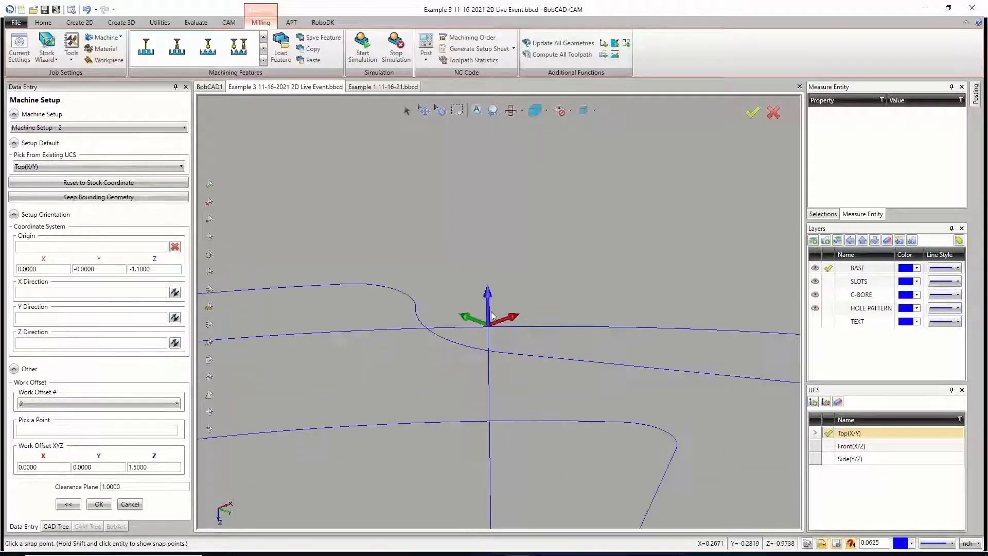
pyautogui.scroll(-6, 492, 314)
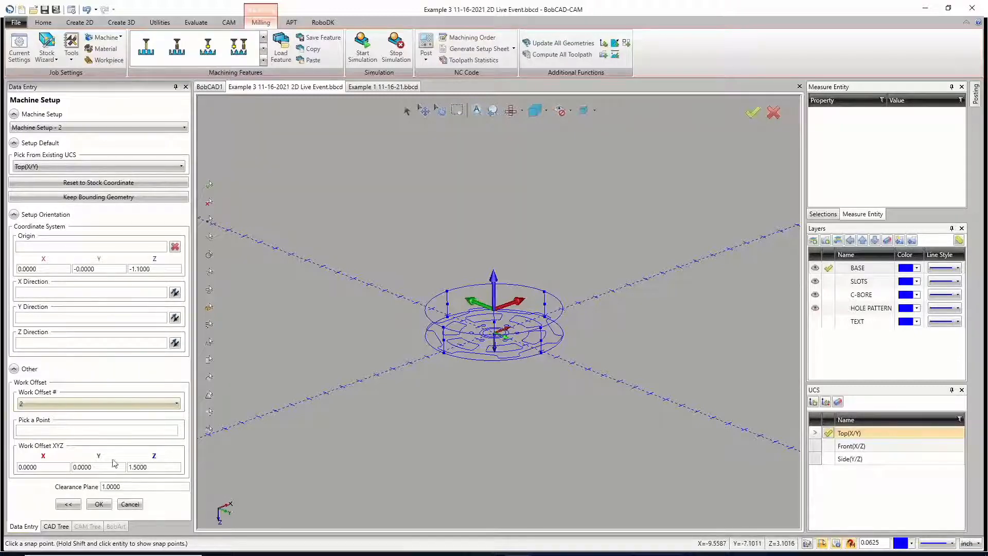
pyautogui.click(131, 505)
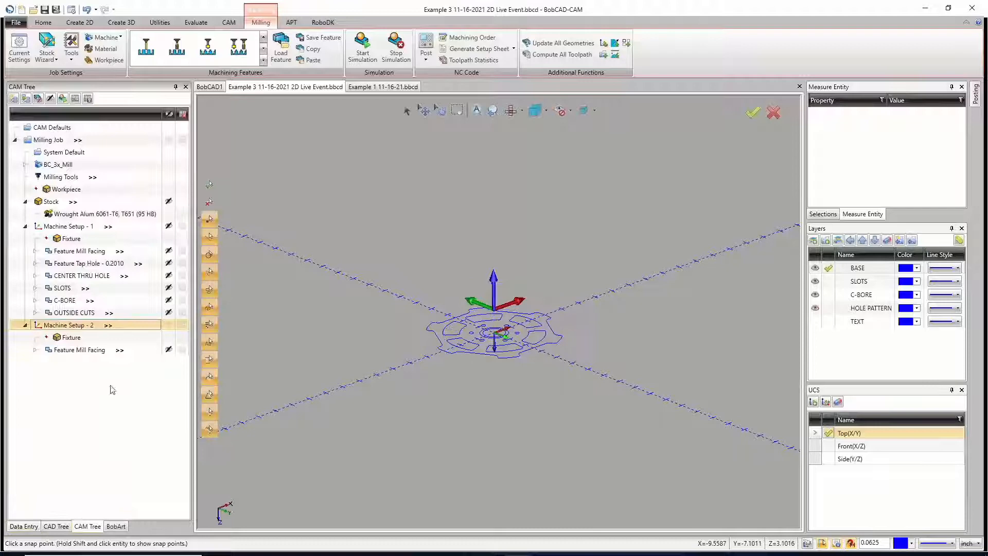
# Step: Review the top of feature and total depth of Machine Setup - 2's Mill Facing feature against its stock circle without changing them
pyautogui.click(77, 350)
pyautogui.rightClick(77, 350)
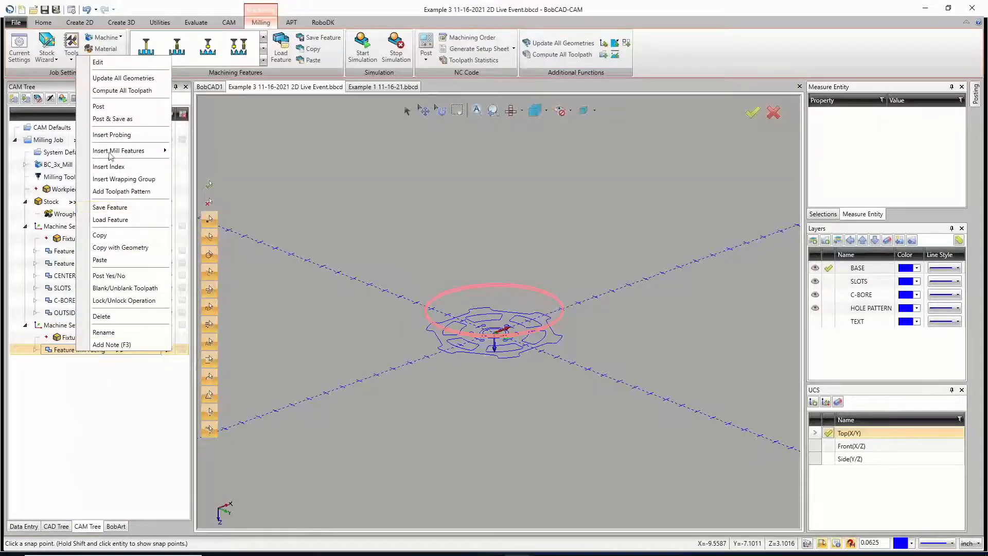
pyautogui.click(129, 62)
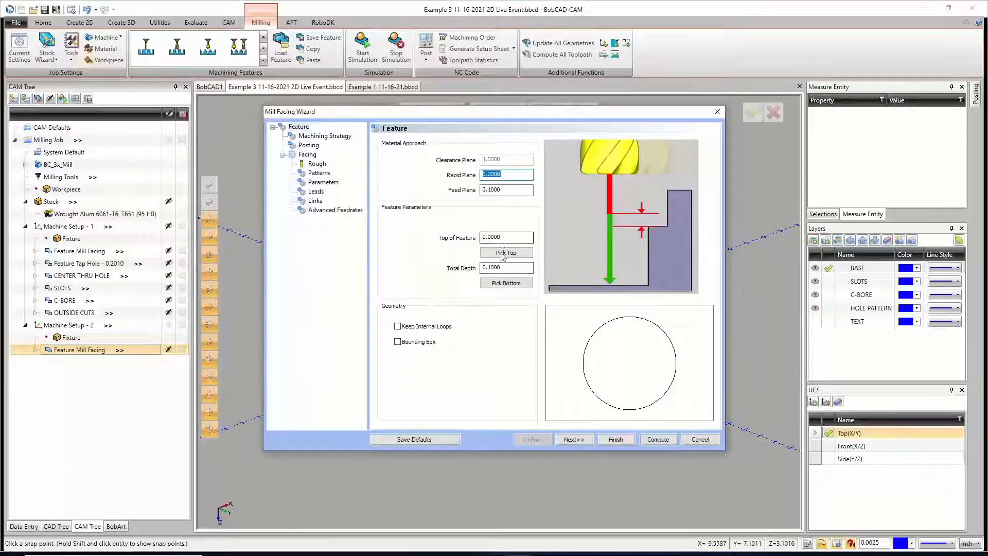
pyautogui.moveTo(489, 111); pyautogui.dragTo(485, 371)
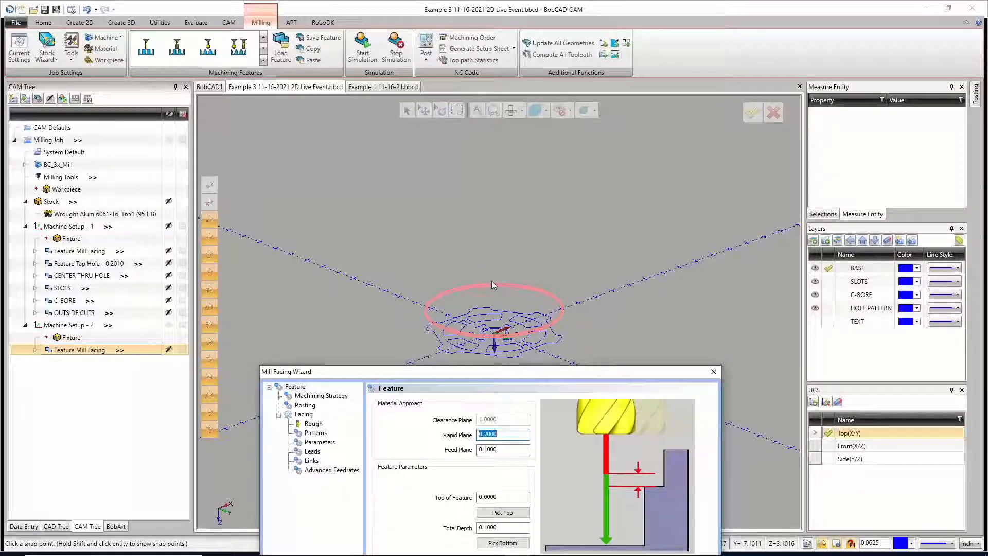
pyautogui.moveTo(505, 372); pyautogui.dragTo(504, 139)
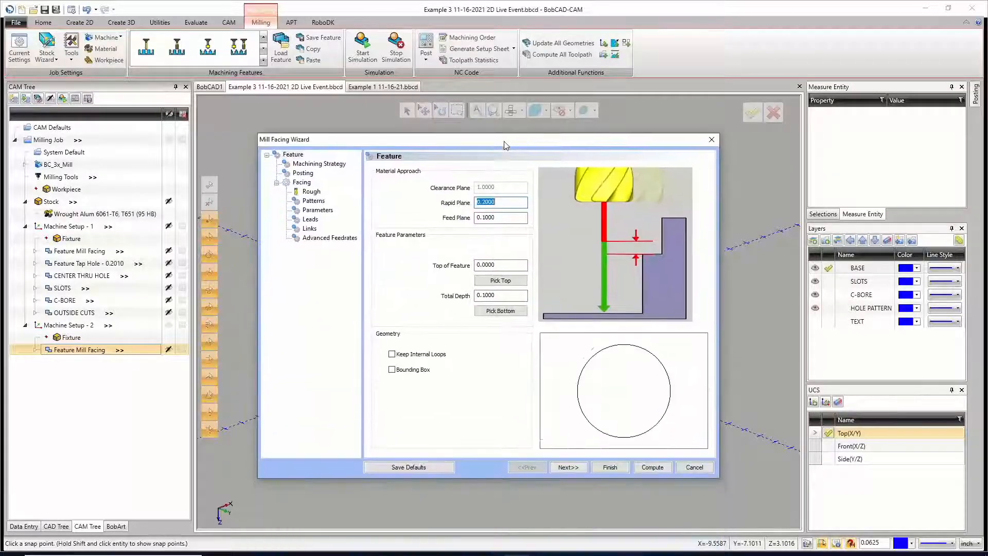
pyautogui.click(489, 264)
pyautogui.doubleClick(489, 263)
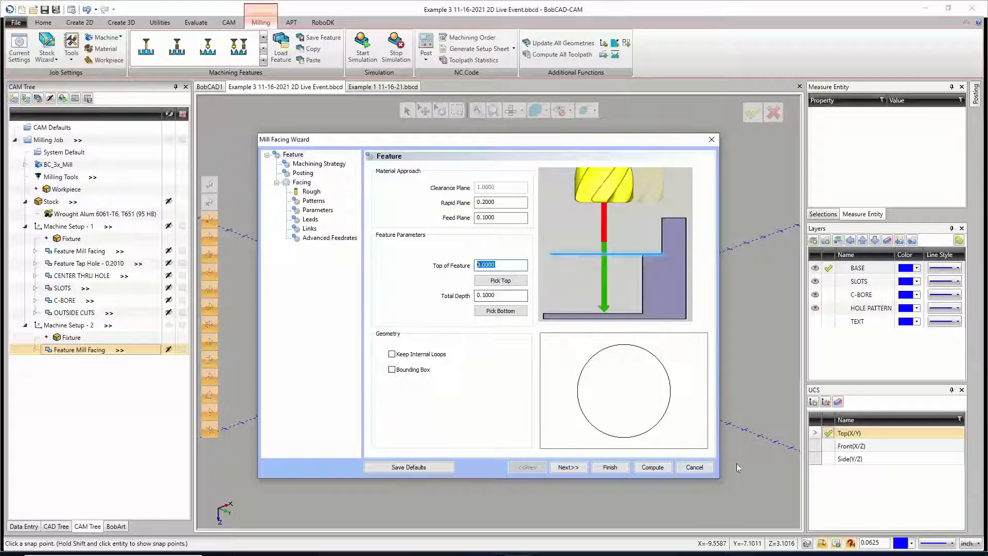
pyautogui.click(693, 466)
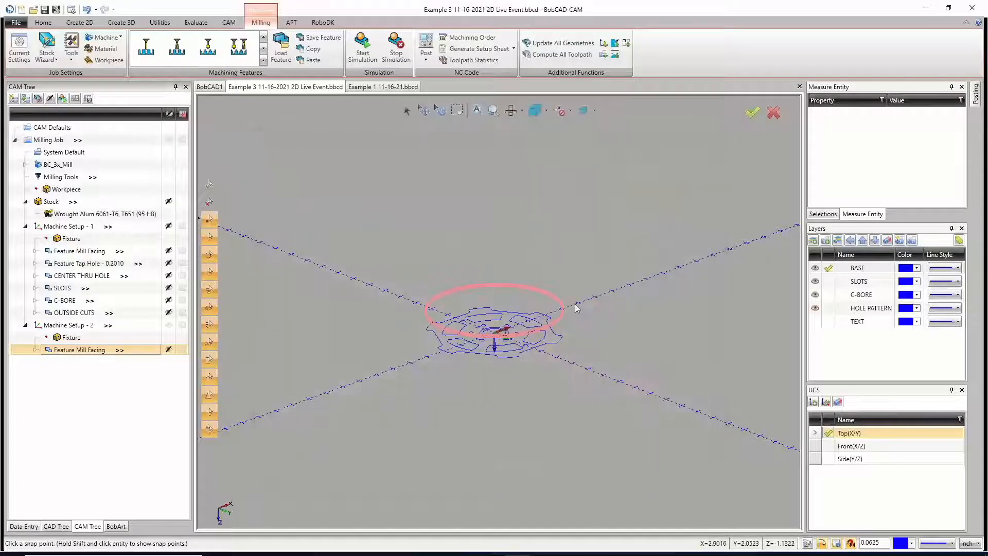
# Step: Add a new layer named STOCK and make it the active layer
pyautogui.moveTo(487, 349); pyautogui.dragTo(491, 366, button='middle')
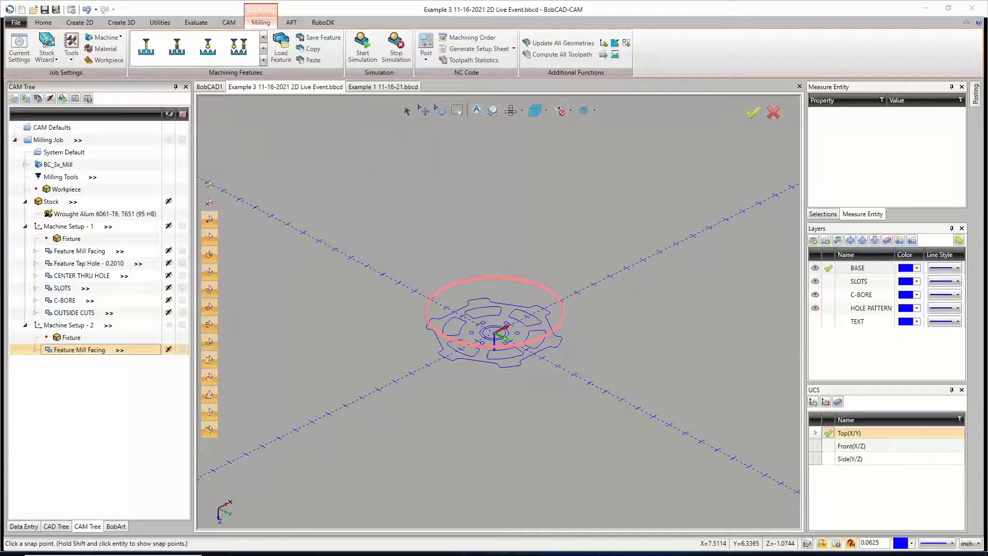
pyautogui.click(533, 343)
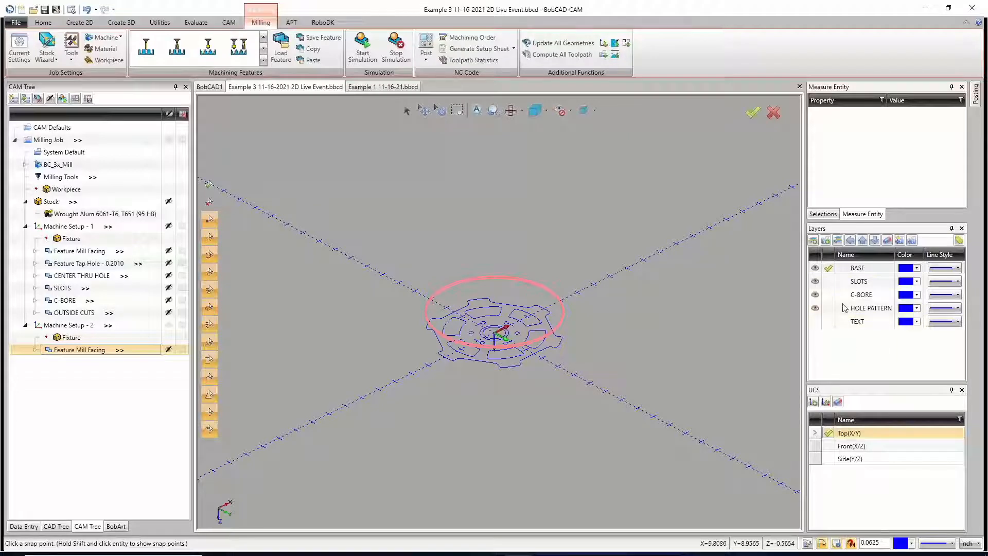
pyautogui.rightClick(846, 352)
pyautogui.click(829, 356)
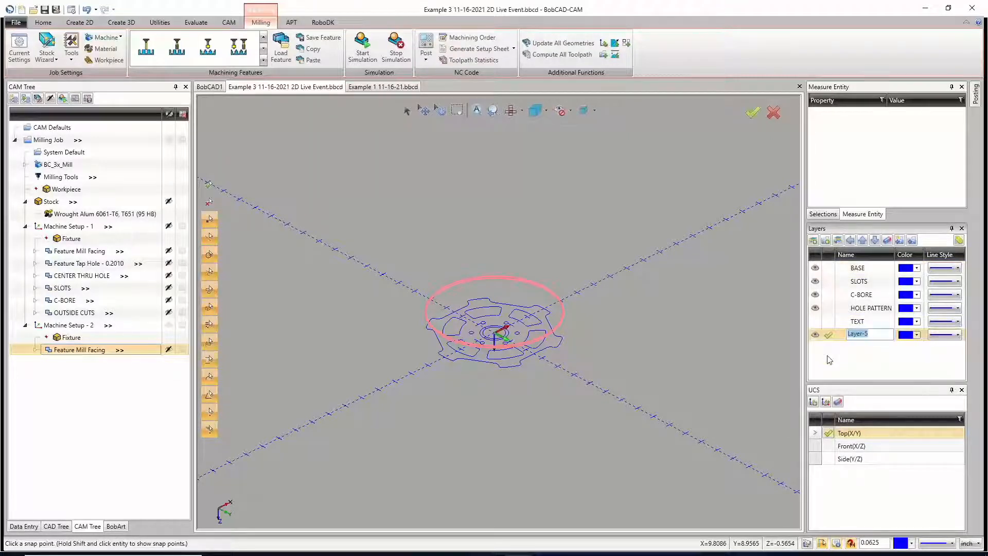
pyautogui.write('STOCK')
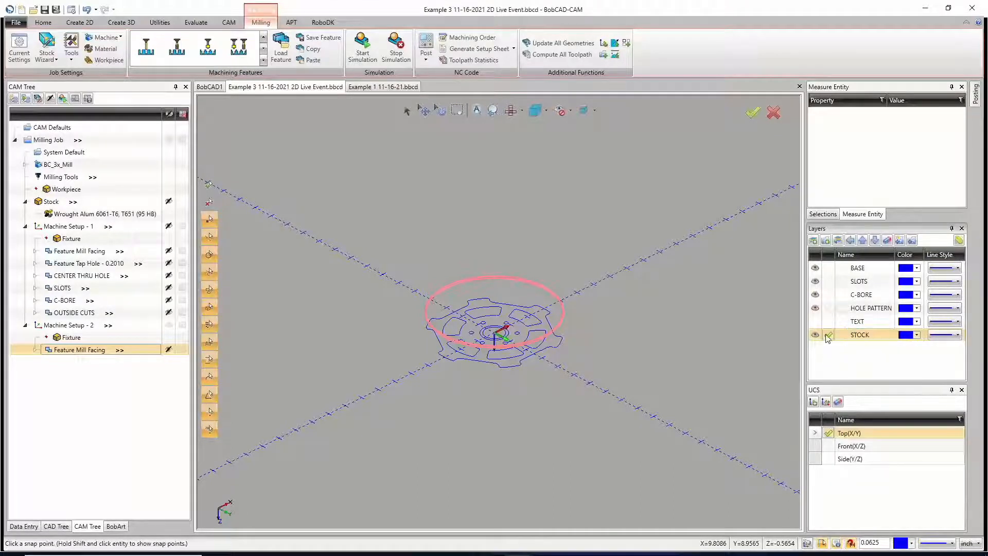
pyautogui.click(826, 336)
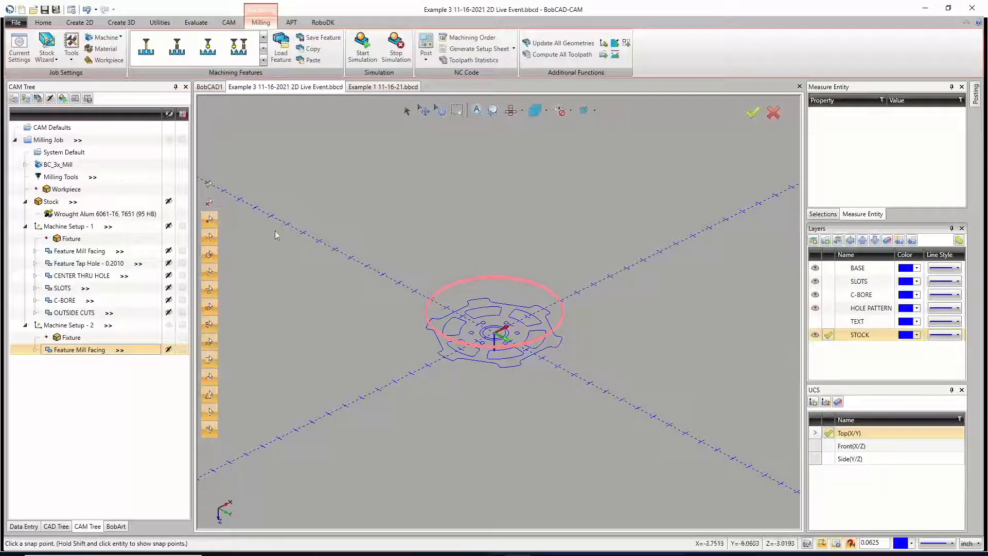
# Step: Keep the stock's bounding geometry from Machine Setup - 1 on the STOCK layer and close the setup without other edits
pyautogui.rightClick(64, 204)
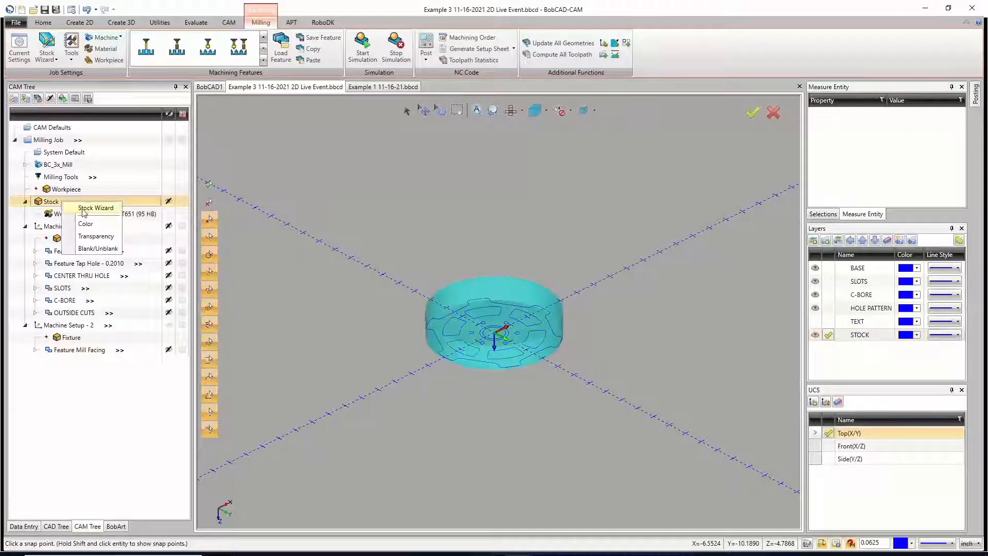
pyautogui.click(315, 237)
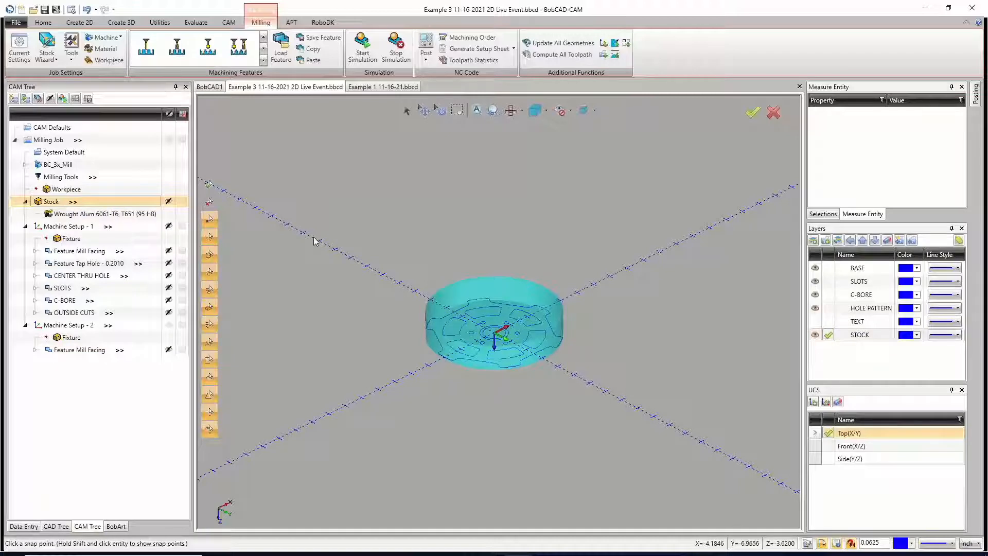
pyautogui.click(80, 228)
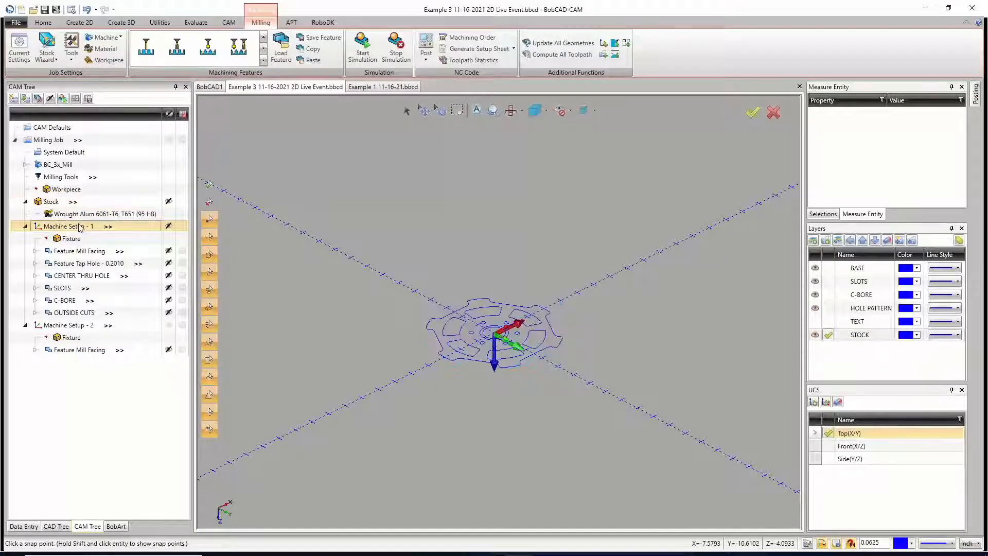
pyautogui.rightClick(82, 227)
pyautogui.click(102, 227)
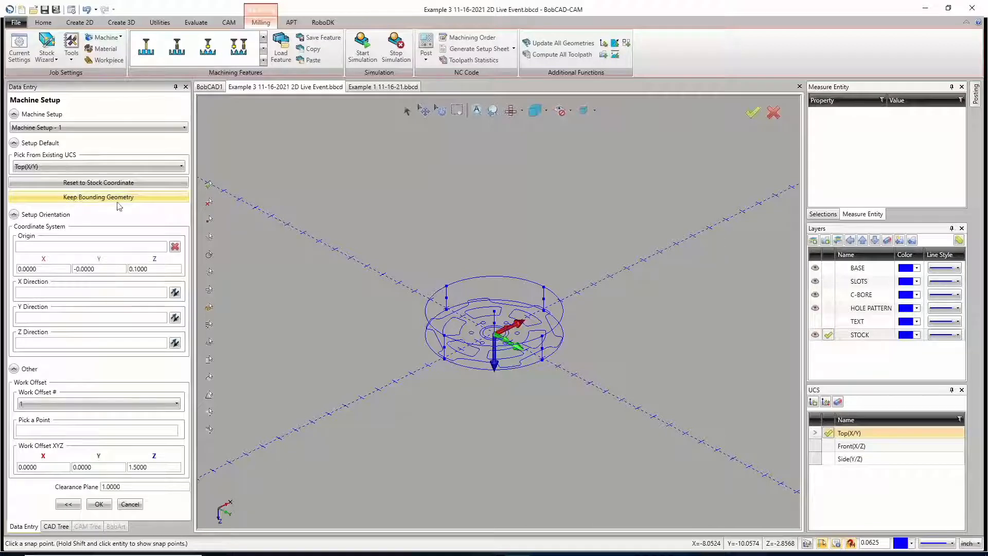
pyautogui.scroll(4, 521, 325)
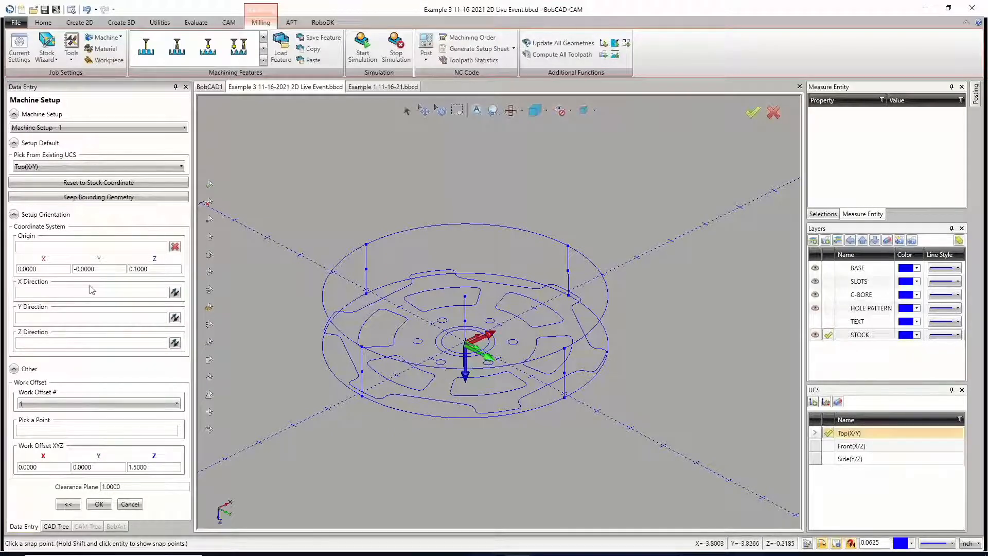
pyautogui.click(47, 249)
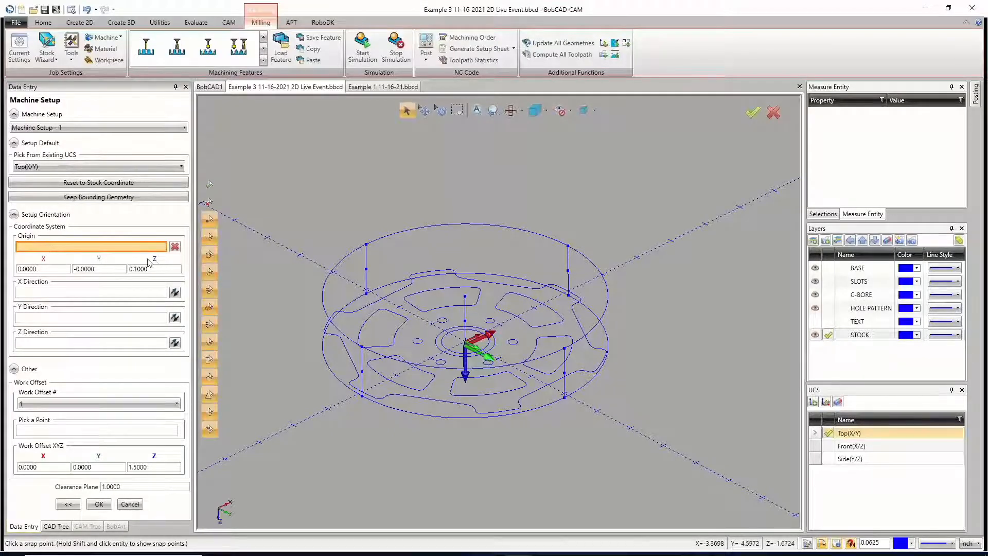
pyautogui.click(106, 196)
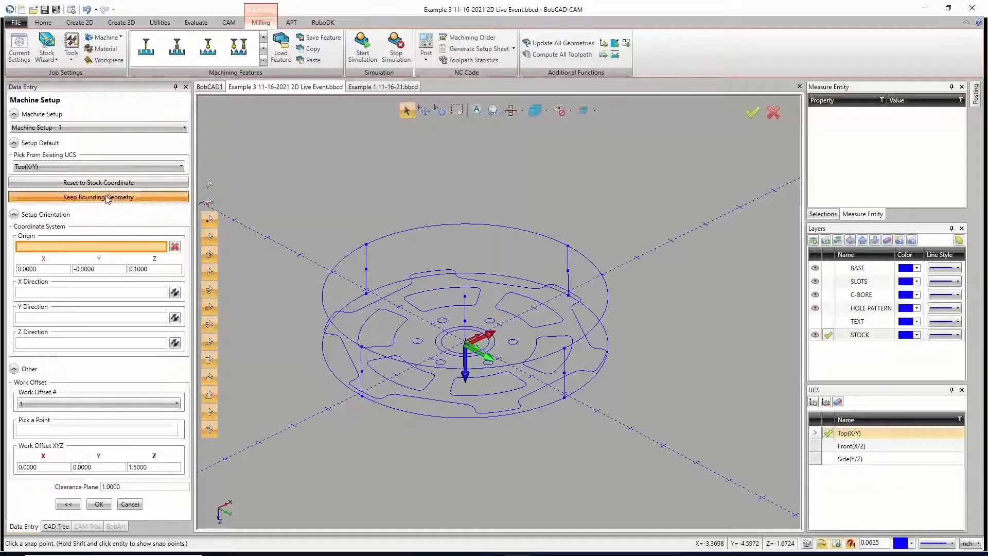
pyautogui.click(130, 503)
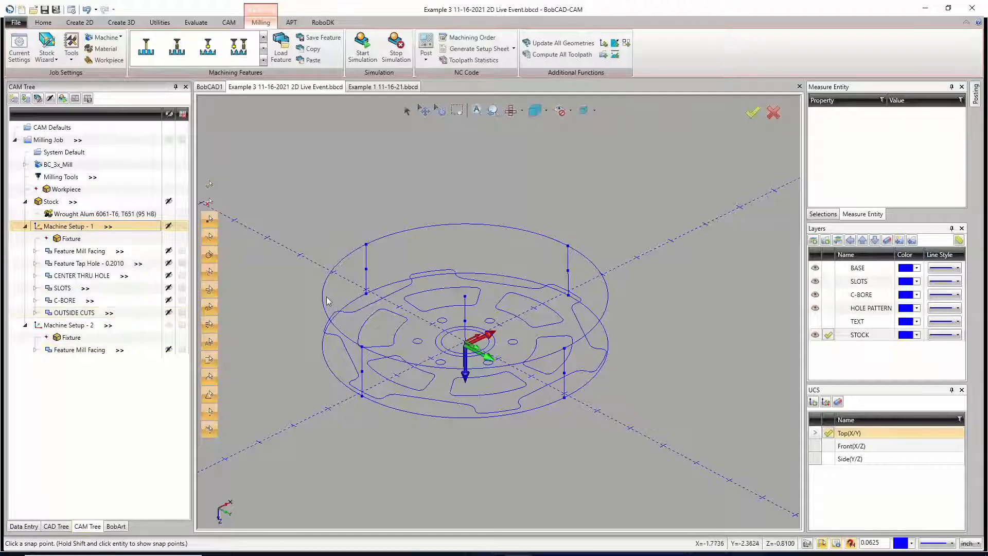
pyautogui.scroll(-2, 306, 289)
pyautogui.rightClick(307, 290)
pyautogui.click(324, 303)
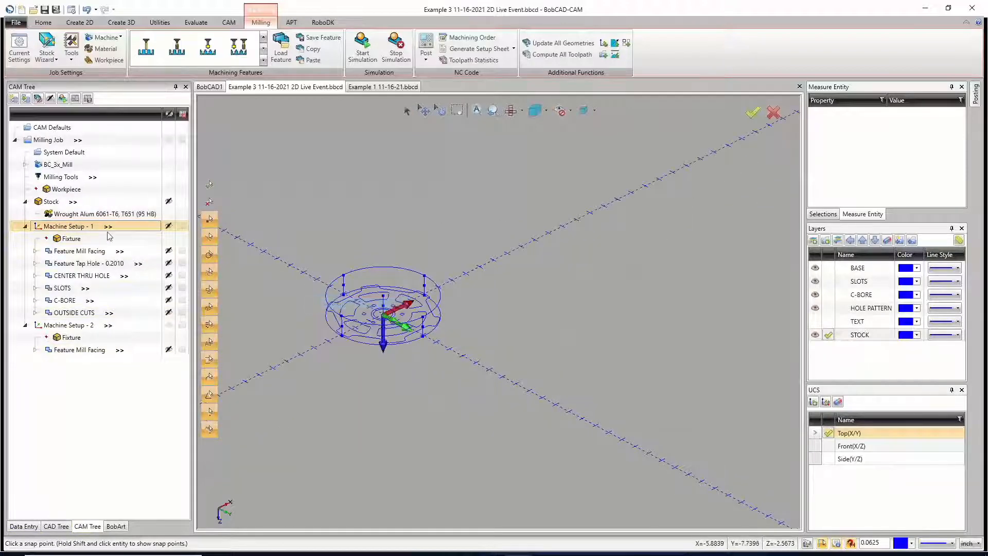
# Step: Activate the TEXT layer, toggle the STOCK layer's visibility, and make STOCK visible and active again
pyautogui.click(828, 322)
pyautogui.click(814, 335)
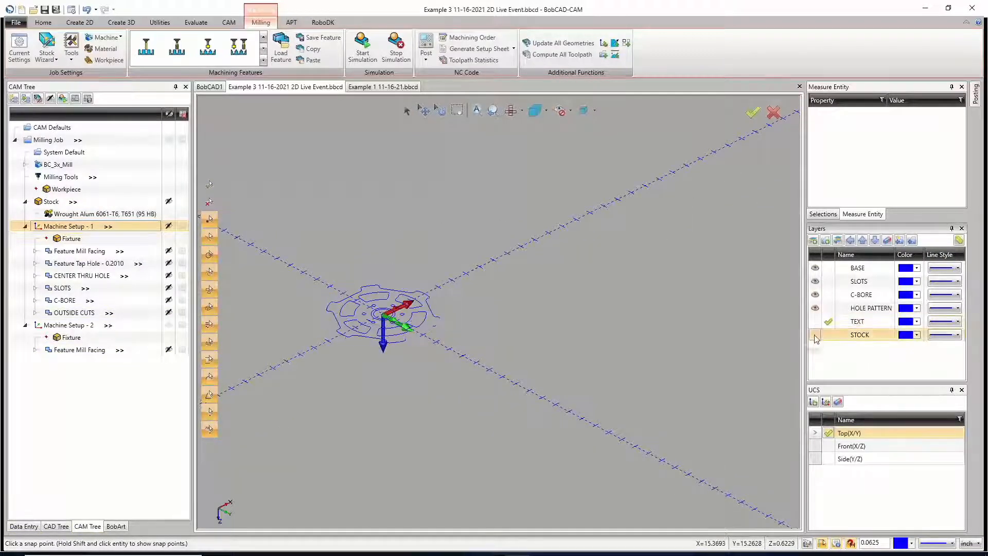
pyautogui.click(814, 335)
pyautogui.click(814, 334)
pyautogui.click(815, 334)
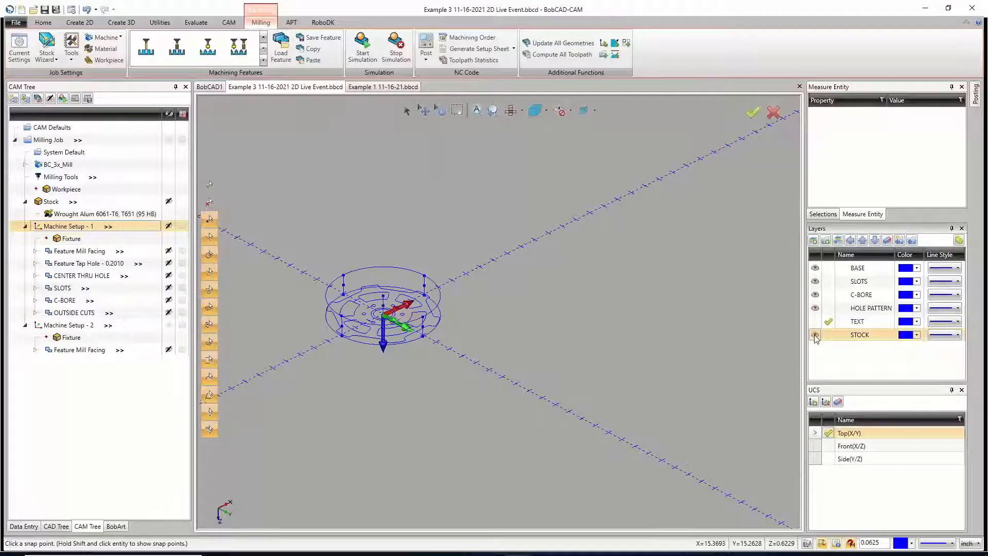
pyautogui.click(814, 335)
pyautogui.click(826, 335)
pyautogui.click(816, 336)
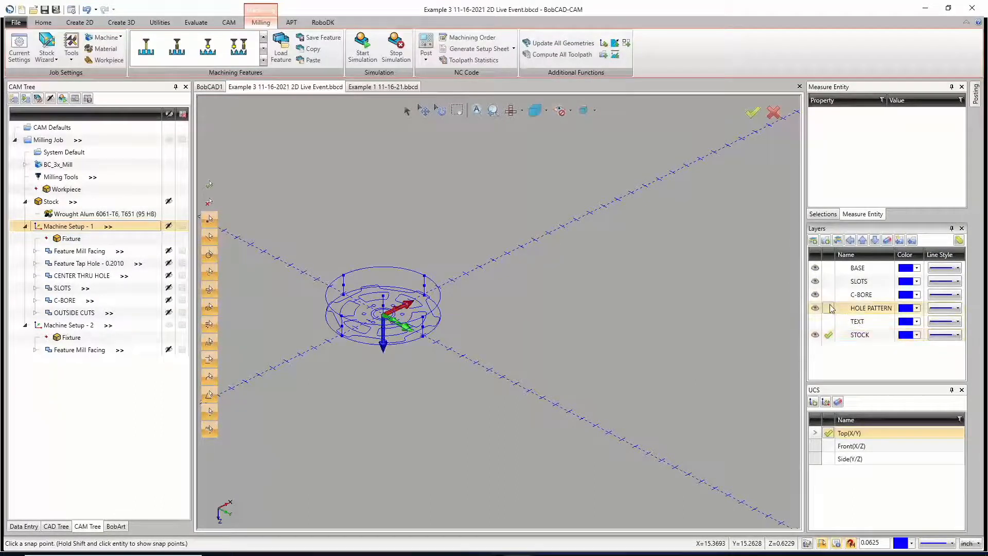
# Step: Make HOLE PATTERN the active layer and toggle the STOCK layer off and on around the wheel, leaving it visible
pyautogui.click(828, 308)
pyautogui.click(814, 335)
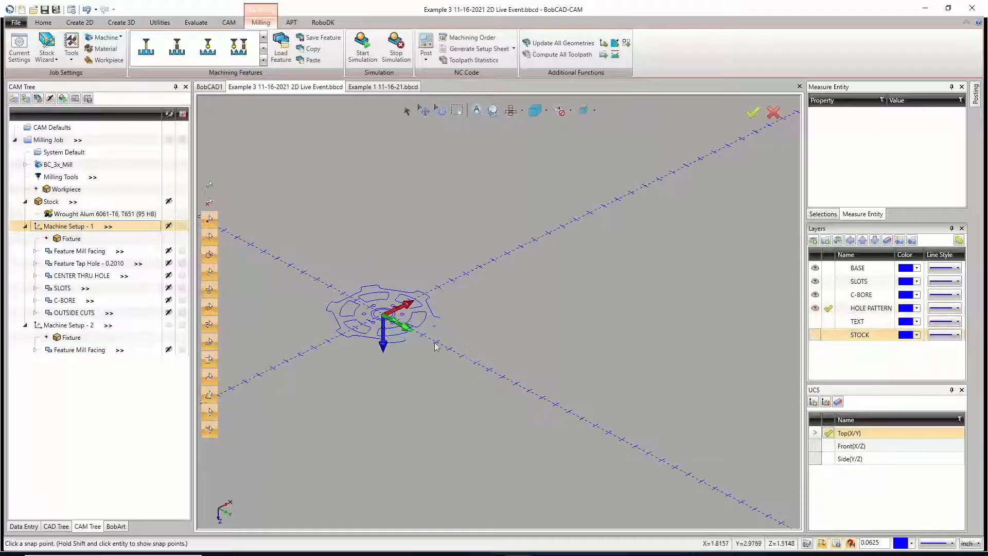
pyautogui.scroll(3, 338, 327)
pyautogui.scroll(2, 338, 327)
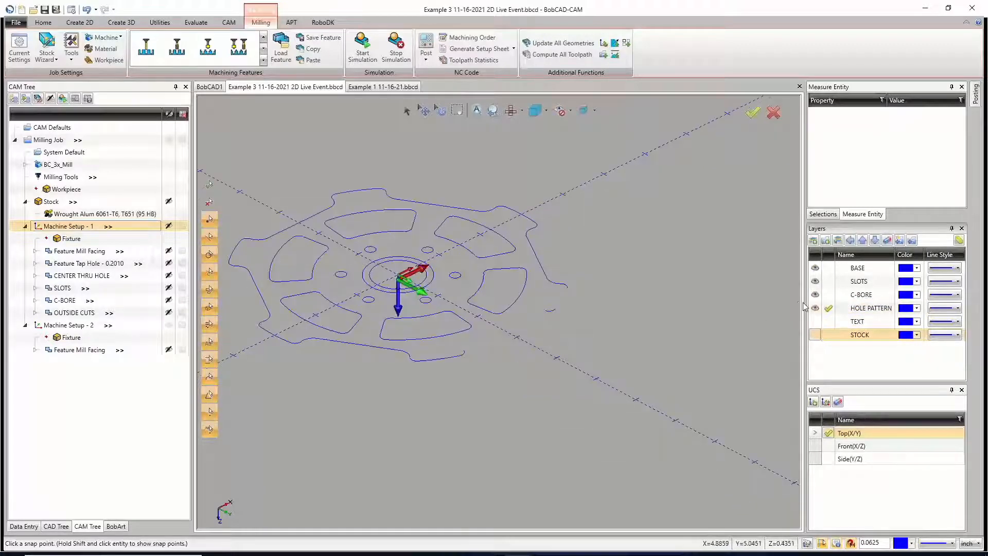
pyautogui.click(818, 336)
pyautogui.click(817, 336)
pyautogui.click(817, 336)
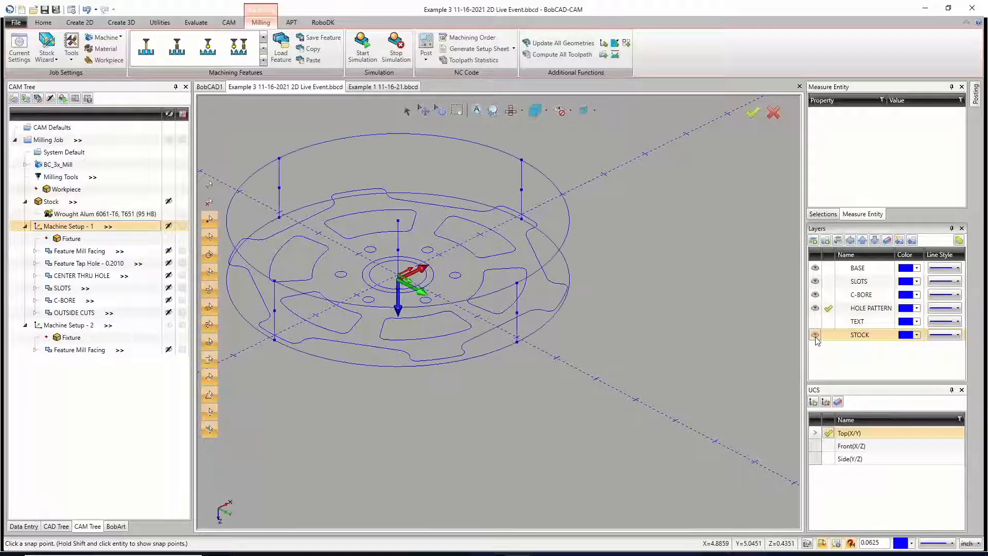
# Step: Toggle the STOCK layer's visibility repeatedly to compare the wheel with and without its stock geometry, leaving the layer visible
pyautogui.click(818, 335)
pyautogui.click(815, 336)
pyautogui.click(815, 335)
pyautogui.click(814, 336)
pyautogui.click(815, 335)
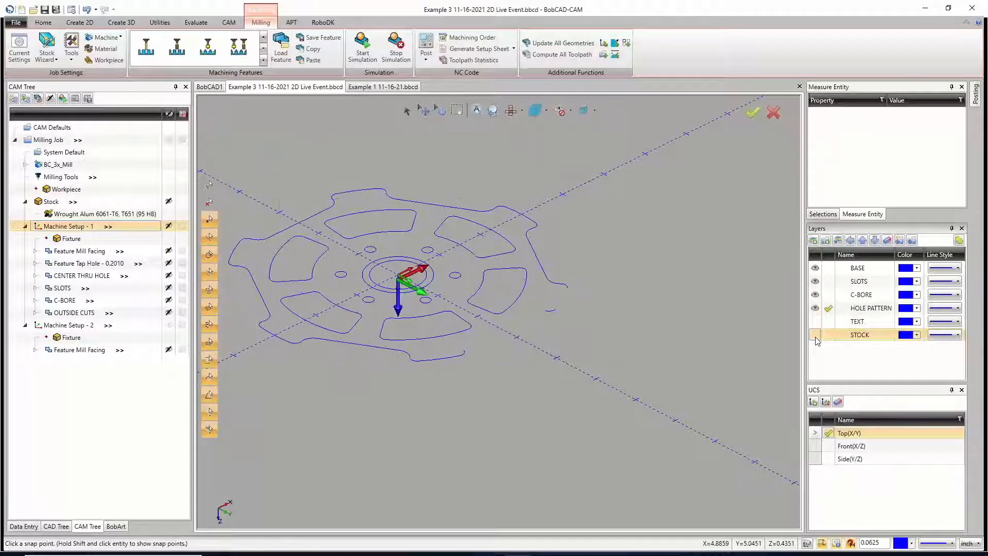
pyautogui.click(815, 335)
pyautogui.click(814, 335)
pyautogui.click(815, 335)
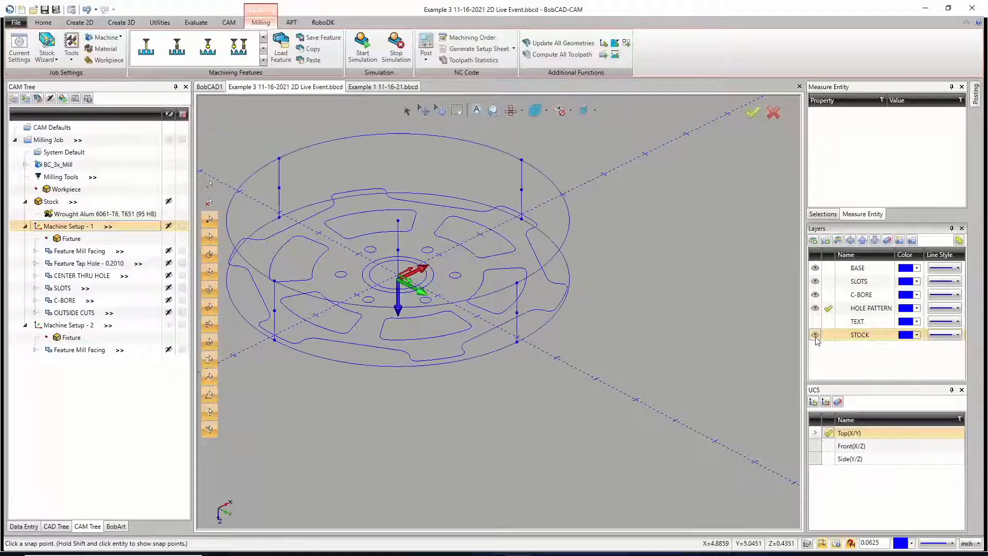
# Step: Hide the SLOTS, C-BORE and HOLE PATTERN layers and make BASE the active layer
pyautogui.click(814, 281)
pyautogui.click(814, 295)
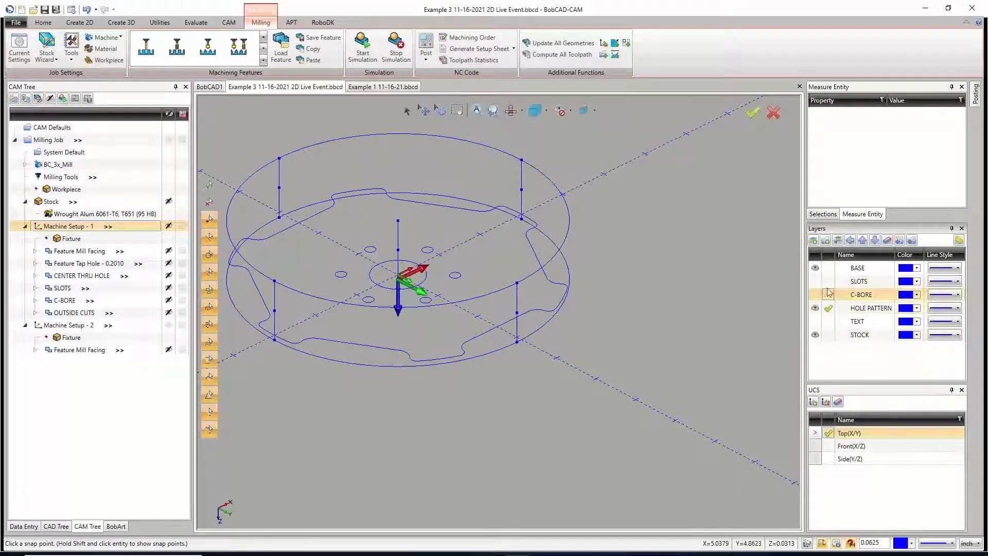
pyautogui.click(828, 268)
pyautogui.click(814, 307)
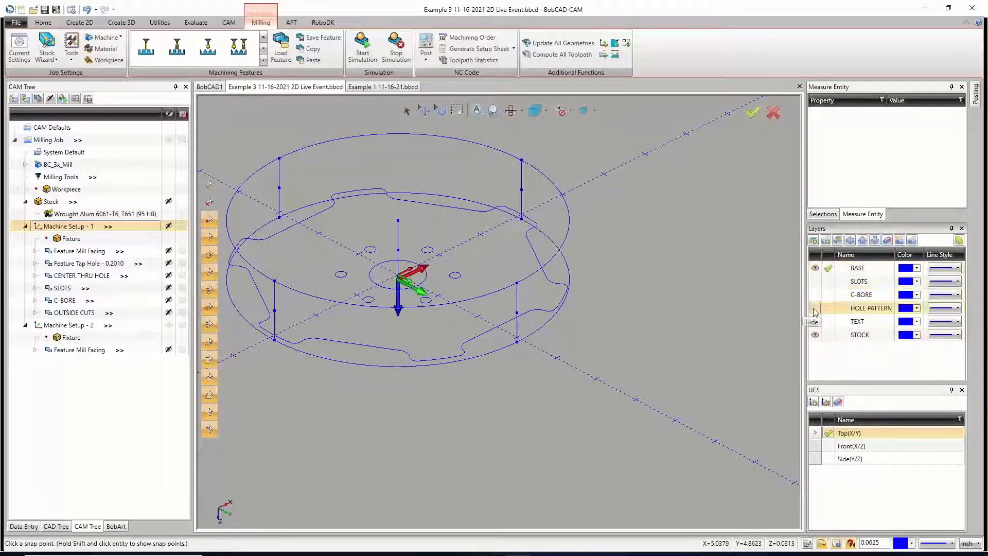
# Step: Temporarily hide BASE to isolate the stock geometry and restore it as the visible, active layer, toggling STOCK off and on
pyautogui.click(828, 307)
pyautogui.click(815, 267)
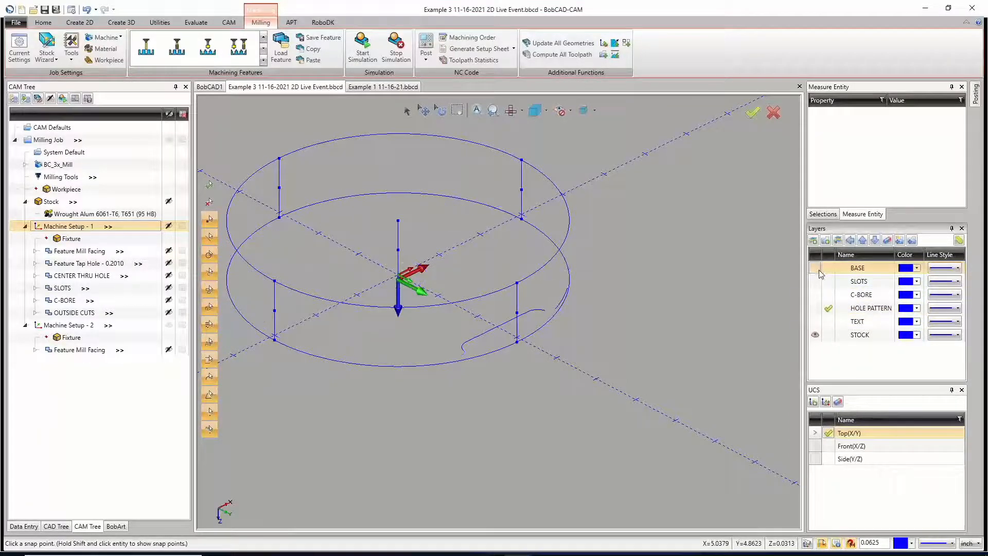
pyautogui.click(816, 336)
pyautogui.click(817, 336)
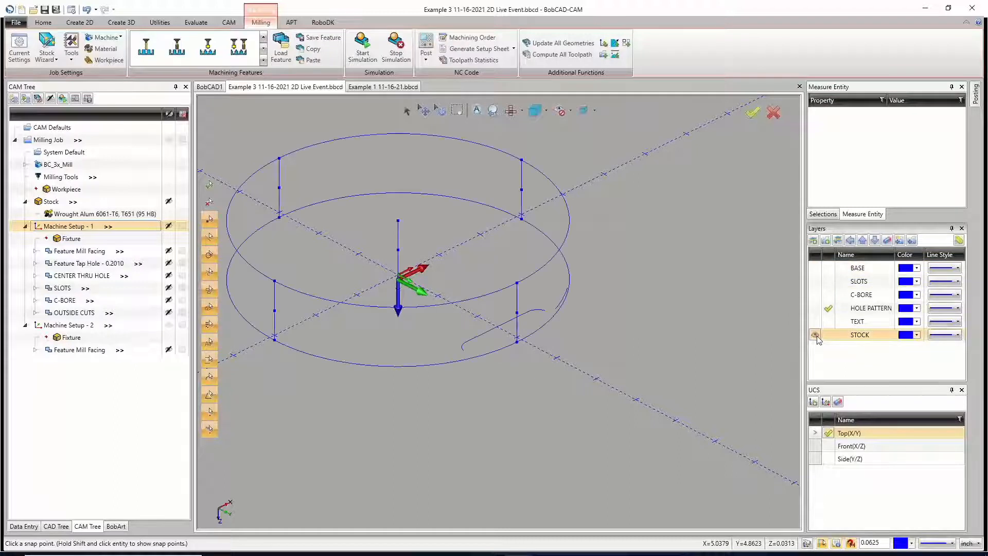
pyautogui.click(826, 273)
pyautogui.click(828, 268)
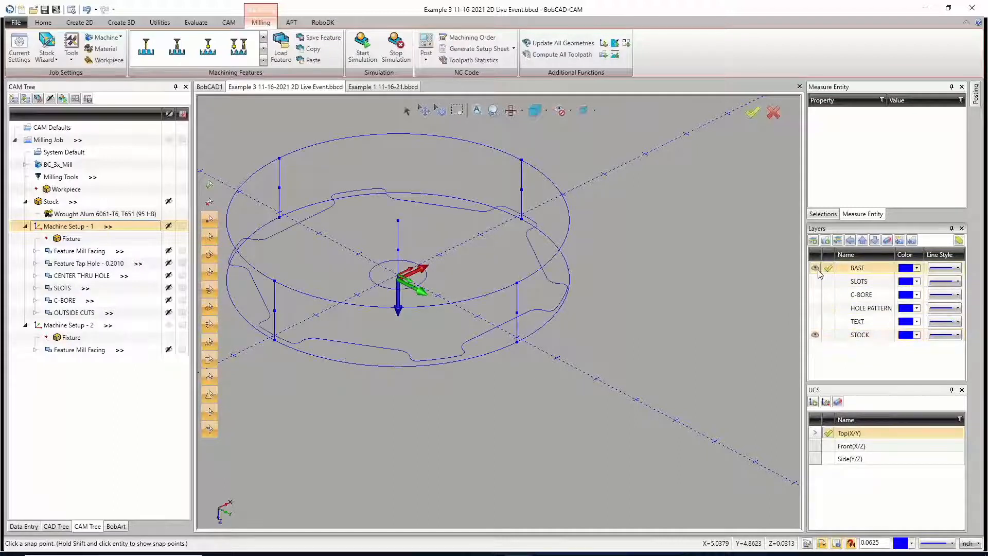
pyautogui.click(814, 335)
pyautogui.click(814, 335)
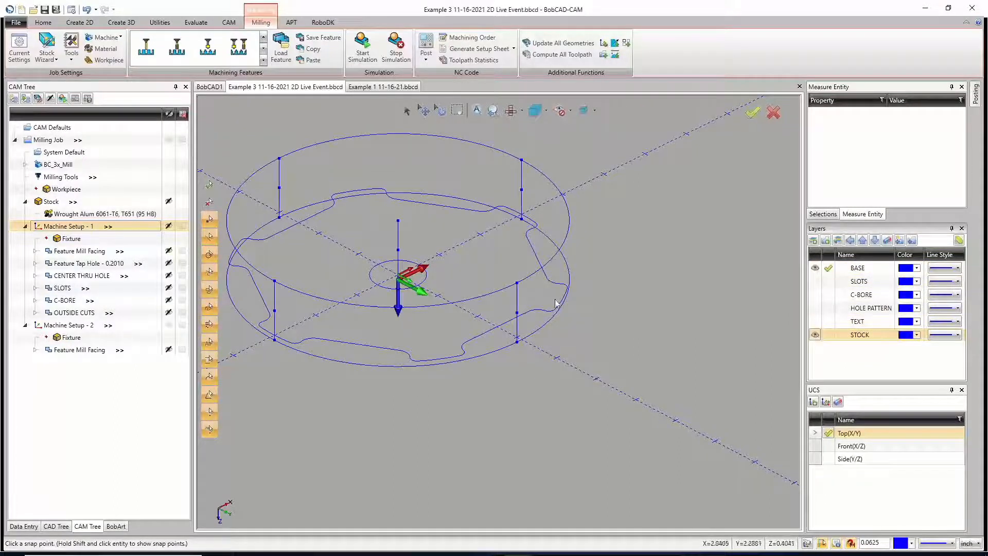
# Step: Review the feature parameters and geometry of Feature Mill Facing under Machine Setup - 2 and close its wizard without changes
pyautogui.click(407, 110)
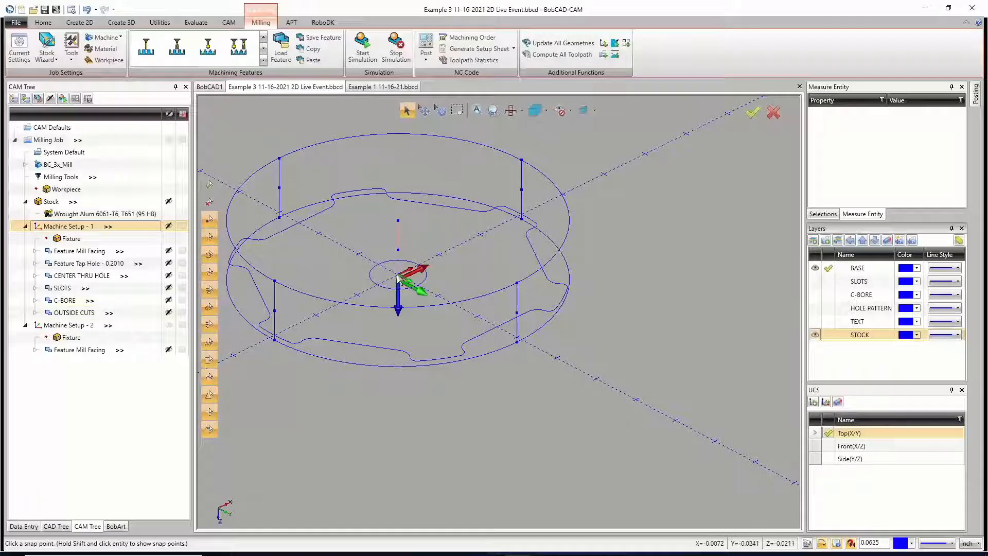
pyautogui.click(102, 349)
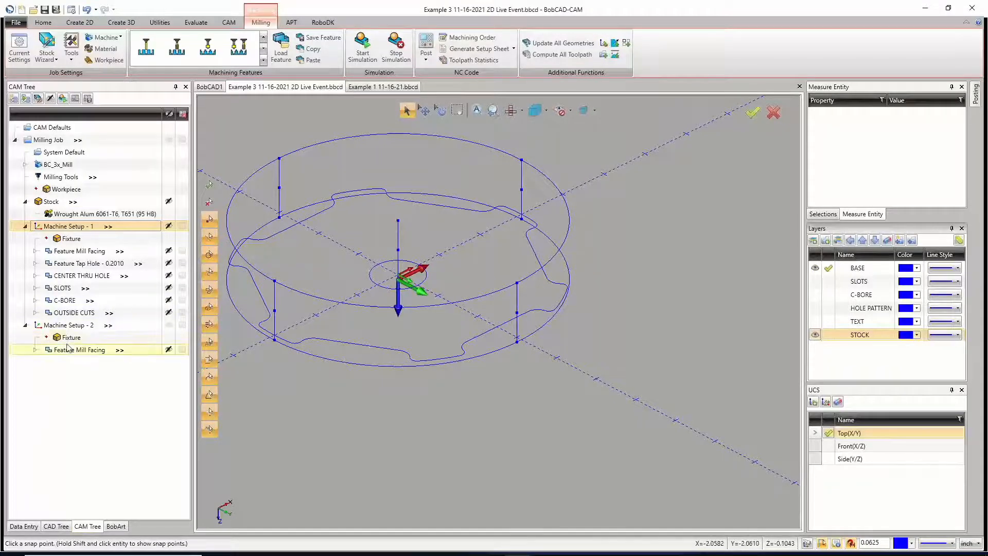
pyautogui.rightClick(85, 349)
pyautogui.click(112, 61)
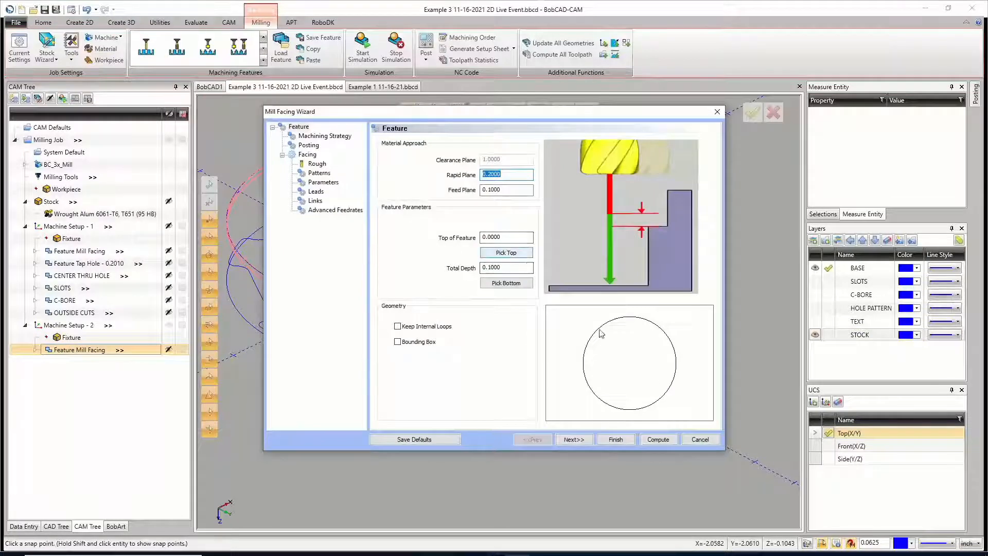
pyautogui.click(699, 439)
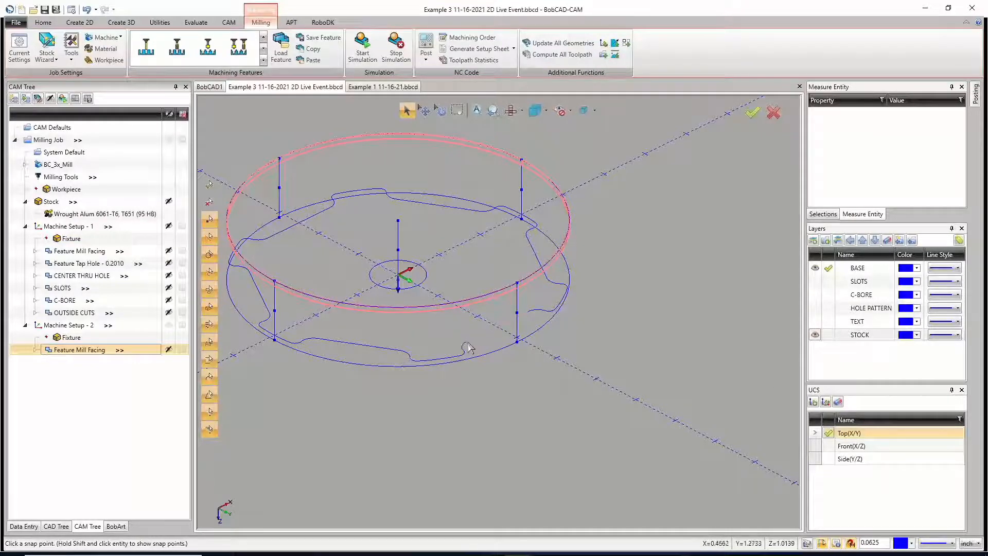
# Step: Hide the STOCK layer and cancel the active selection mode
pyautogui.rightClick(435, 326)
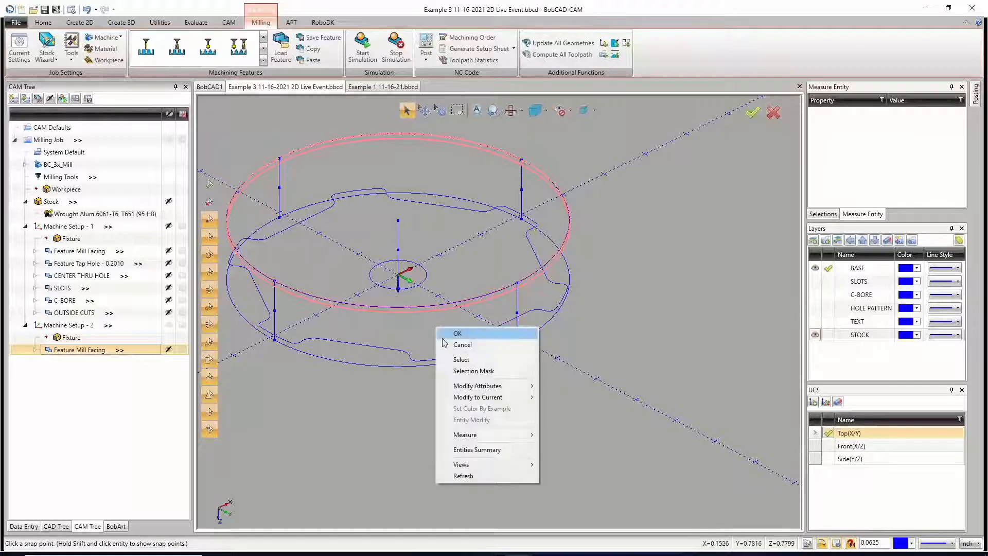
pyautogui.click(445, 344)
pyautogui.click(405, 111)
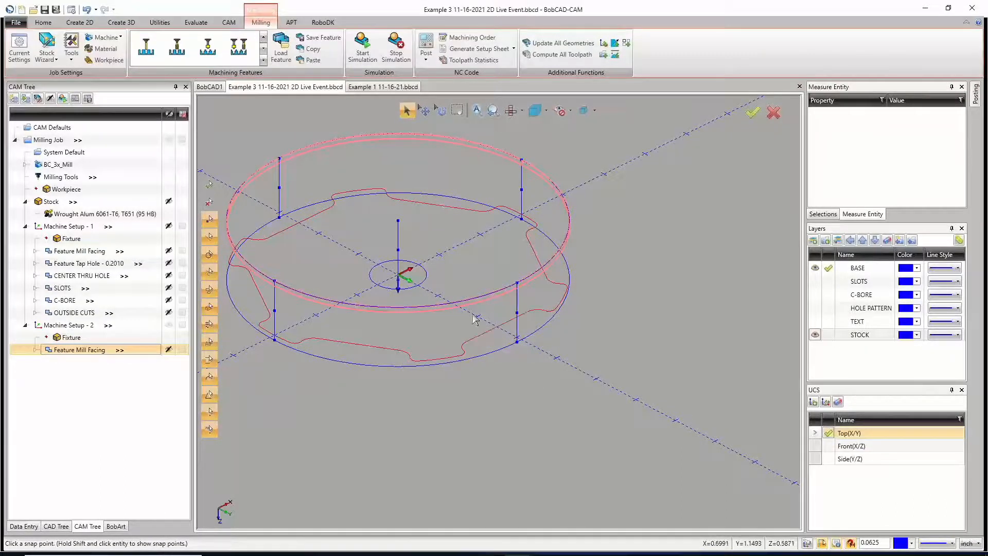
pyautogui.rightClick(471, 315)
pyautogui.click(837, 237)
pyautogui.click(815, 334)
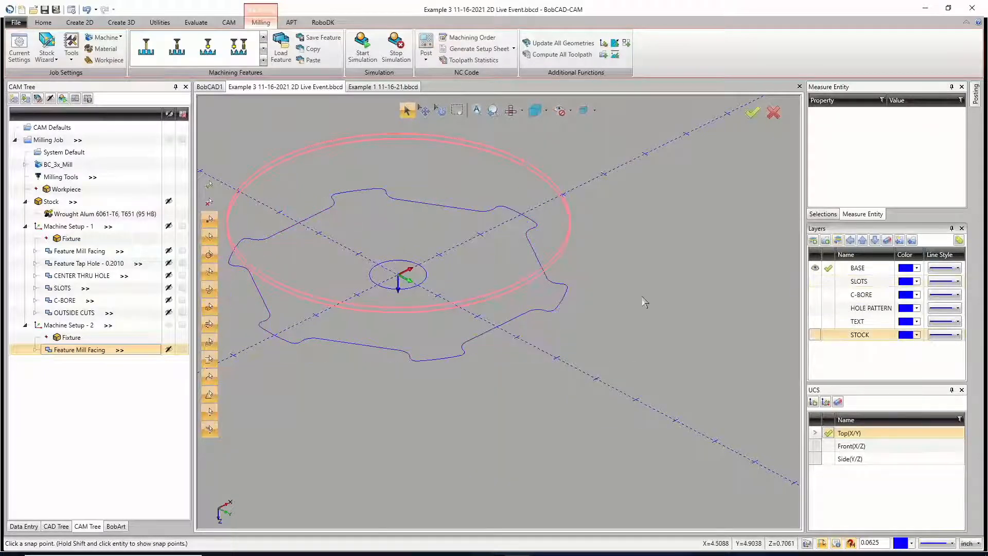
pyautogui.rightClick(558, 212)
pyautogui.click(576, 231)
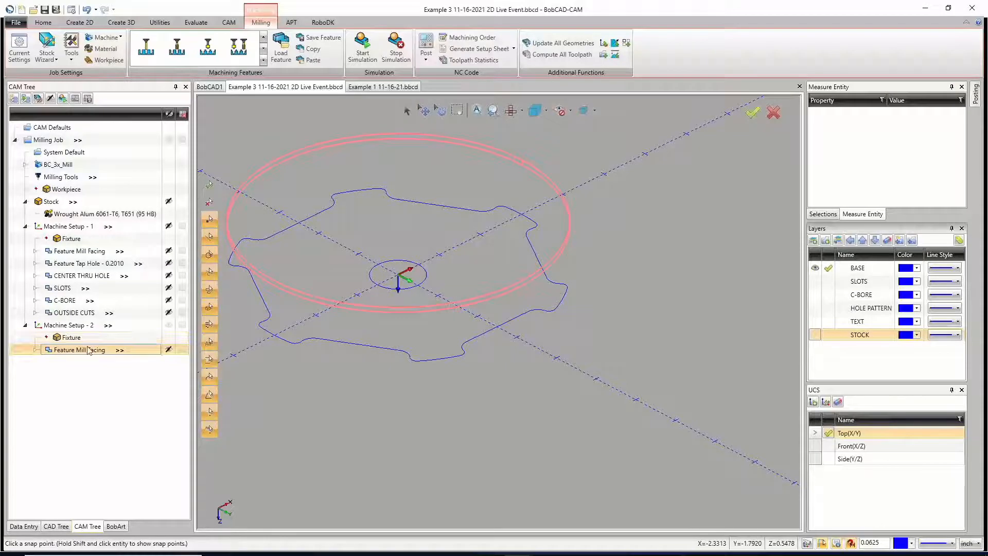
# Step: Expand Feature Mill Facing under Machine Setup - 2 to examine its facing operation and toolpath, and collapse it again
pyautogui.click(34, 350)
pyautogui.click(35, 350)
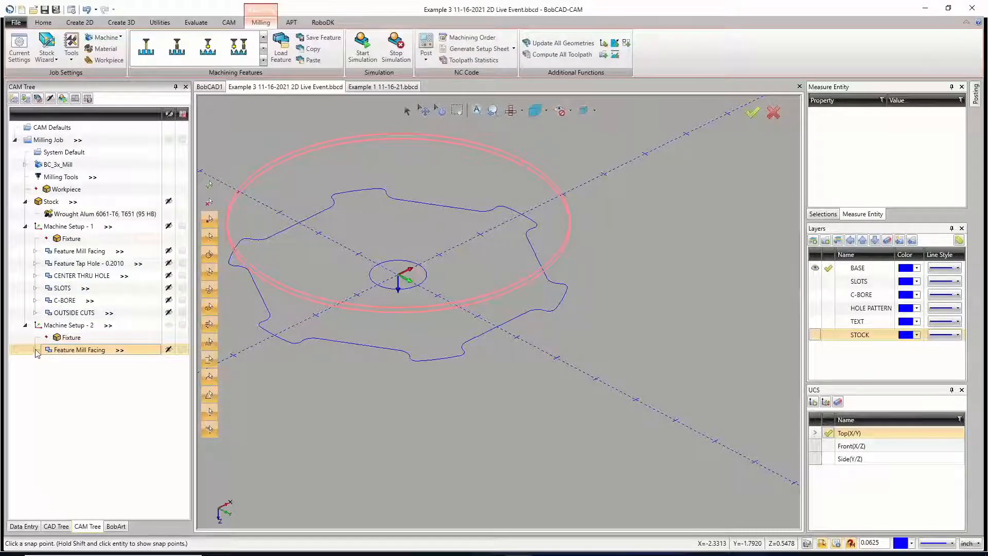
pyautogui.click(35, 351)
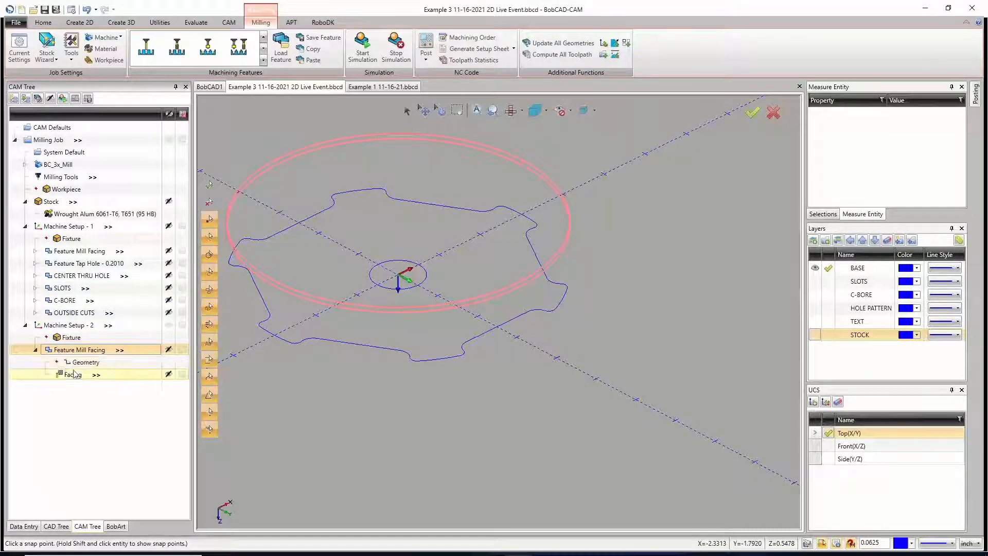
pyautogui.click(35, 350)
pyautogui.scroll(-3, 490, 260)
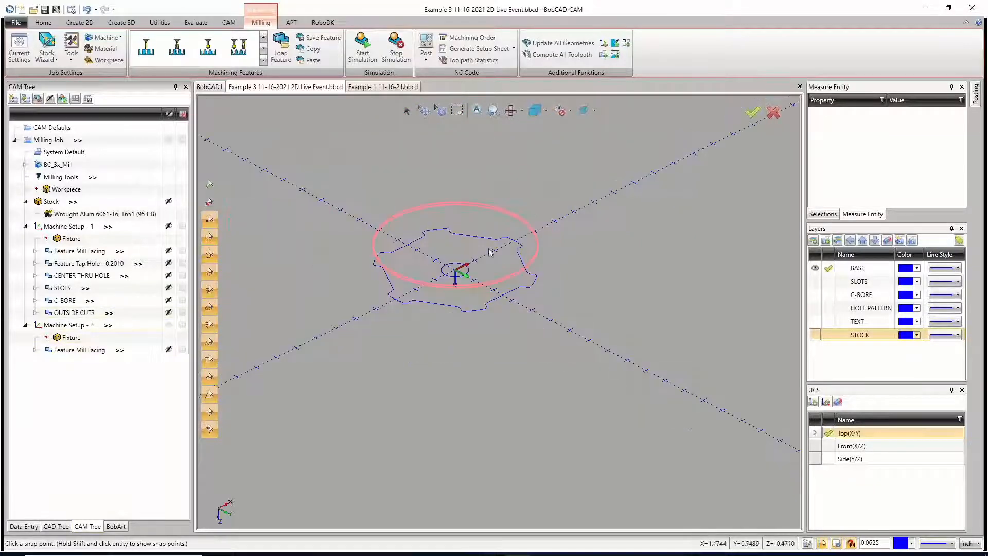
# Step: Show the SLOTS layer and copy the SLOTS feature with geometry into Machine Setup - 2, loading its top and depth values and updating the work offset
pyautogui.click(815, 281)
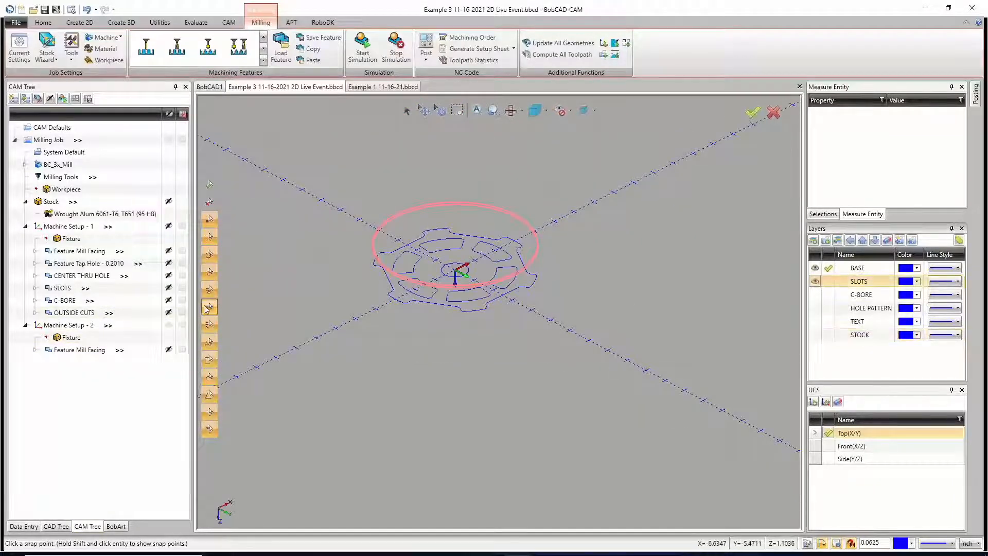
pyautogui.rightClick(60, 290)
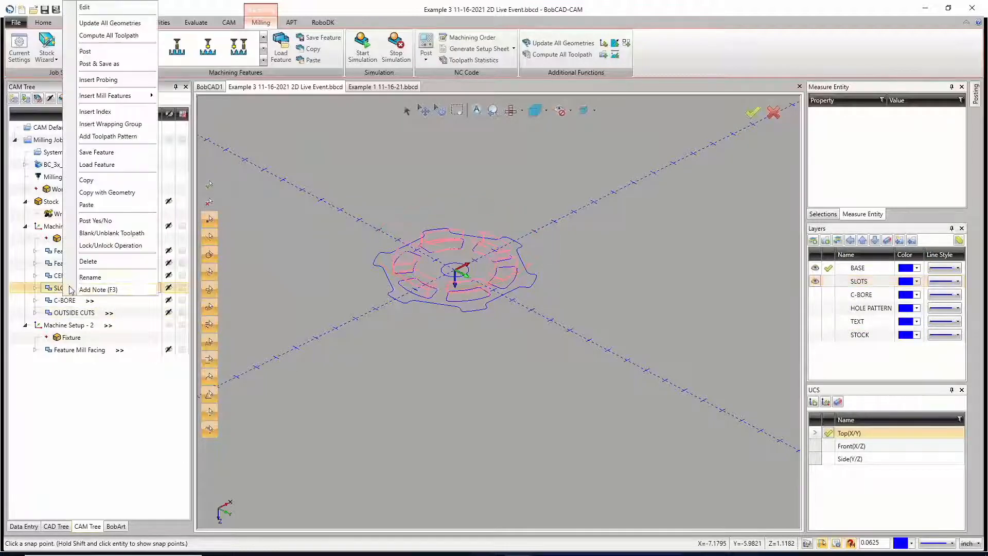
pyautogui.click(104, 193)
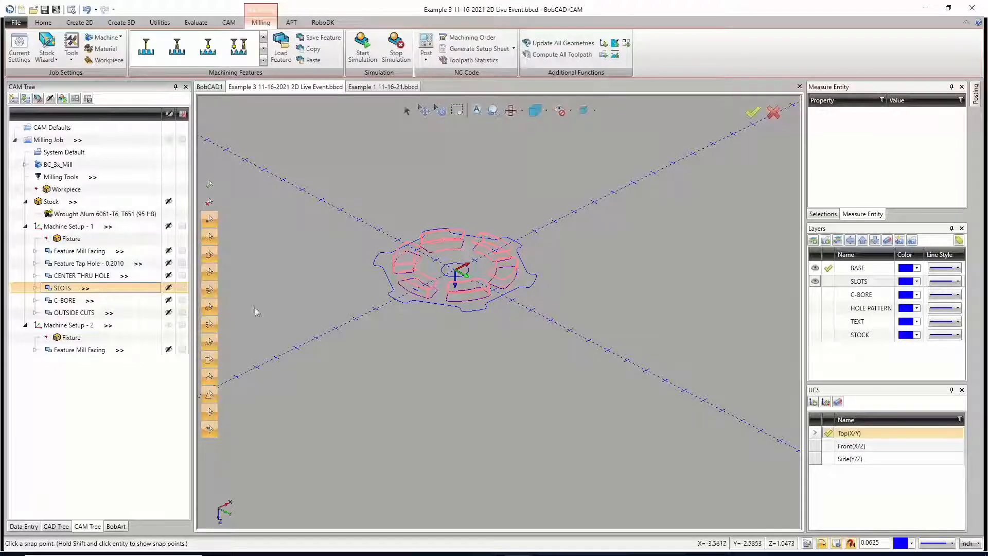
pyautogui.rightClick(59, 326)
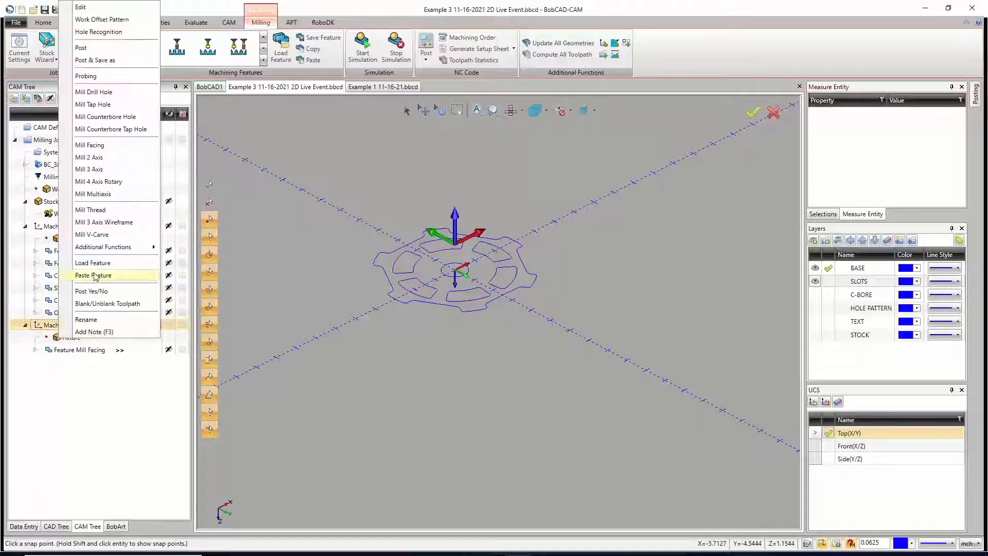
pyautogui.click(93, 275)
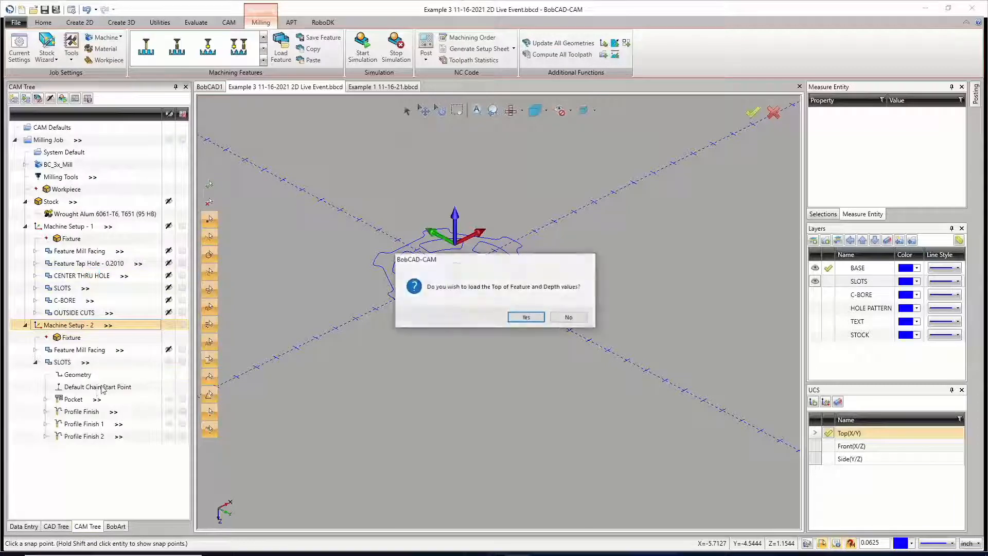
pyautogui.click(524, 319)
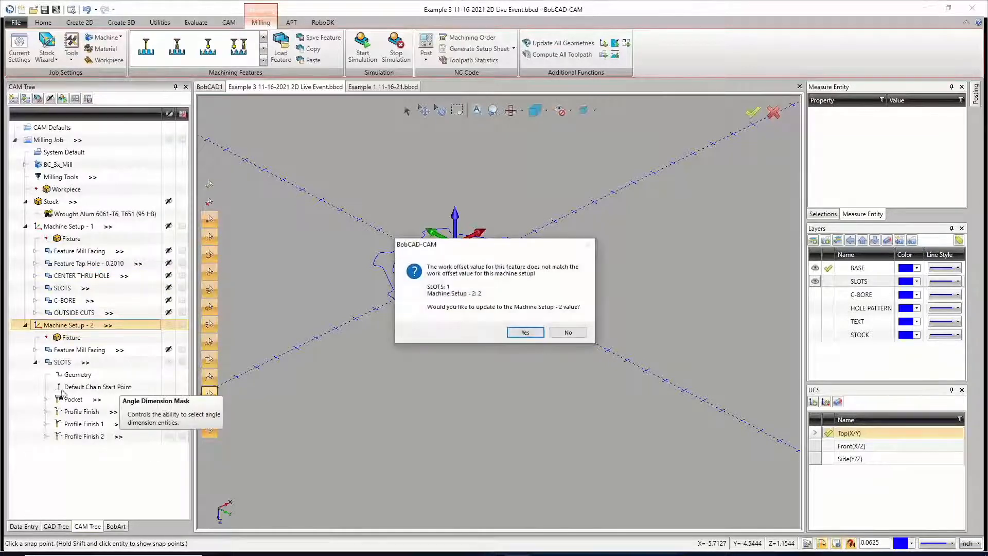
pyautogui.click(525, 332)
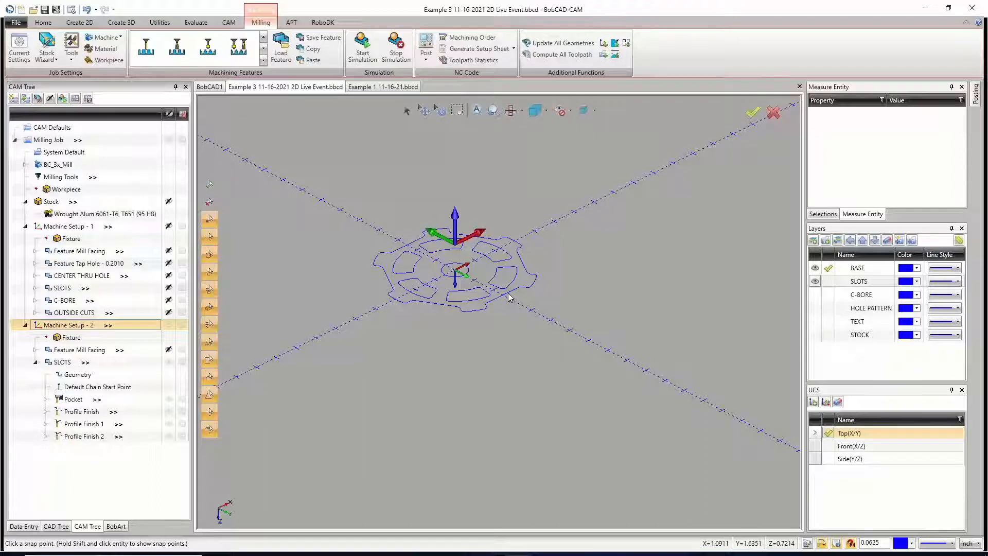
# Step: Check the top and depth values of the SLOTS feature under Machine Setup - 2 and compute its toolpath with them
pyautogui.rightClick(61, 362)
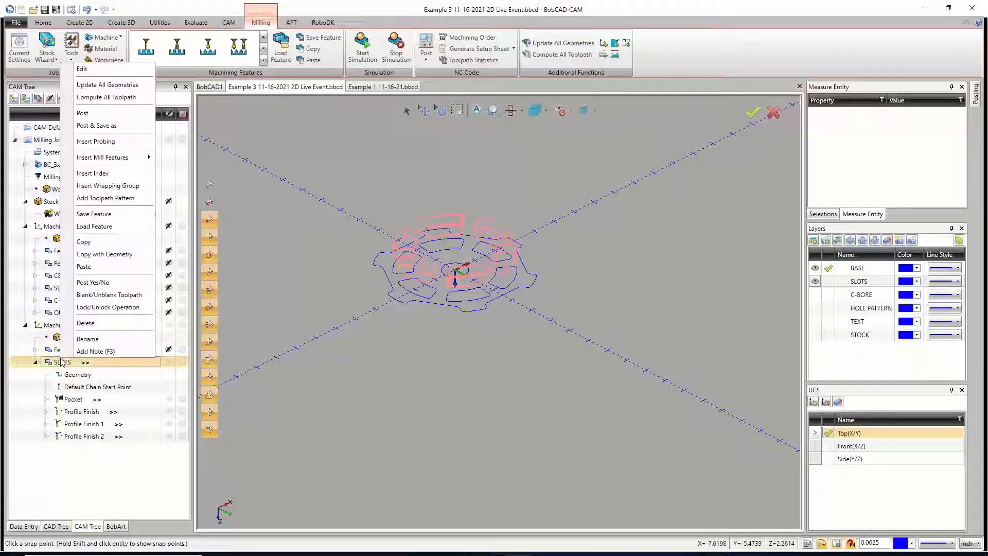
pyautogui.click(106, 70)
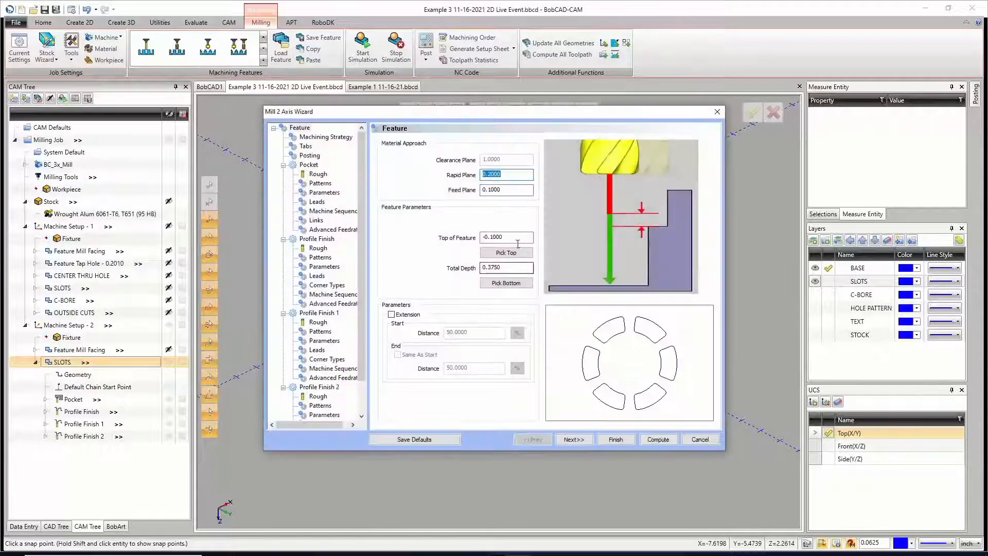
pyautogui.click(502, 236)
pyautogui.moveTo(474, 231); pyautogui.dragTo(438, 235)
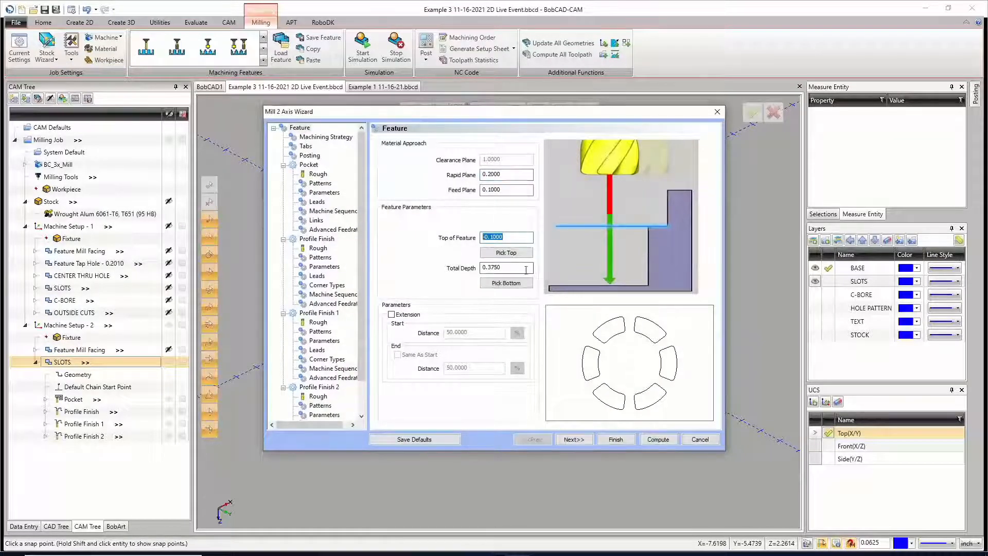
pyautogui.moveTo(483, 268); pyautogui.dragTo(525, 268)
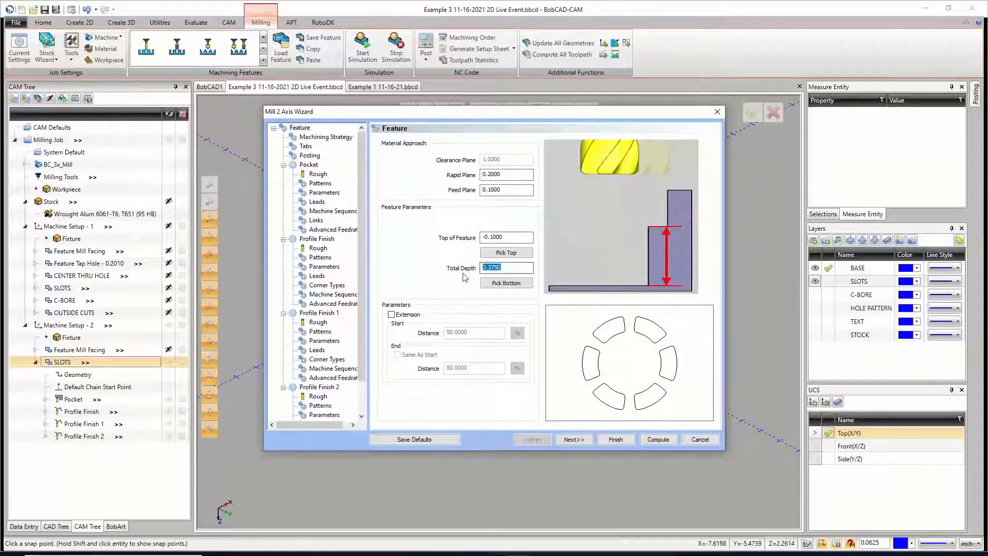
pyautogui.click(656, 439)
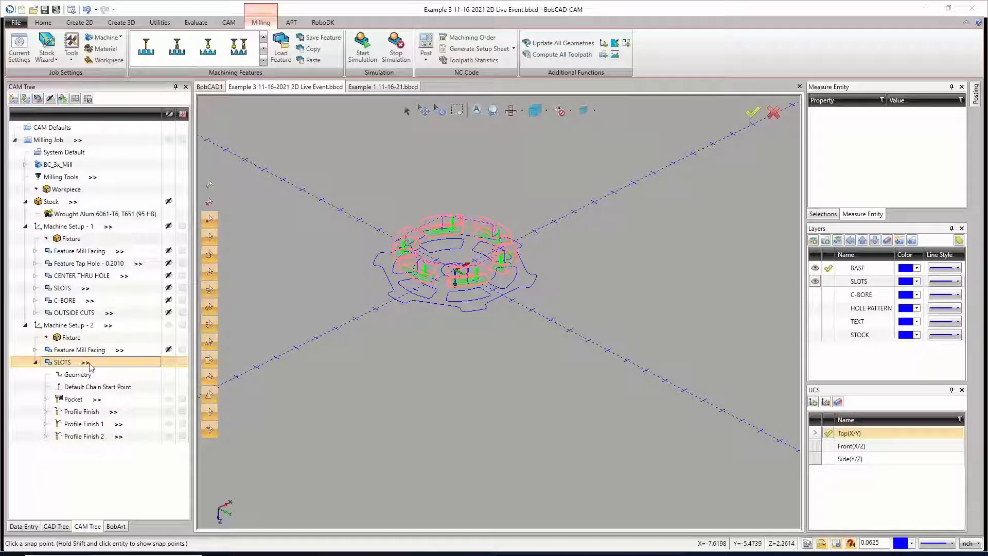
# Step: Blank the toolpath of the SLOTS feature under Machine Setup - 2, collapse its operations, and select the setup
pyautogui.scroll(2, 487, 320)
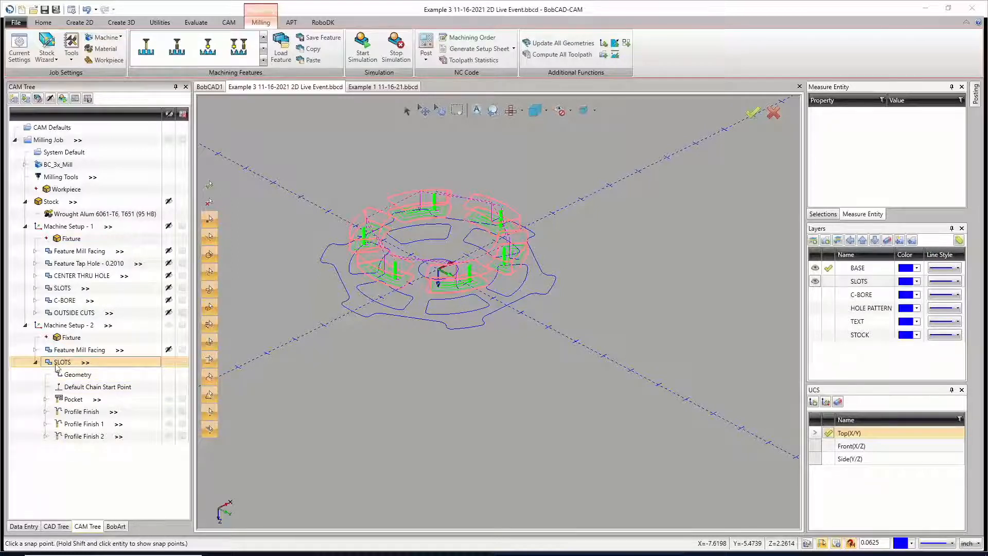
pyautogui.click(169, 362)
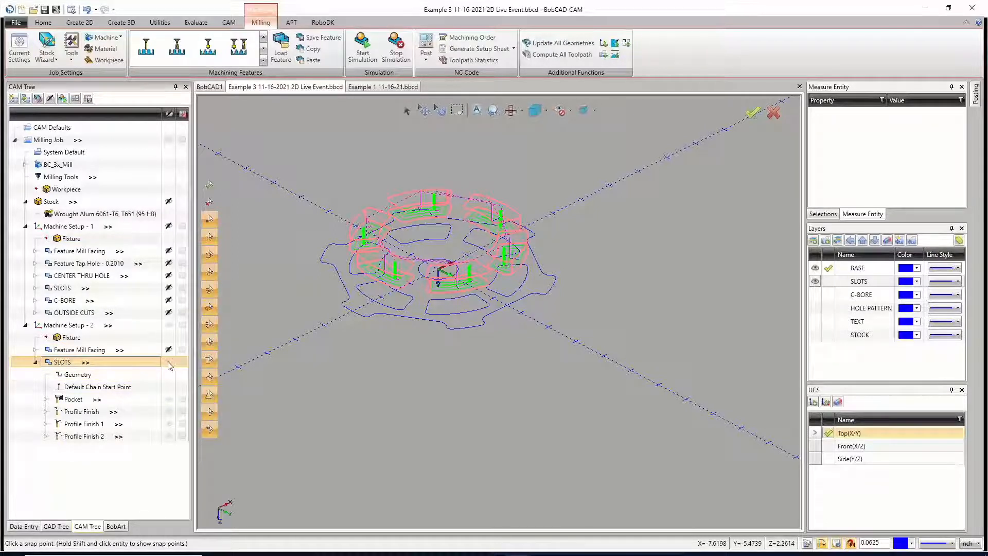
pyautogui.click(36, 363)
pyautogui.click(69, 325)
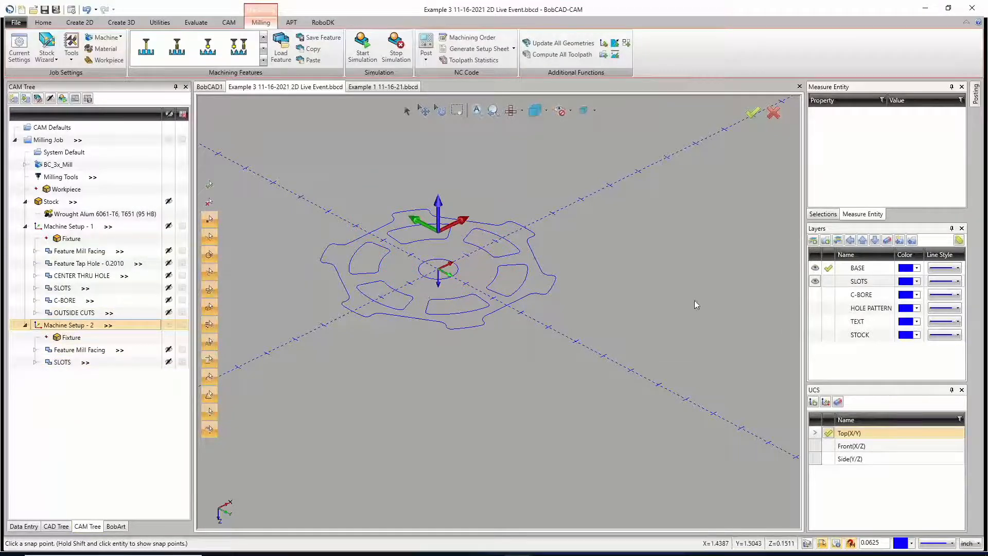
# Step: Show the C-BORE layer and copy the C-BORE feature without geometry into Machine Setup - 2, declining its top and depth values
pyautogui.click(815, 294)
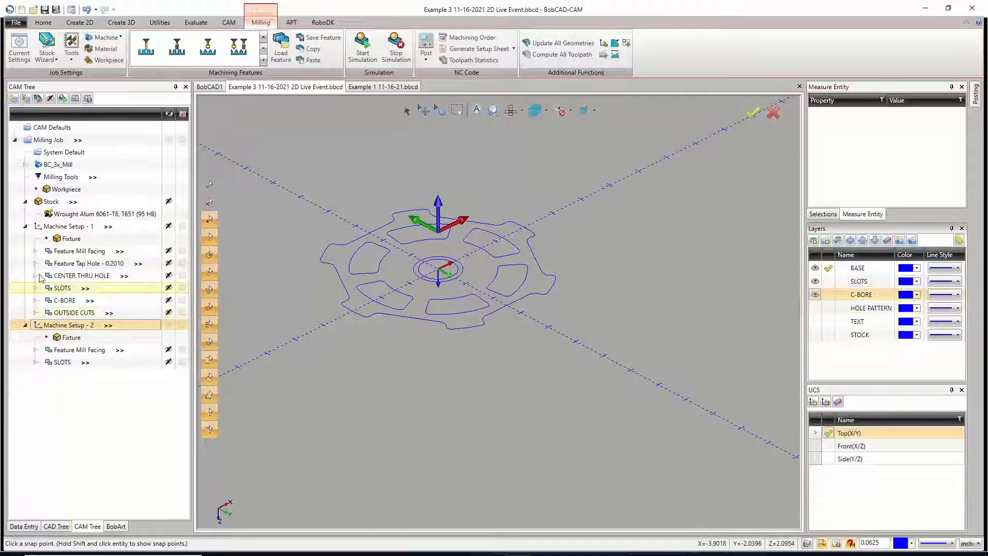
pyautogui.rightClick(70, 304)
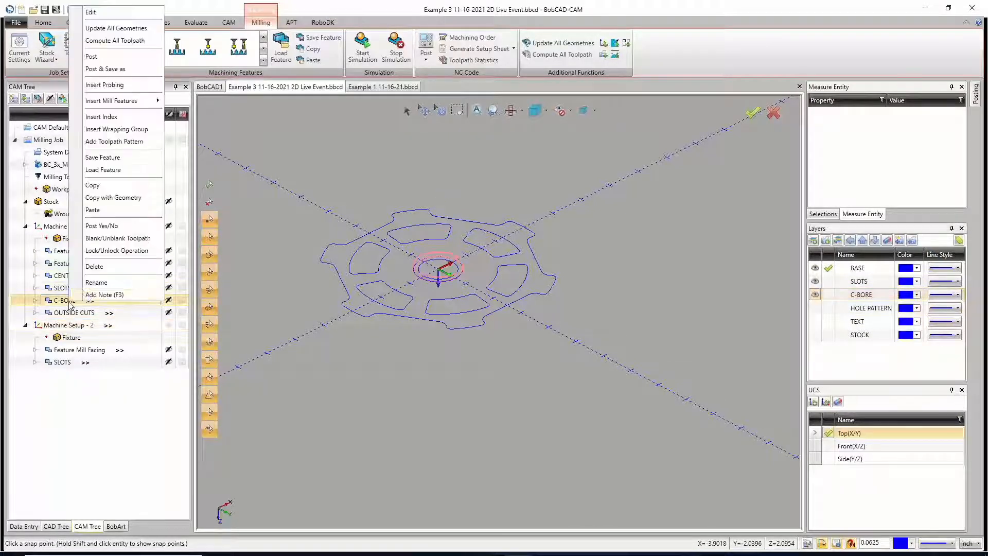
pyautogui.click(104, 186)
pyautogui.click(77, 325)
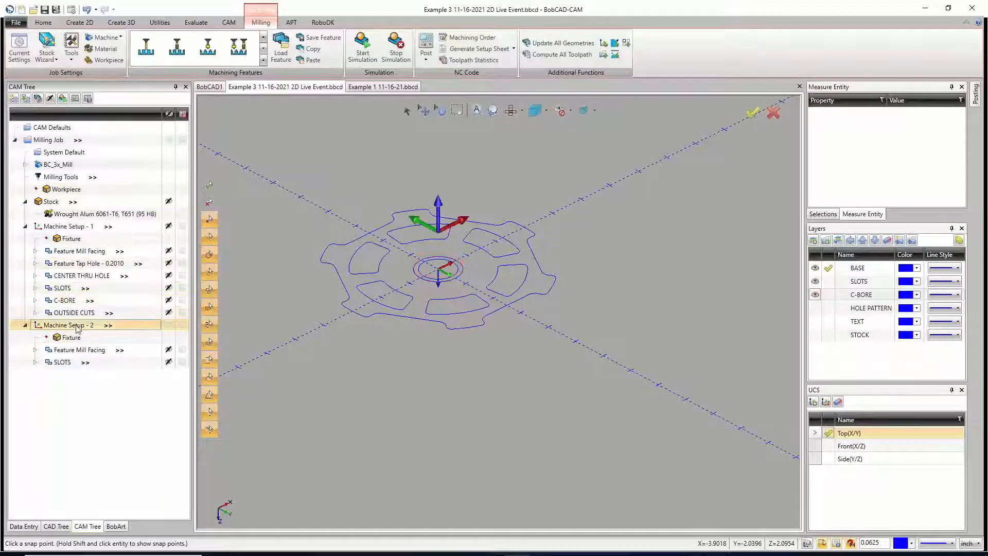
pyautogui.rightClick(78, 326)
pyautogui.click(103, 274)
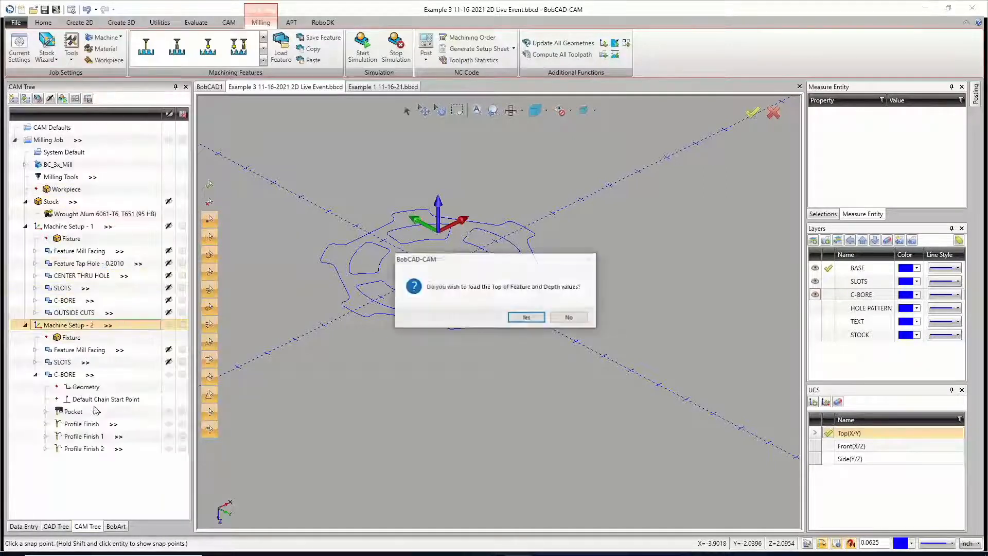
pyautogui.click(569, 318)
pyautogui.click(525, 332)
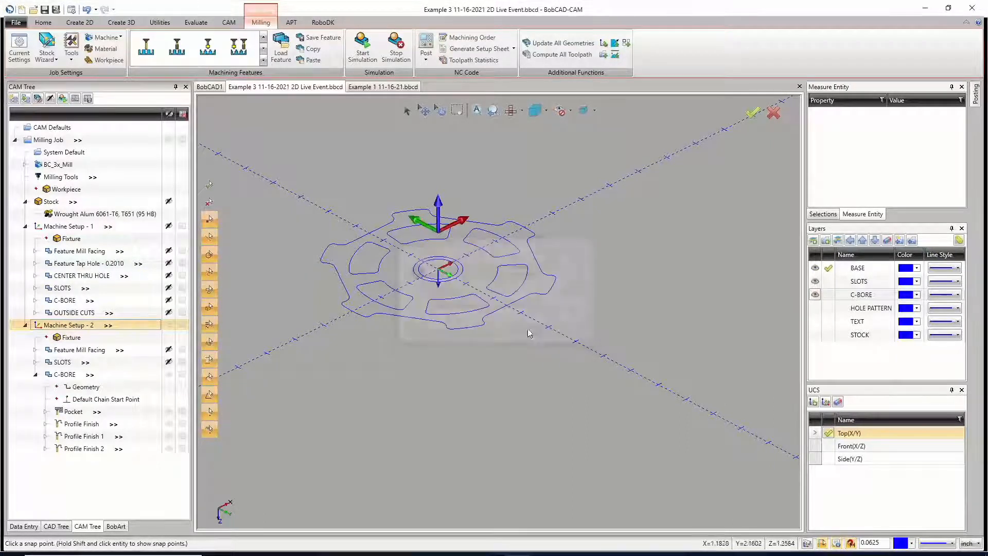
# Step: Reselect the geometry of the C-BORE feature under Machine Setup - 2, picking the outer counterbore circle at the wheel's center
pyautogui.click(85, 388)
pyautogui.rightClick(37, 387)
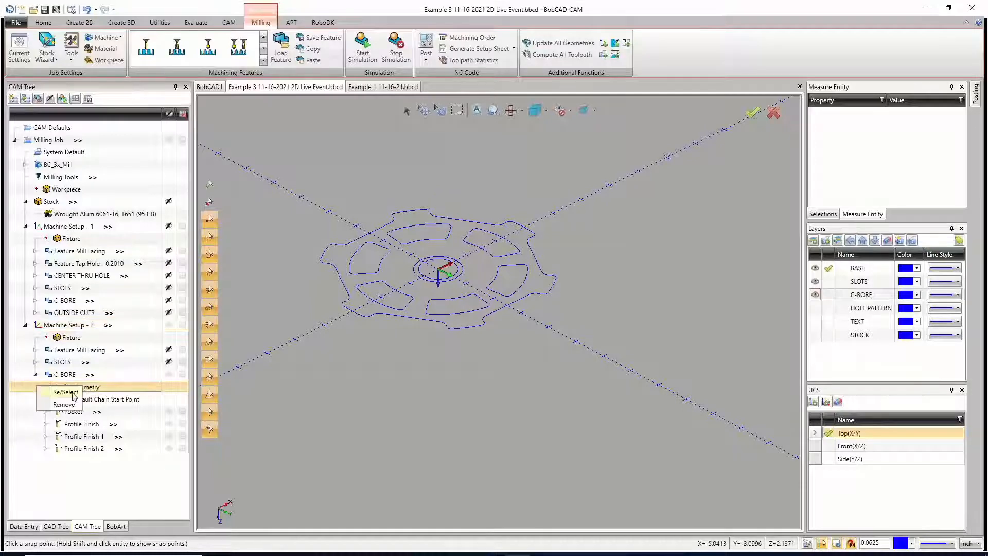
pyautogui.click(66, 392)
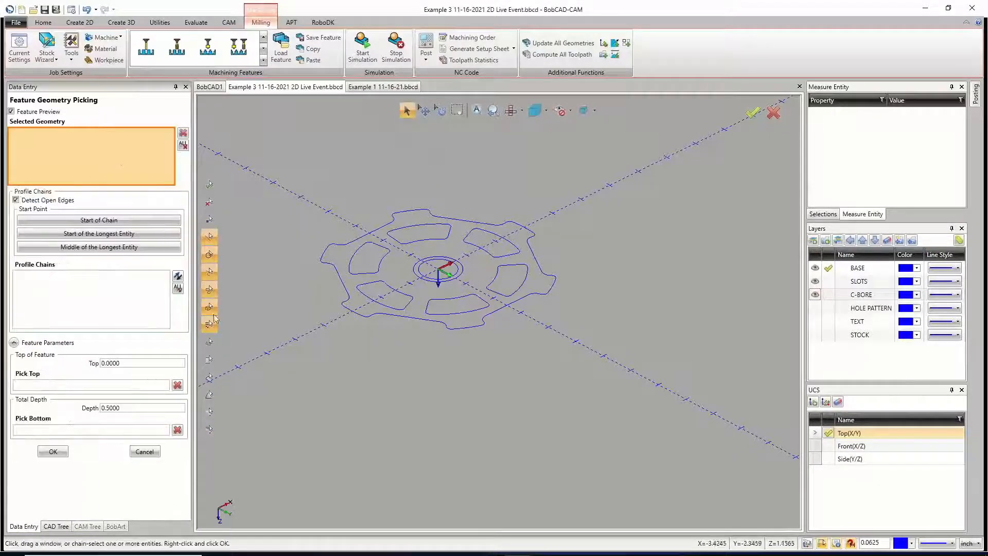
pyautogui.click(424, 275)
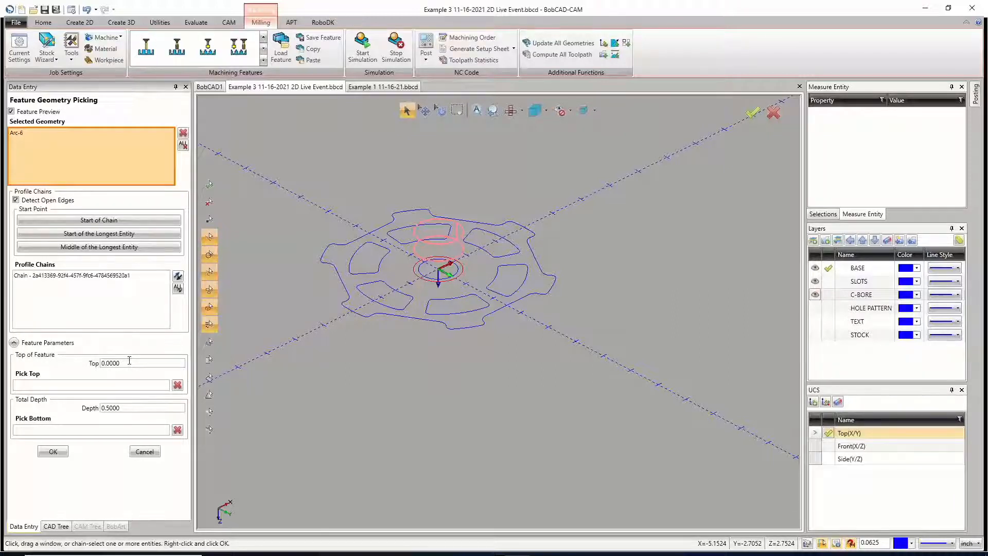
# Step: Set the C-BORE feature's top to -0.1 and total depth to 0.125, and accept its geometry settings
pyautogui.moveTo(120, 361); pyautogui.dragTo(91, 366)
pyautogui.write('-')
pyautogui.press('Tab')
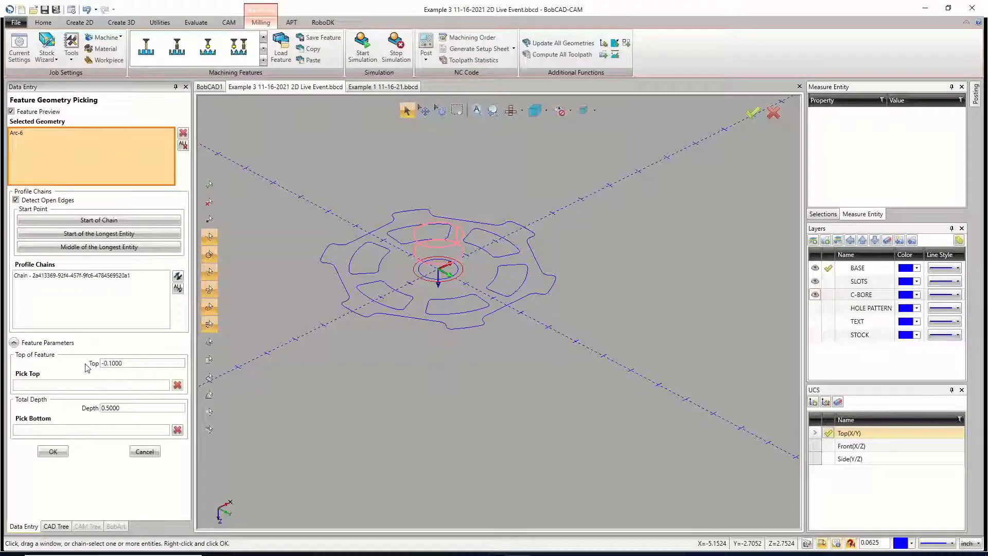
pyautogui.moveTo(123, 407); pyautogui.dragTo(82, 407)
pyautogui.write('.125')
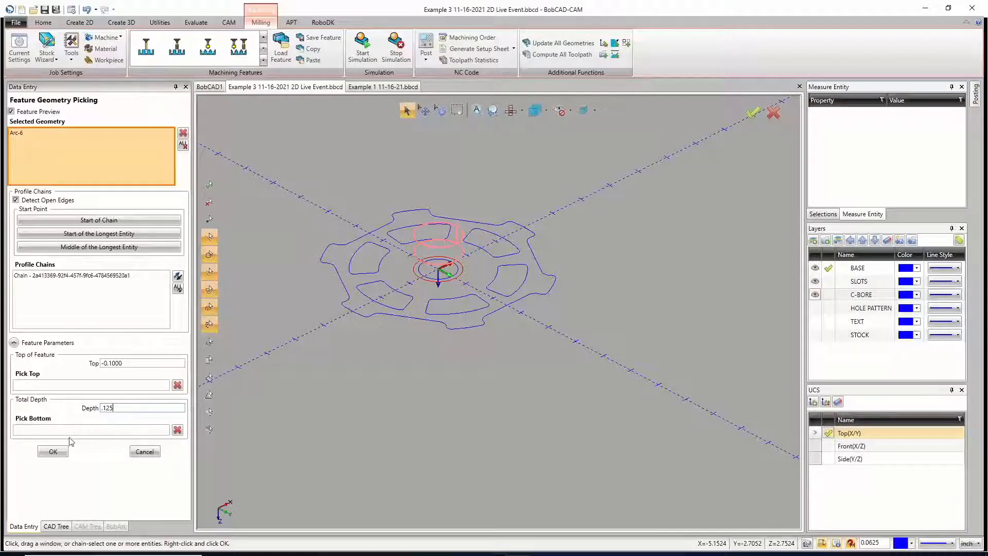
pyautogui.click(62, 277)
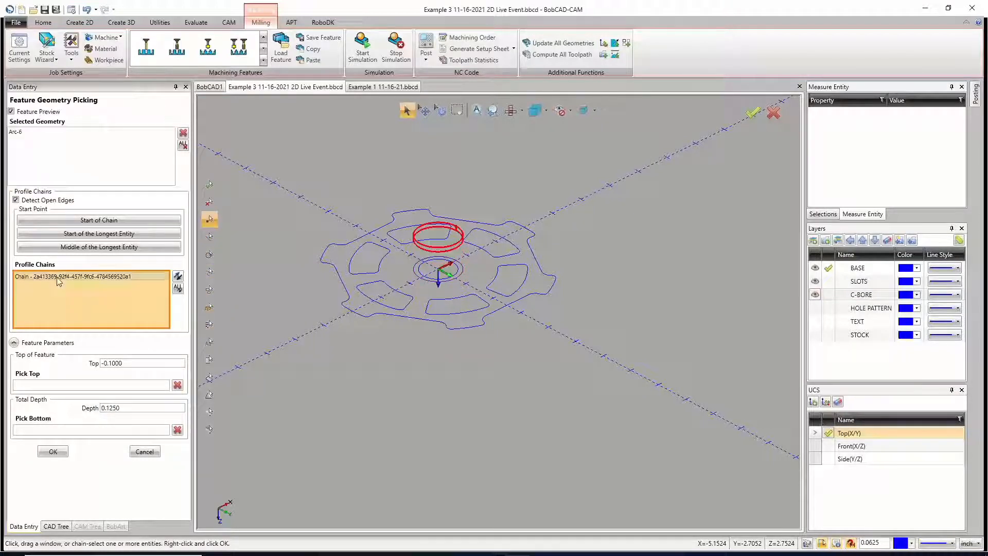
pyautogui.click(52, 452)
# Step: Compute the toolpath of the C-BORE feature under Machine Setup - 2 and check it against the wheel geometry
pyautogui.rightClick(78, 377)
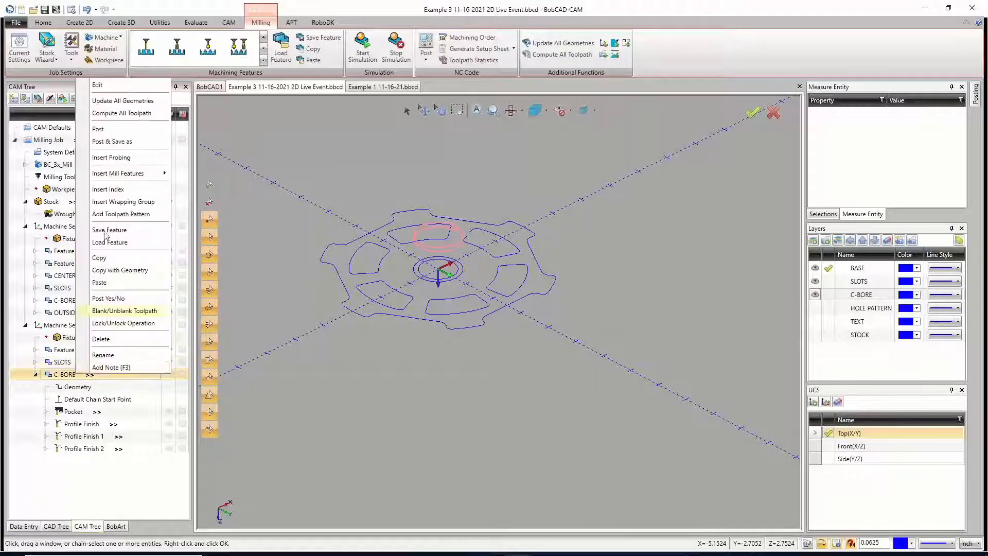
pyautogui.click(123, 114)
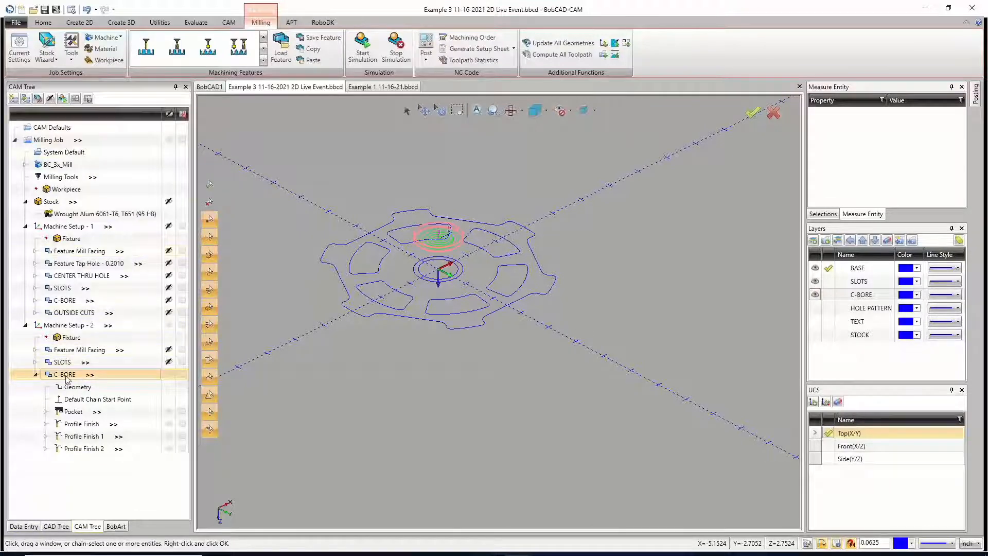
pyautogui.scroll(-4, 488, 319)
pyautogui.scroll(4, 490, 308)
pyautogui.scroll(-2, 491, 308)
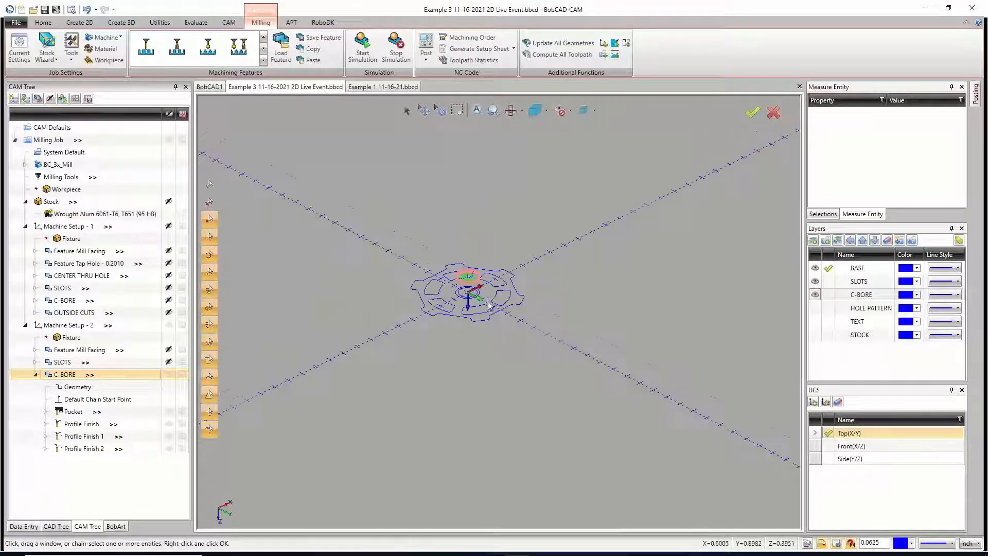
pyautogui.scroll(3, 414, 320)
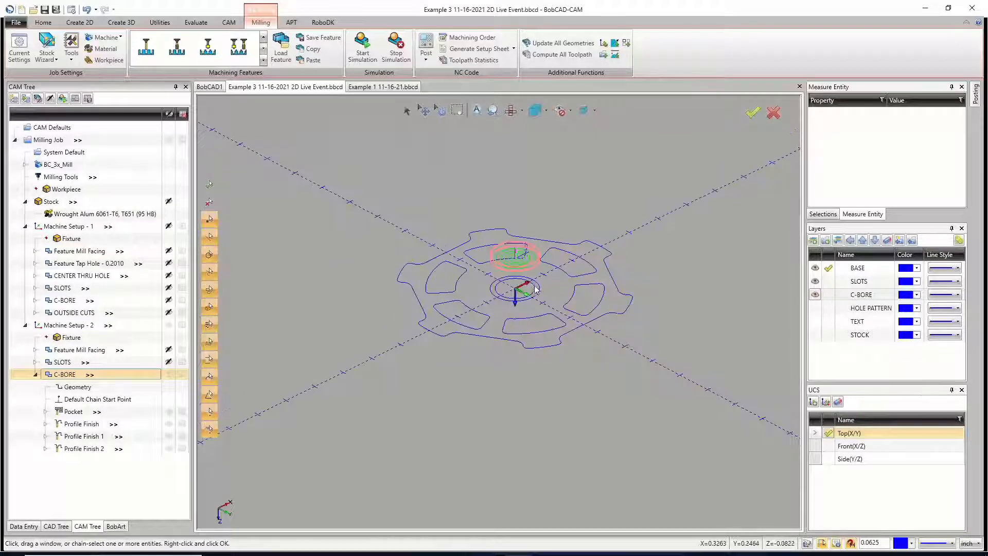
# Step: Collapse the C-BORE feature under Machine Setup - 2 with its toolpath blanked, and show the HOLE PATTERN layer
pyautogui.click(70, 325)
pyautogui.scroll(-2, 509, 297)
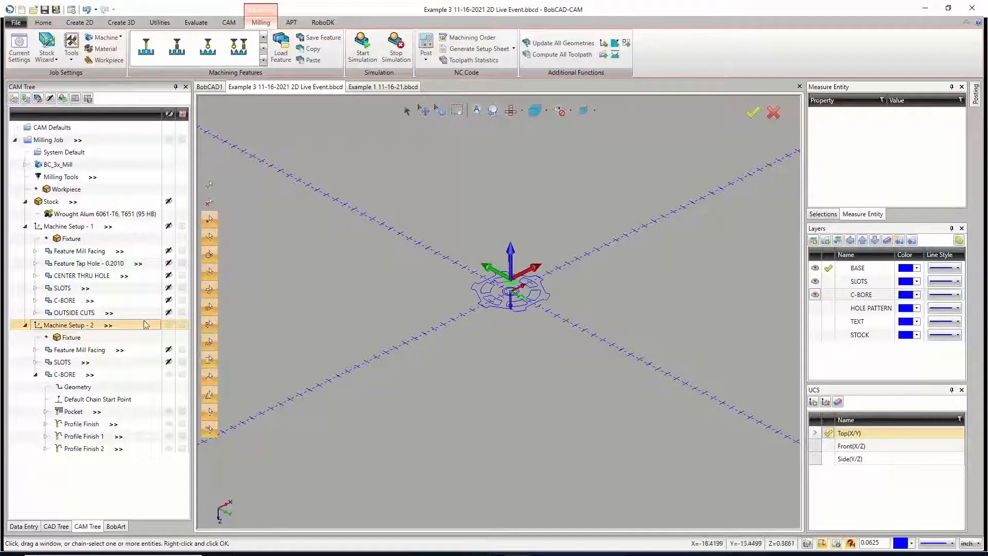
pyautogui.click(35, 374)
pyautogui.click(169, 374)
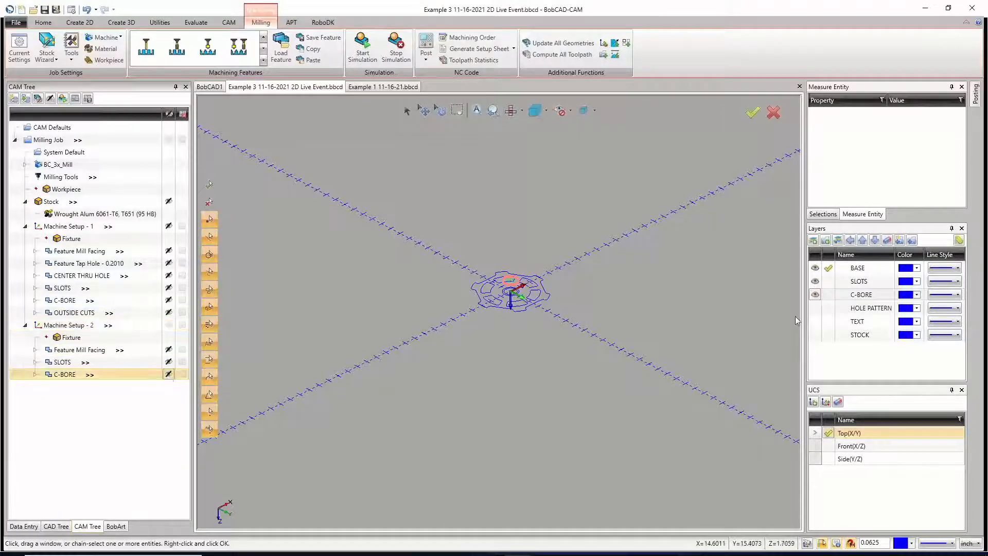
pyautogui.click(815, 308)
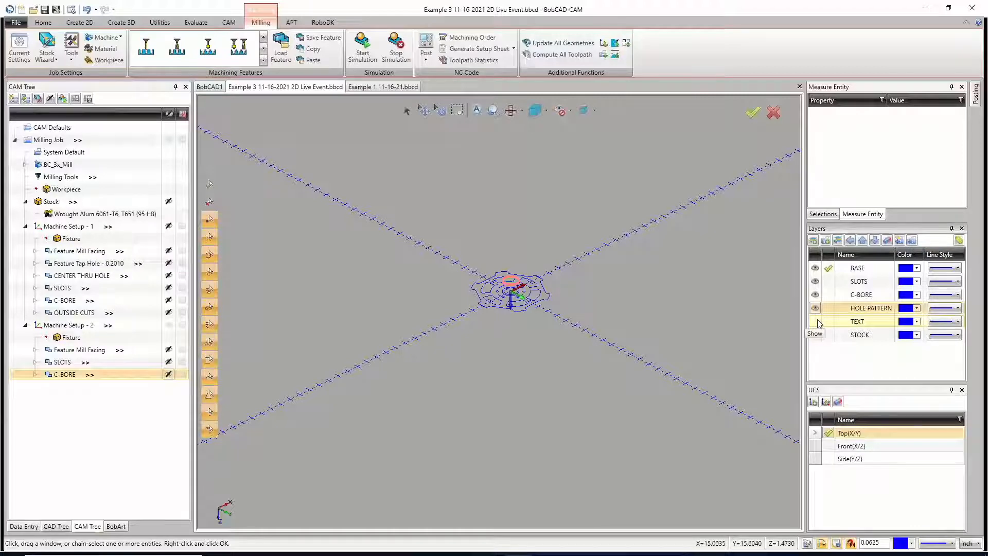
pyautogui.scroll(5, 507, 293)
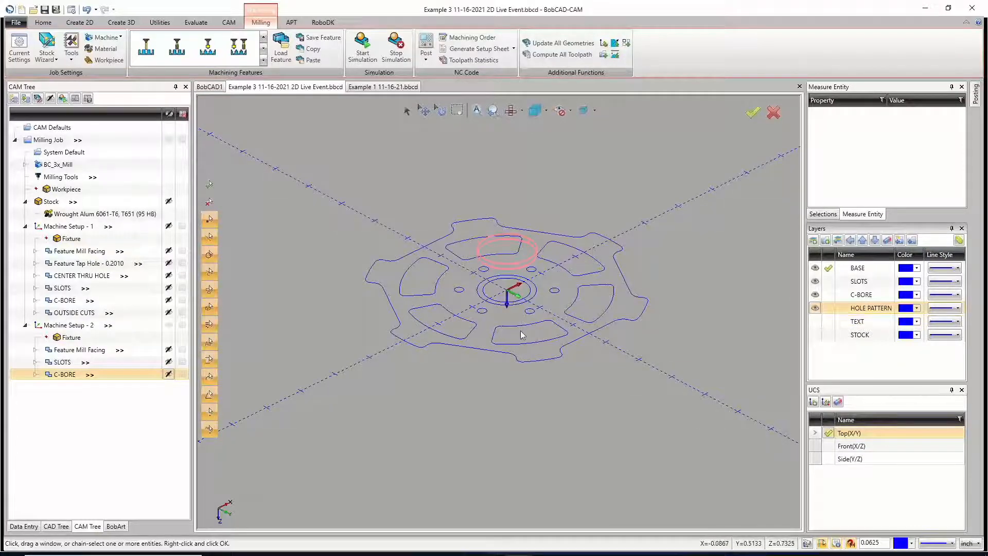
# Step: Simulate the complete milling job at a reduced run speed and examine the machined wheel after both setups
pyautogui.click(362, 48)
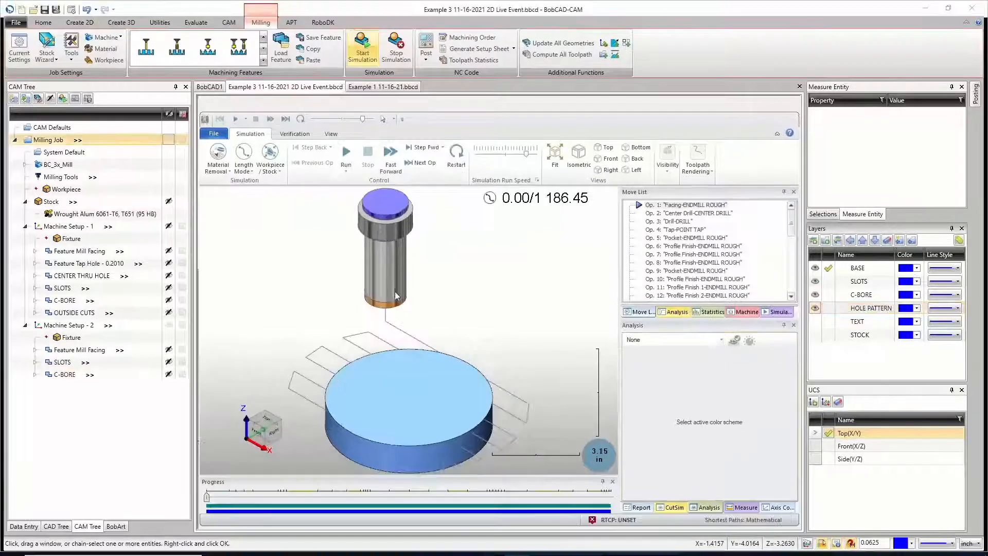
pyautogui.scroll(-5, 386, 286)
pyautogui.scroll(3, 387, 339)
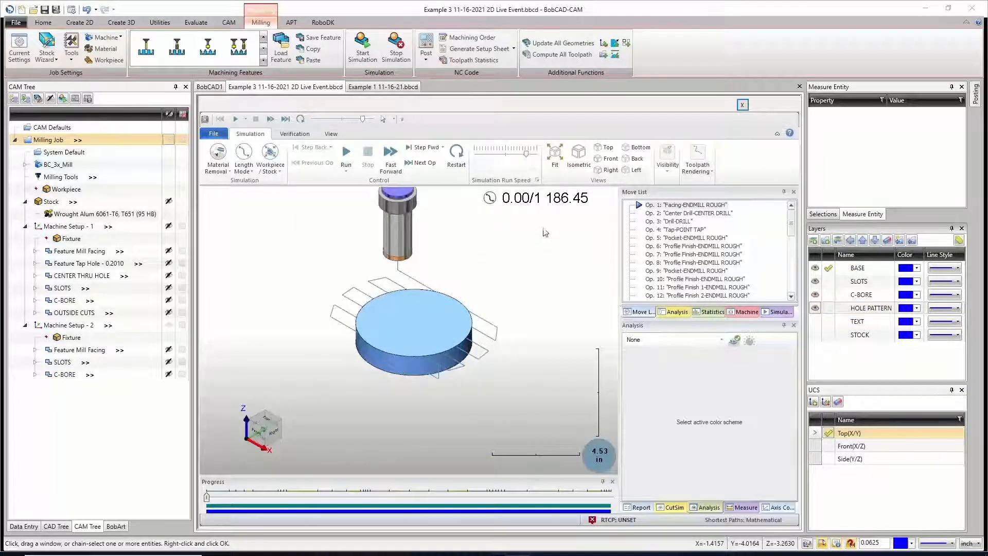
pyautogui.click(504, 154)
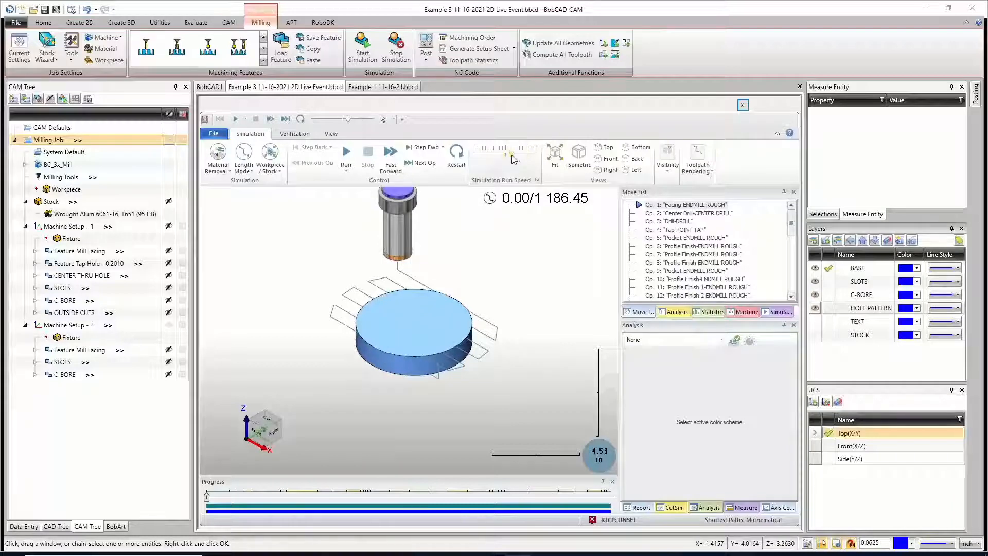
pyautogui.click(346, 154)
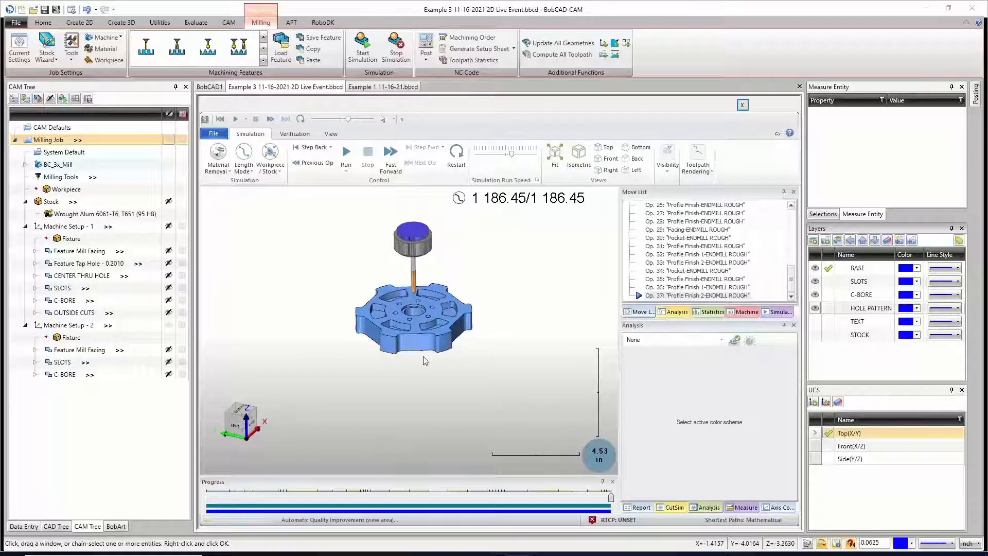
pyautogui.moveTo(425, 360)
pyautogui.mouseDown(button='middle')
pyautogui.moveTo(422, 381)
pyautogui.moveTo(418, 283)
pyautogui.moveTo(434, 378)
pyautogui.moveTo(422, 303)
pyautogui.moveTo(433, 377)
pyautogui.moveTo(432, 353)
pyautogui.moveTo(434, 365)
pyautogui.mouseUp(button='middle')
pyautogui.scroll(-4, 409, 314)
pyautogui.scroll(6, 409, 313)
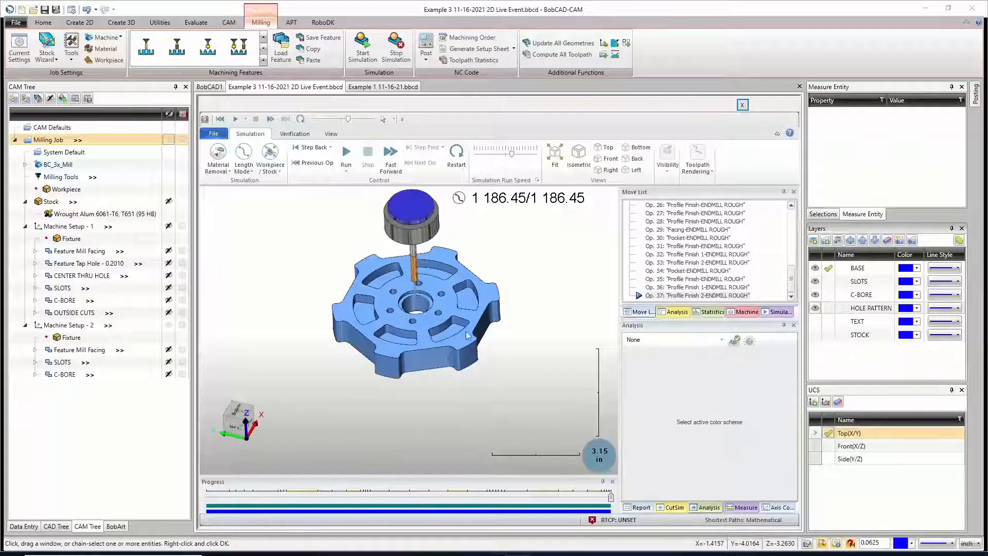
pyautogui.scroll(2, 425, 370)
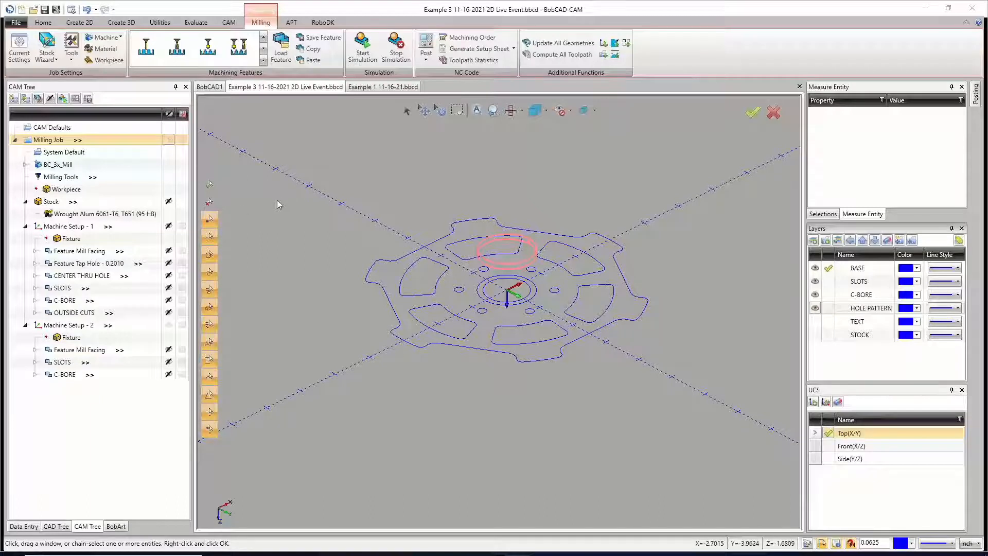
# Step: Expand the BC_3x_Mill machine and limit posting to Feature Mill Facing in both Machine Setup - 1 and Machine Setup - 2
pyautogui.click(26, 165)
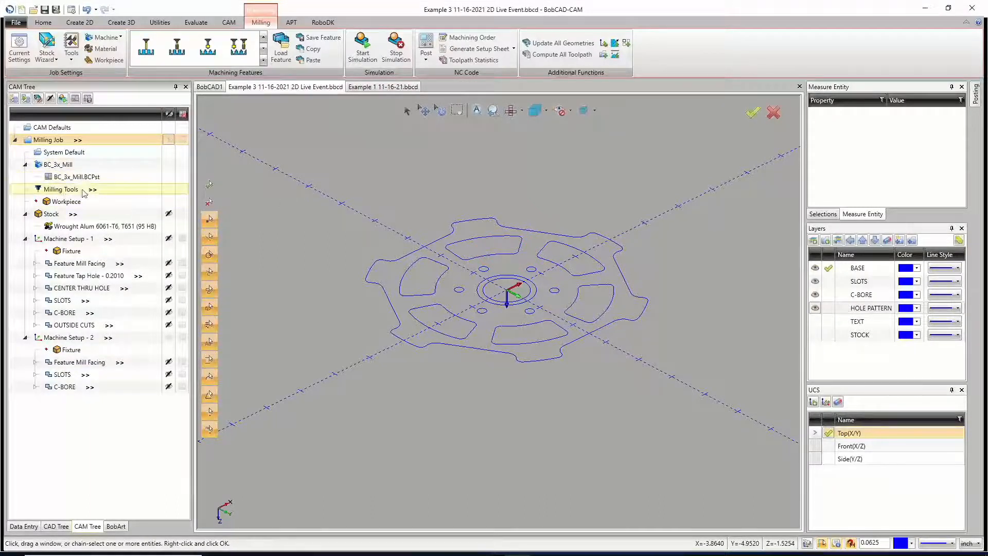
pyautogui.rightClick(76, 239)
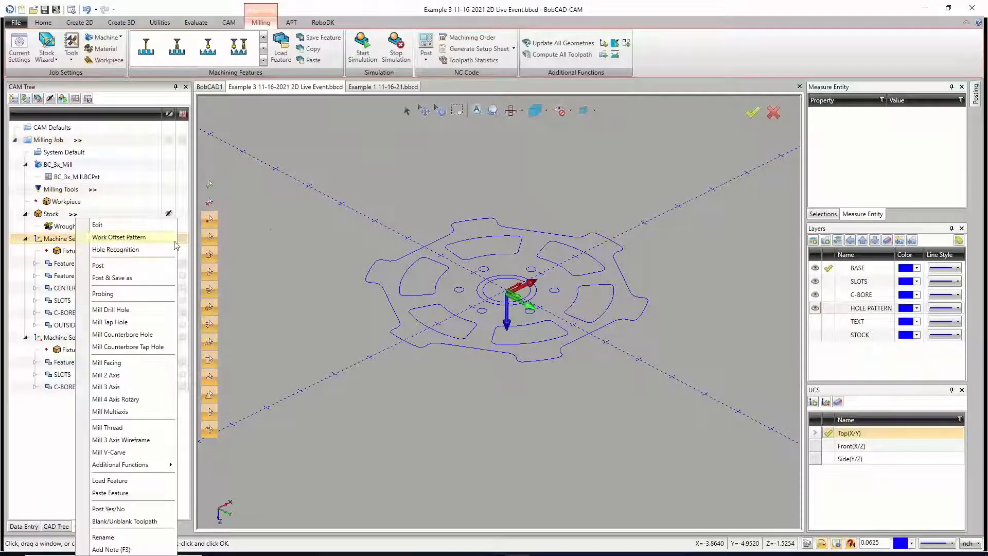
pyautogui.click(262, 228)
pyautogui.click(182, 239)
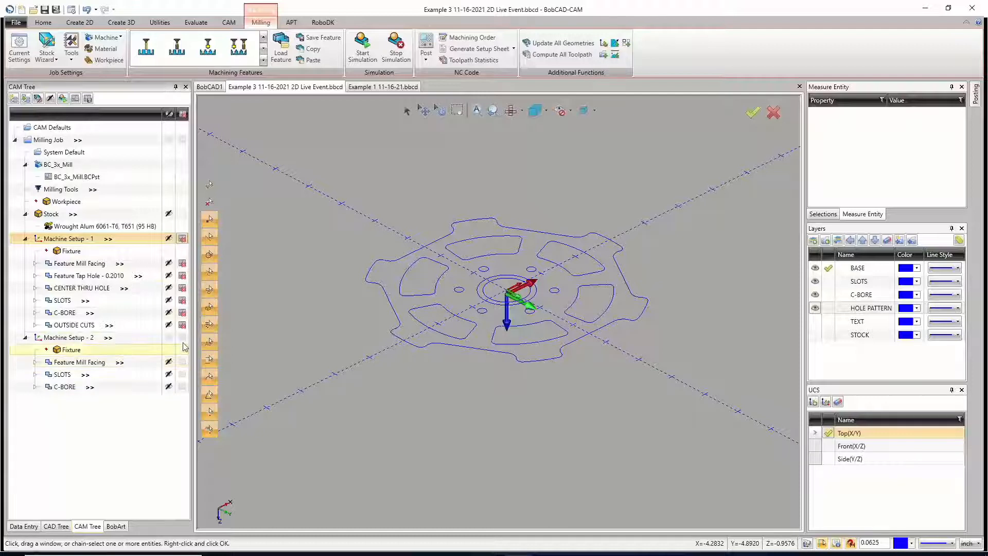
pyautogui.click(183, 338)
pyautogui.click(183, 362)
pyautogui.click(182, 262)
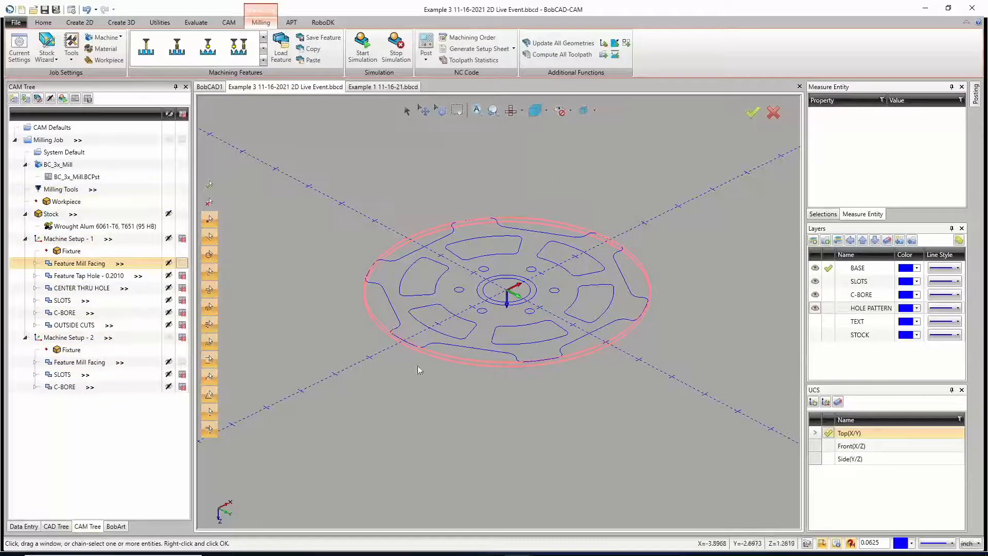
# Step: Post the NC code for the milling job with only the two facing features enabled
pyautogui.rightClick(48, 142)
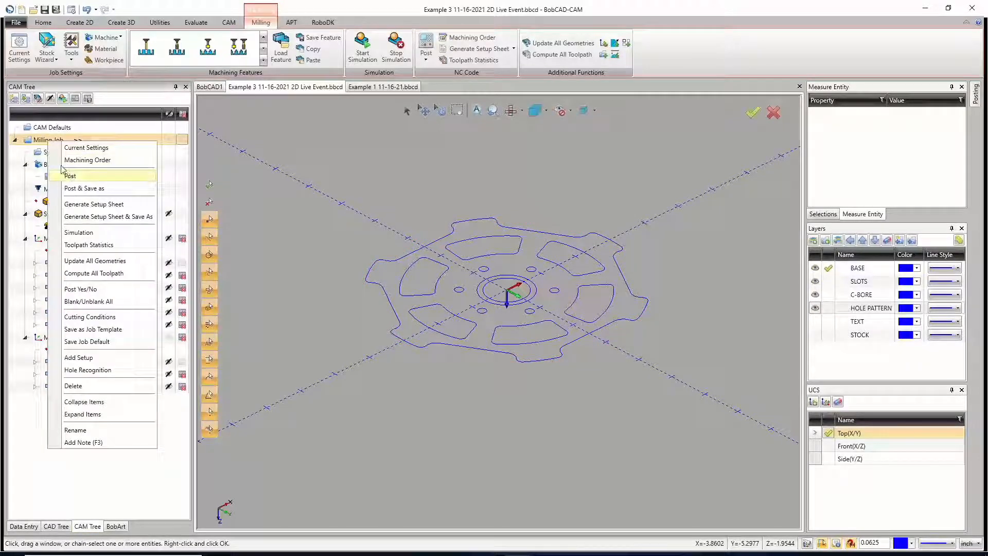
pyautogui.click(325, 190)
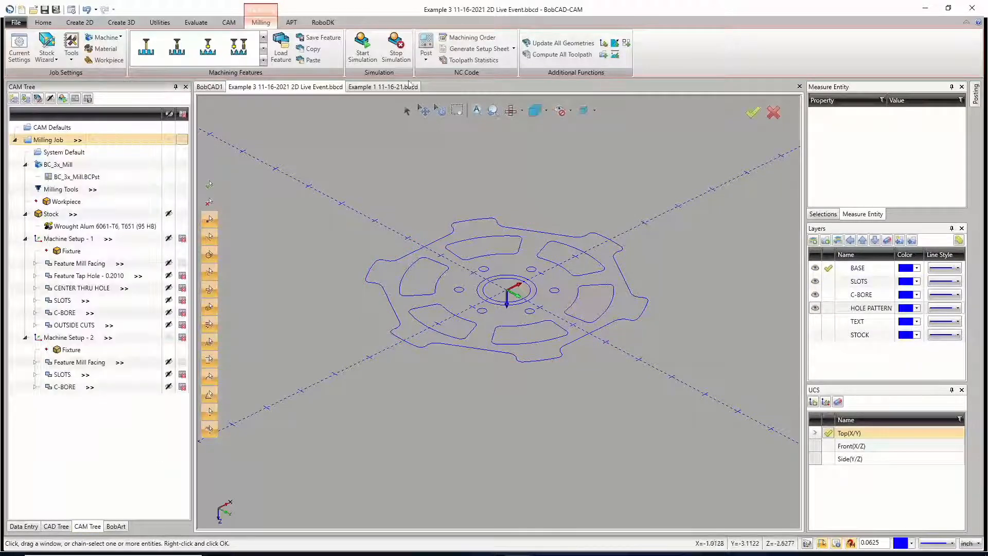
pyautogui.click(427, 43)
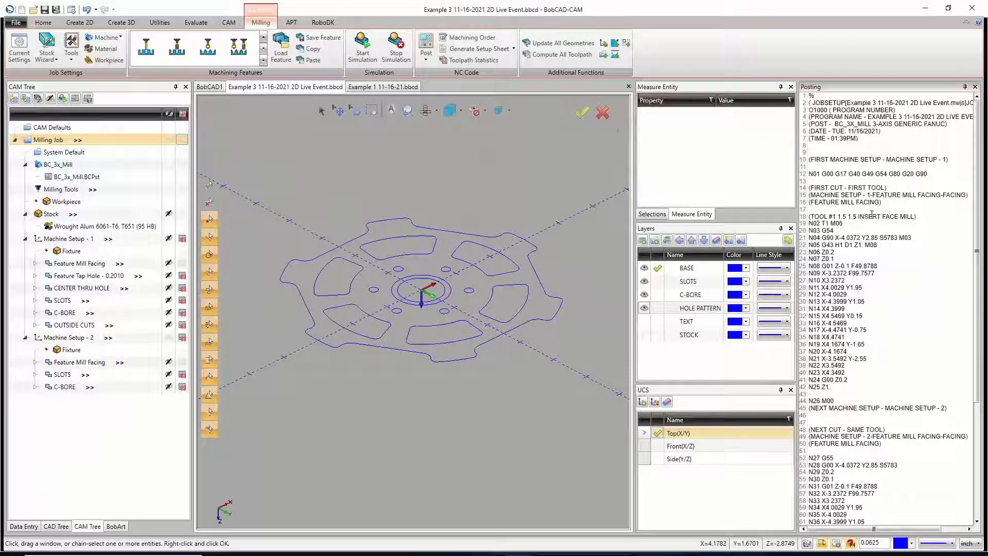
# Step: Highlight the G54 and G55 work offset lines and the M00 line between the machine setups in the posted code
pyautogui.scroll(-2, 864, 218)
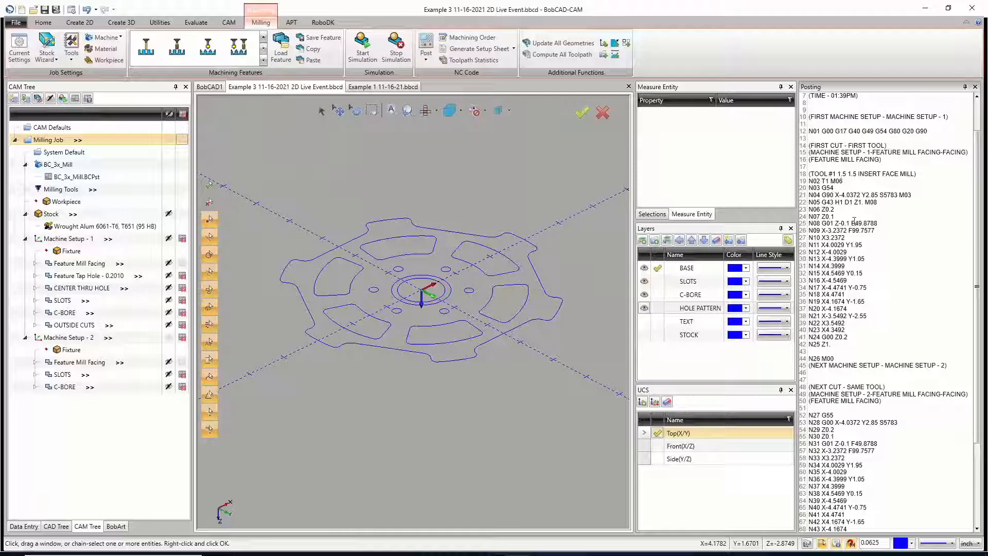
pyautogui.moveTo(837, 188); pyautogui.dragTo(809, 189)
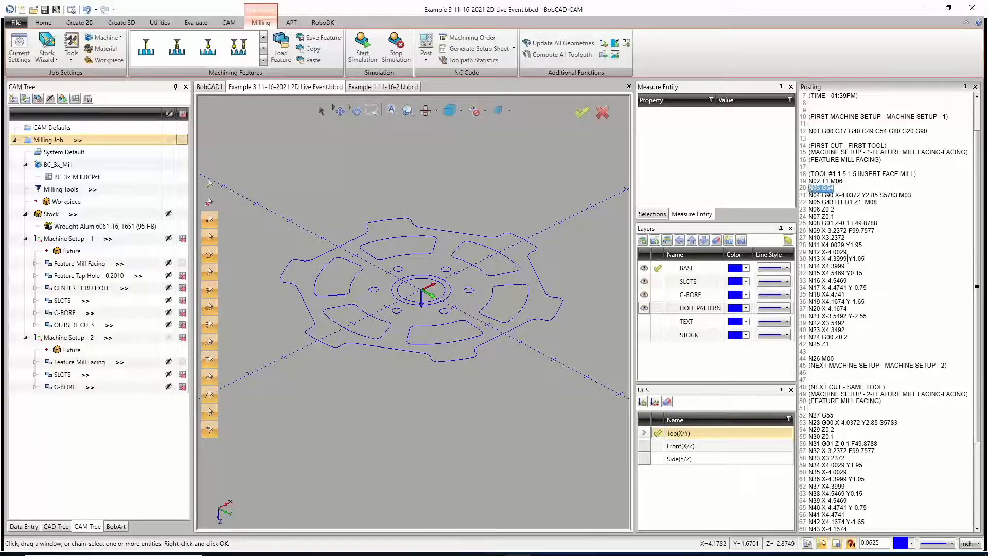
pyautogui.scroll(-4, 847, 259)
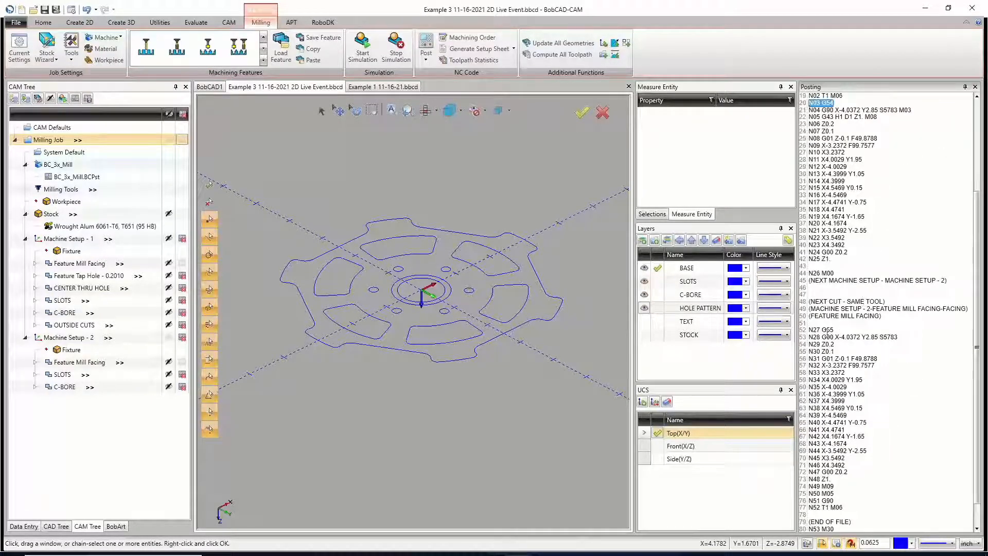
pyautogui.moveTo(833, 331); pyautogui.dragTo(806, 335)
pyautogui.click(860, 314)
pyautogui.moveTo(829, 273); pyautogui.dragTo(807, 273)
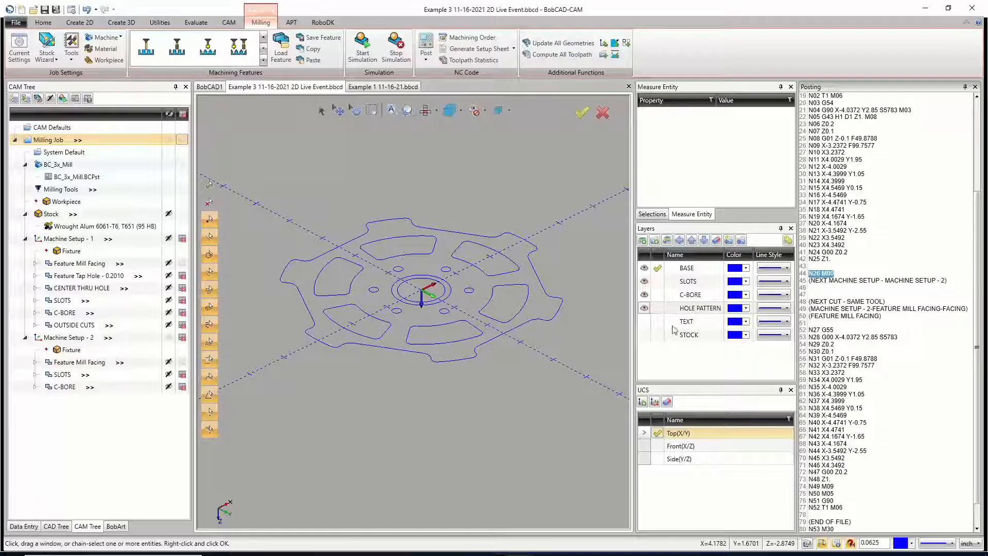
# Step: Enable posting for all of Machine Setup - 1 while excluding Machine Setup - 2, and post the NC code
pyautogui.click(181, 339)
pyautogui.click(181, 339)
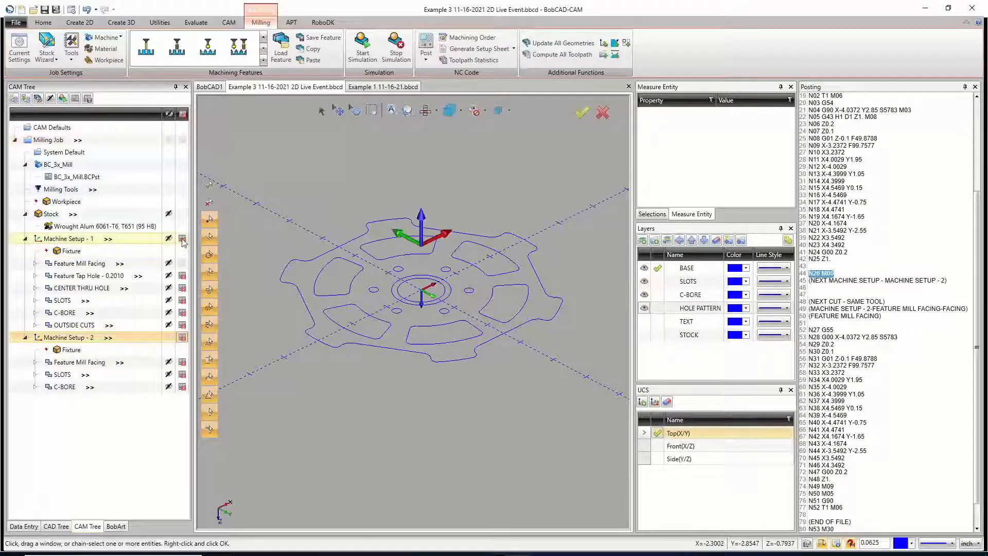
pyautogui.click(182, 239)
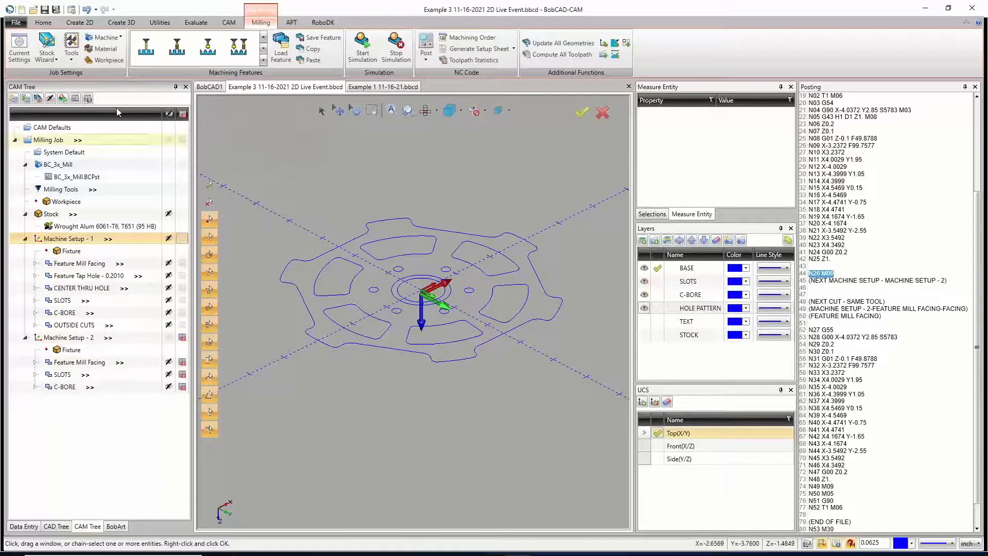
pyautogui.click(426, 45)
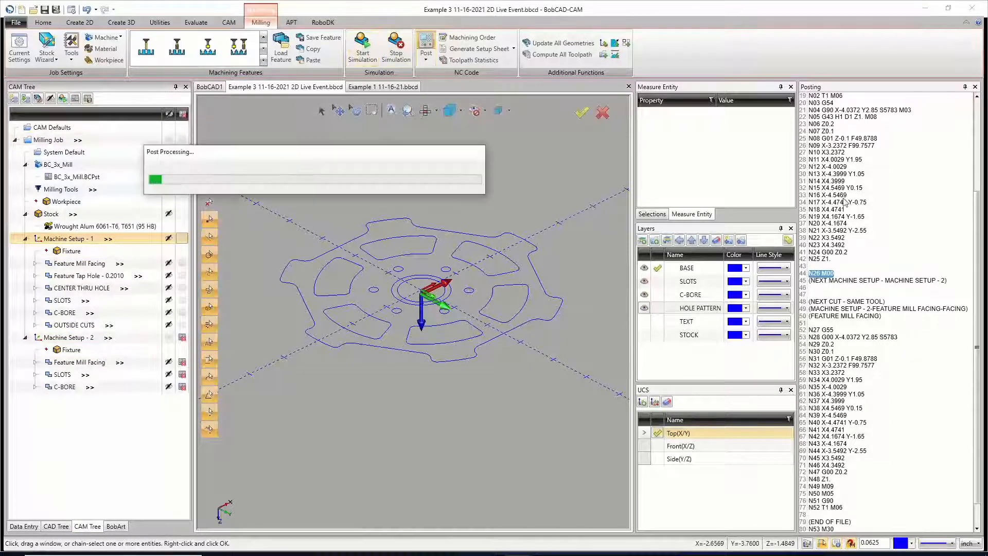
pyautogui.scroll(6, 875, 349)
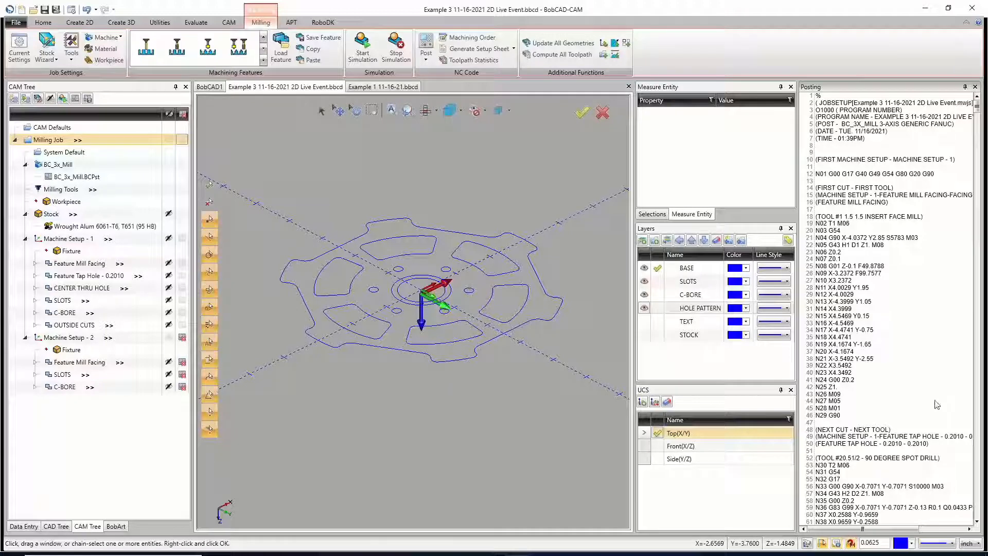
# Step: Re-enable posting for Machine Setup - 2, compare the origins of both machine setups and look through the posted code
pyautogui.click(182, 338)
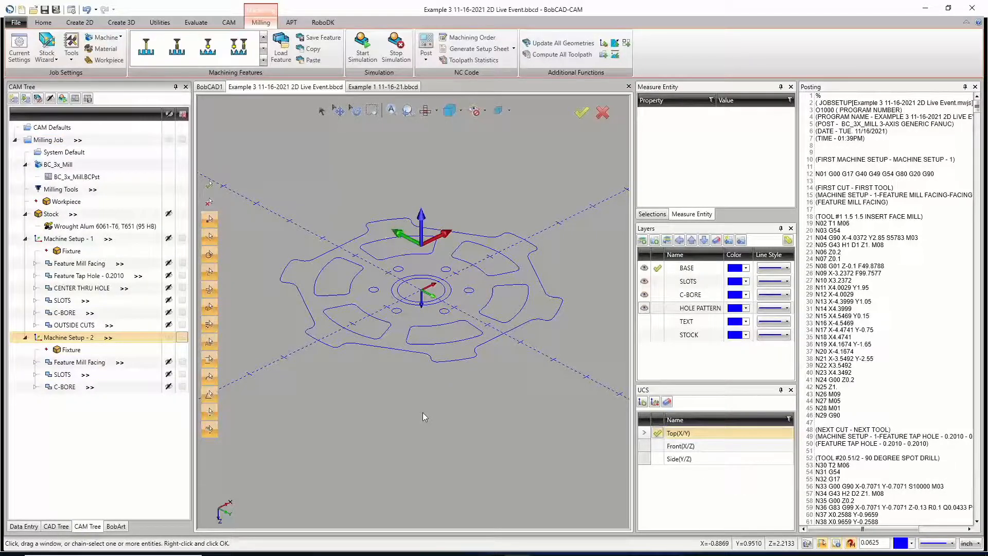
pyautogui.click(76, 239)
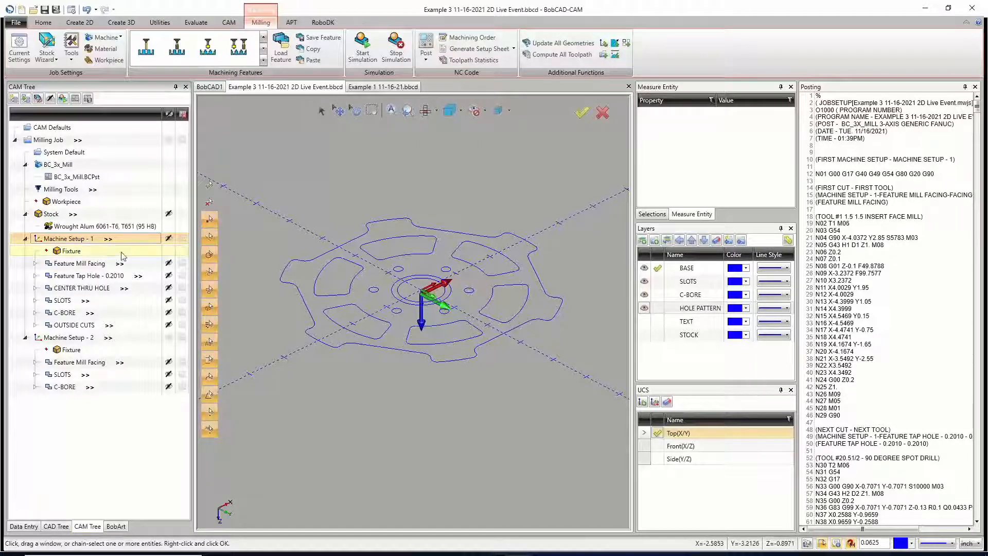
pyautogui.click(88, 338)
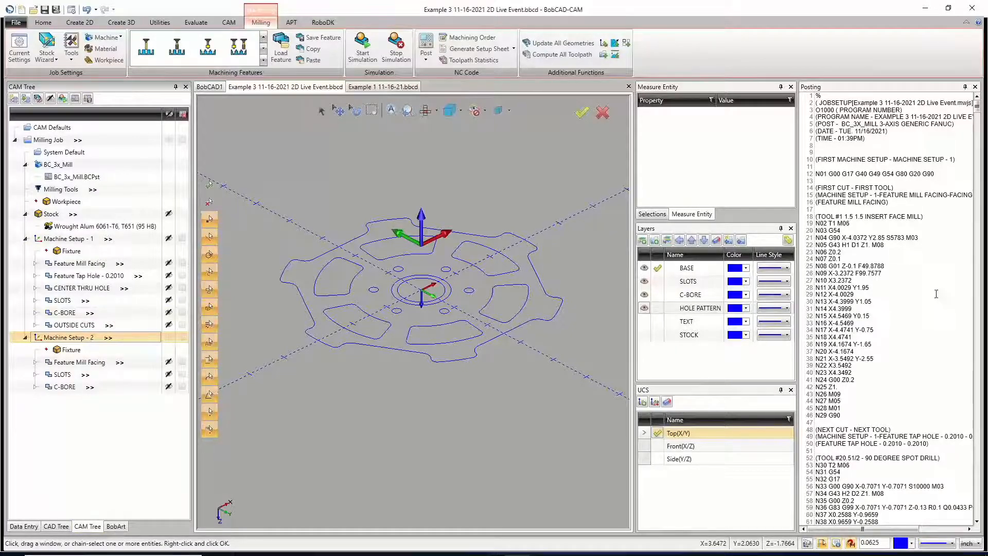
pyautogui.scroll(-20, 869, 322)
pyautogui.scroll(-20, 868, 323)
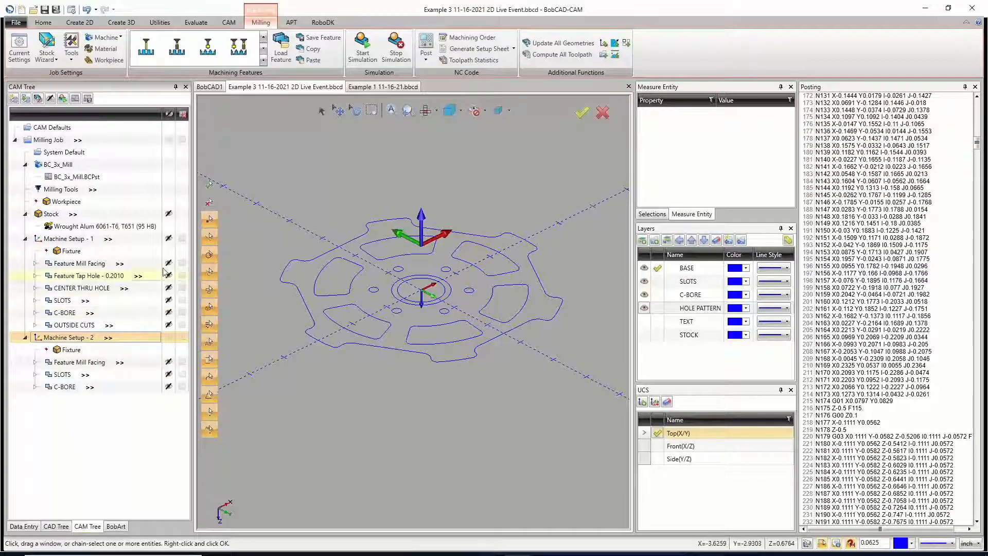
# Step: Exclude Machine Setup - 2 from posting again and repost the NC code for Machine Setup - 1 only
pyautogui.click(182, 239)
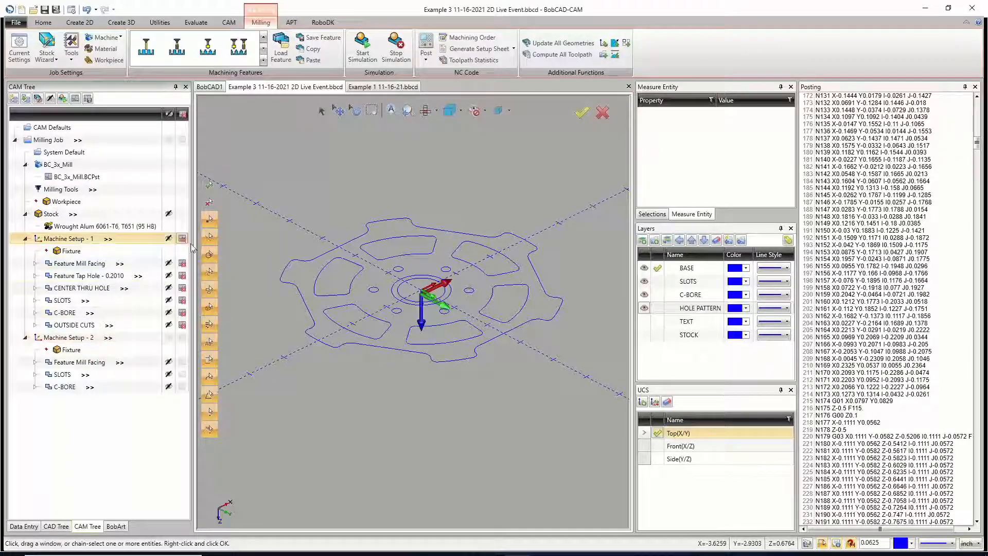
pyautogui.click(182, 337)
pyautogui.click(133, 238)
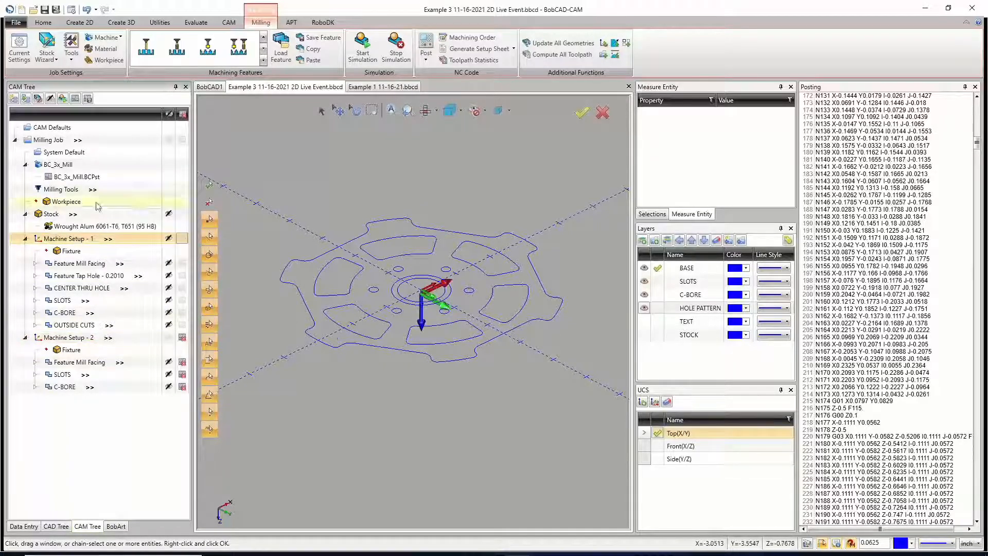
pyautogui.click(426, 48)
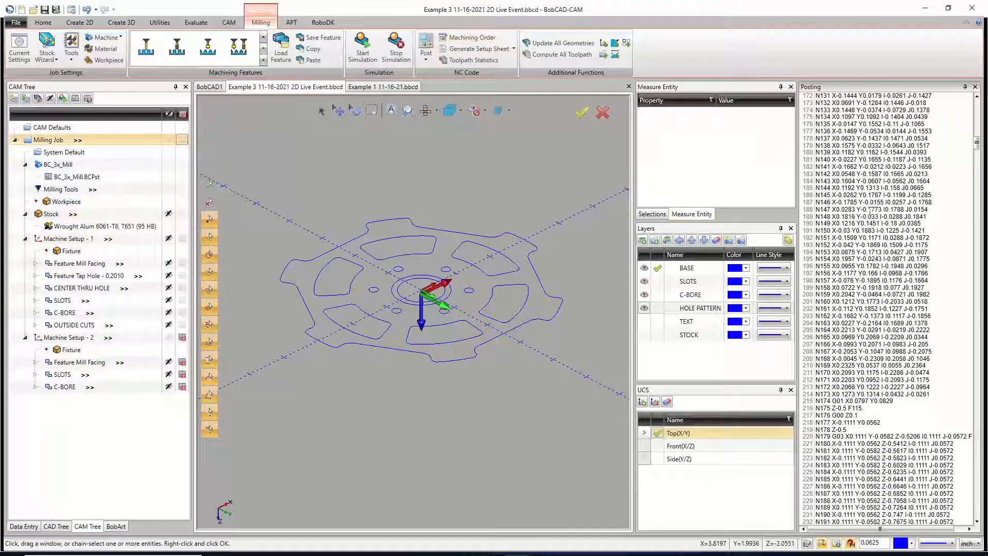
pyautogui.rightClick(868, 213)
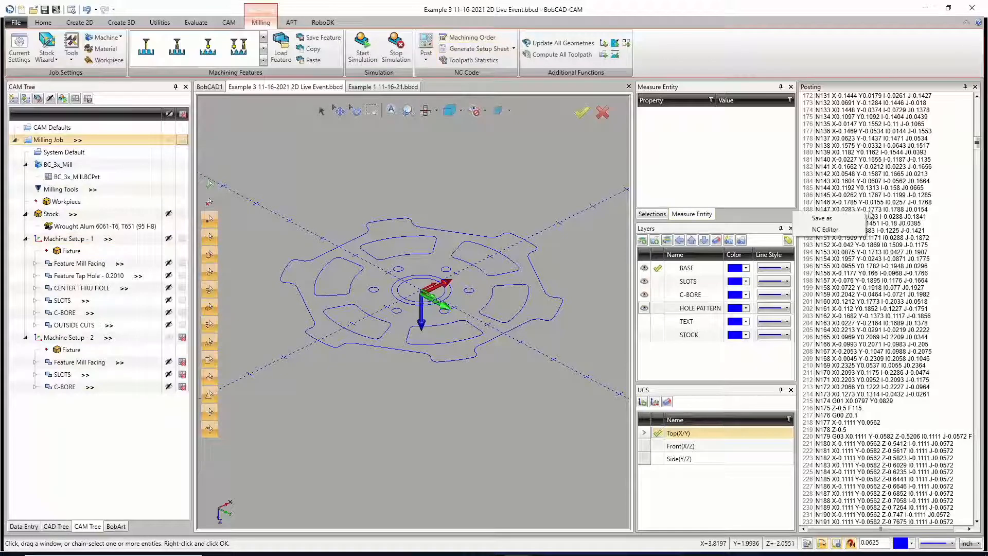
pyautogui.click(839, 218)
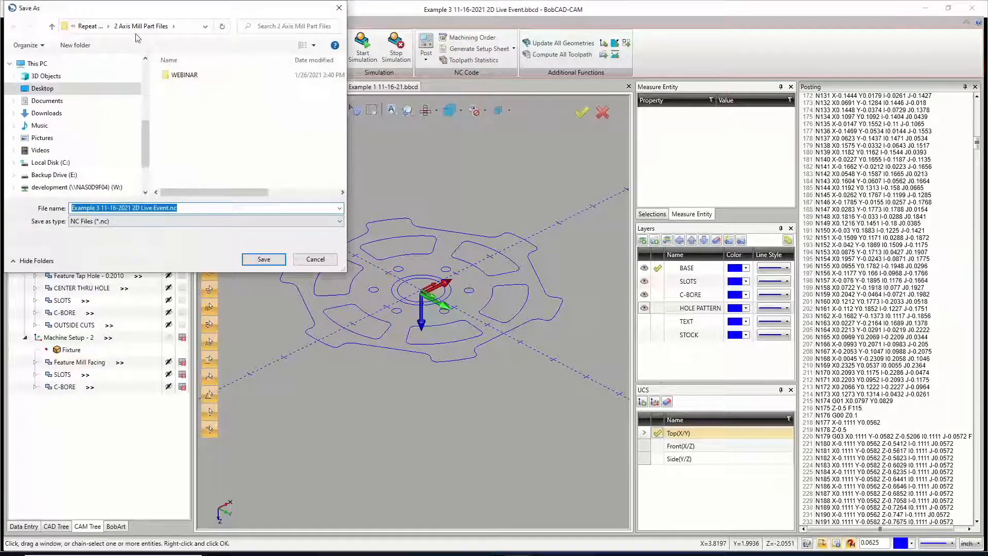
pyautogui.click(170, 208)
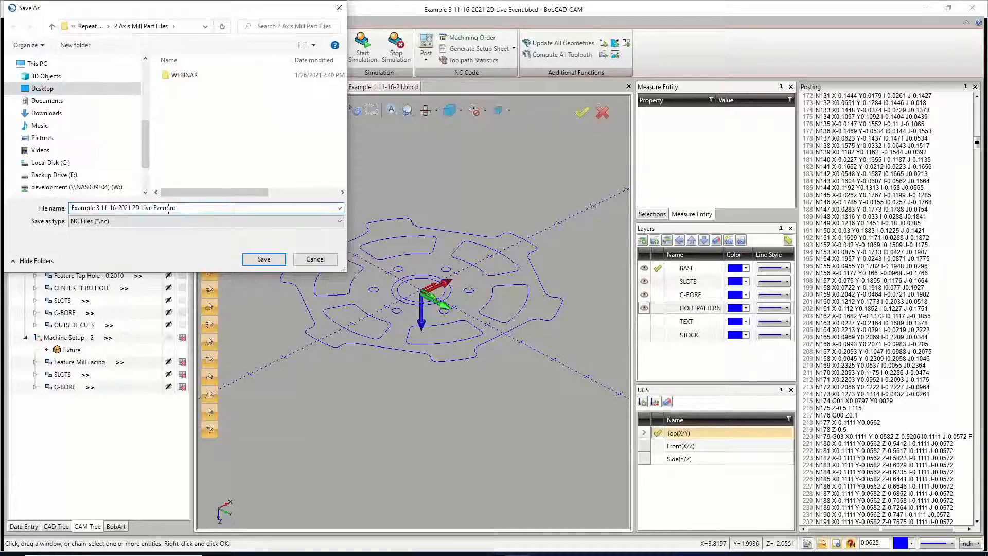
pyautogui.write('tOP')
pyautogui.press('BackSpace')
pyautogui.press('BackSpace')
pyautogui.click(256, 260)
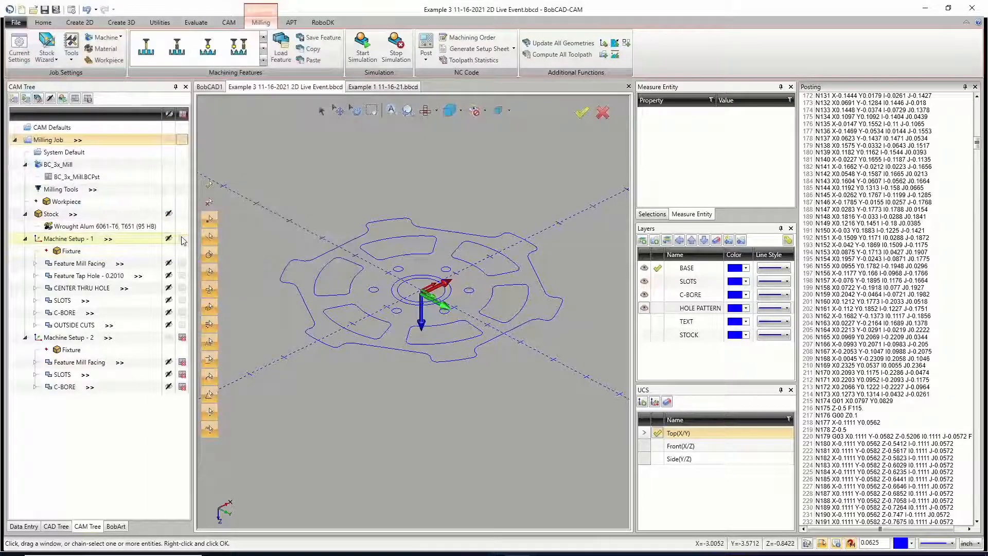
# Step: Post only Machine Setup - 2 and save its code as a separate NC file, basing the name on the OP1 file
pyautogui.click(183, 341)
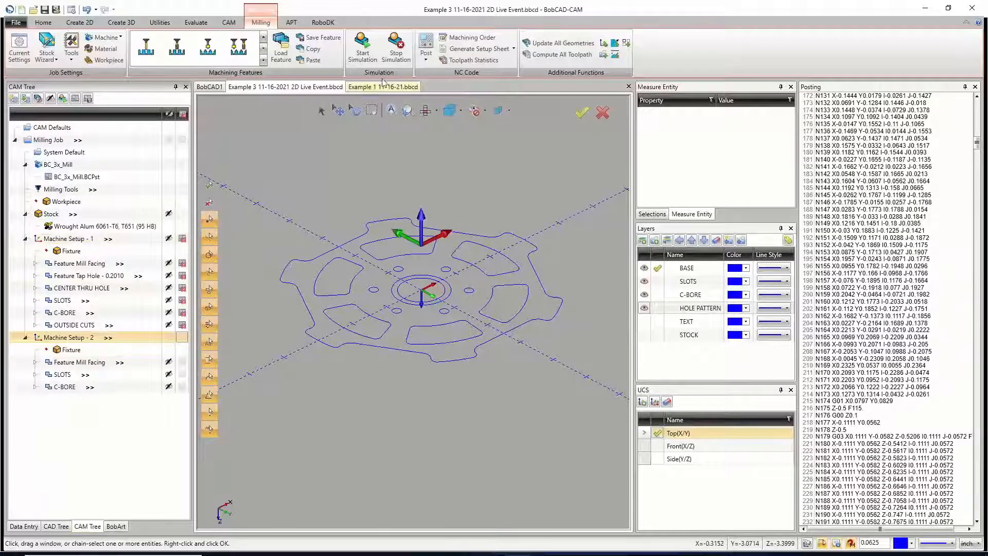
pyautogui.click(426, 48)
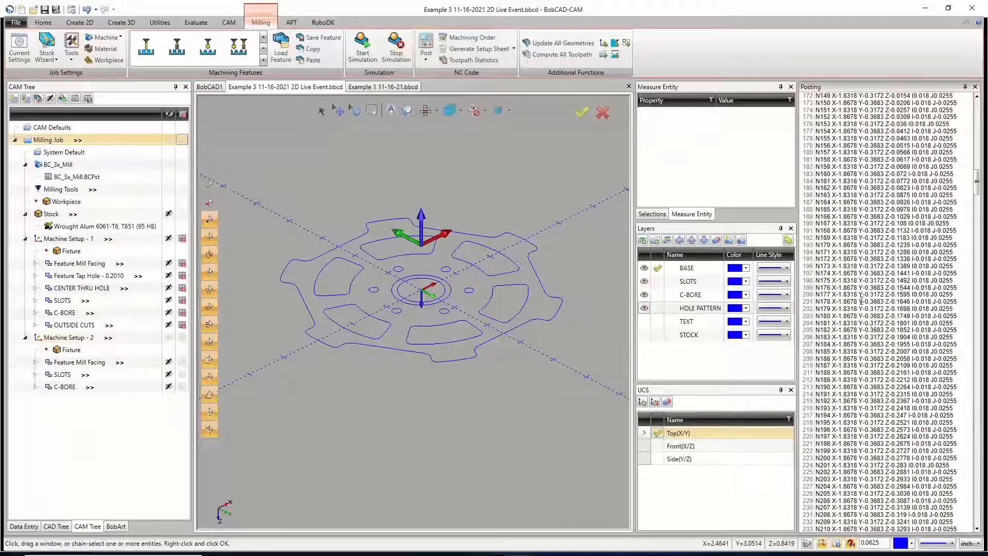
pyautogui.rightClick(889, 270)
pyautogui.click(843, 275)
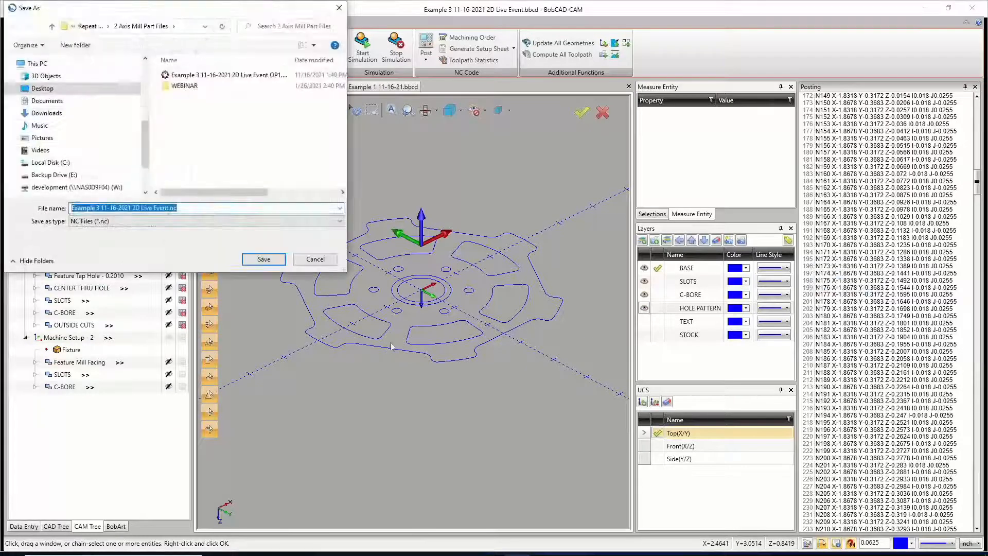
pyautogui.click(190, 76)
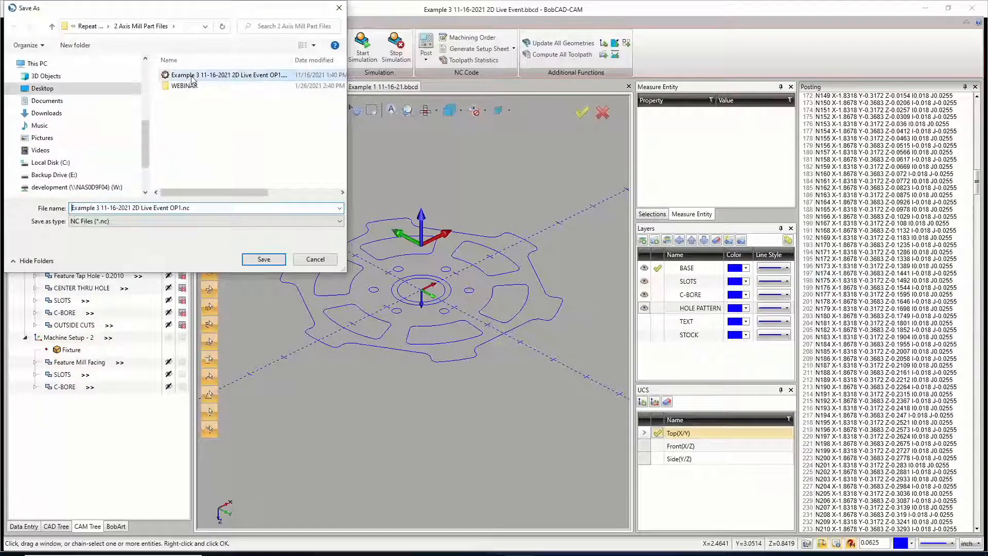
pyautogui.click(179, 208)
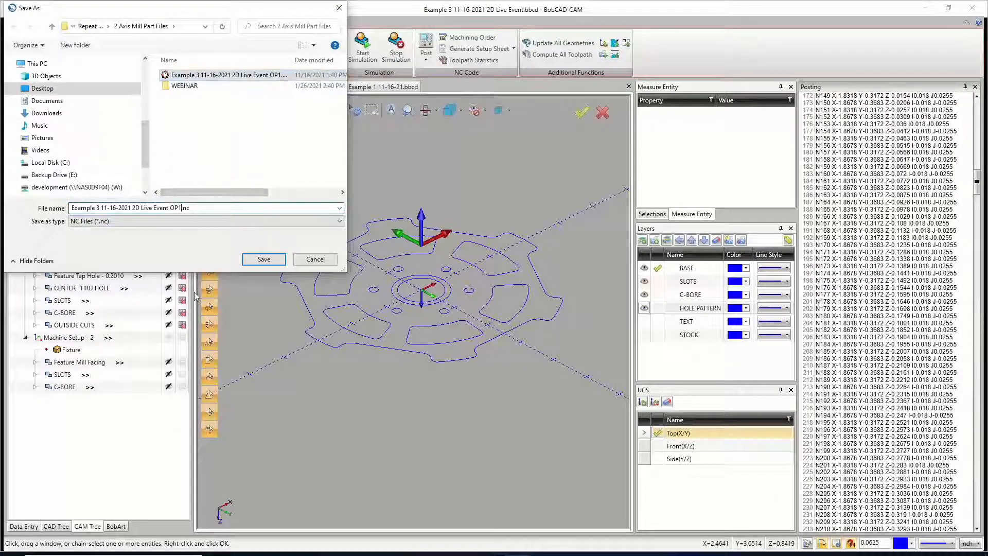
pyautogui.click(261, 260)
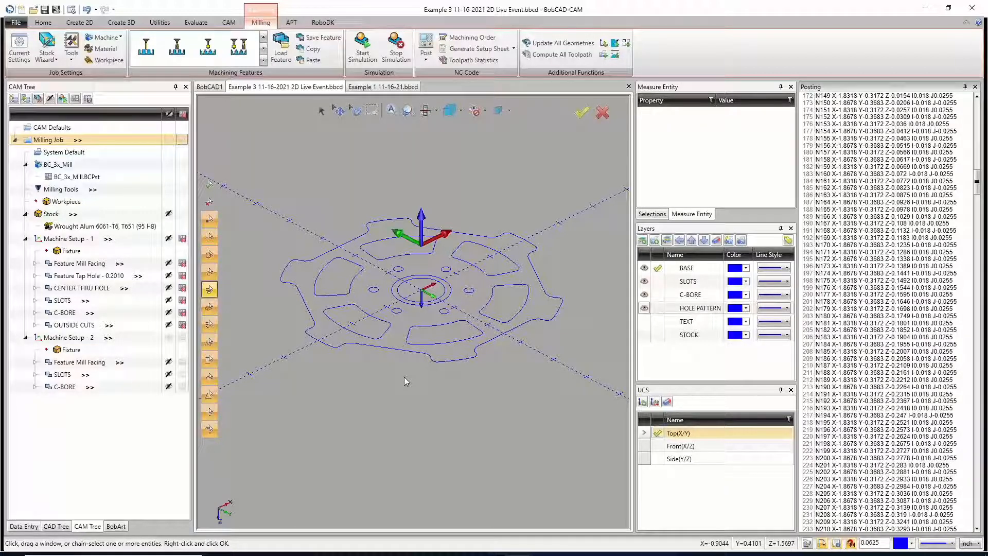
# Step: Collapse the Posting window and expand the BC_3x_Mill machine in Example 1 11-16-21 to show its post processor
pyautogui.click(965, 87)
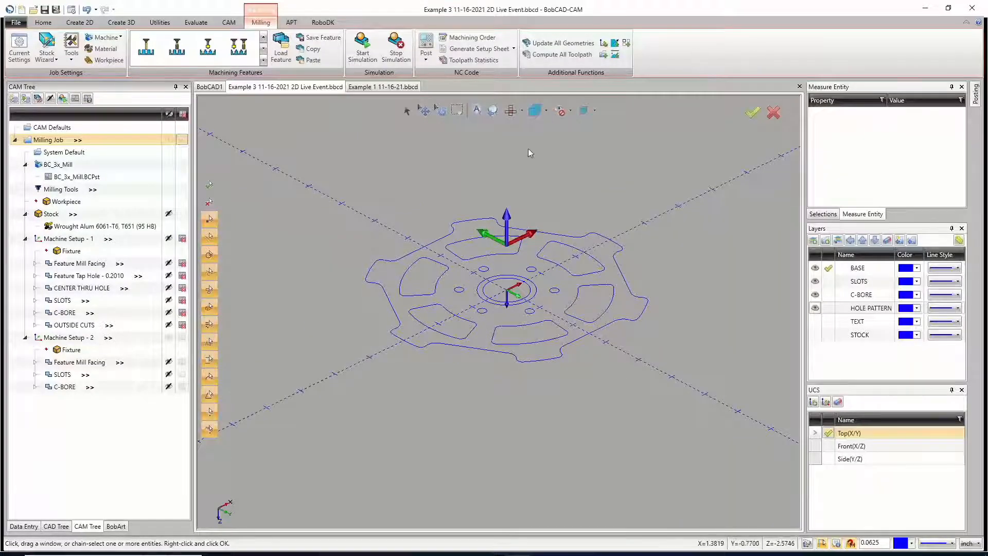
pyautogui.click(391, 87)
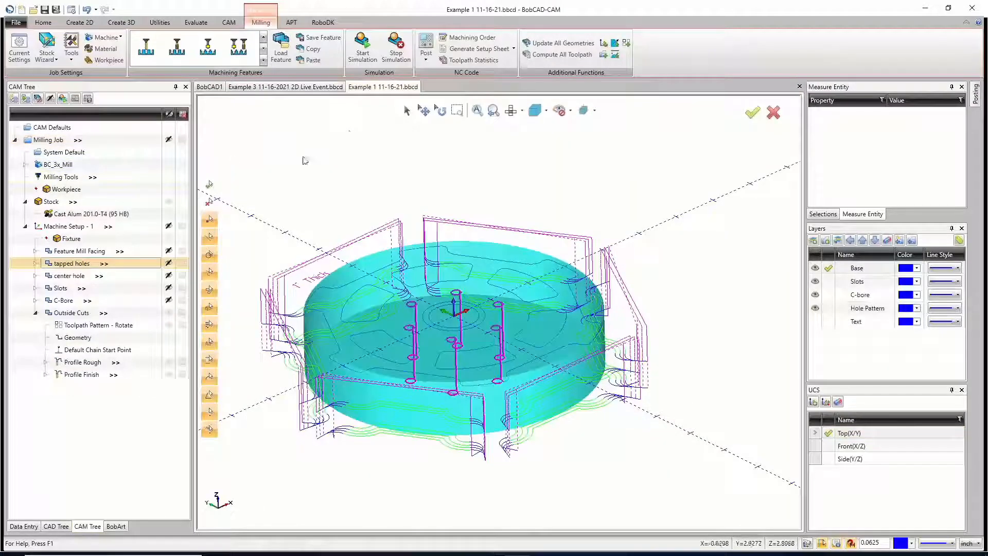
pyautogui.click(25, 164)
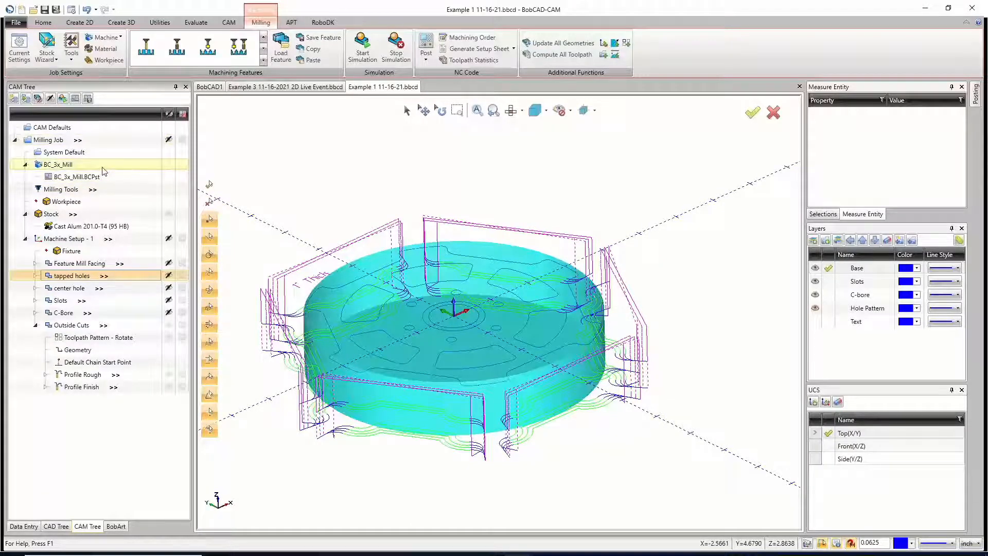
# Step: Return to Example 3 and open the file selection for replacing the BC_3x_Mill.BCPst post processor
pyautogui.click(308, 87)
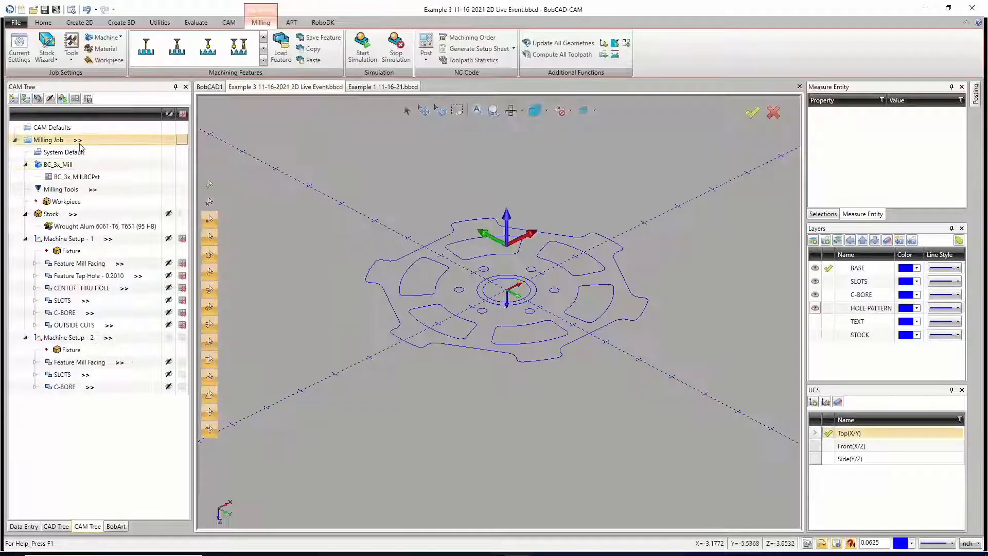
pyautogui.click(77, 177)
pyautogui.click(91, 179)
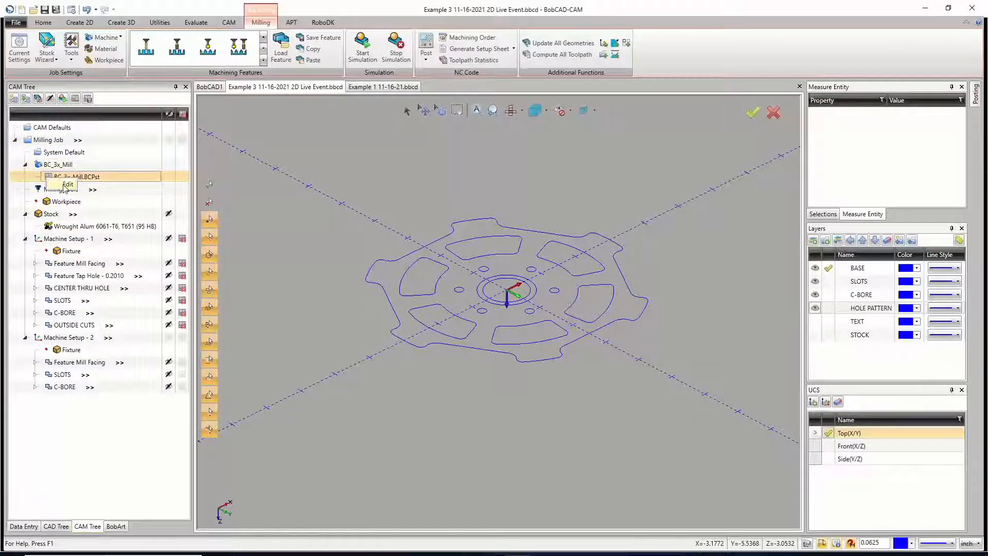
pyautogui.doubleClick(77, 180)
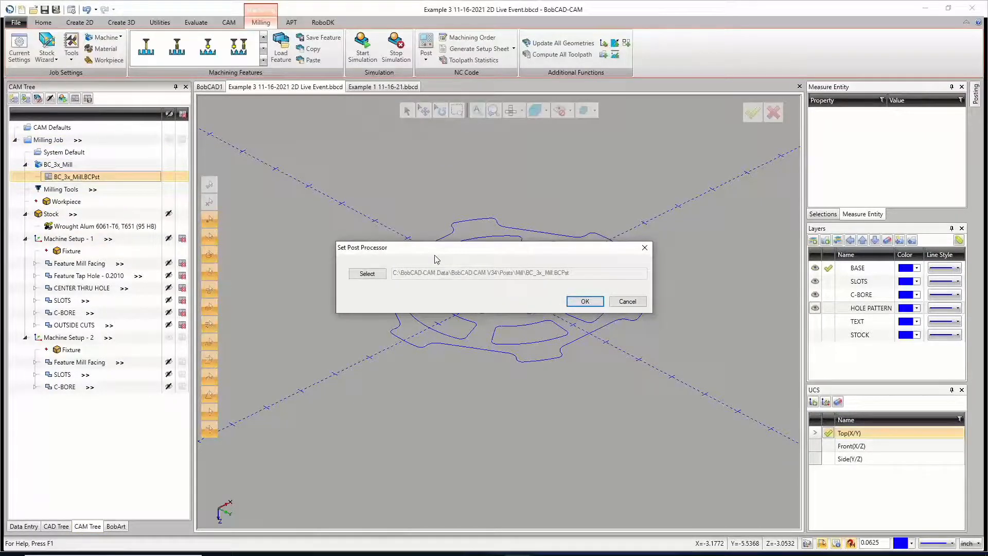
pyautogui.click(381, 278)
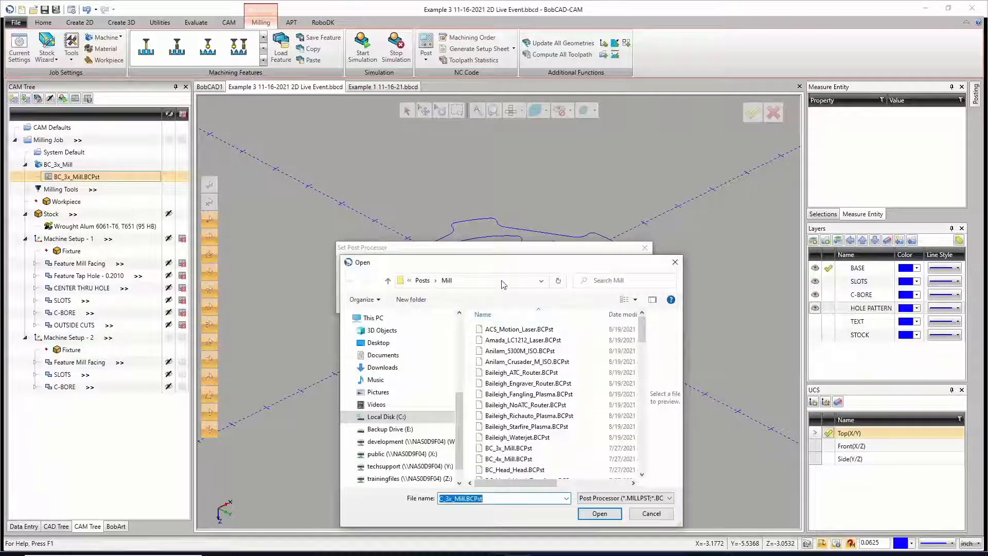
# Step: Assign BC_3x_Mill.BCPst from C:\BobCAD-CAM Data\BobCAD-CAM V34\Posts\Mill as Example 3's post processor and post the program again
pyautogui.moveTo(502, 265); pyautogui.dragTo(472, 136)
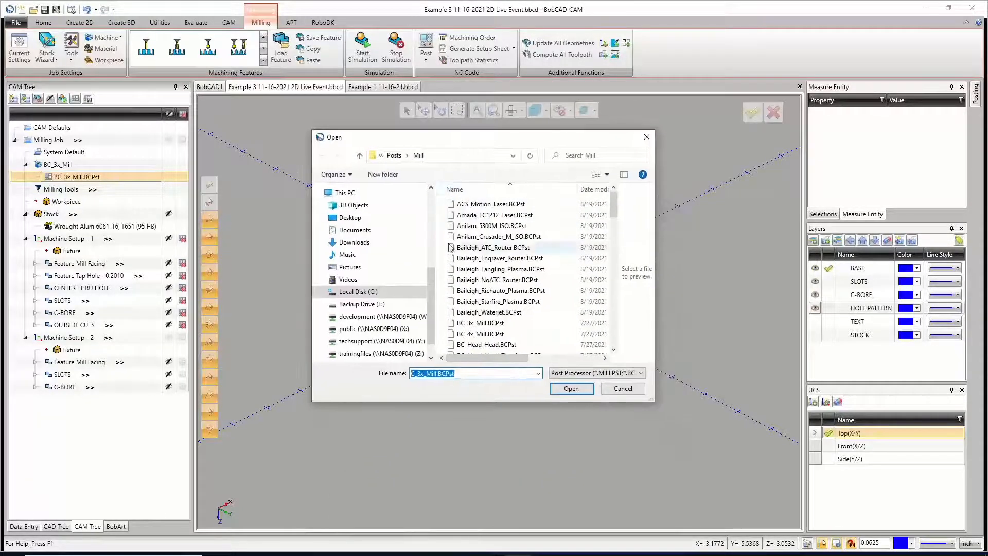
pyautogui.click(366, 292)
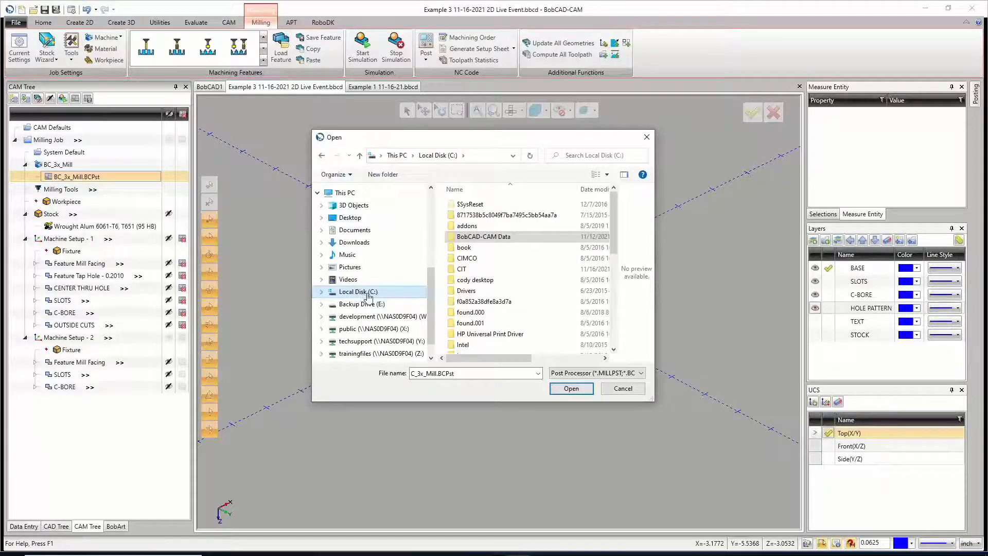
pyautogui.doubleClick(493, 238)
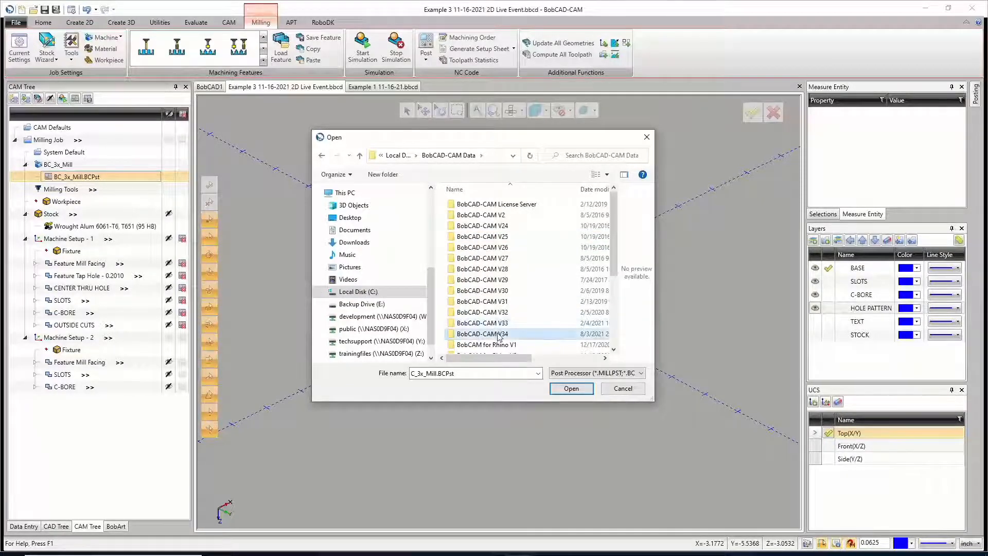
pyautogui.doubleClick(491, 334)
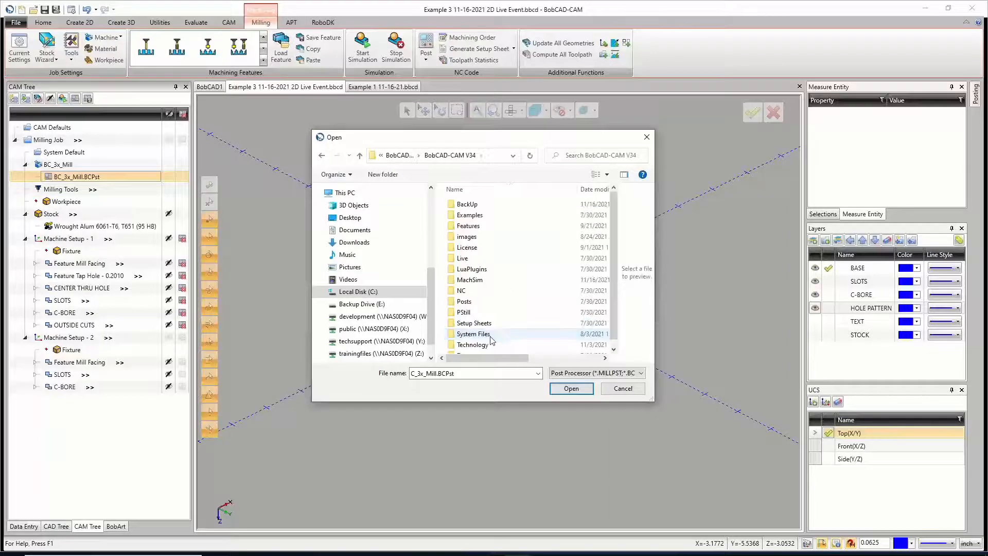
pyautogui.doubleClick(464, 301)
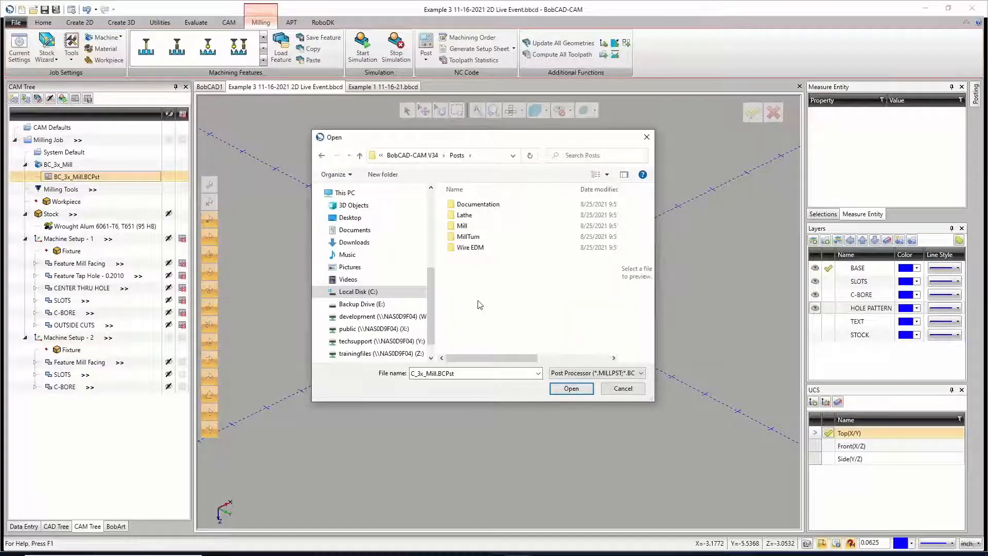
pyautogui.doubleClick(463, 227)
pyautogui.scroll(-1, 486, 286)
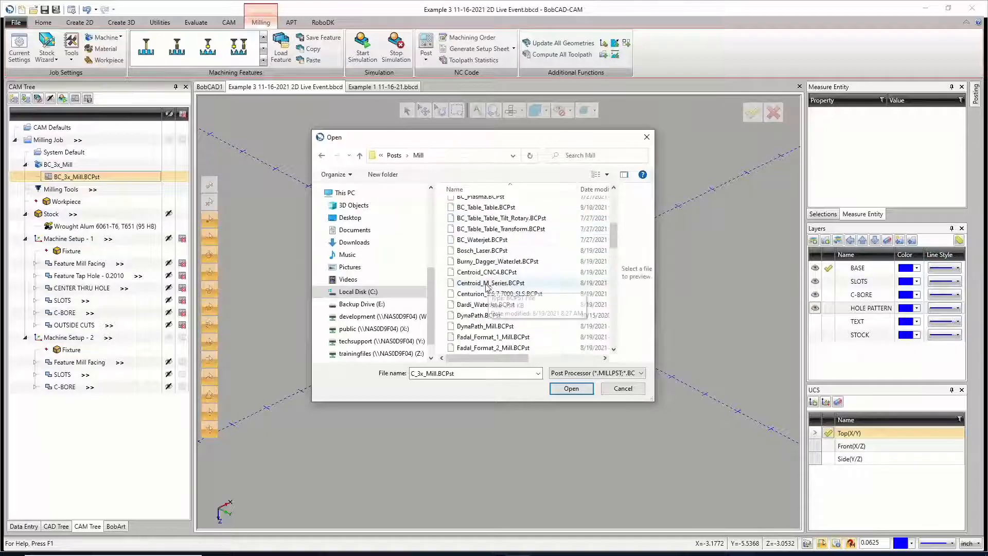
pyautogui.scroll(3, 487, 286)
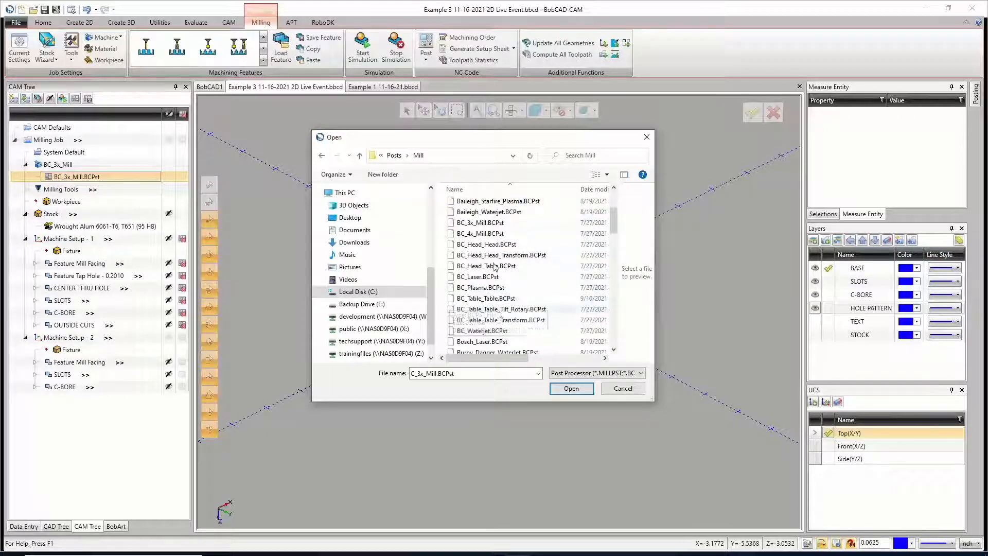
pyautogui.doubleClick(480, 224)
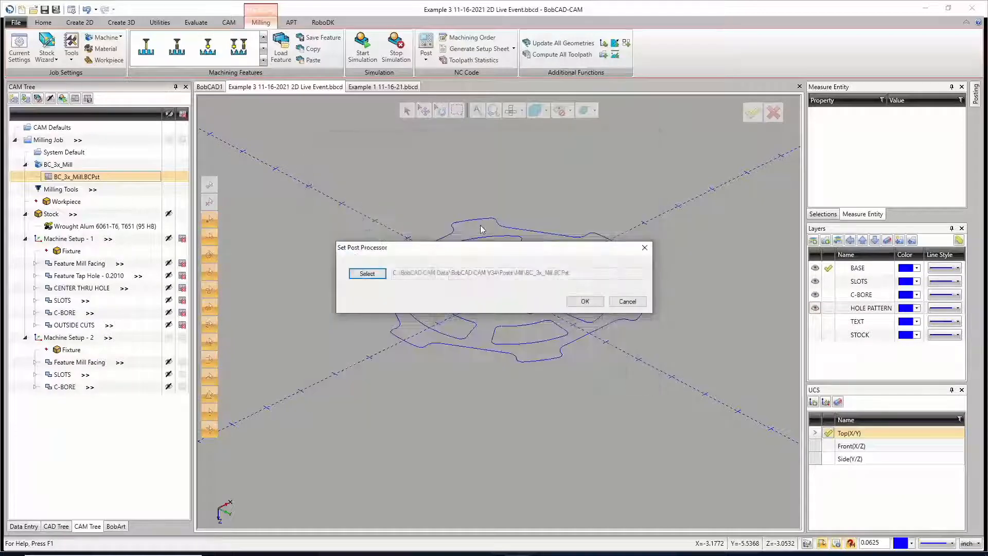
pyautogui.click(585, 301)
pyautogui.click(425, 50)
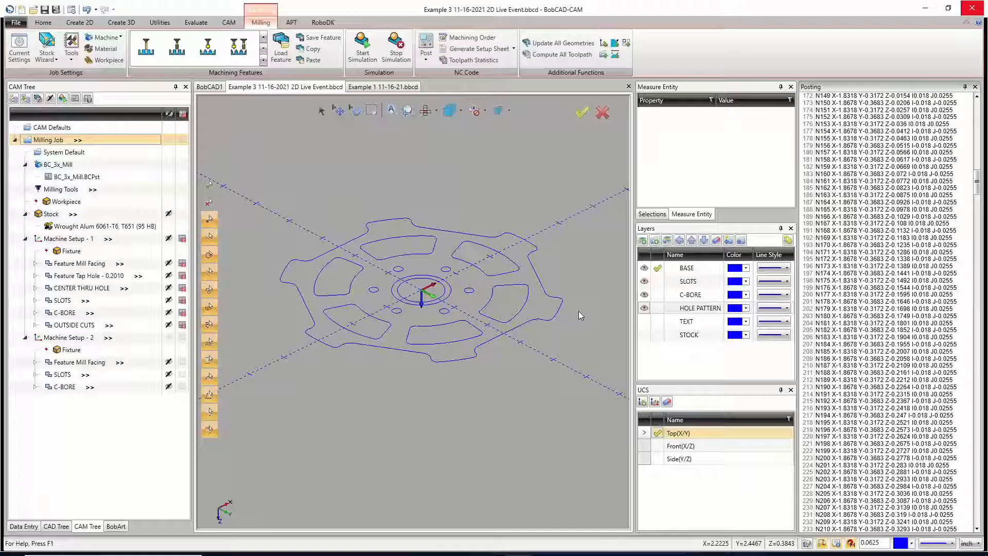
# Step: Set the CAM Tree style to Classic in the system's CAM settings
pyautogui.click(183, 239)
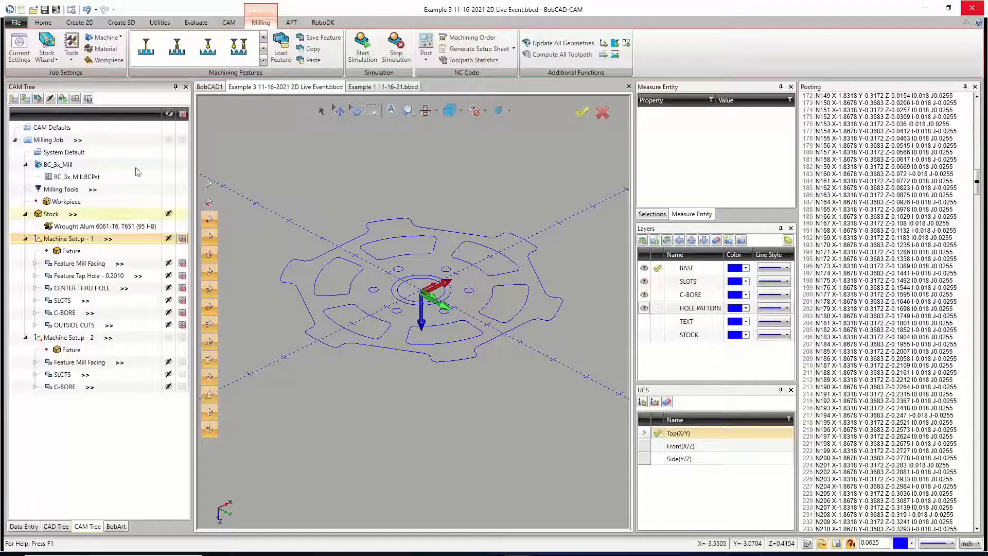
pyautogui.click(71, 9)
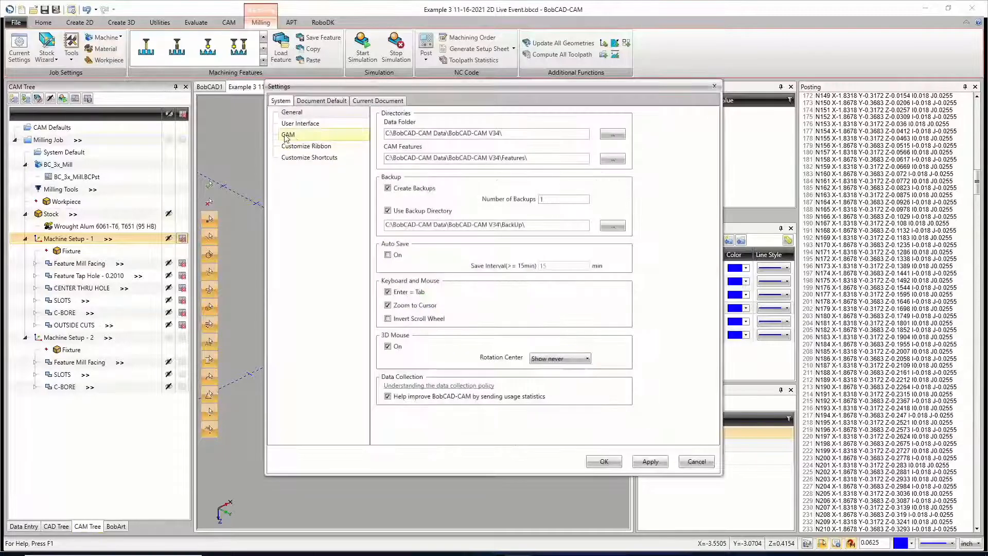
pyautogui.click(298, 126)
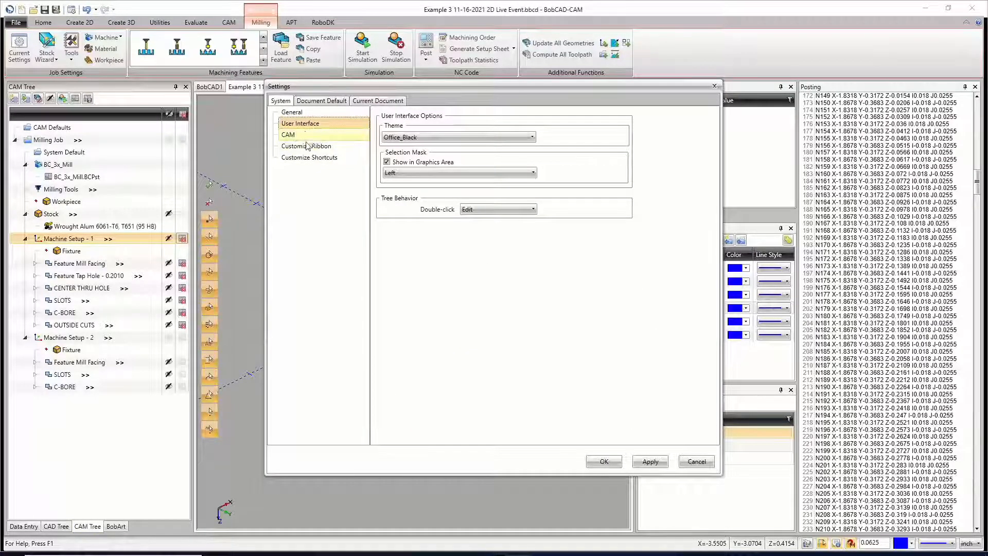
pyautogui.click(322, 135)
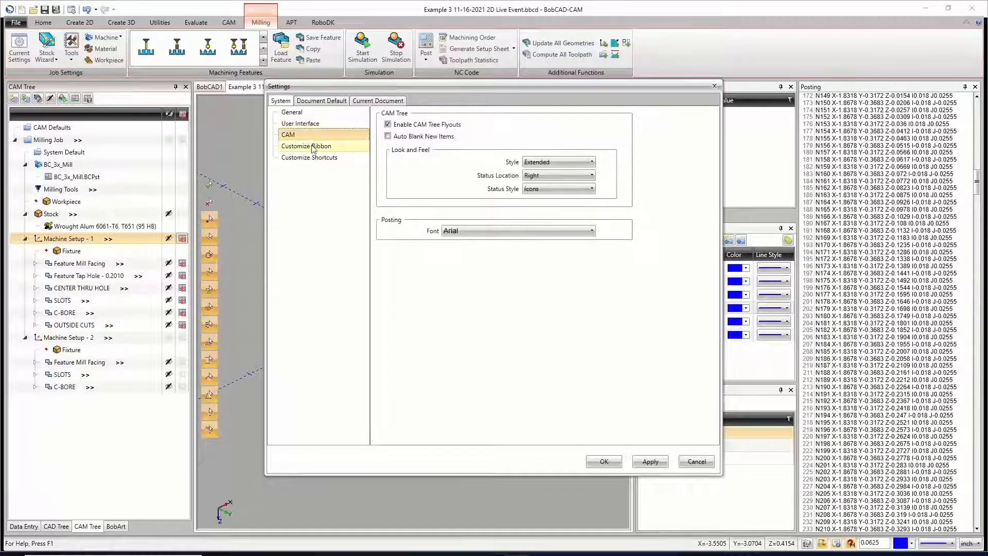
pyautogui.click(558, 162)
pyautogui.click(535, 175)
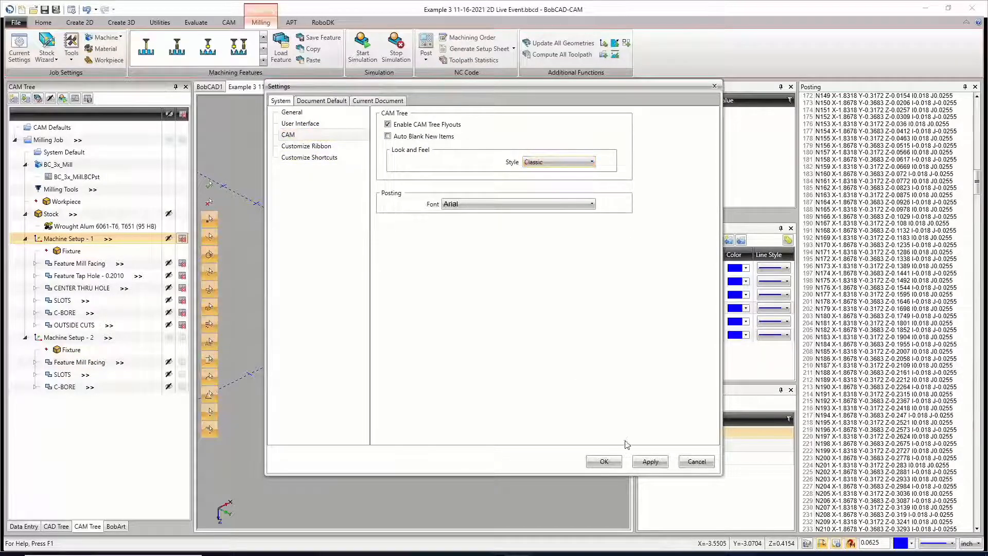
pyautogui.click(650, 461)
pyautogui.click(604, 462)
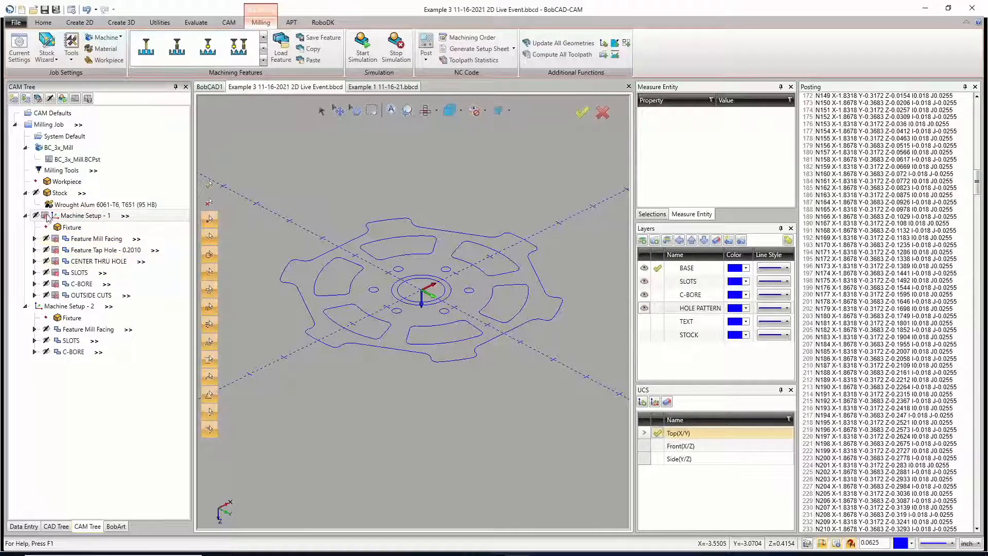
# Step: Enable posting for Machine Setup - 1 and post the job, bringing the start of its NC code into view
pyautogui.rightClick(71, 219)
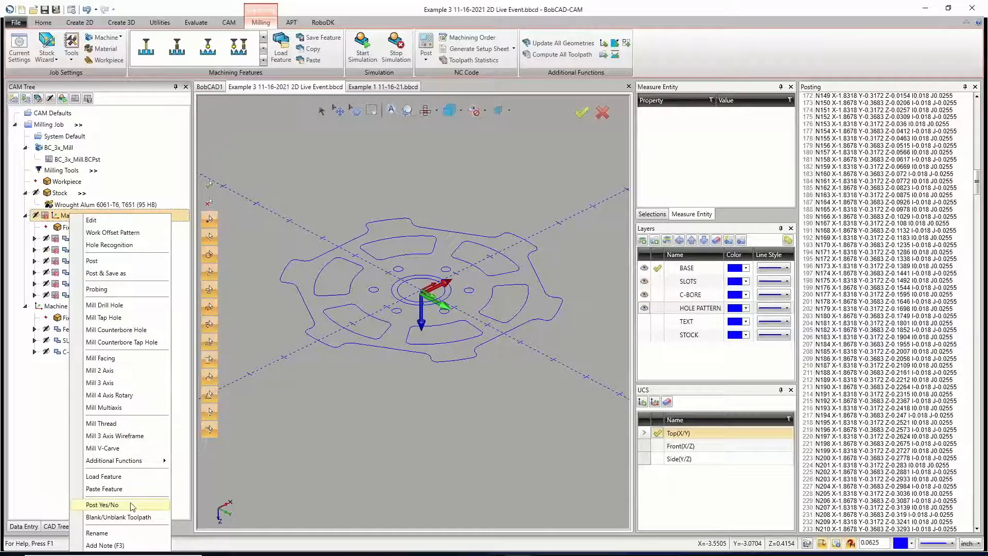
pyautogui.click(133, 505)
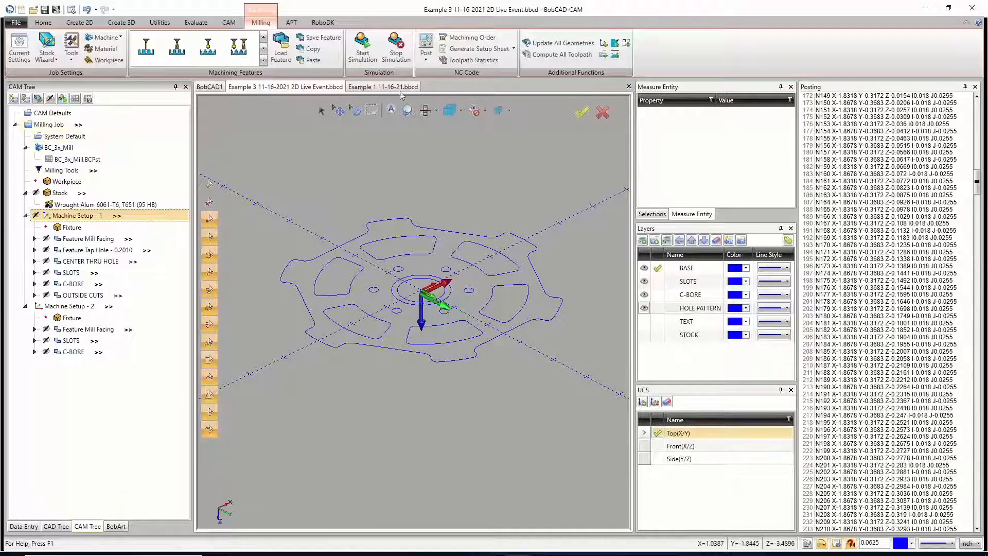
pyautogui.click(425, 47)
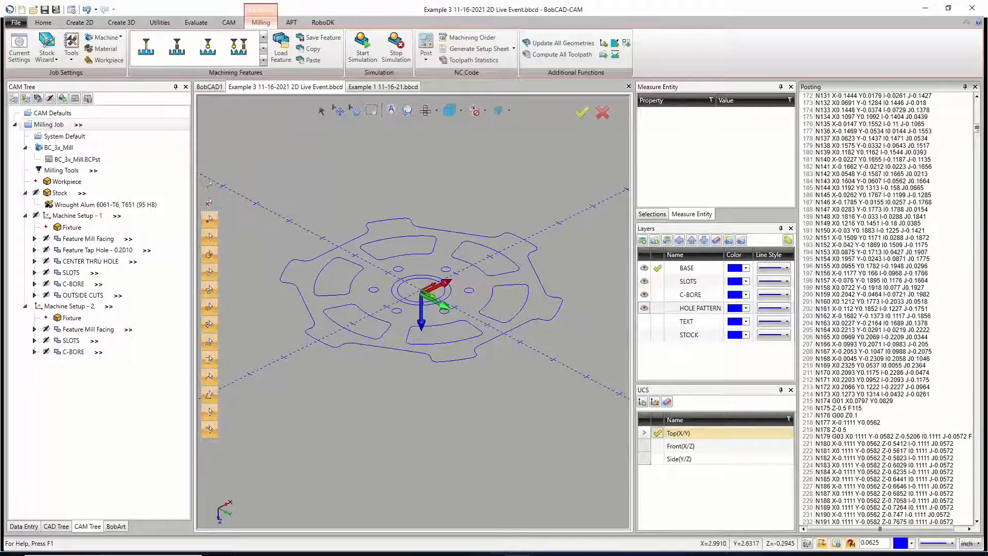
pyautogui.scroll(20, 896, 223)
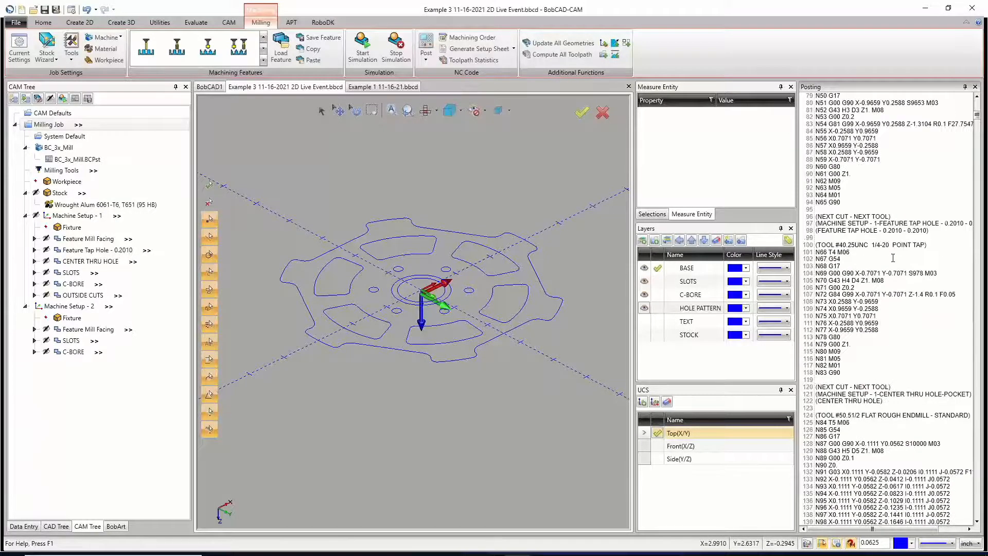
pyautogui.scroll(12, 893, 258)
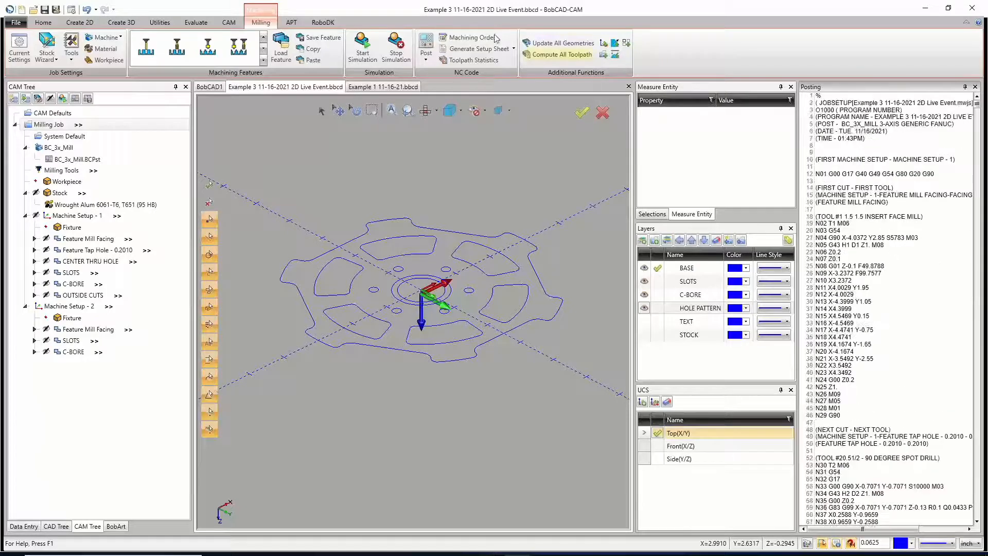
# Step: Post the milling job of Example 1 11-16-21 and return to the Example 3 document
pyautogui.click(375, 86)
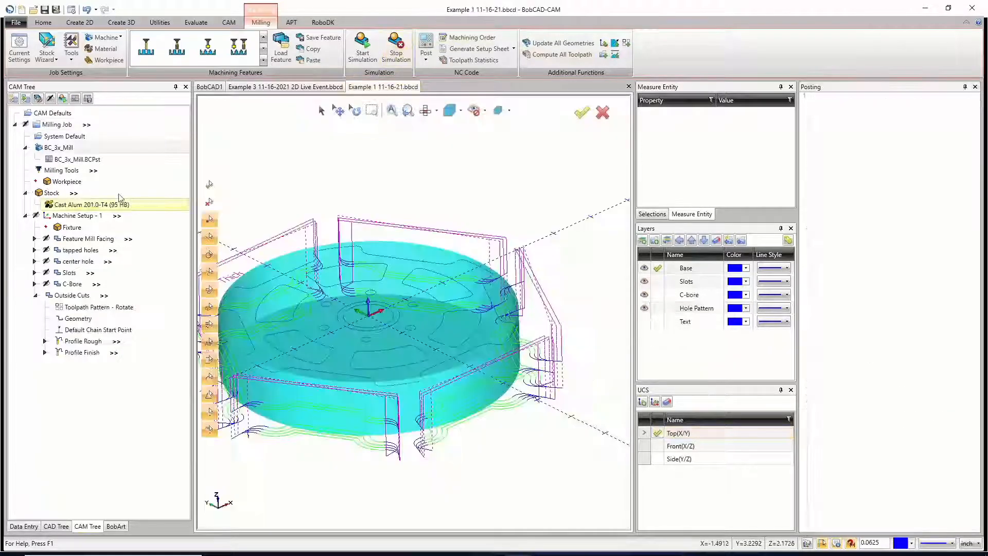
pyautogui.rightClick(62, 125)
pyautogui.click(84, 161)
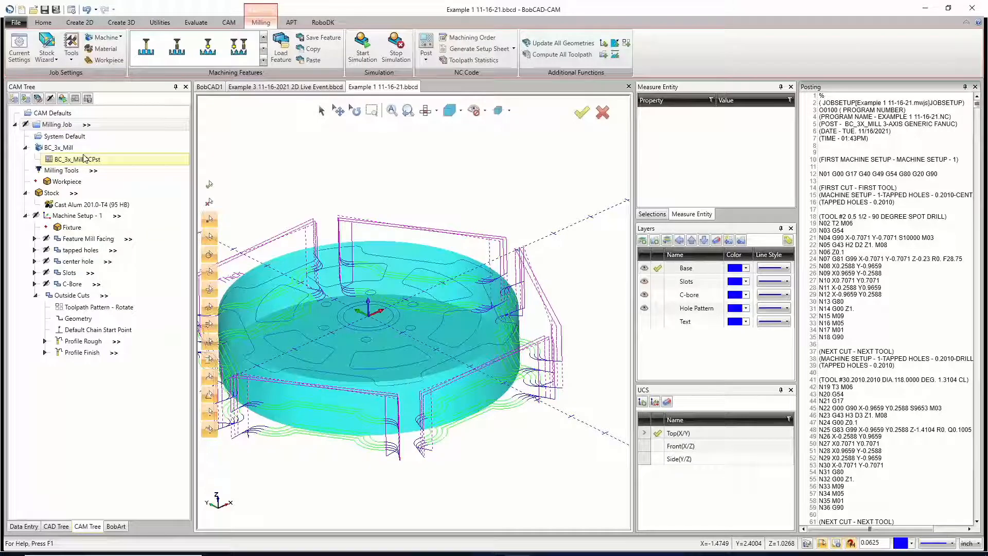
pyautogui.click(311, 90)
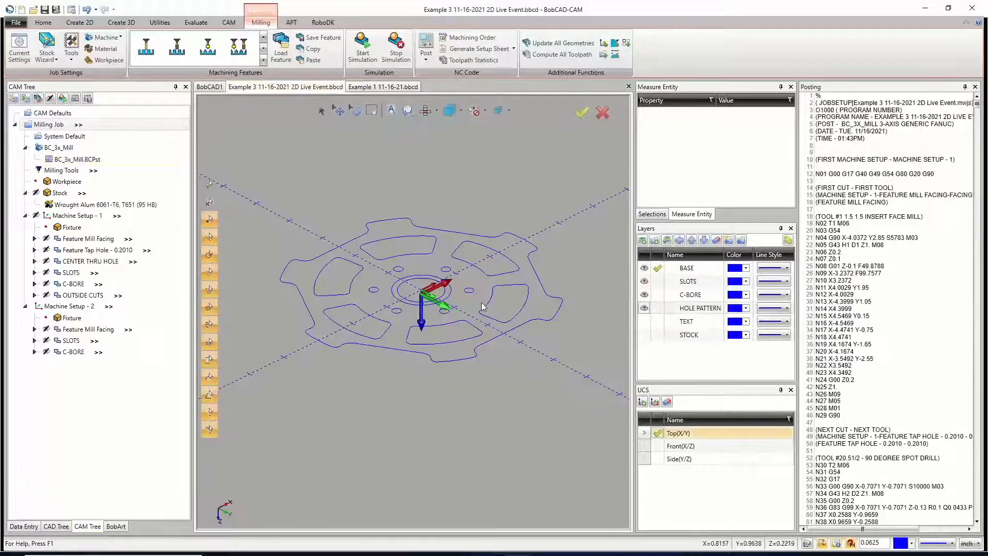
# Step: Collapse the Posting window and add a new layer named SOLID
pyautogui.click(965, 86)
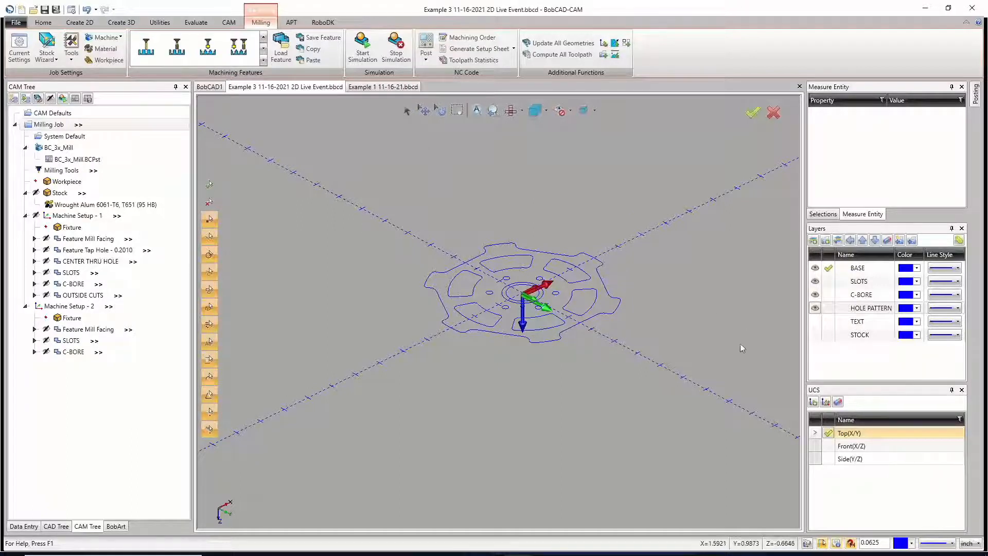
pyautogui.rightClick(837, 359)
pyautogui.click(811, 366)
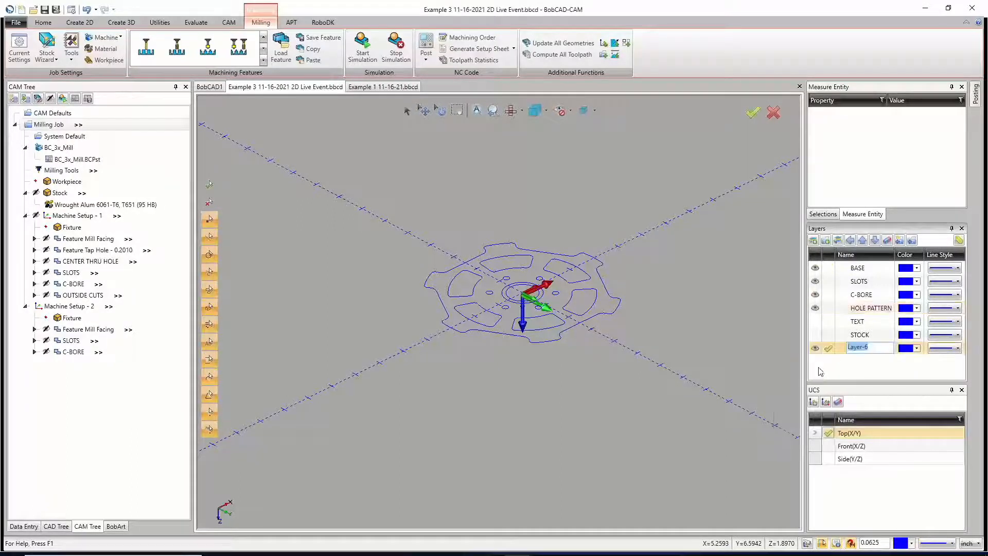
pyautogui.write('s')
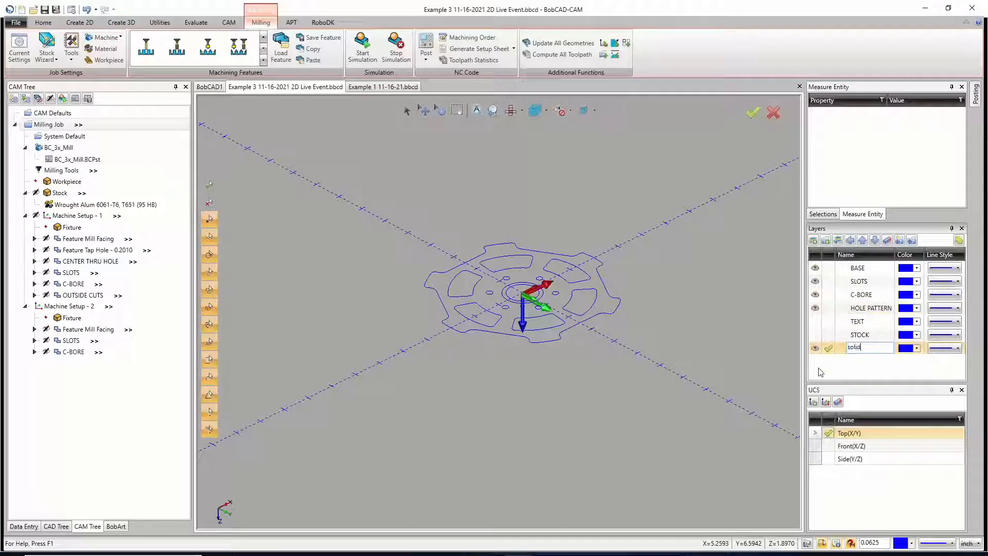
pyautogui.write('olid')
pyautogui.press('BackSpace')
pyautogui.press('BackSpace')
pyautogui.press('BackSpace')
pyautogui.press('BackSpace')
pyautogui.write('LID')
pyautogui.press('Return')
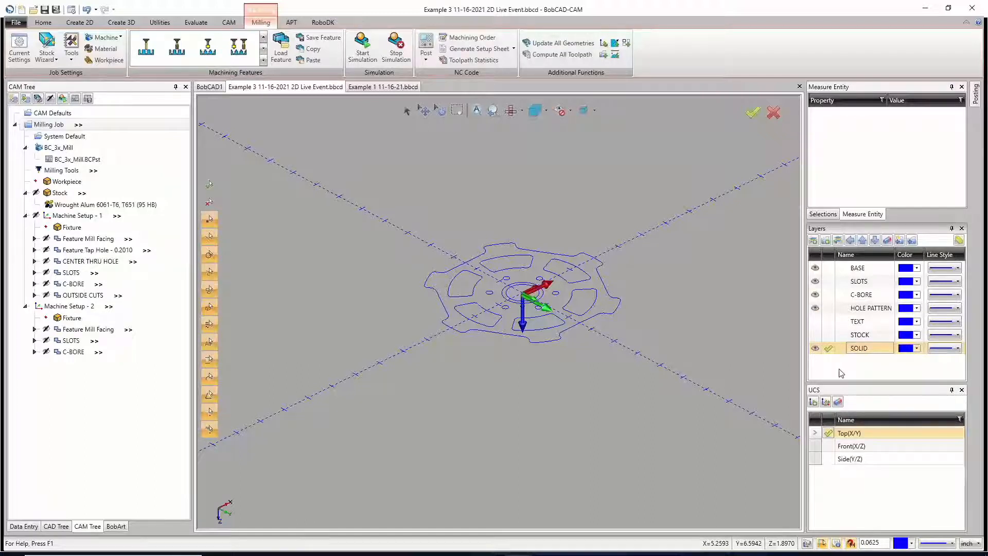
# Step: Add another new layer named BOTTOM and keep it as the active layer
pyautogui.rightClick(840, 372)
pyautogui.click(809, 378)
pyautogui.write('BOTTOM')
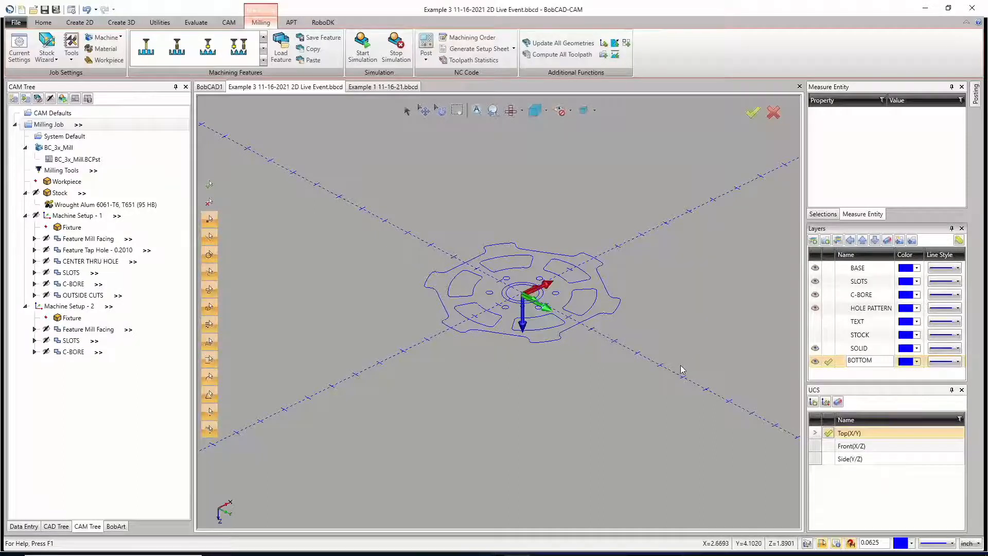
pyautogui.click(829, 362)
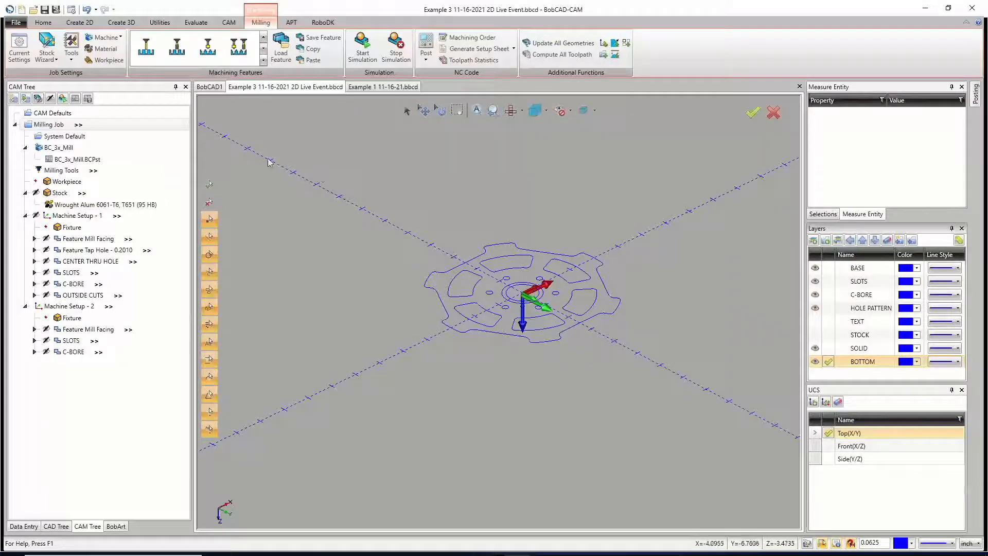
# Step: Start a Translate and select the six slot outlines and the counterbore circle around the wheel's center as its geometry
pyautogui.click(159, 22)
pyautogui.click(20, 45)
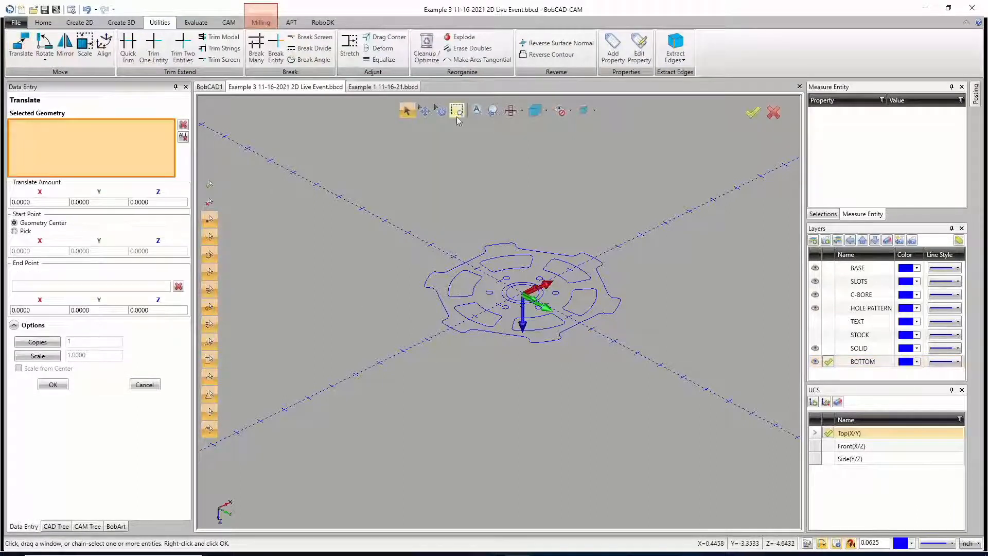
pyautogui.click(522, 110)
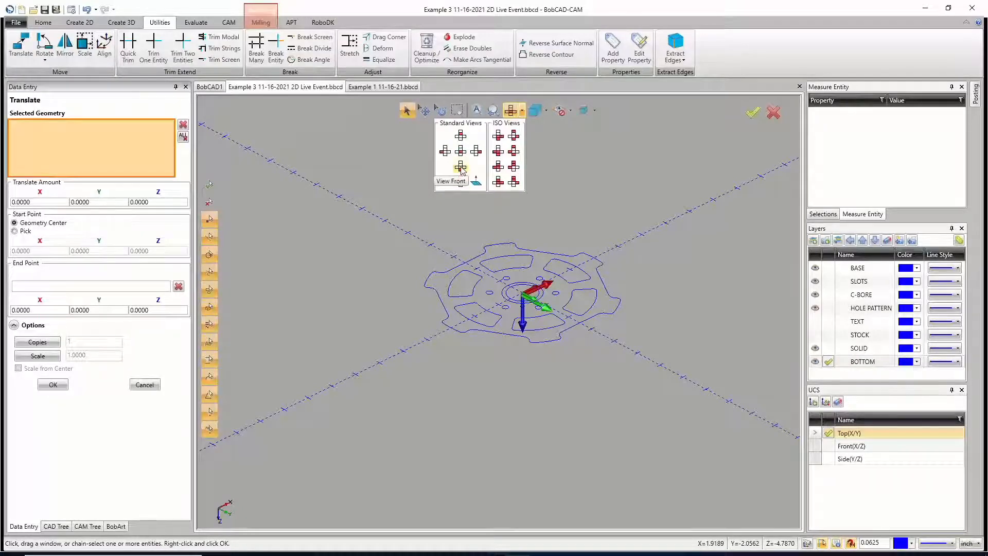
pyautogui.click(498, 151)
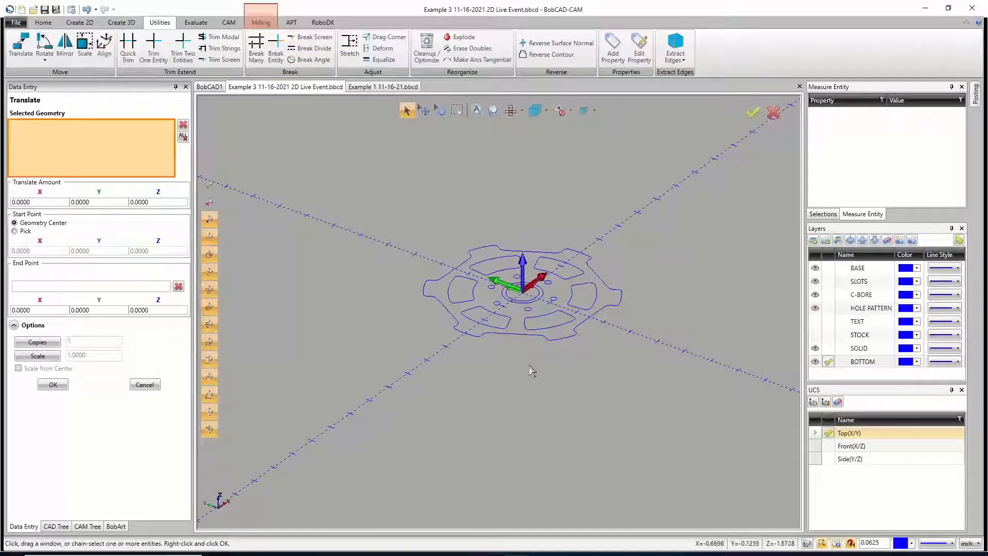
pyautogui.scroll(1, 493, 325)
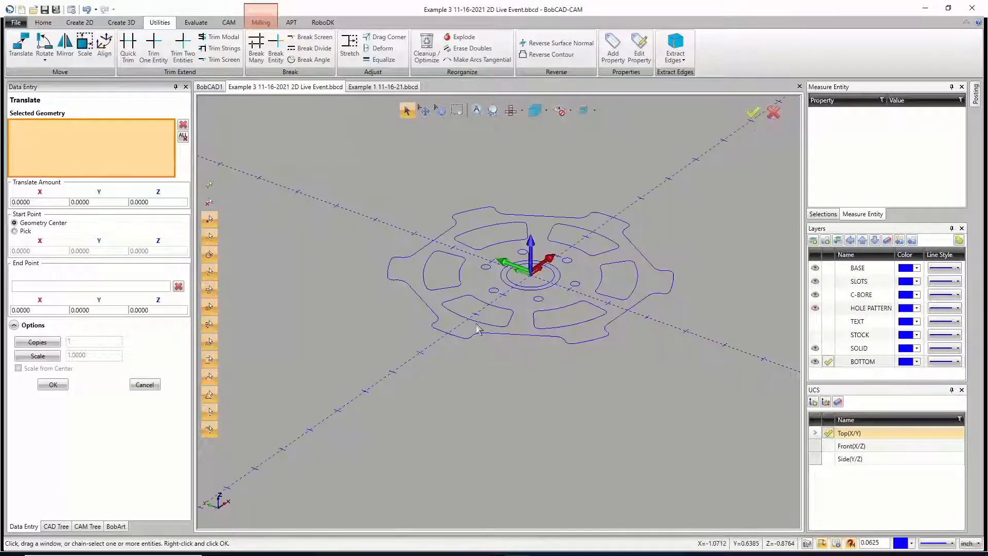
pyautogui.click(477, 323)
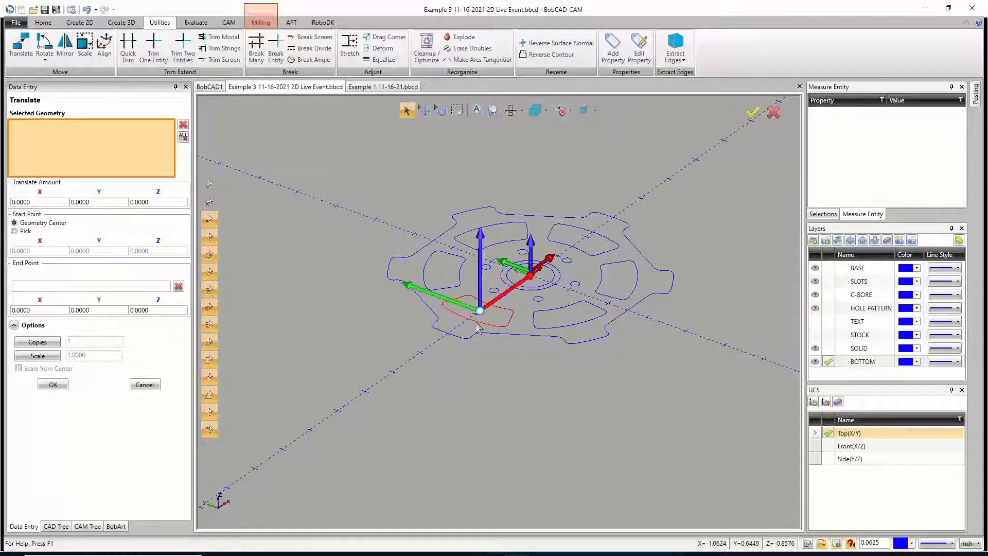
pyautogui.click(452, 291)
pyautogui.click(520, 226)
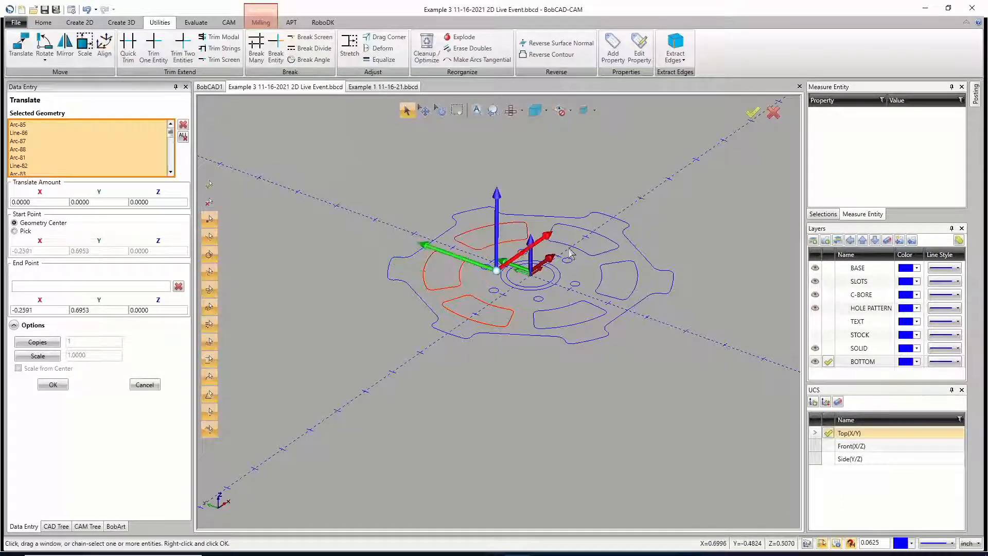
pyautogui.click(588, 256)
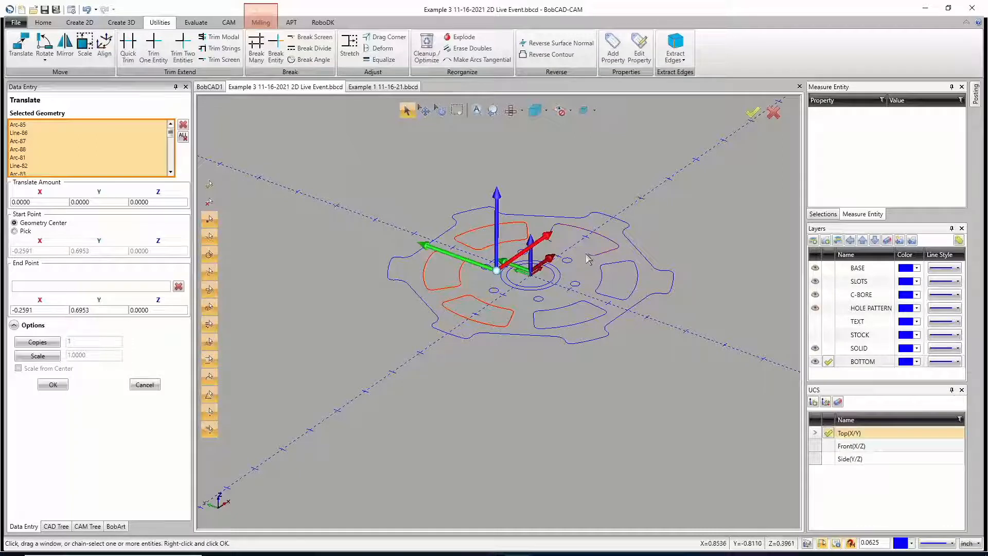
pyautogui.click(602, 286)
pyautogui.click(593, 309)
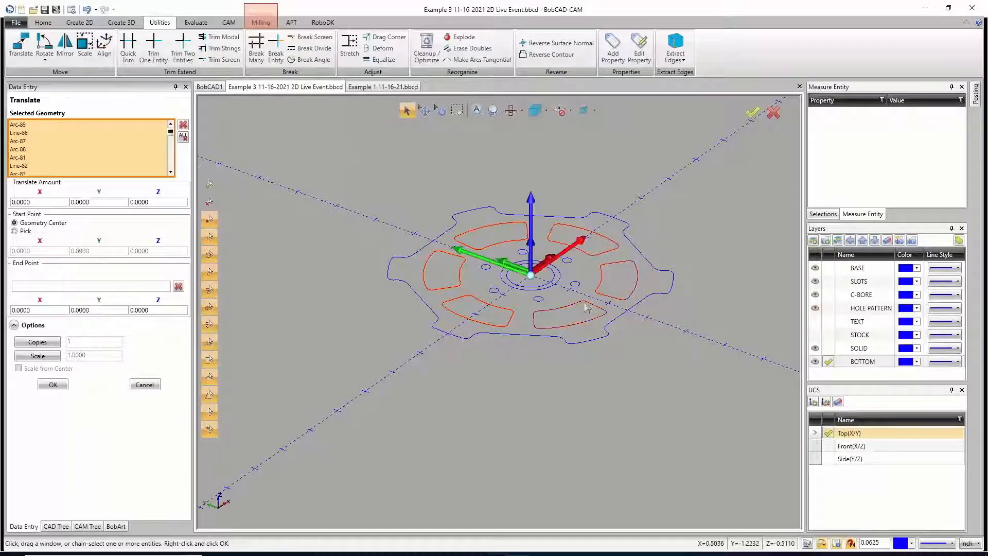
pyautogui.click(554, 288)
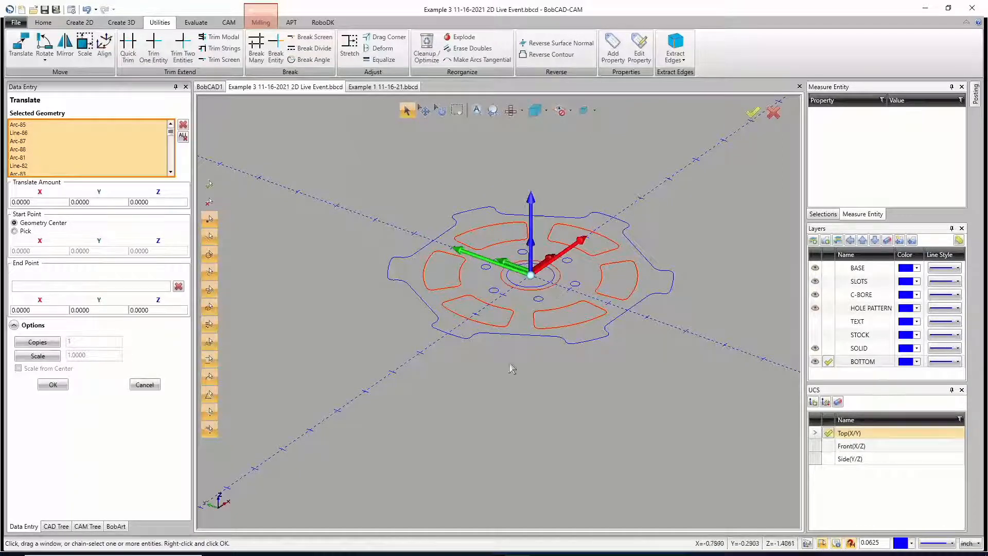
# Step: Translate one copy of the selected slots and counterbore circle by -1.0 in Z and close the Translate command
pyautogui.doubleClick(155, 202)
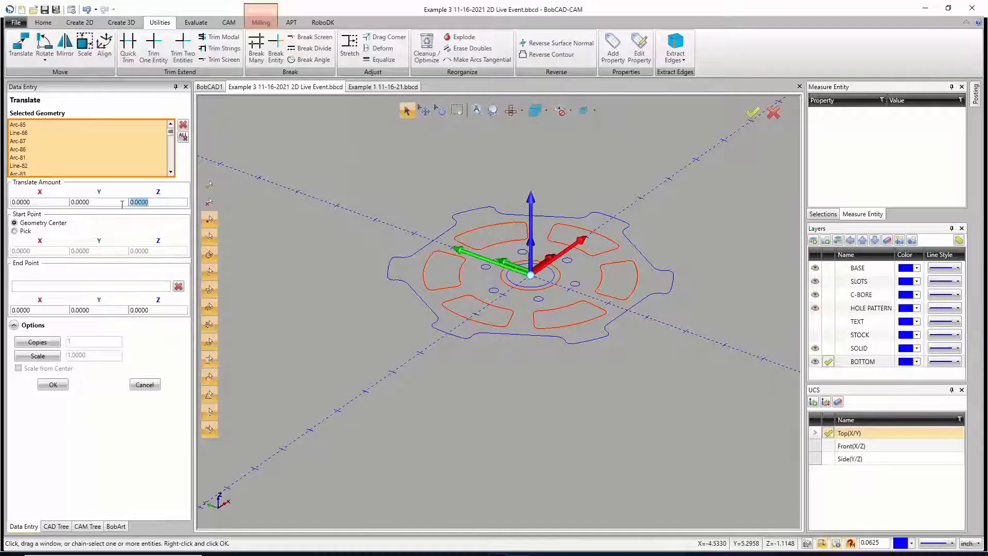
pyautogui.write('-1')
pyautogui.click(117, 202)
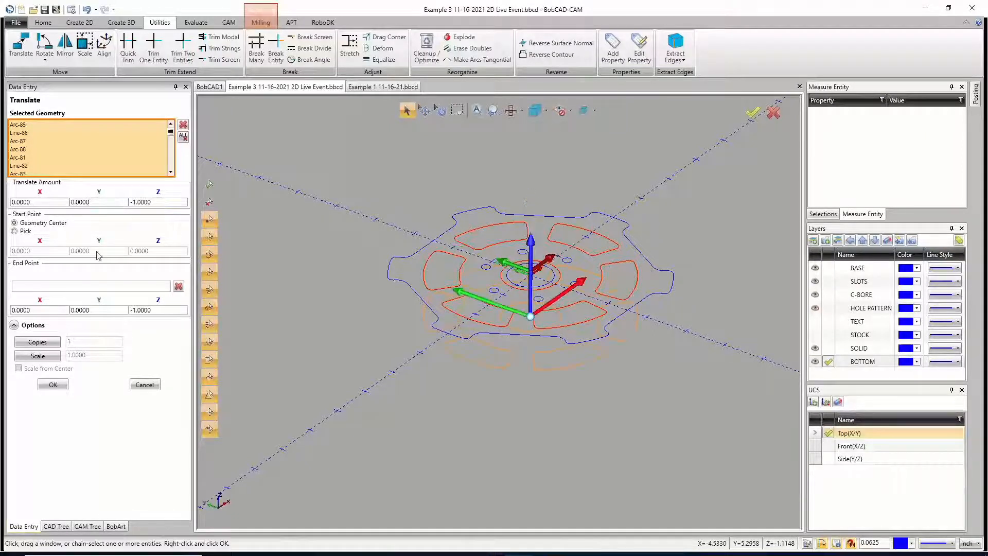
pyautogui.click(45, 344)
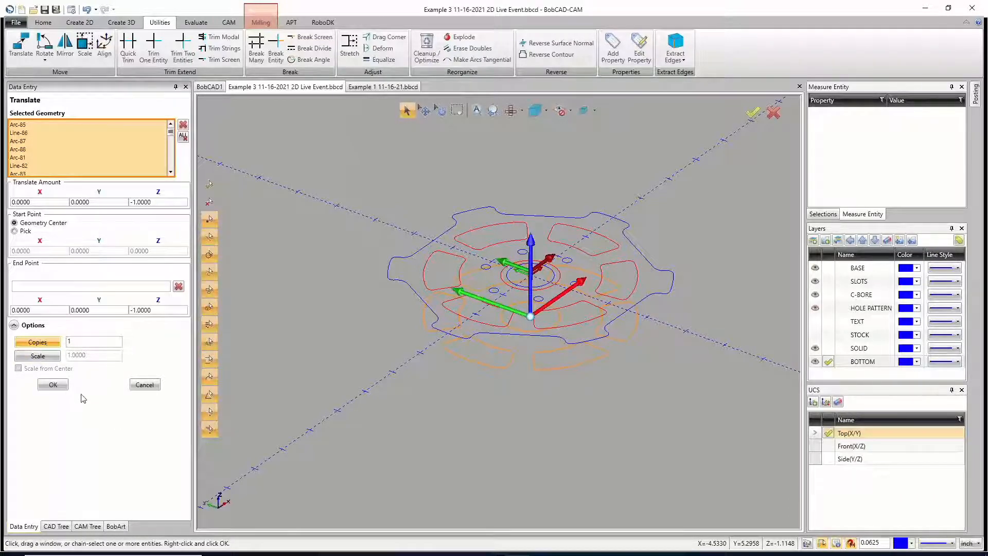
pyautogui.click(54, 385)
pyautogui.click(144, 387)
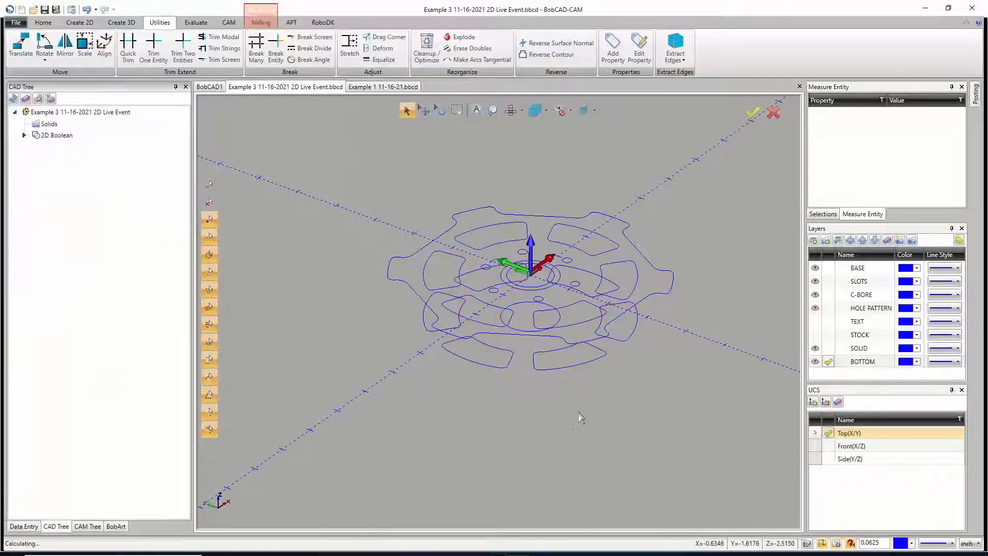
# Step: Hide the SLOTS and C-BORE layers
pyautogui.click(815, 294)
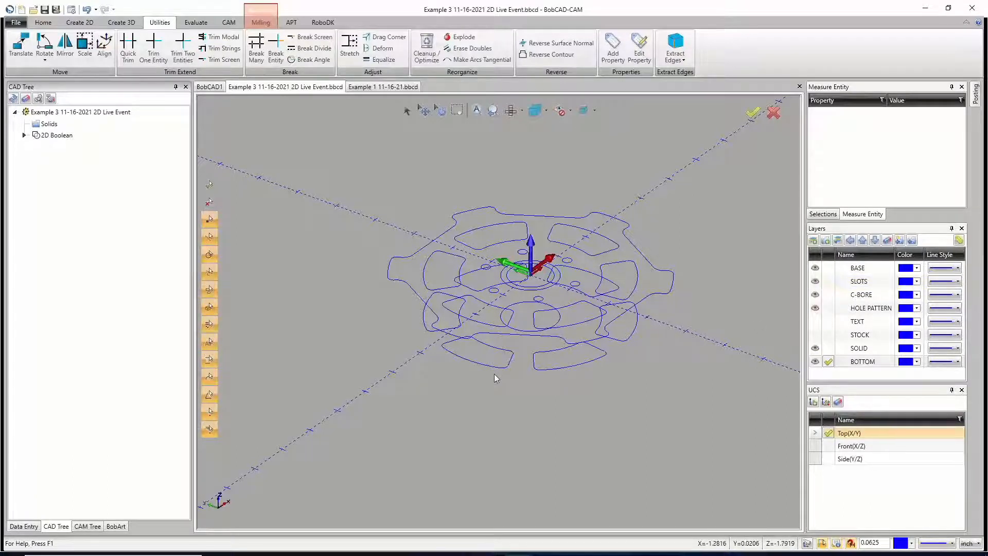
pyautogui.click(815, 282)
pyautogui.click(815, 282)
pyautogui.click(815, 282)
pyautogui.click(815, 282)
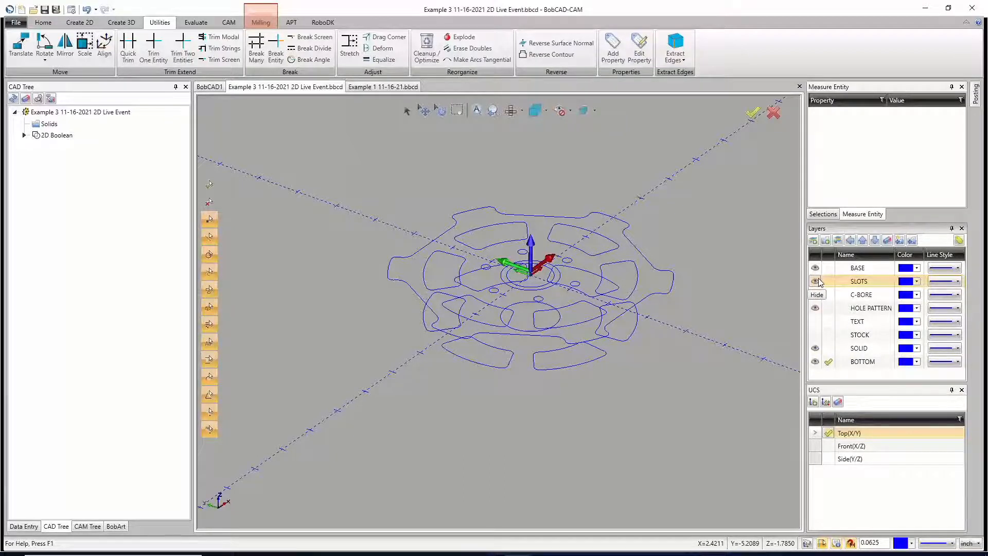
pyautogui.click(815, 282)
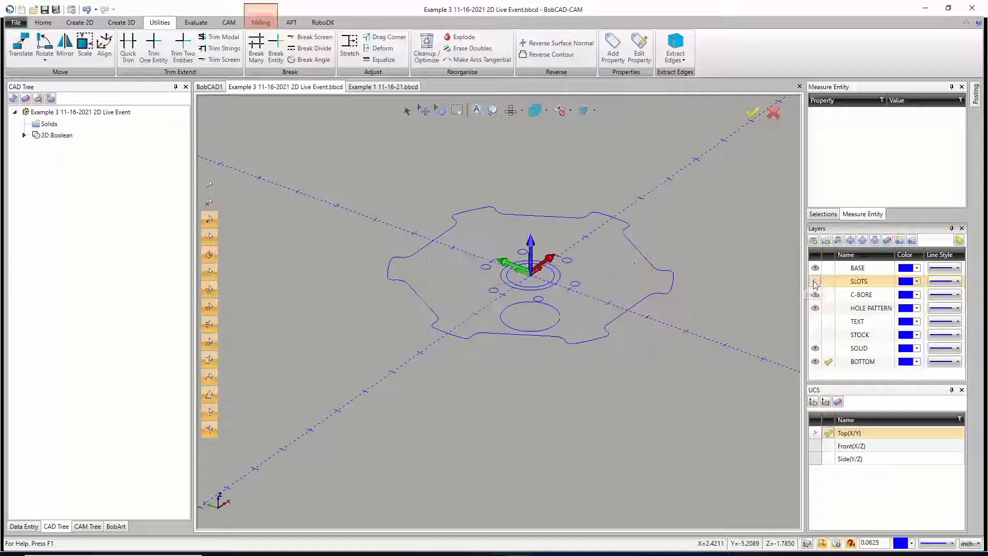
pyautogui.click(815, 295)
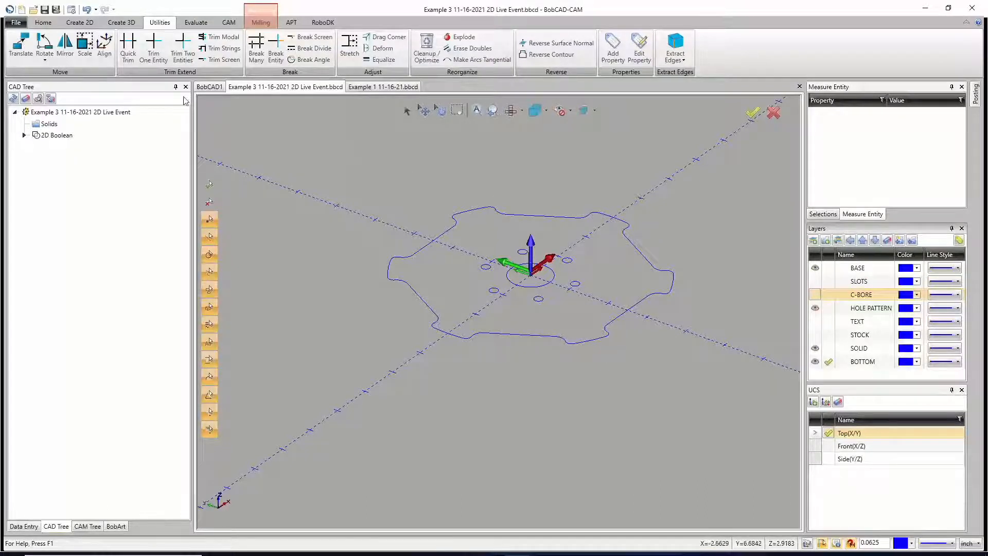
# Step: Start an Extrude Curve of the wheel outline, center hole and hole pattern, with distance 0 in the positive and 1.0 in the other direction
pyautogui.click(123, 23)
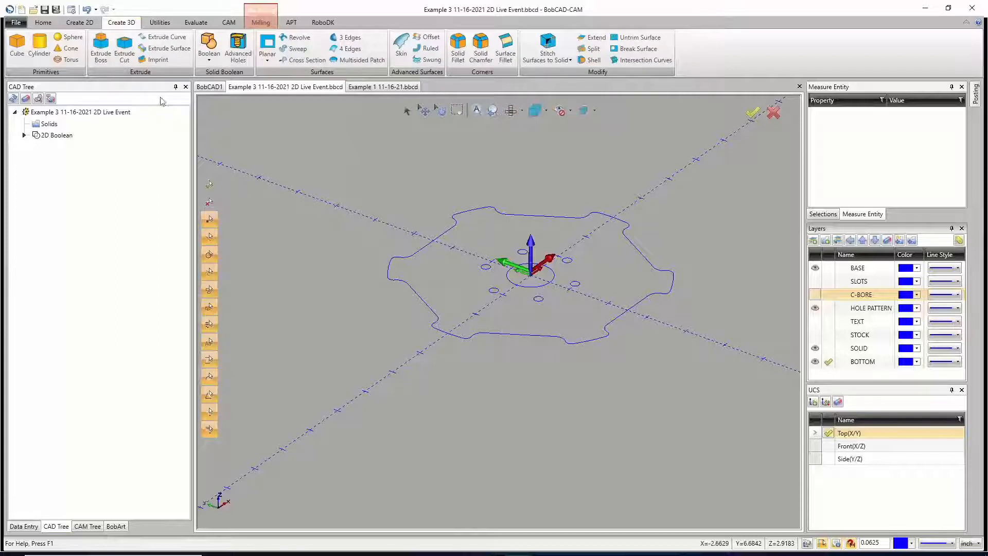
pyautogui.click(164, 40)
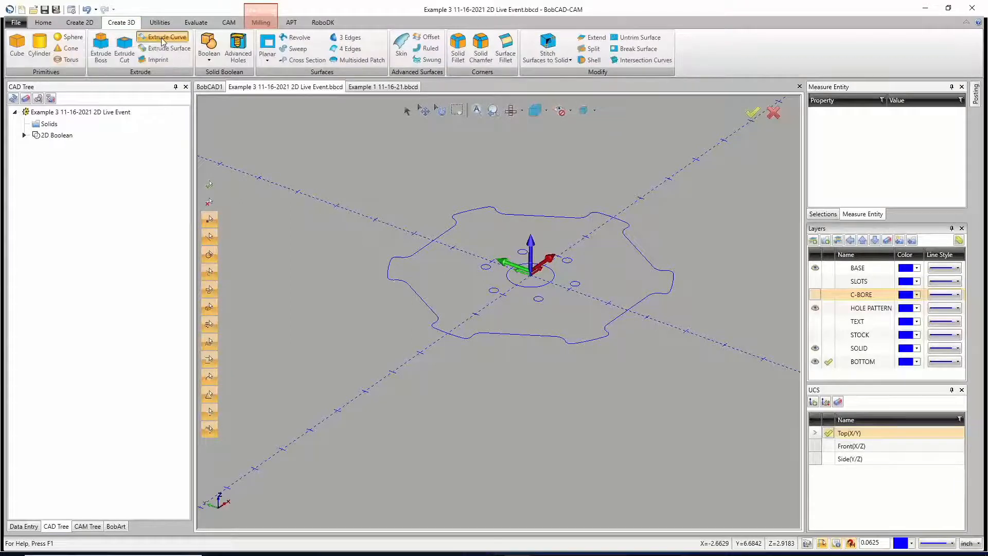
pyautogui.moveTo(331, 155); pyautogui.dragTo(706, 412)
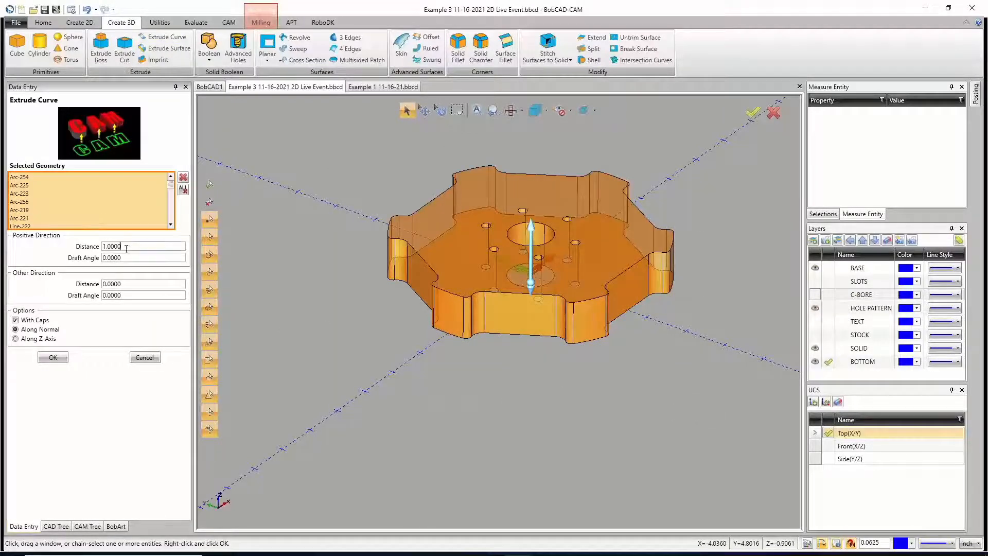
pyautogui.moveTo(127, 248); pyautogui.dragTo(53, 258)
pyautogui.write('0')
pyautogui.press('Tab')
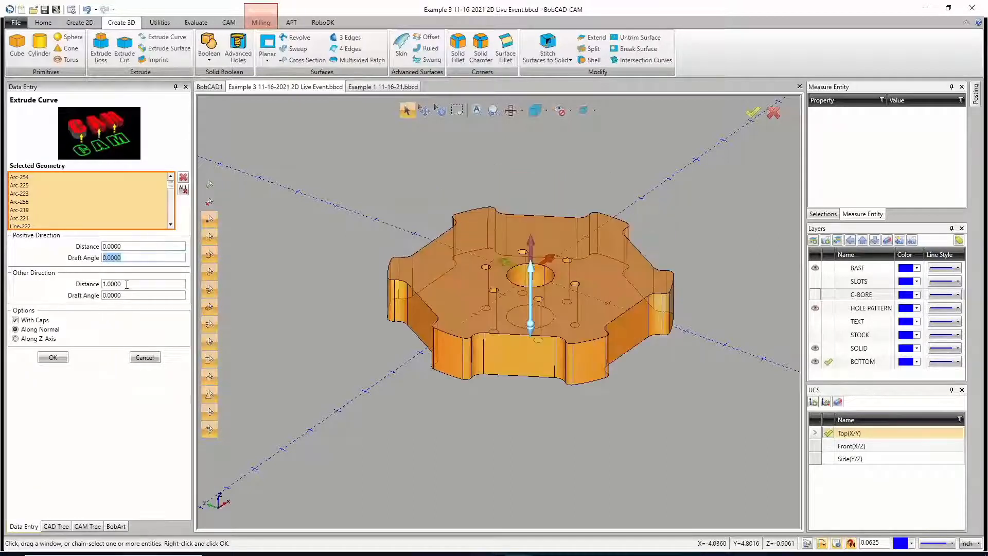
# Step: Flip the extrusion to the positive side by zeroing the other-direction distance, and flip it back by zeroing the positive distance
pyautogui.moveTo(129, 284); pyautogui.dragTo(84, 284)
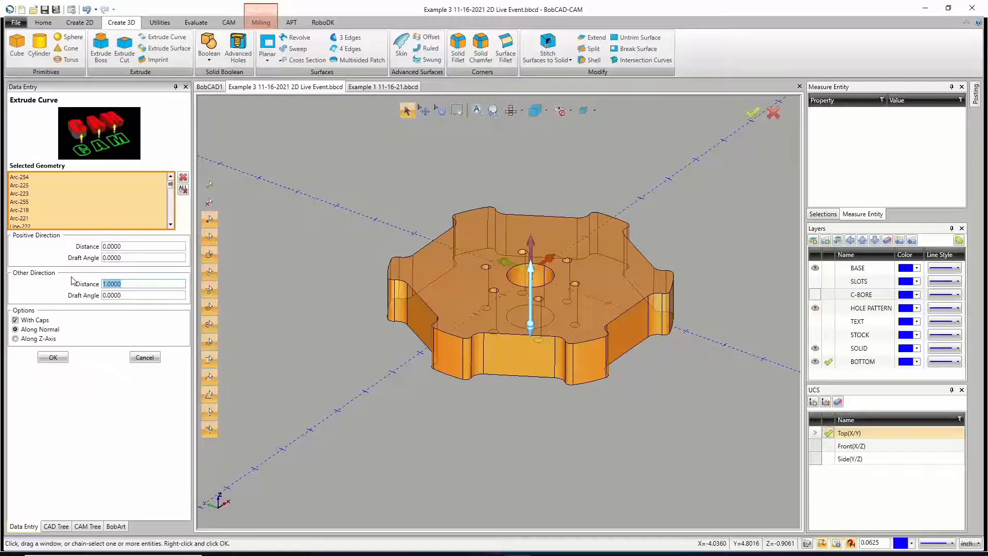
pyautogui.write('0')
pyautogui.press('Tab')
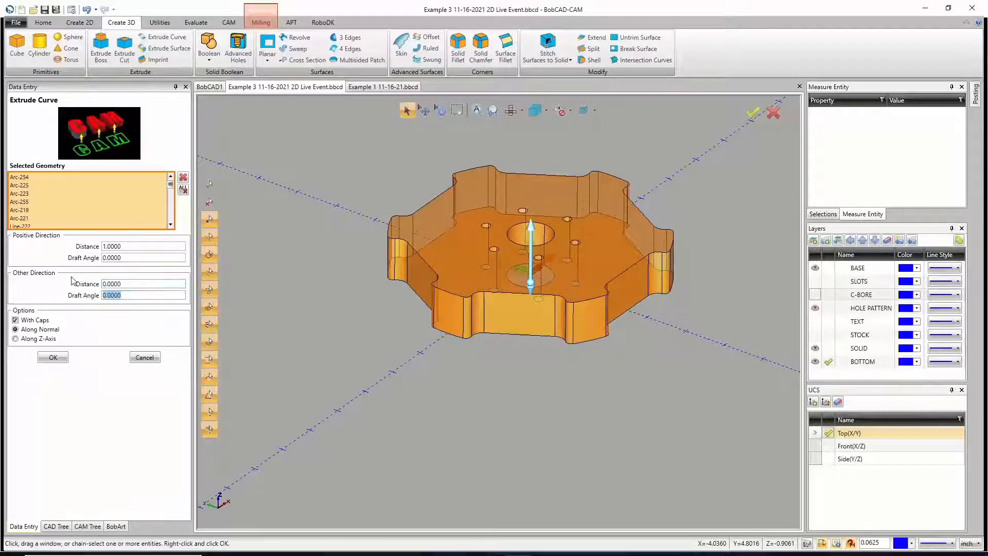
pyautogui.press('Tab')
pyautogui.write('0')
pyautogui.press('Tab')
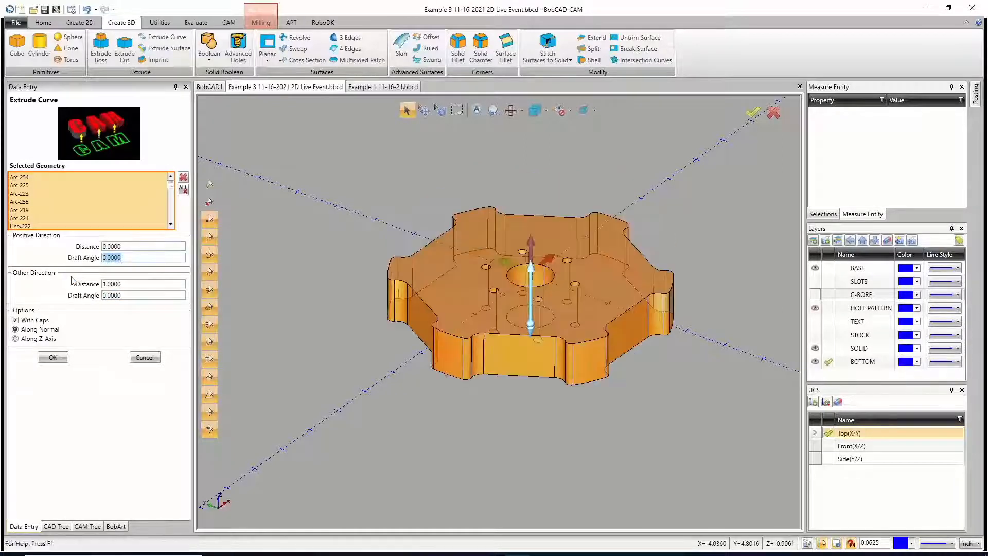
# Step: Create the capped wheel extrusion with 1.0 in the other direction along the normal, and close Extrude Curve
pyautogui.press('Tab')
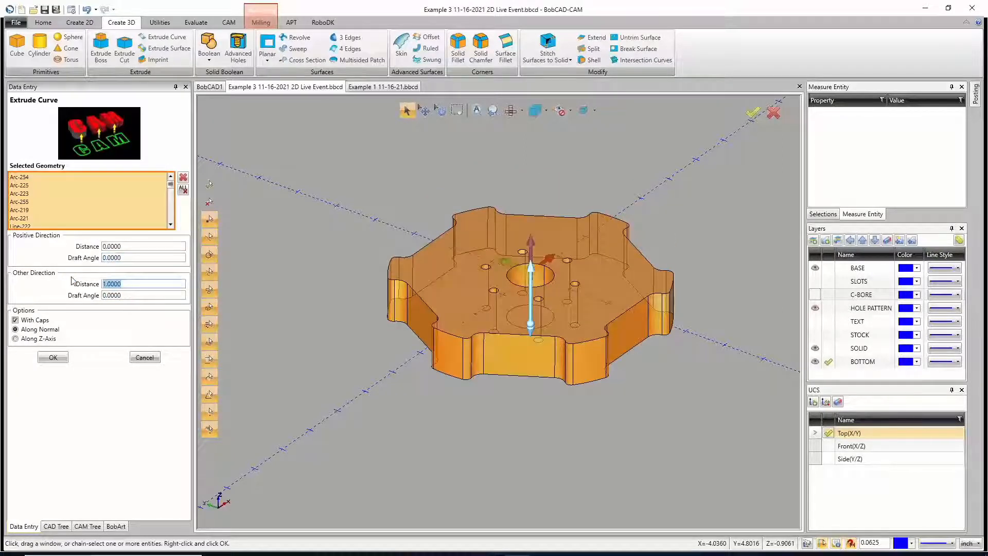
pyautogui.click(53, 357)
pyautogui.click(144, 357)
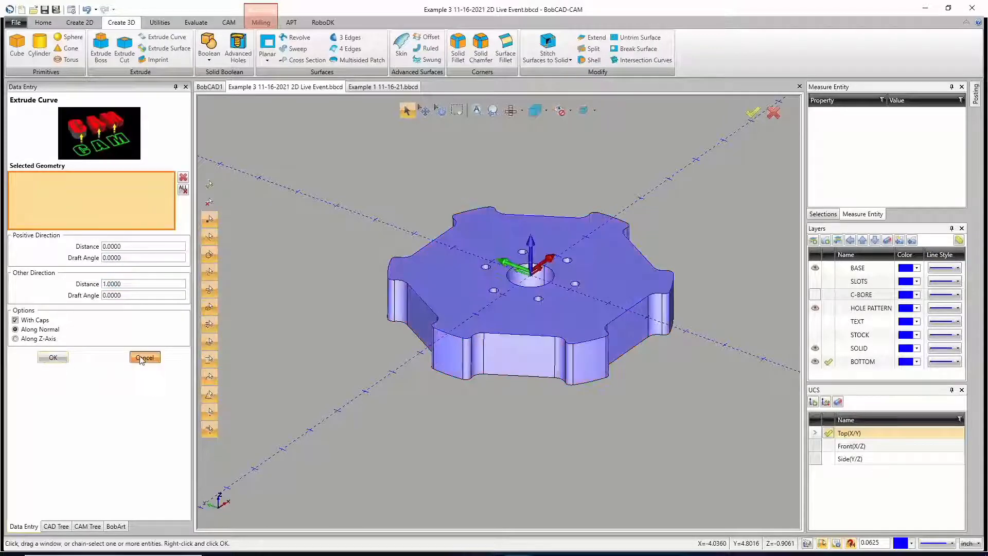
# Step: Show the SLOTS and C-BORE layers again over the extruded wheel solid
pyautogui.moveTo(565, 319); pyautogui.dragTo(560, 374, button='middle')
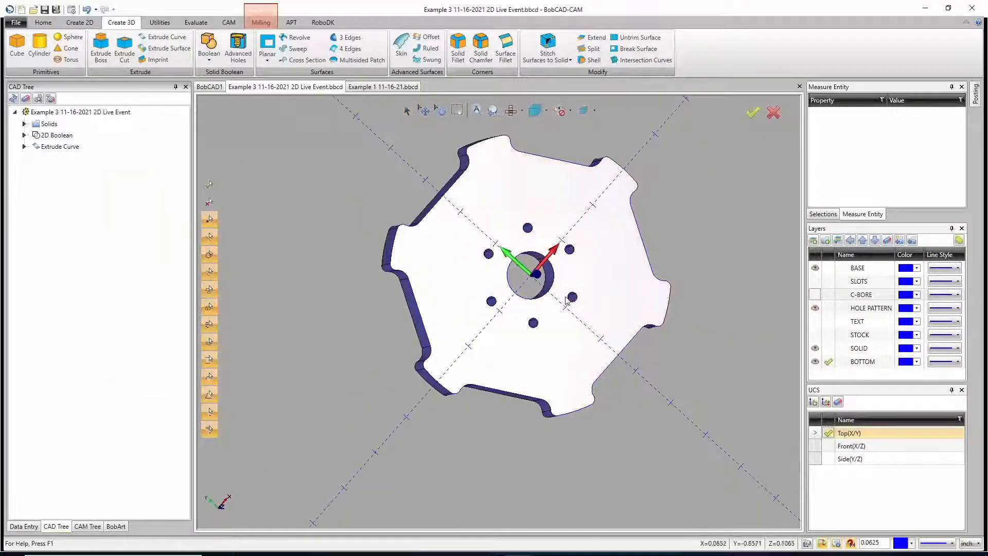
pyautogui.moveTo(564, 303); pyautogui.dragTo(535, 249, button='middle')
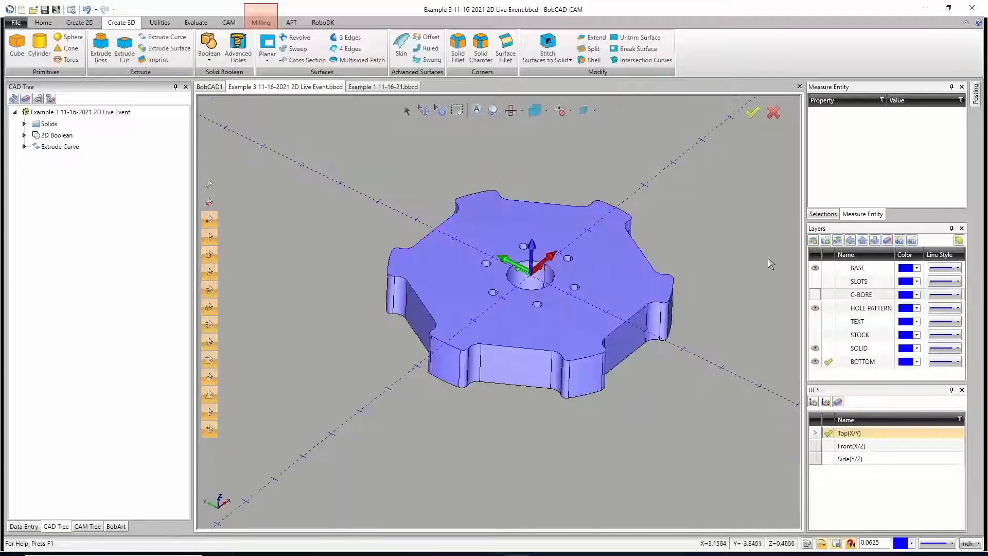
pyautogui.click(815, 281)
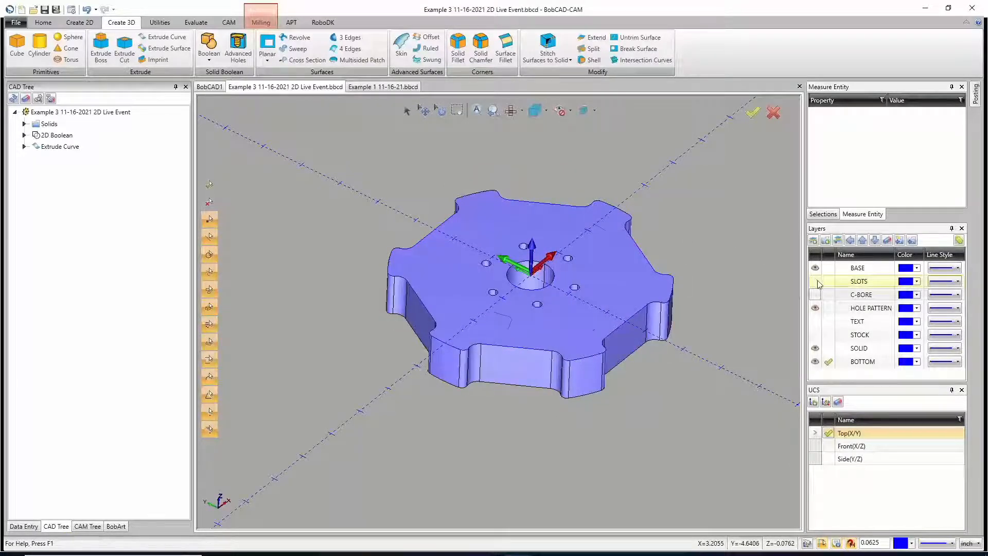
pyautogui.click(814, 294)
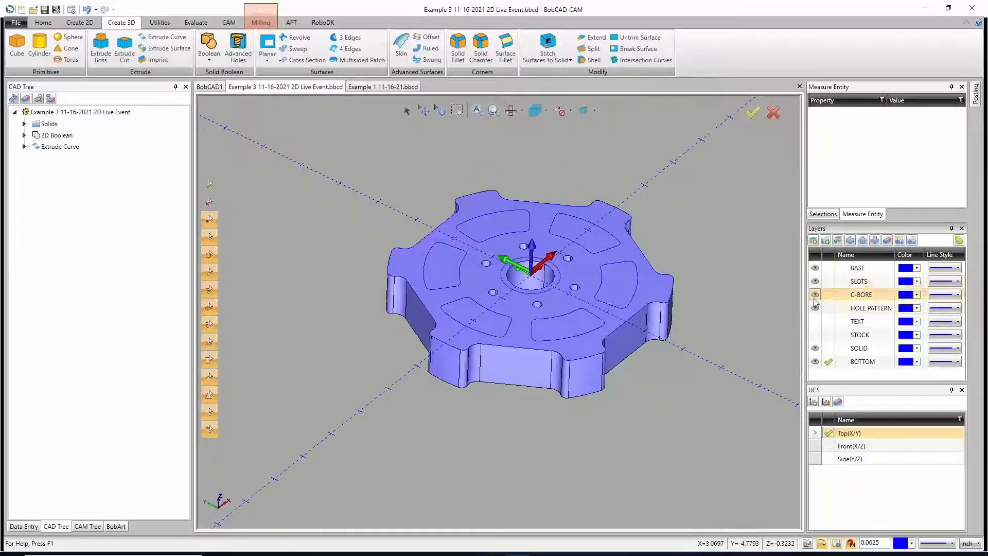
pyautogui.moveTo(573, 433); pyautogui.dragTo(551, 298, button='middle')
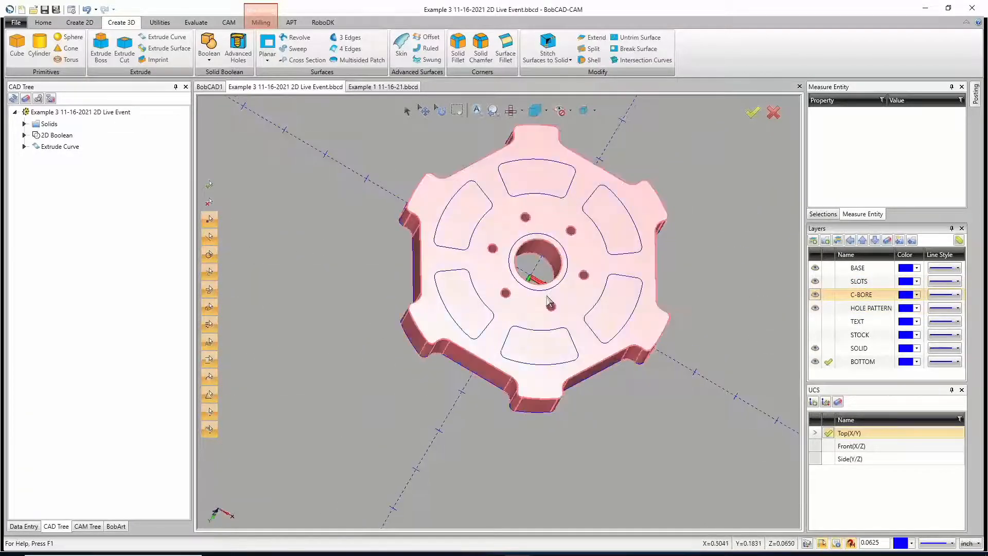
pyautogui.moveTo(559, 254); pyautogui.dragTo(510, 315, button='middle')
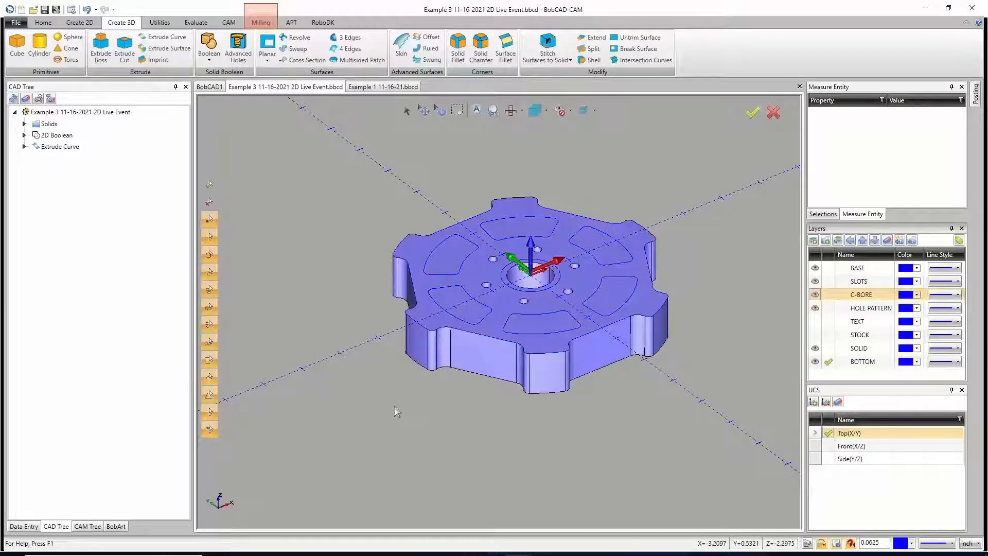
# Step: Start an Extrude Cut and check the wheel solid from the front and isometric views
pyautogui.click(124, 56)
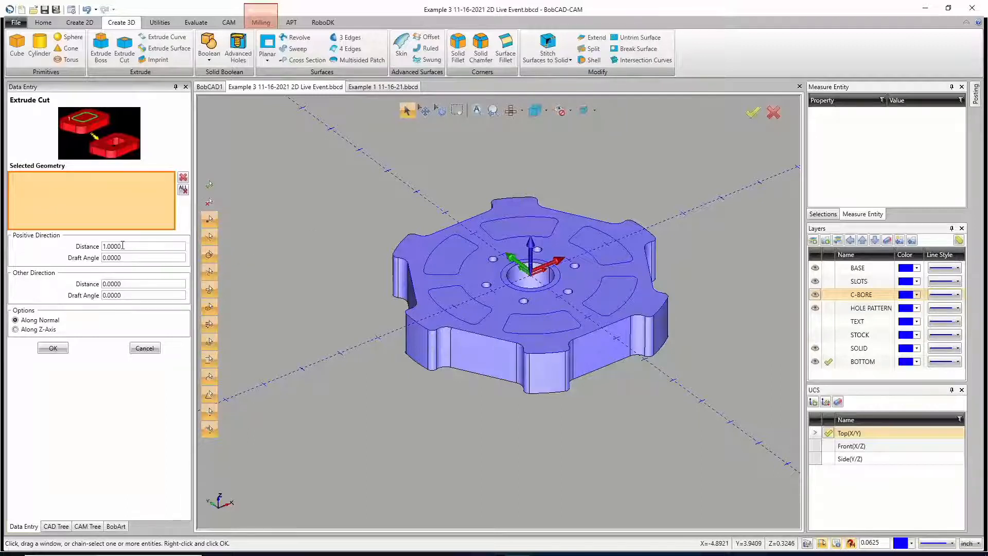
pyautogui.press('t')
pyautogui.press('f')
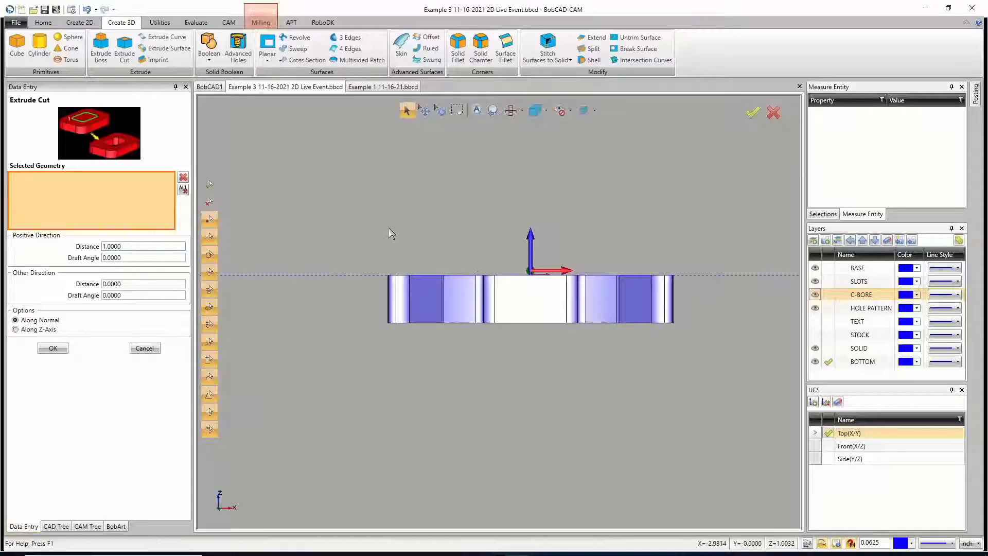
pyautogui.press('i')
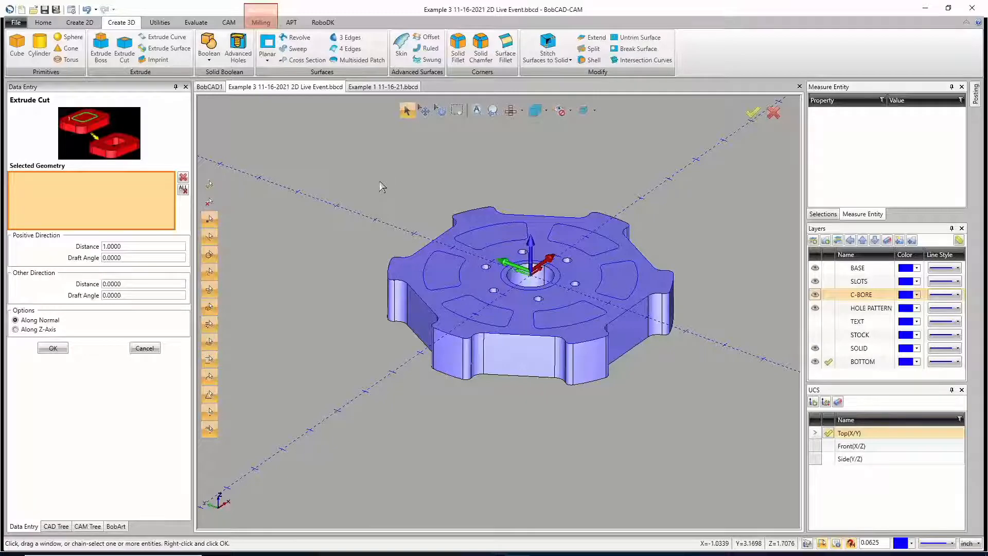
# Step: Compare the shaded and wireframe displays of the wheel and leave it in wireframe for picking the slot outlines
pyautogui.hotkey('ctrl', 'w')
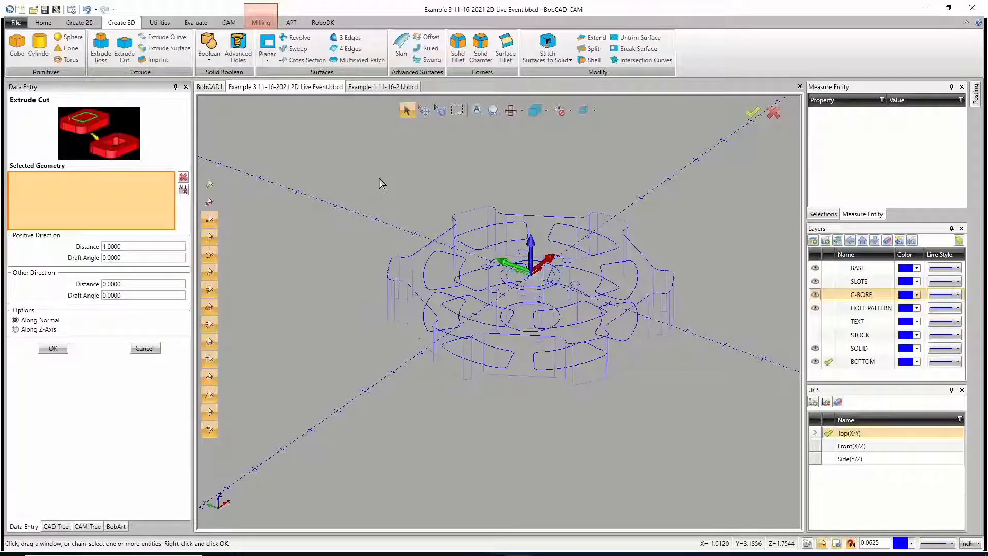
pyautogui.hotkey('ctrl', 'w')
pyautogui.hotkey('ctrl', 'w')
pyautogui.hotkey('ctrl', 'w')
pyautogui.hotkey('ctrl', 'w')
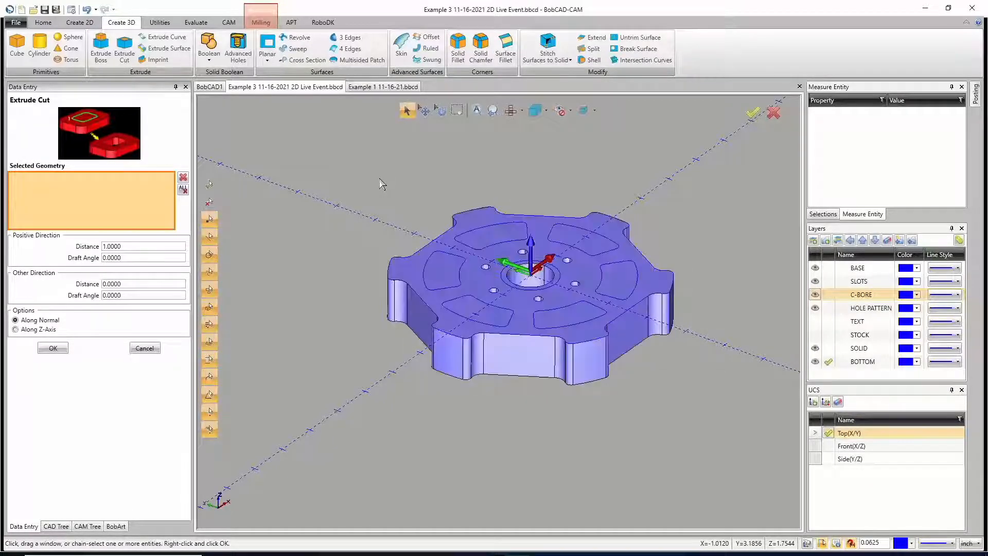
pyautogui.hotkey('ctrl', 'w')
pyautogui.hotkey('ctrl', 'w')
pyautogui.hotkey('ctrl', 'w')
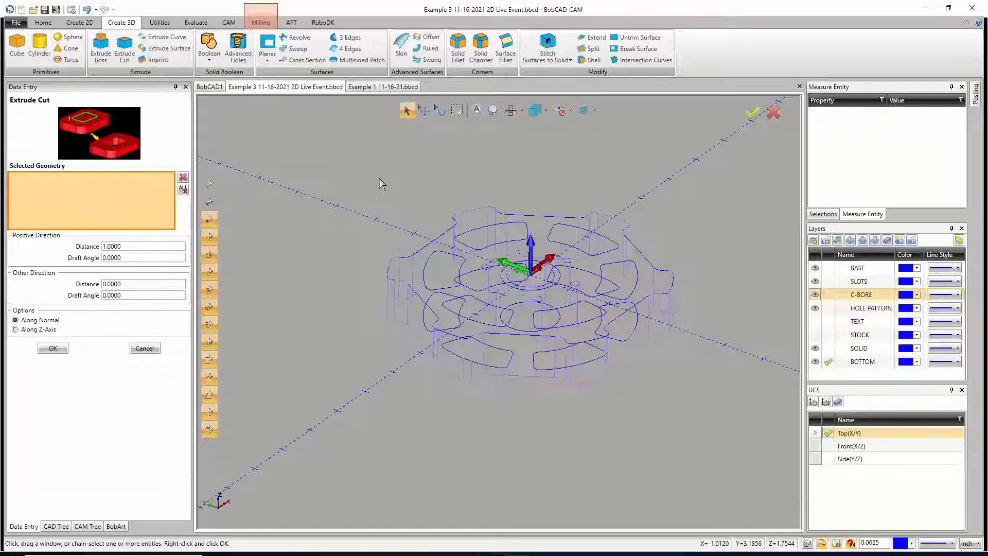
pyautogui.hotkey('ctrl', 'w')
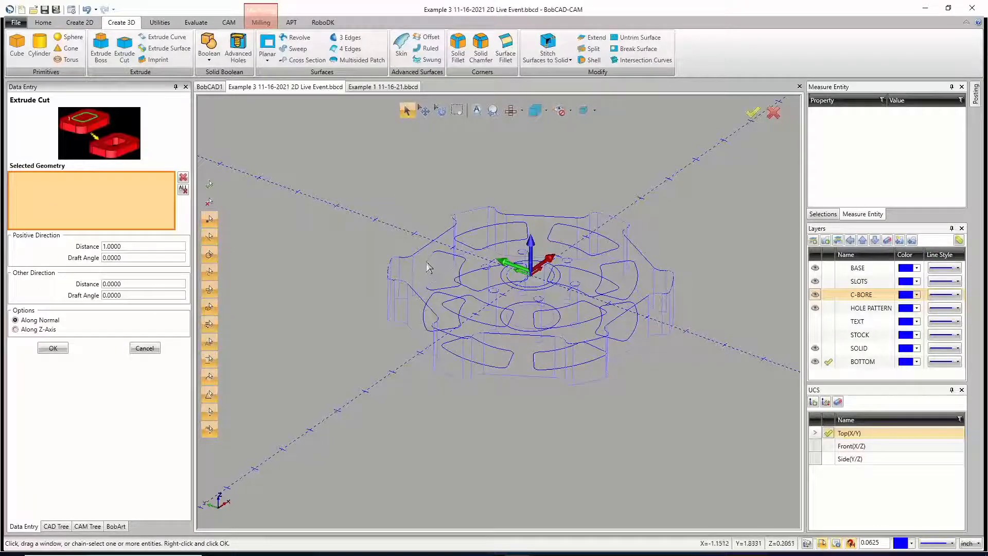
pyautogui.hotkey('ctrl', 'w')
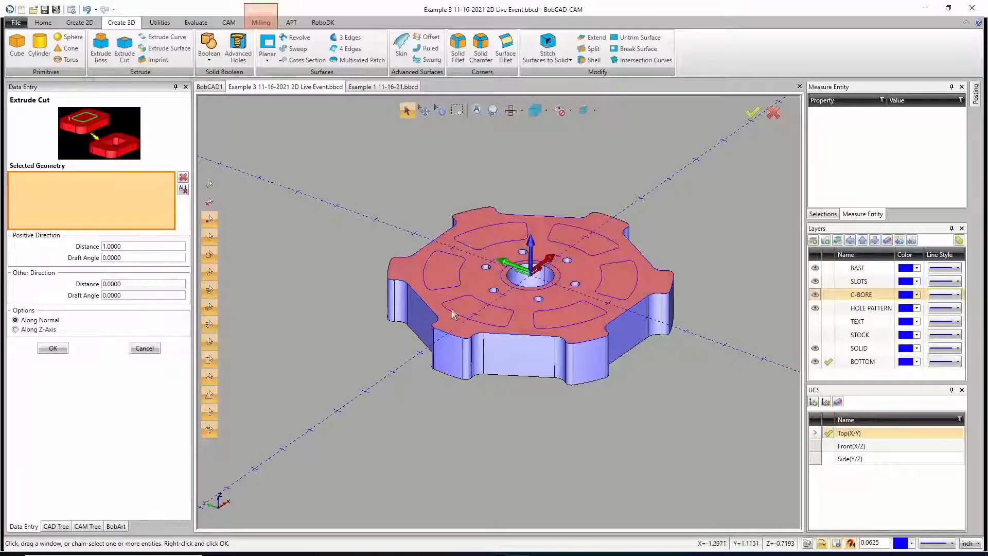
pyautogui.hotkey('ctrl', 'w')
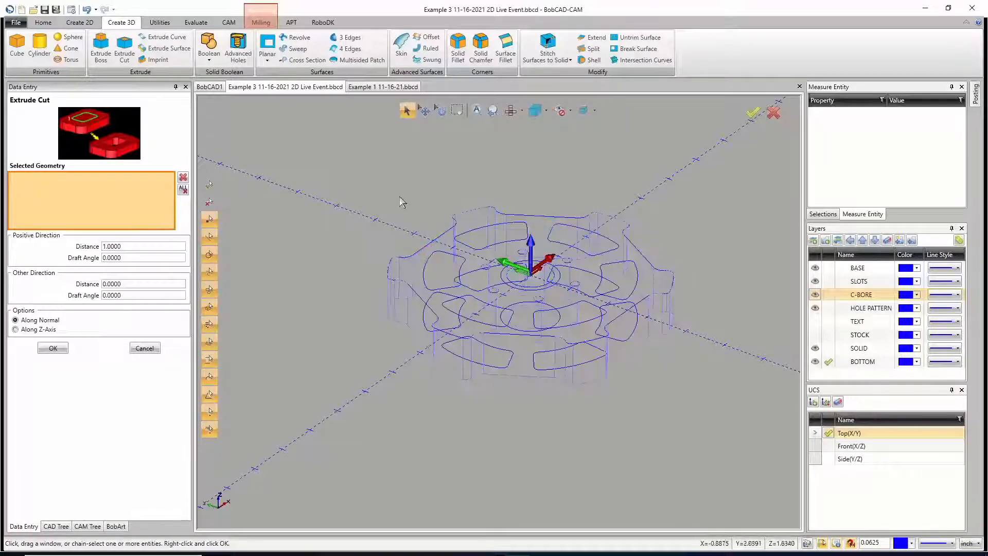
# Step: Select slot outlines around the wheel as profiles for the Extrude Cut, keeping the positive distance at 1.0
pyautogui.click(425, 278)
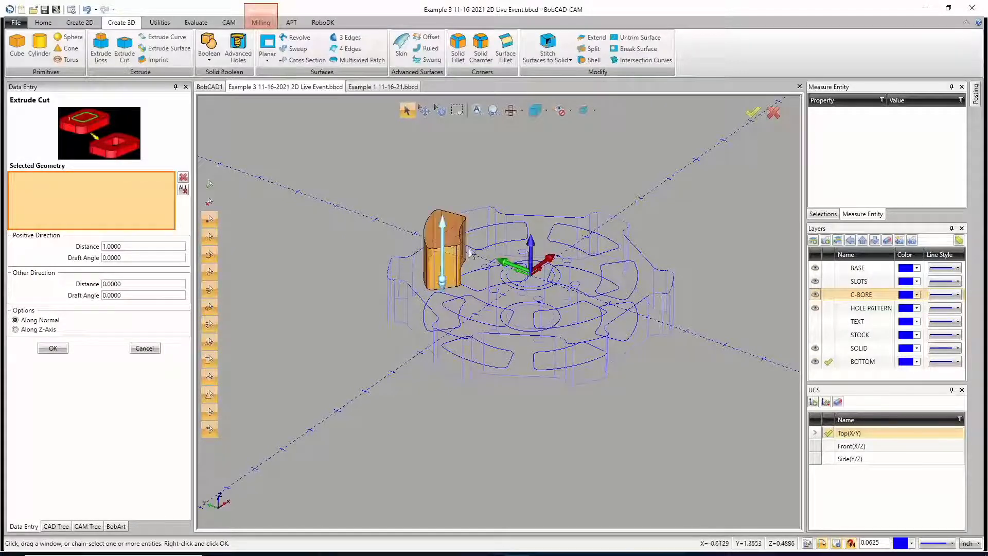
pyautogui.click(480, 252)
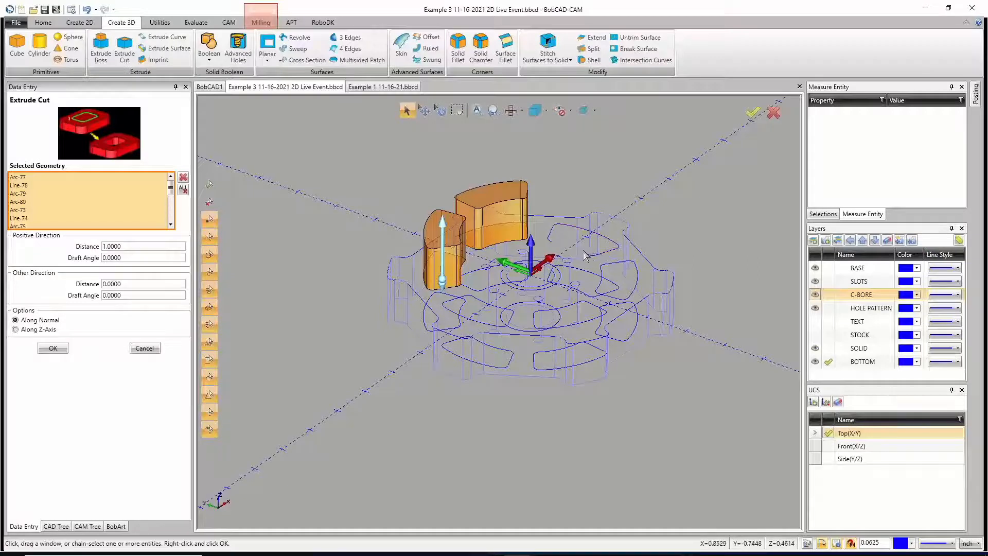
pyautogui.click(599, 276)
pyautogui.click(603, 329)
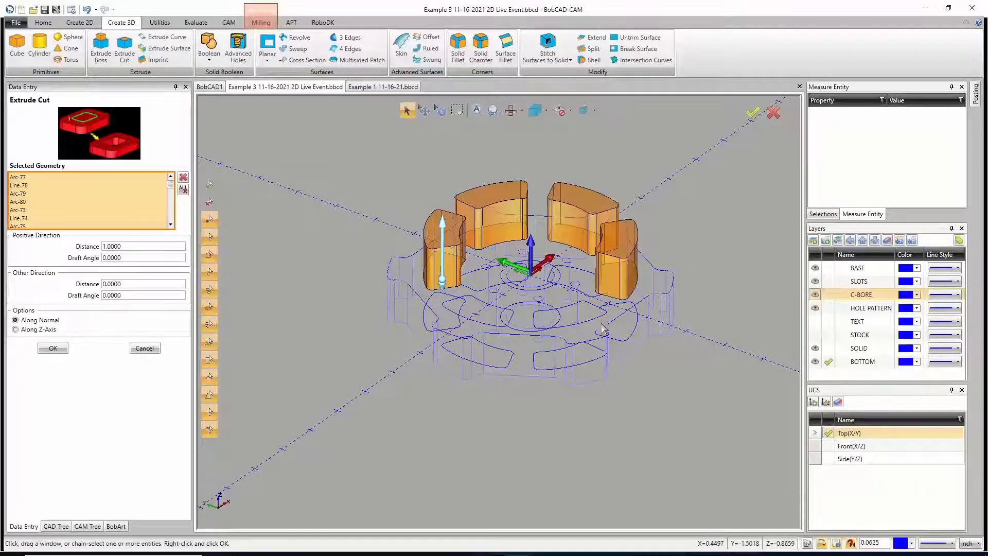
pyautogui.click(548, 354)
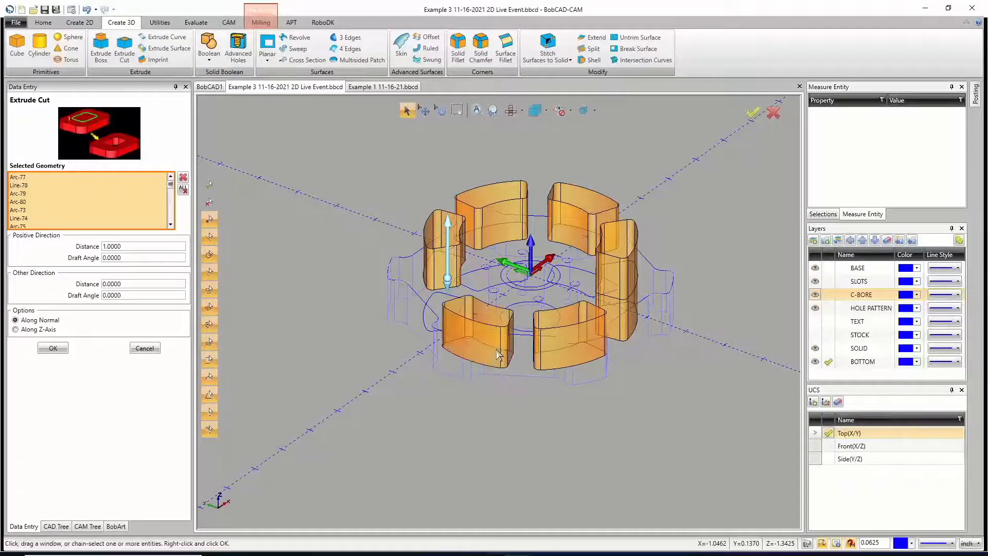
# Step: Deselect the lower slot outlines and pick the front ones on the top face so that all six top slots are selected
pyautogui.click(496, 349)
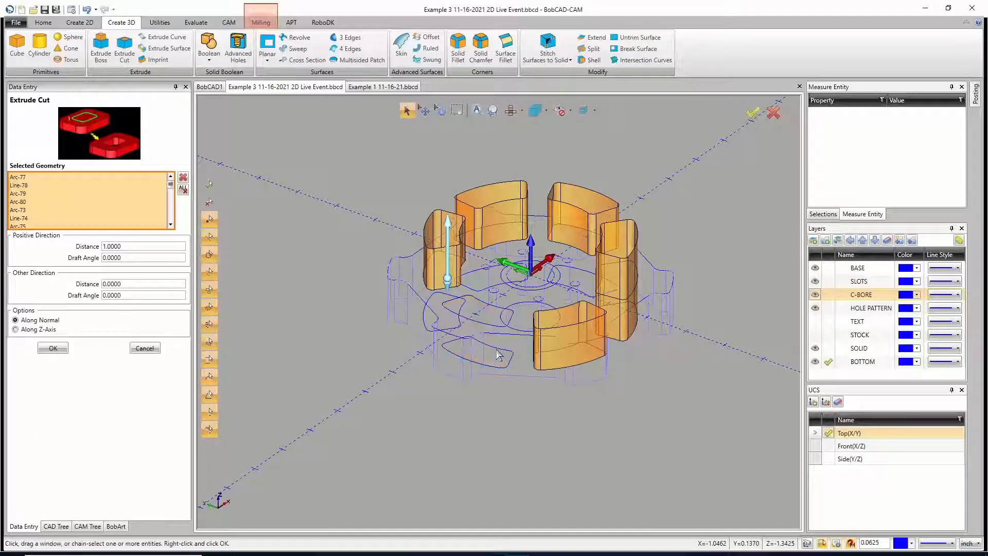
pyautogui.click(559, 356)
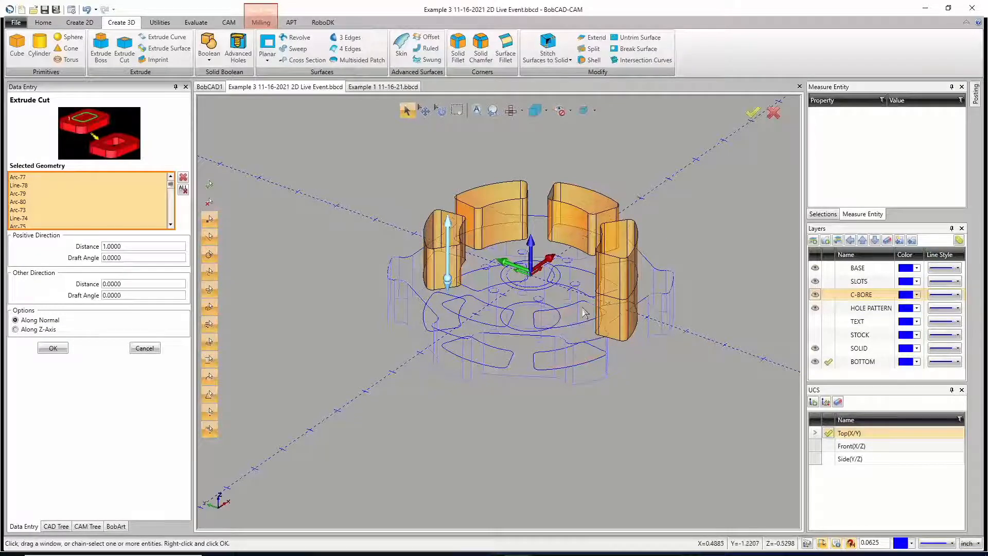
pyautogui.keyDown('shift'); pyautogui.click(559, 310); pyautogui.keyUp('shift')
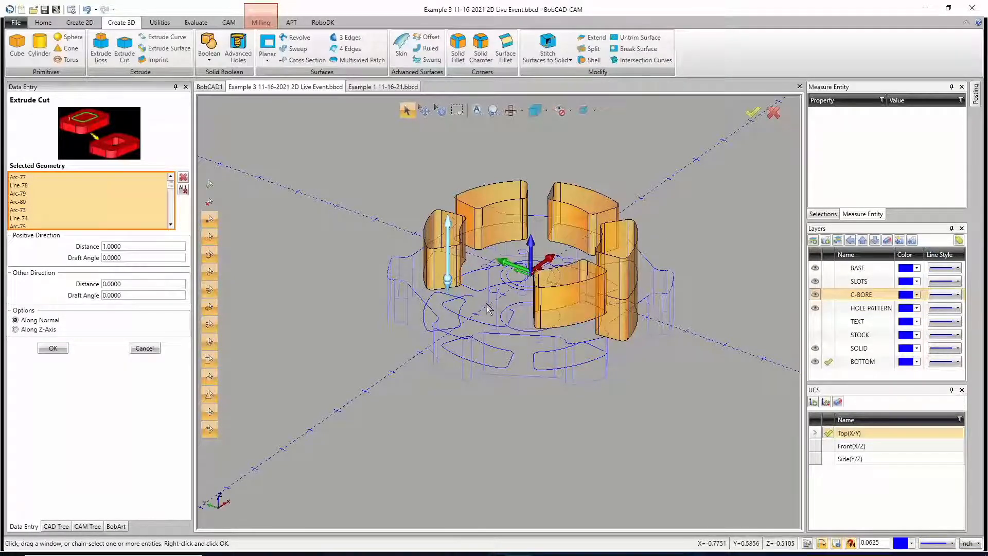
pyautogui.moveTo(488, 307); pyautogui.dragTo(616, 361, button='middle')
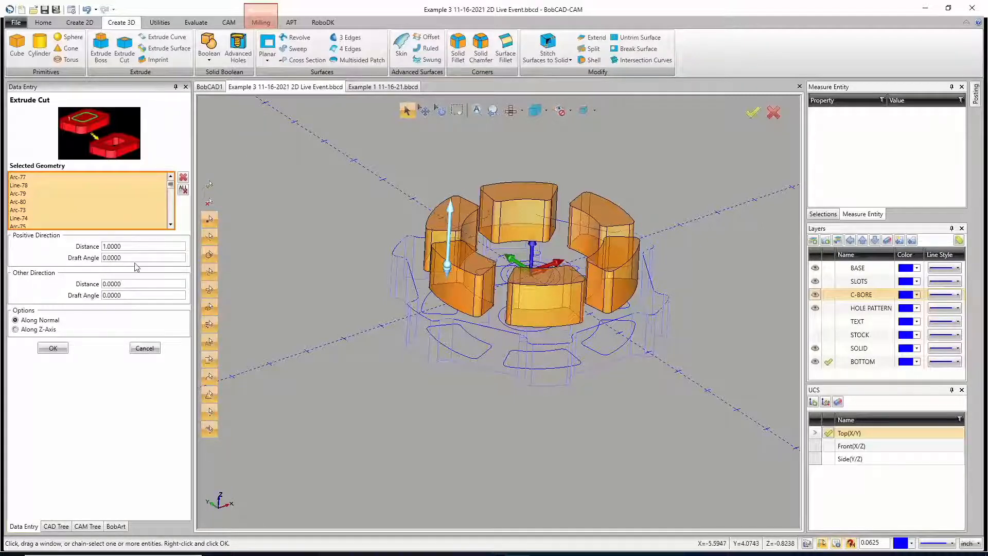
# Step: Set the Extrude Cut distance to 0.375 in both directions and cut the six top slots into the wheel
pyautogui.moveTo(130, 247); pyautogui.dragTo(92, 245)
pyautogui.write('375')
pyautogui.press('Tab')
pyautogui.press('Tab')
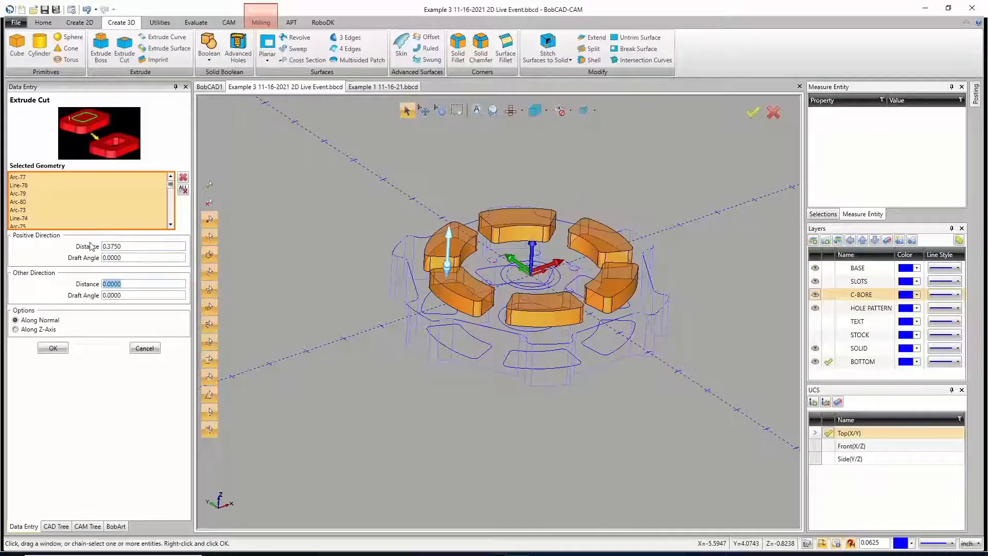
pyautogui.press('BackSpace')
pyautogui.write('.375')
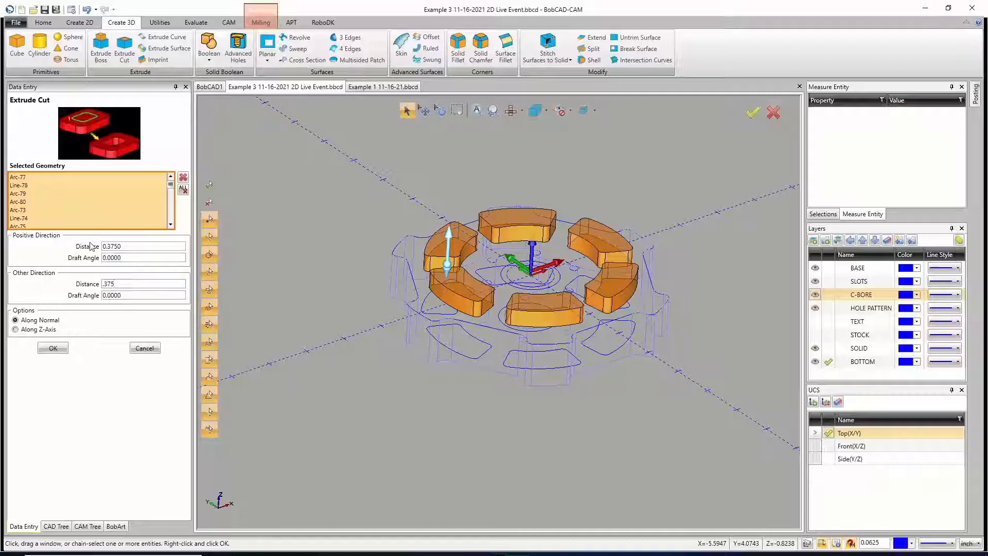
pyautogui.press('Tab')
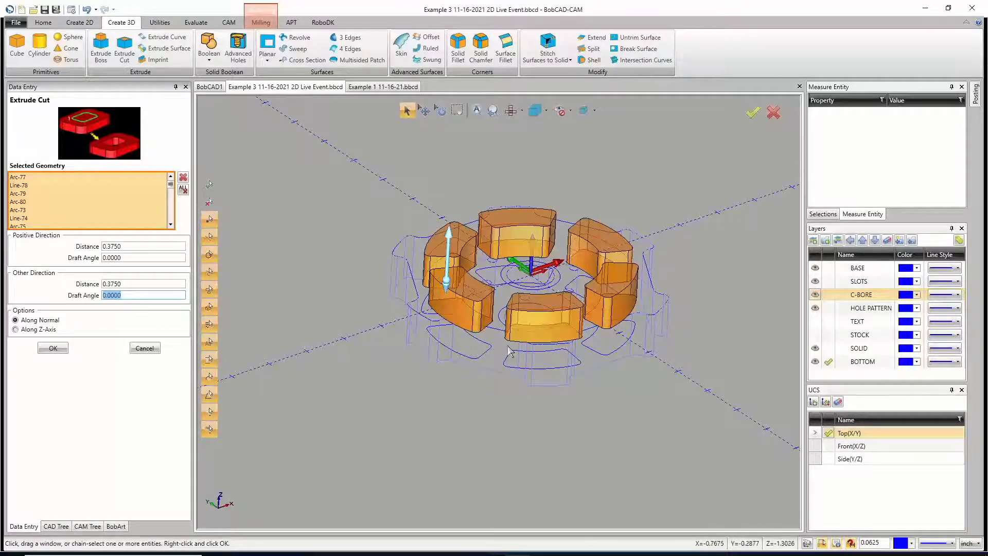
pyautogui.click(125, 284)
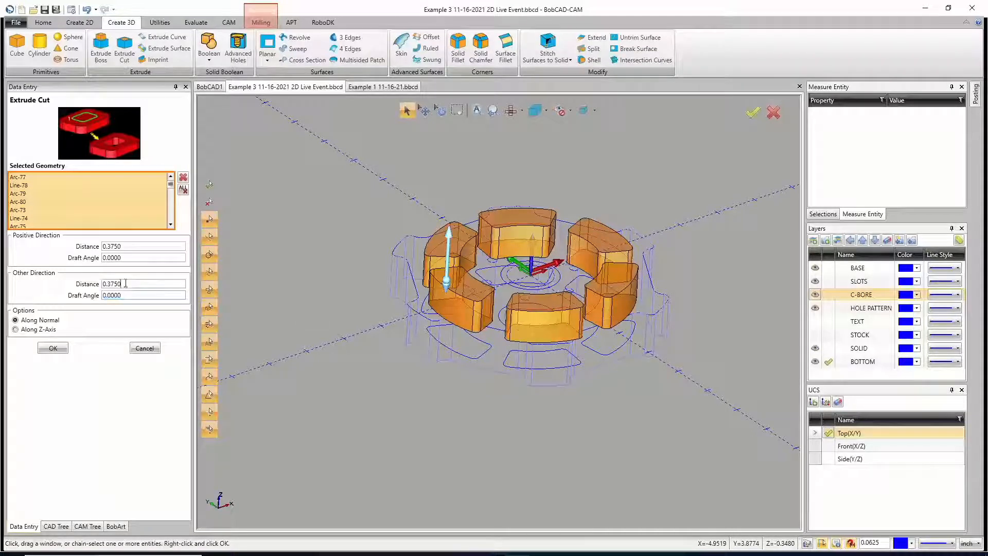
pyautogui.click(159, 246)
pyautogui.click(57, 348)
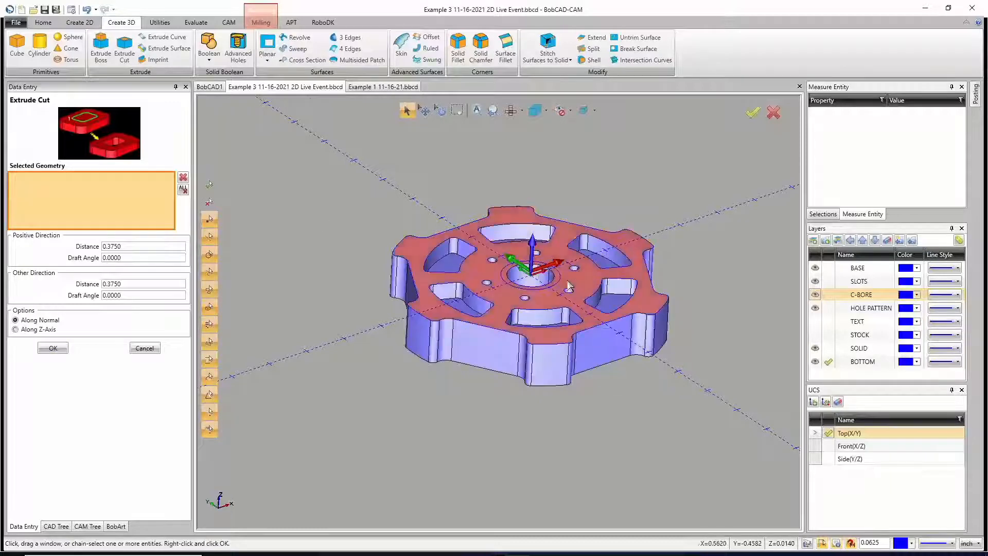
# Step: Hide the HOLE PATTERN and C-BORE layers so the slot outlines on the wheel's underside are easier to pick
pyautogui.moveTo(552, 254); pyautogui.dragTo(540, 287, button='middle')
pyautogui.moveTo(371, 198); pyautogui.dragTo(510, 361, button='middle')
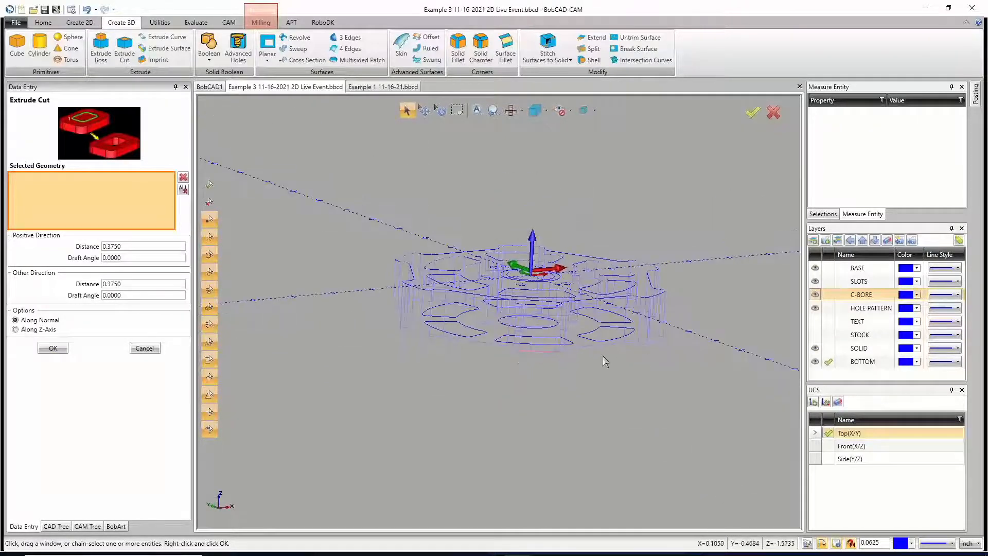
pyautogui.click(814, 308)
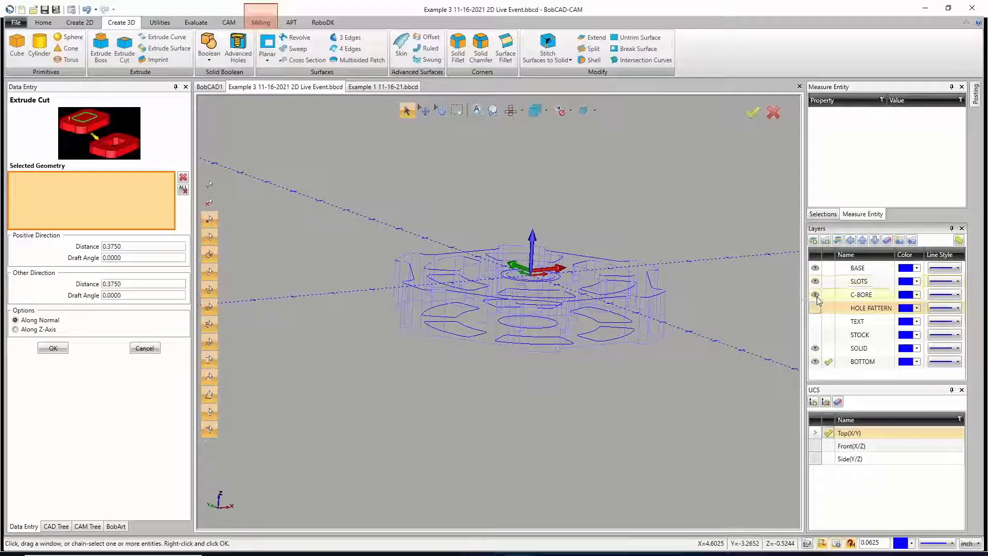
pyautogui.click(814, 294)
pyautogui.moveTo(574, 363); pyautogui.dragTo(581, 352, button='middle')
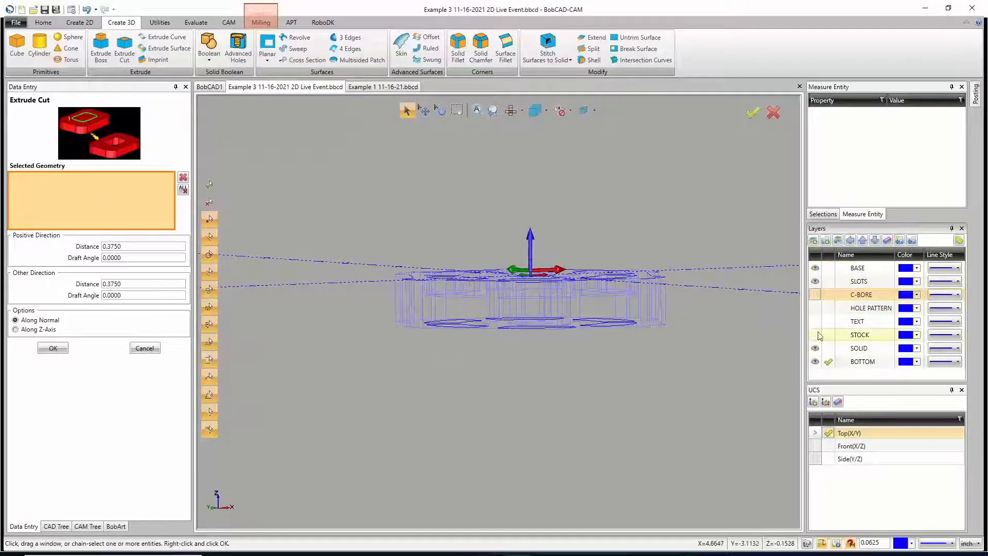
# Step: Select the six slot outlines on the wheel's bottom face and cut them 0.375 in both directions
pyautogui.moveTo(492, 366); pyautogui.dragTo(482, 390, button='middle')
pyautogui.keyDown('shift'); pyautogui.click(461, 347); pyautogui.keyUp('shift')
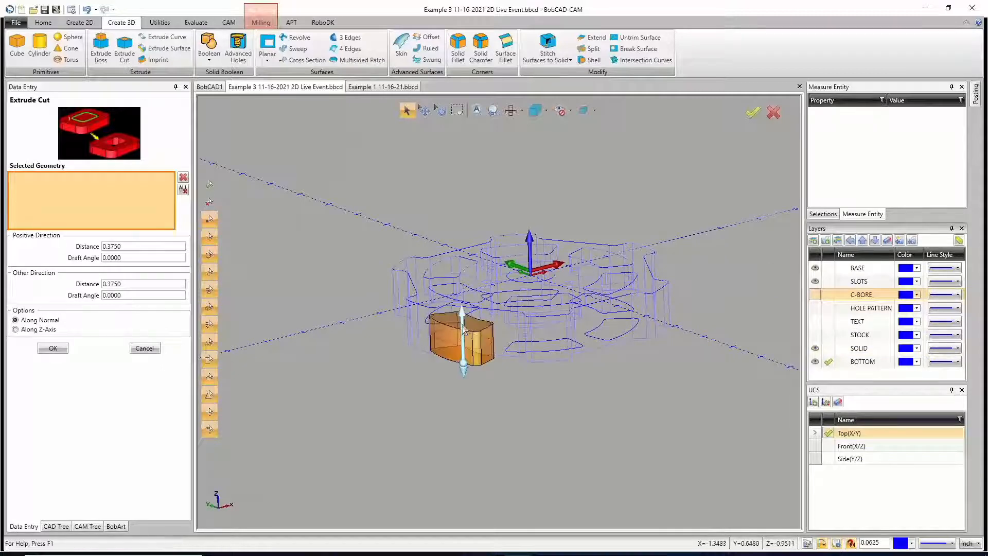
pyautogui.keyDown('shift'); pyautogui.click(459, 323); pyautogui.keyUp('shift')
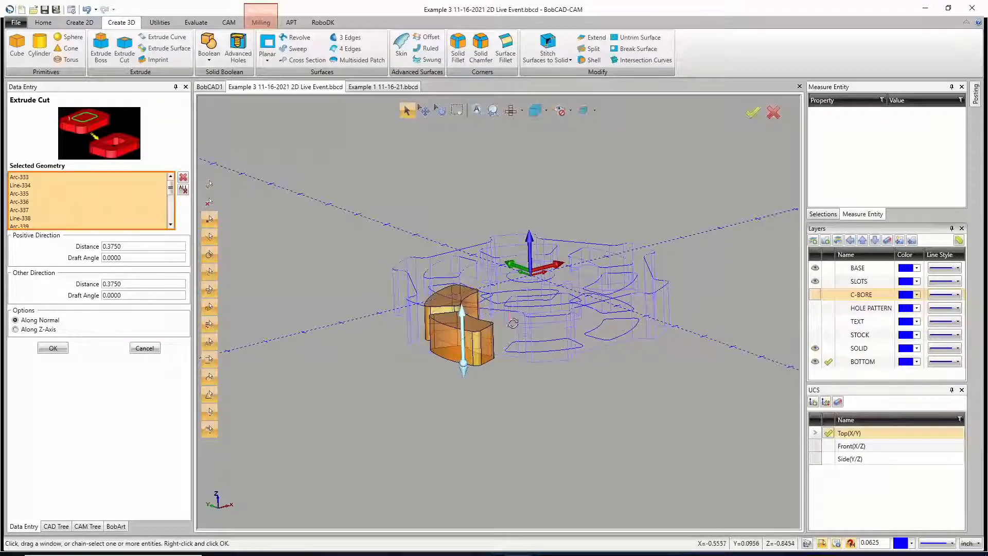
pyautogui.moveTo(509, 323); pyautogui.dragTo(503, 319, button='middle')
pyautogui.keyDown('shift'); pyautogui.click(503, 315); pyautogui.keyUp('shift')
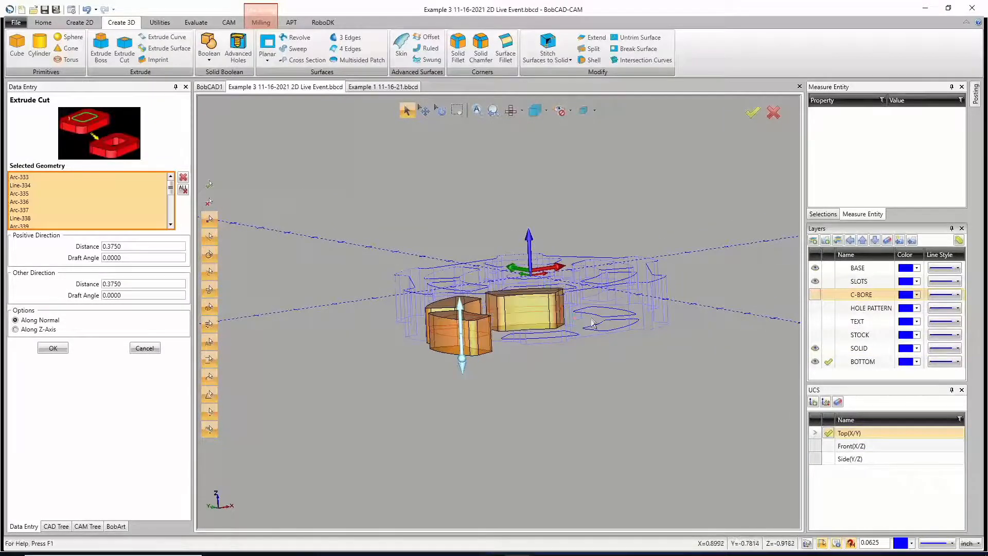
pyautogui.keyDown('shift'); pyautogui.click(597, 327); pyautogui.keyUp('shift')
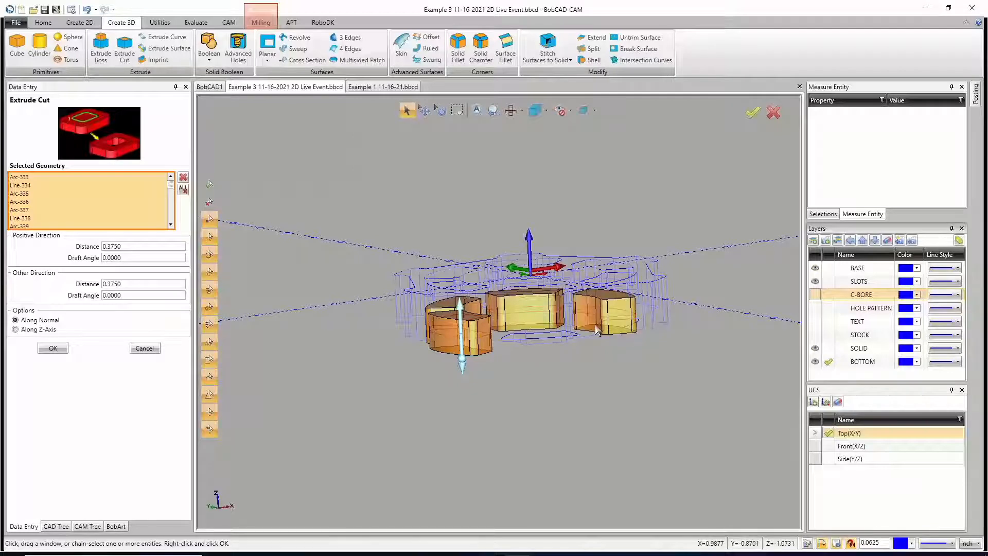
pyautogui.keyDown('shift'); pyautogui.click(596, 329); pyautogui.keyUp('shift')
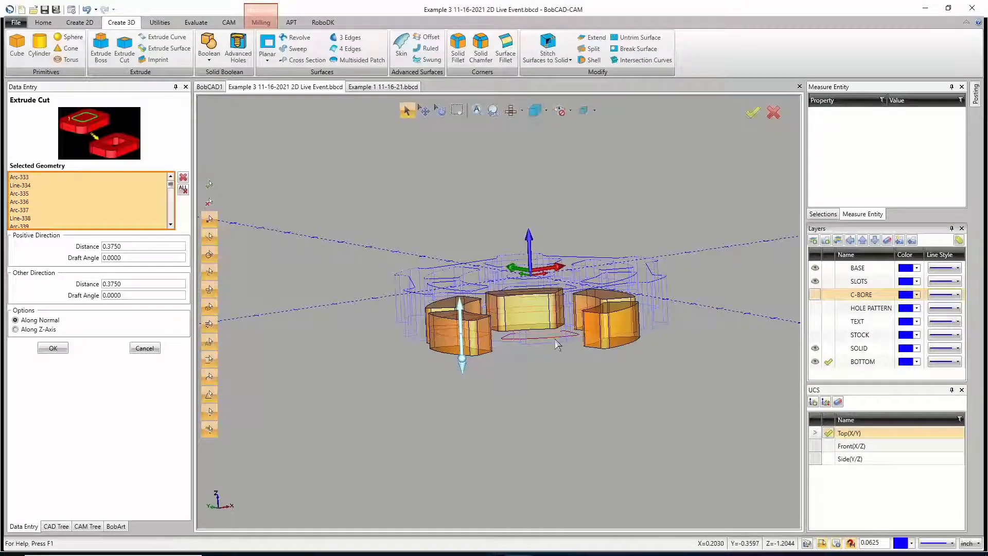
pyautogui.keyDown('shift'); pyautogui.click(554, 338); pyautogui.keyUp('shift')
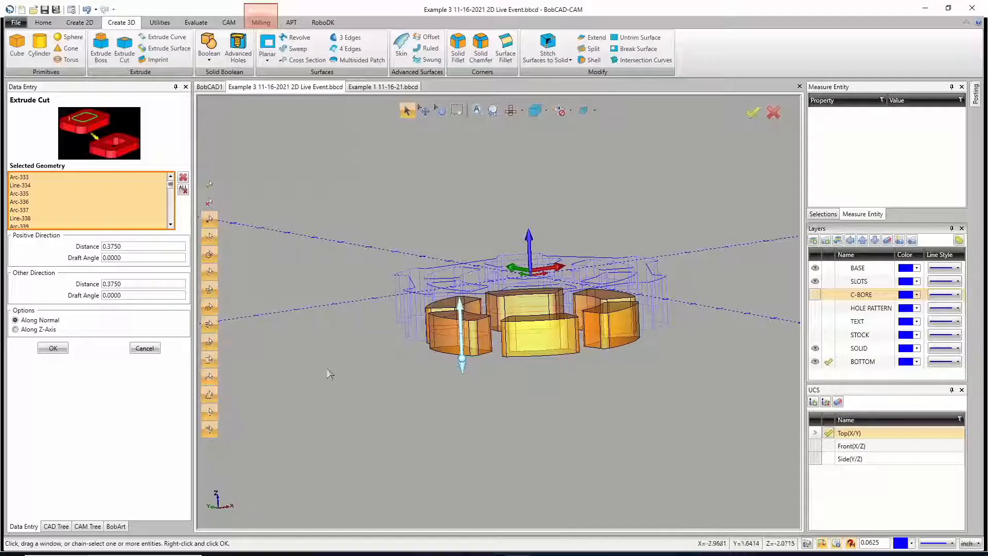
pyautogui.click(54, 349)
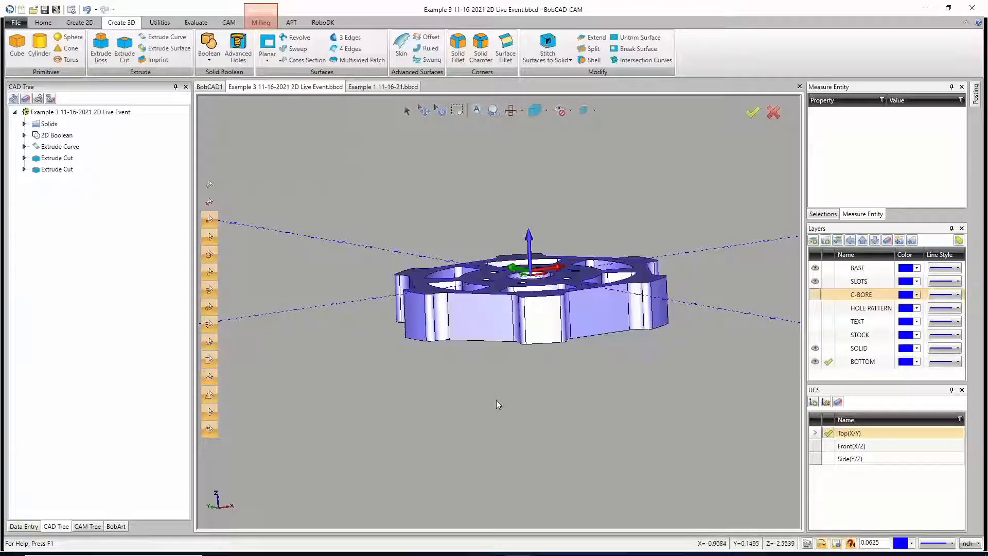
# Step: Show the C-BORE layer and hide the SLOTS and BASE layers
pyautogui.moveTo(521, 391)
pyautogui.mouseDown(button='middle')
pyautogui.moveTo(528, 434)
pyautogui.moveTo(516, 311)
pyautogui.moveTo(520, 434)
pyautogui.moveTo(511, 331)
pyautogui.moveTo(513, 421)
pyautogui.mouseUp(button='middle')
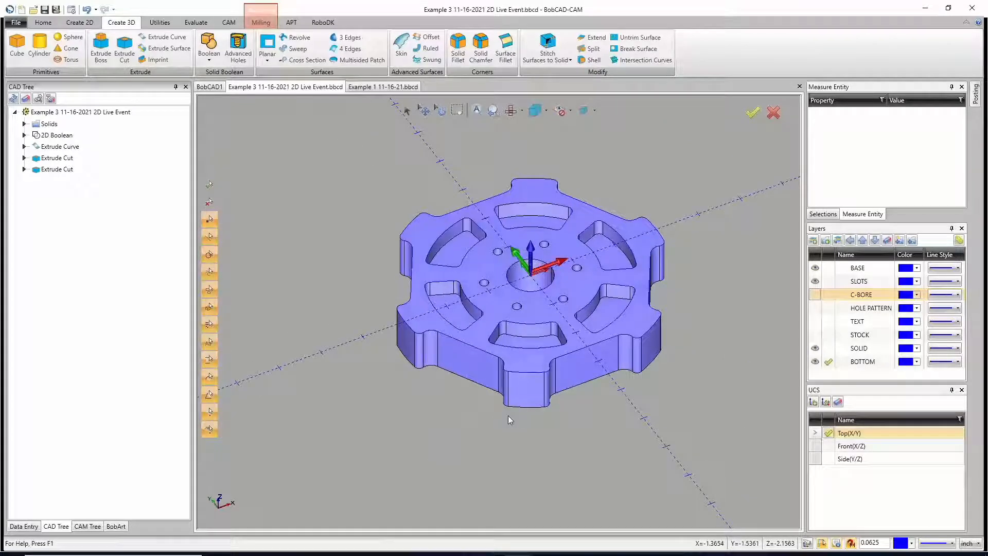
pyautogui.click(811, 294)
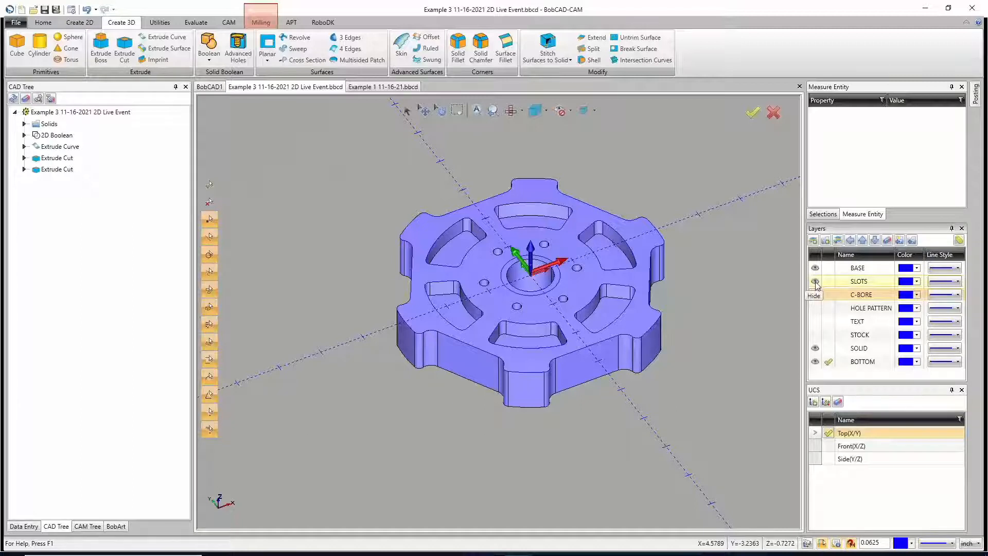
pyautogui.click(815, 282)
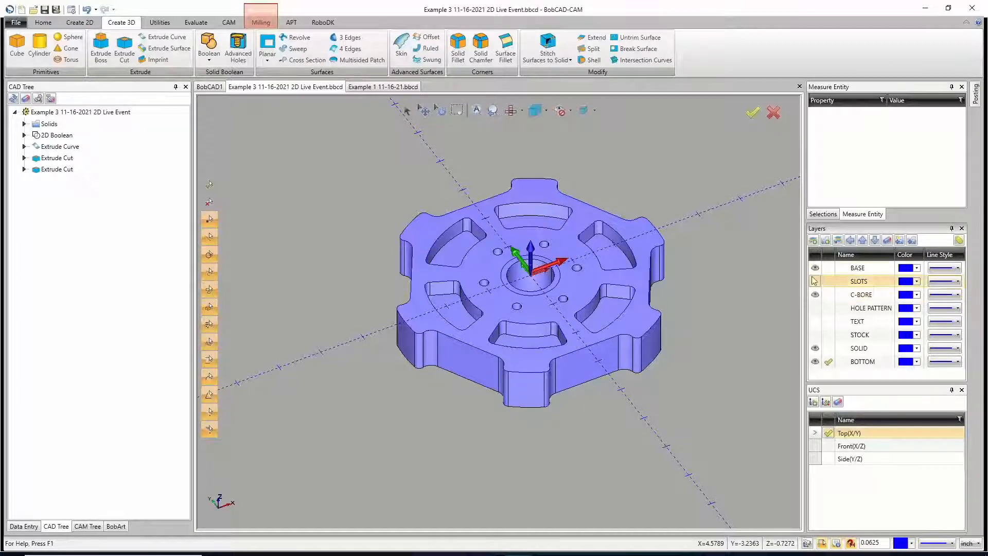
pyautogui.click(815, 268)
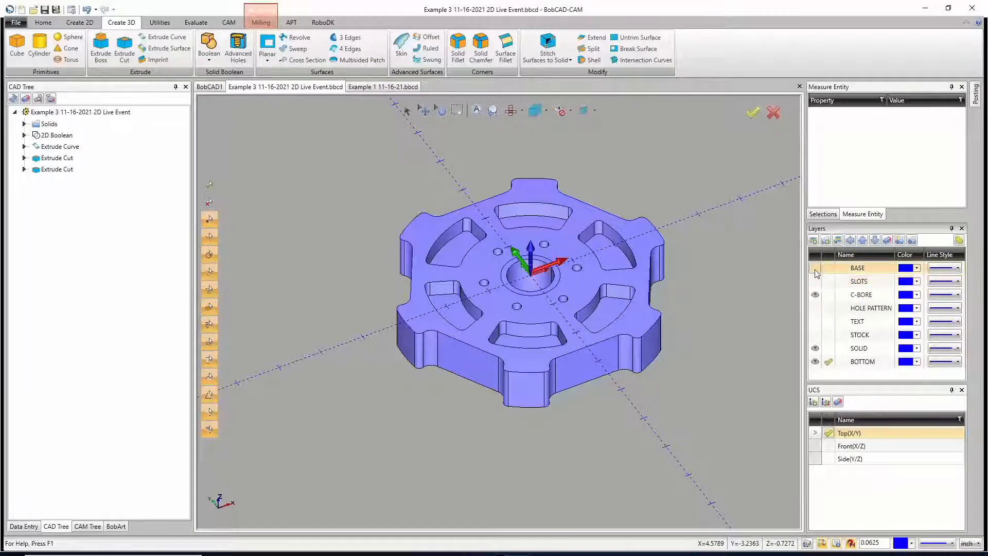
# Step: Make SOLID the current layer and move the wheel solid onto it
pyautogui.click(828, 352)
pyautogui.click(827, 350)
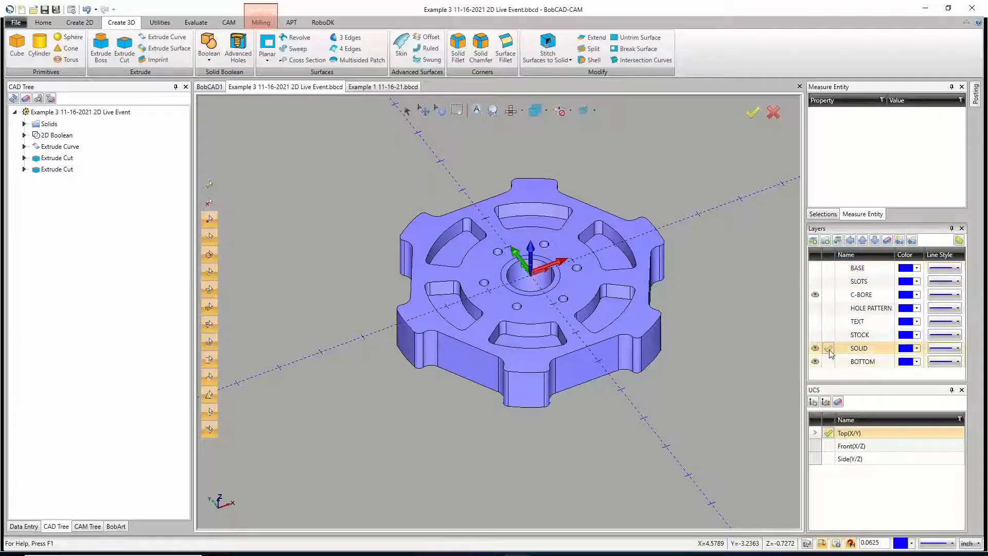
pyautogui.click(815, 362)
pyautogui.click(815, 362)
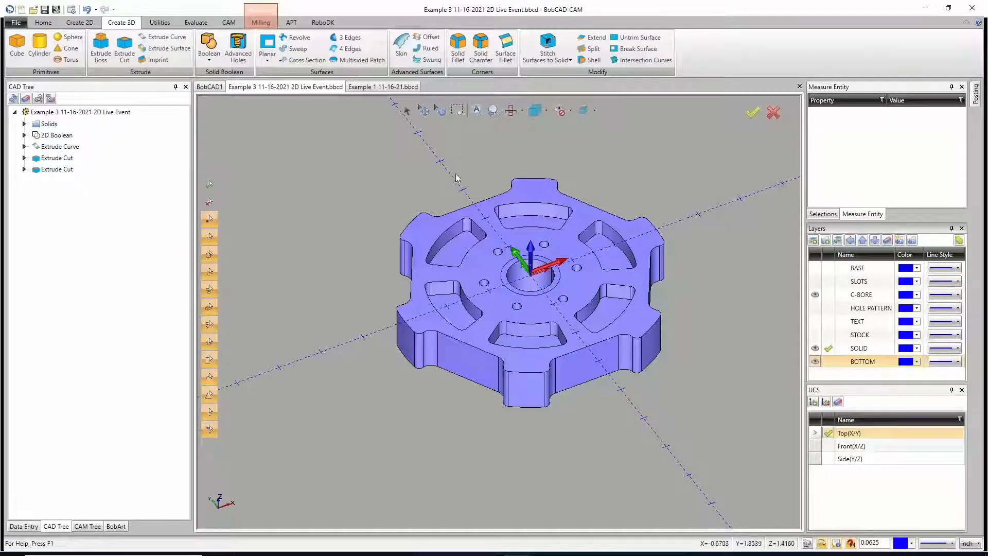
pyautogui.click(407, 110)
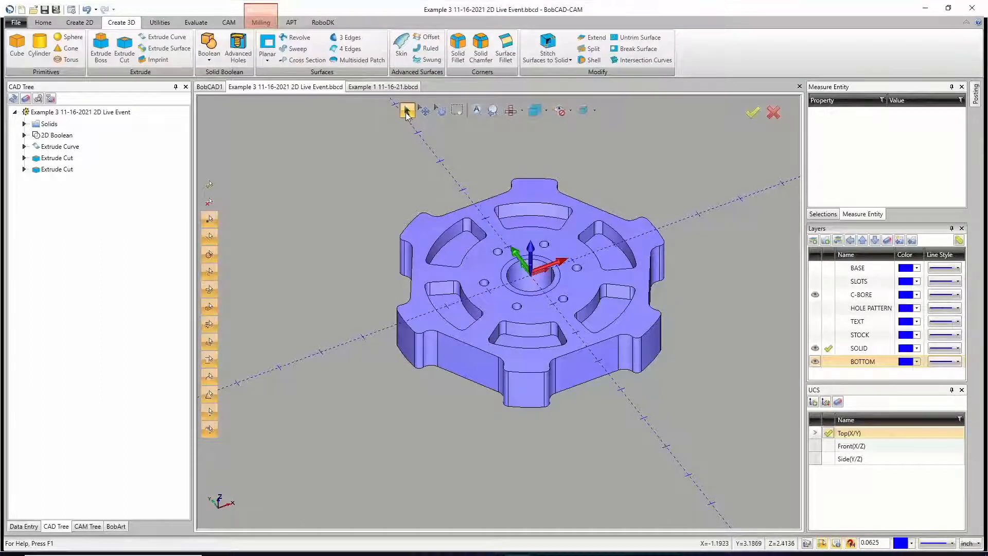
pyautogui.click(479, 270)
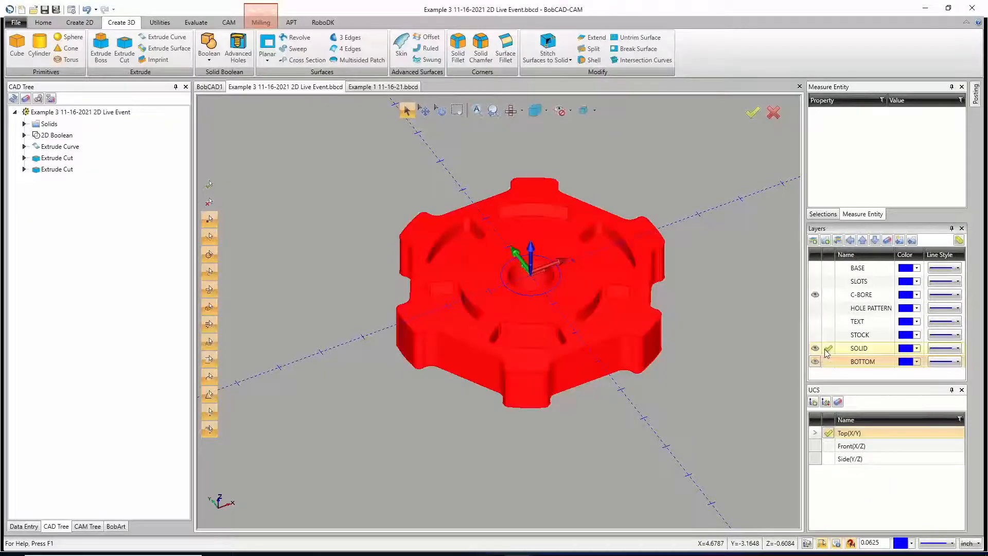
pyautogui.click(838, 240)
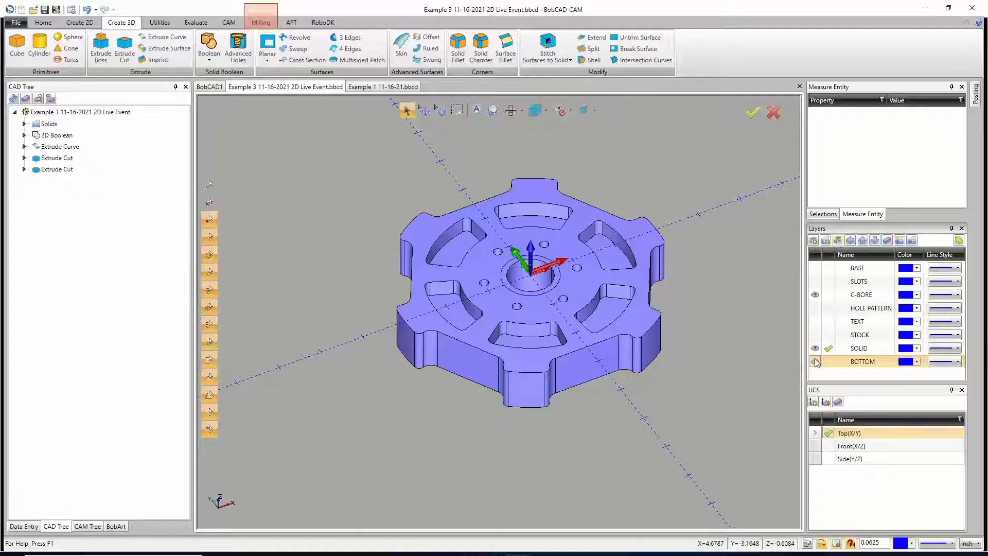
# Step: Hide the SOLID layer while keeping it current, isolating the upper and lower counterbore circles
pyautogui.click(829, 296)
pyautogui.click(828, 348)
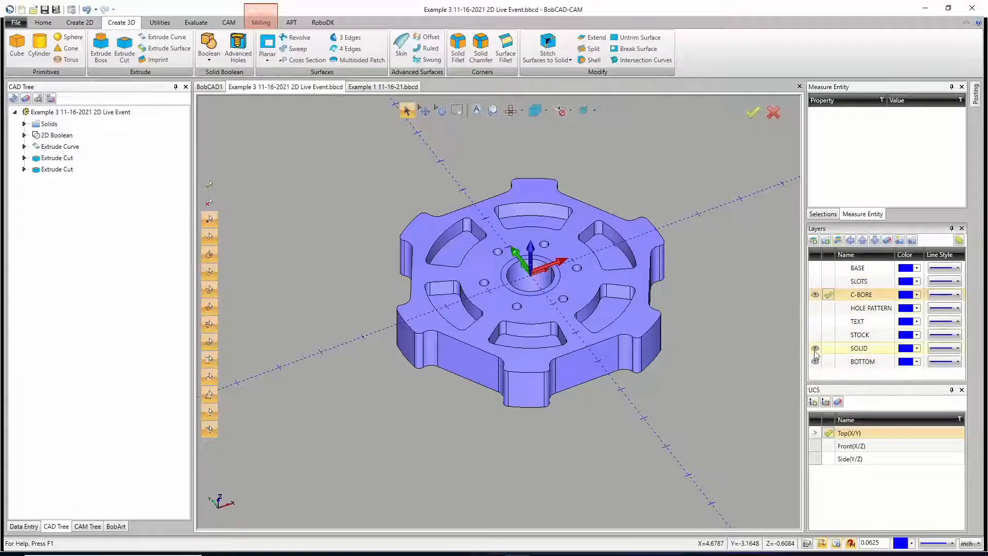
pyautogui.click(815, 347)
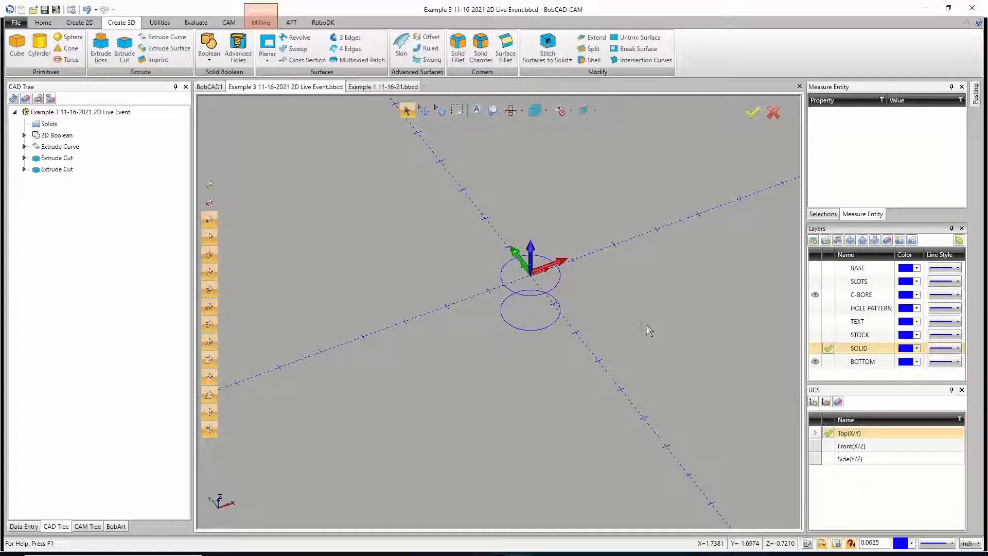
# Step: Extrude-cut the upper counterbore circle with a distance of 0.125 in both directions
pyautogui.click(125, 45)
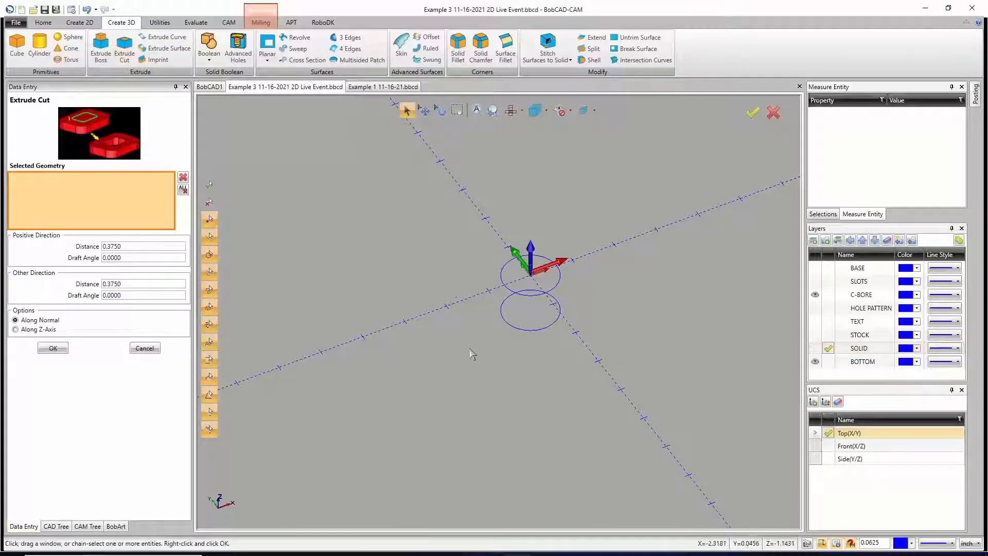
pyautogui.doubleClick(128, 247)
pyautogui.write('.1')
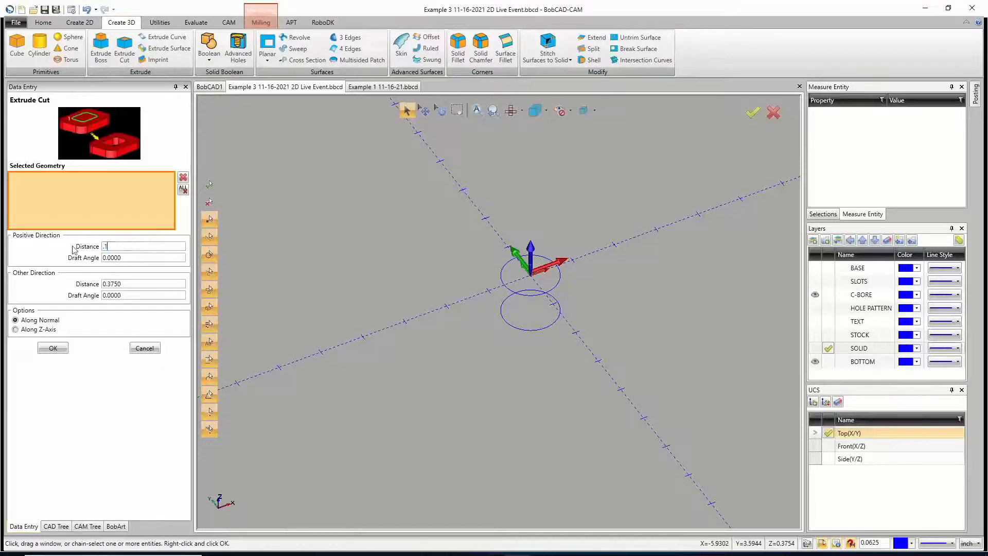
pyautogui.write('25')
pyautogui.press('Tab')
pyautogui.press('Tab')
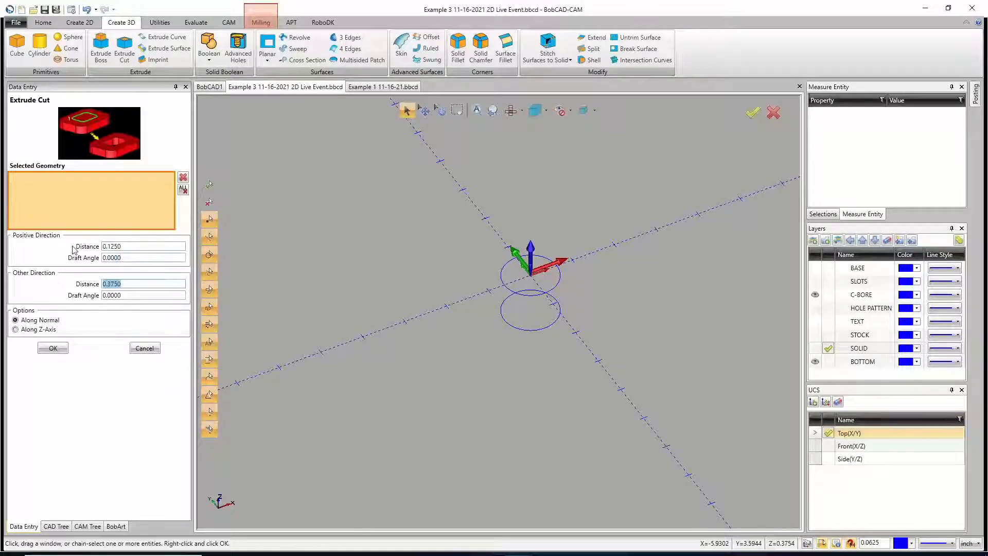
pyautogui.press('BackSpace')
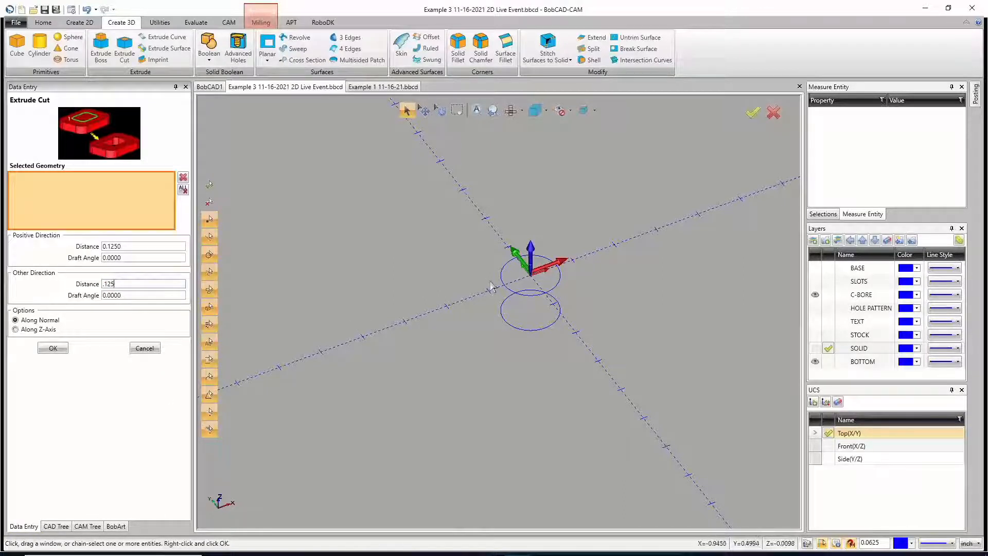
pyautogui.click(507, 288)
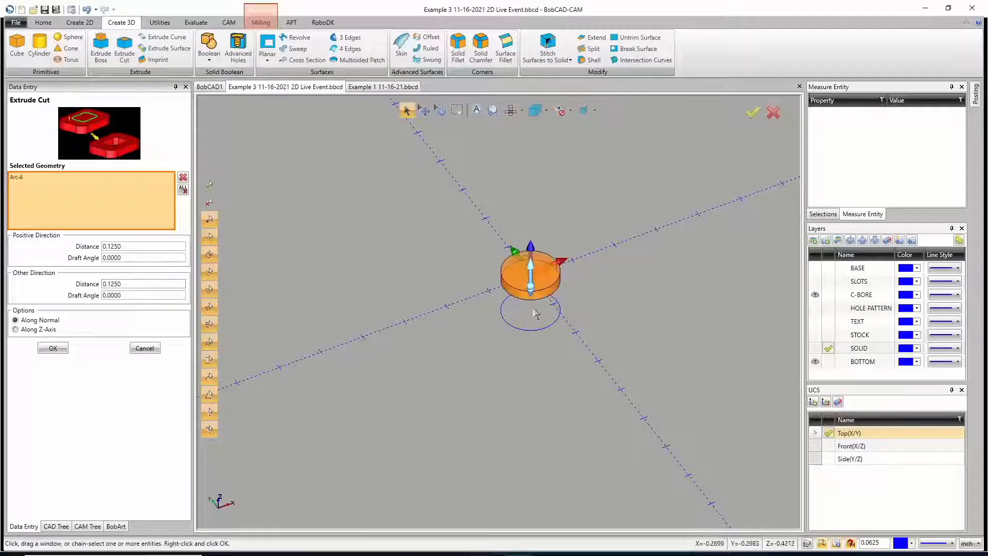
pyautogui.moveTo(572, 329); pyautogui.dragTo(576, 313, button='middle')
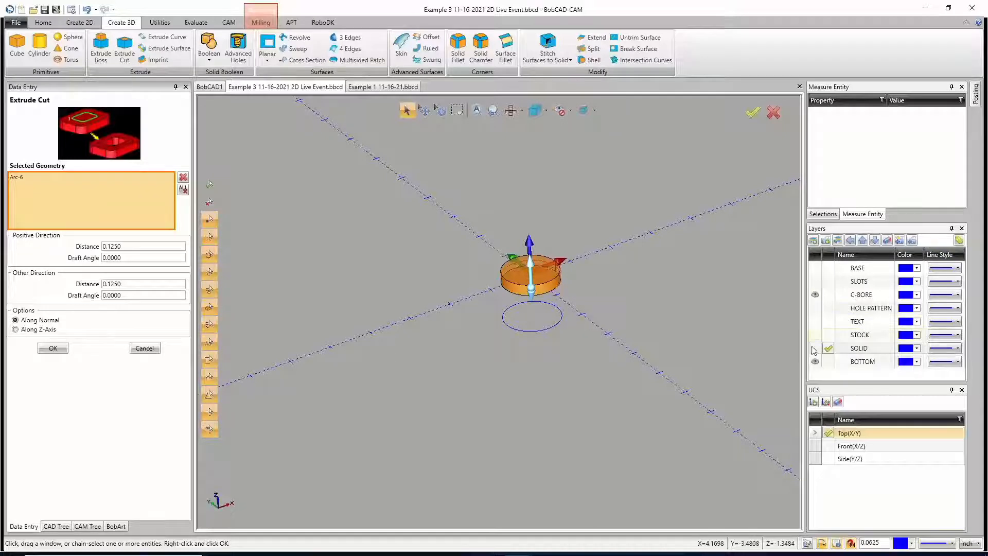
pyautogui.click(51, 348)
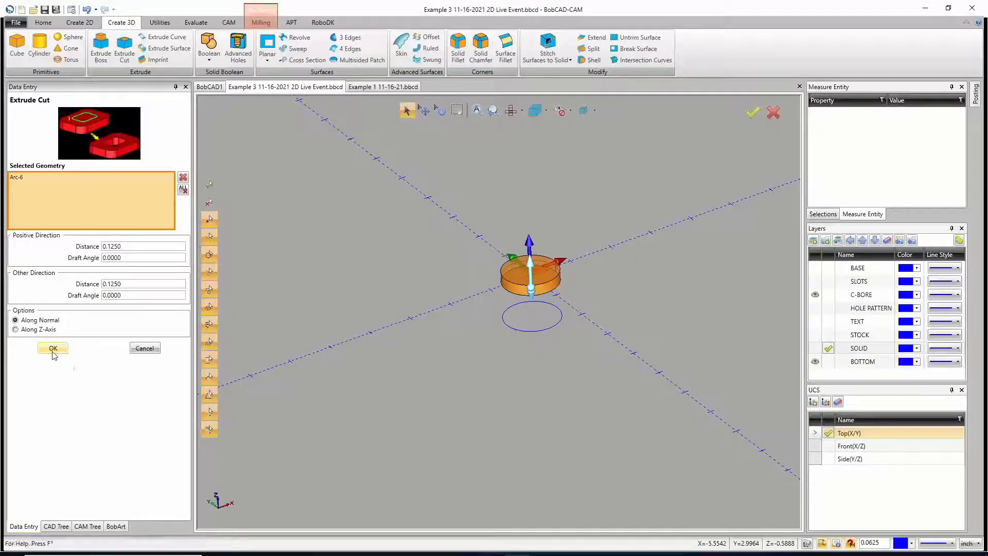
# Step: Extrude-cut the lower counterbore circle with a distance of 0.125 in both directions and show the SOLID layer again
pyautogui.click(509, 325)
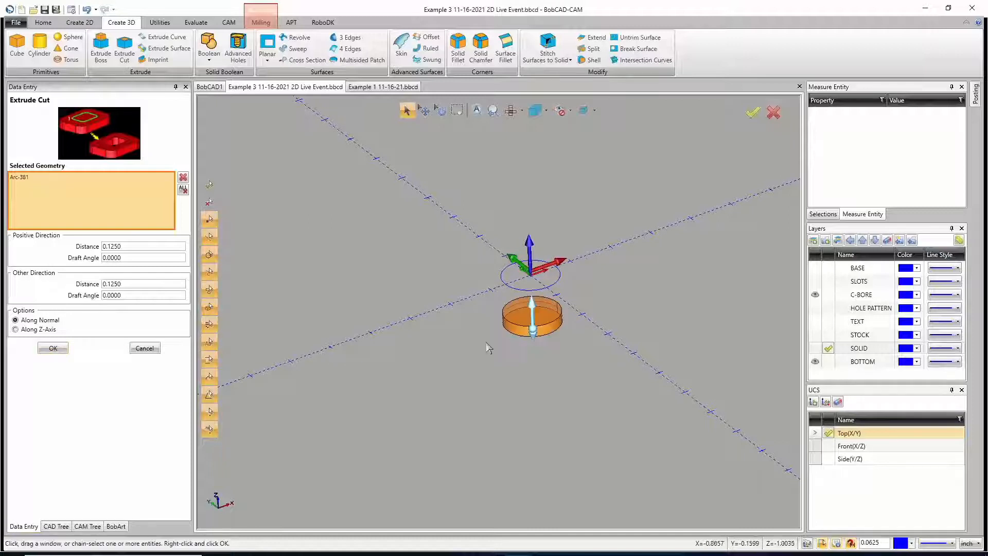
pyautogui.click(51, 349)
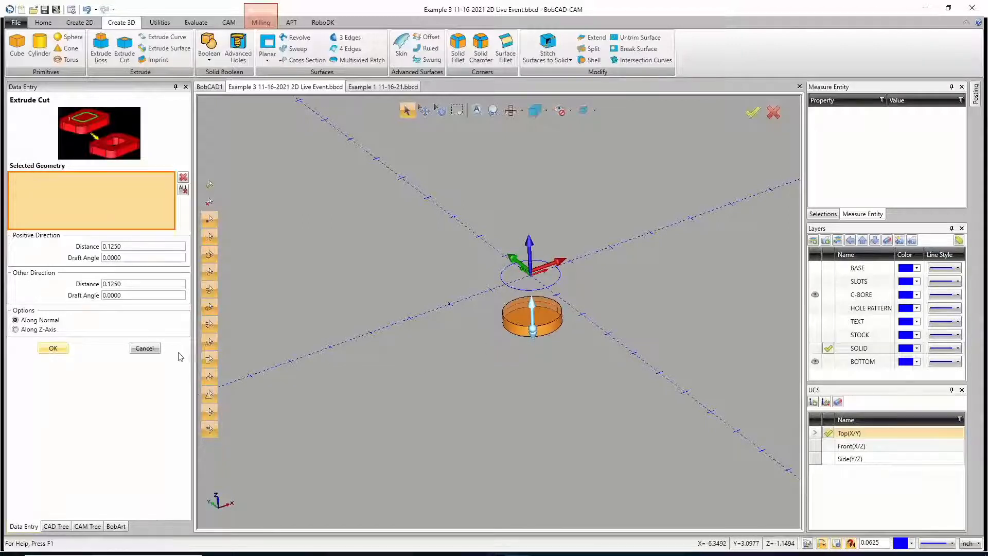
pyautogui.click(144, 348)
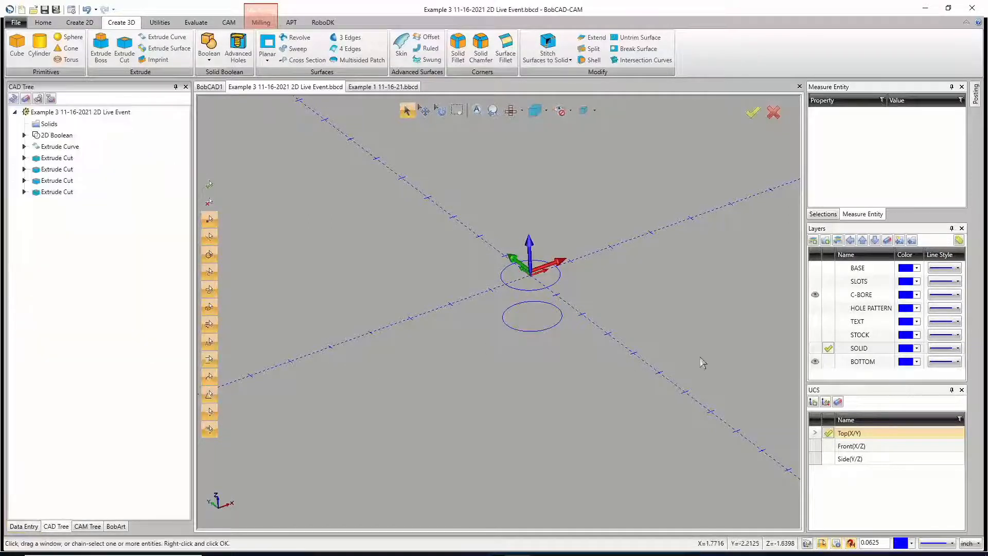
pyautogui.click(815, 348)
pyautogui.moveTo(517, 356); pyautogui.dragTo(563, 355, button='middle')
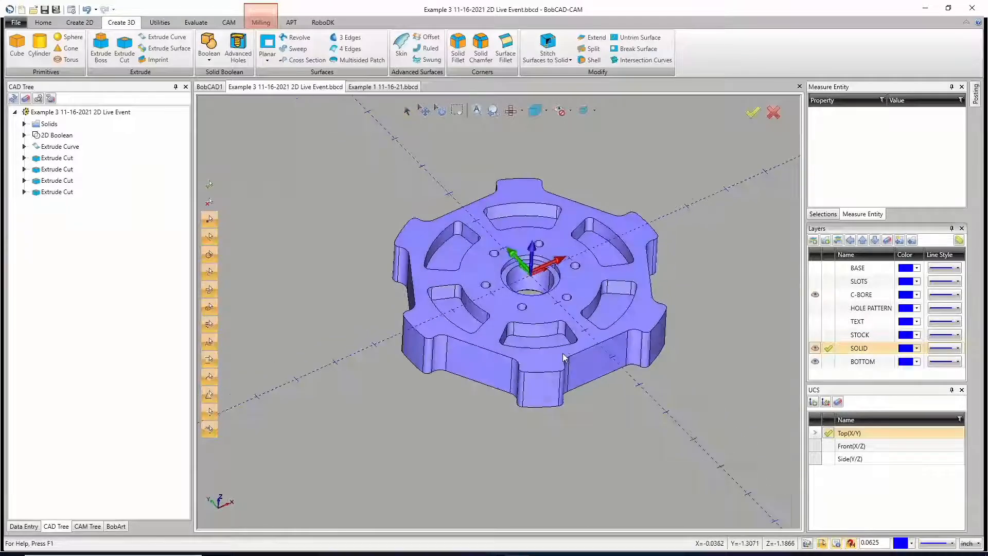
# Step: Examine the existing tap hole feature and its operations in the milling job
pyautogui.click(87, 525)
pyautogui.click(58, 137)
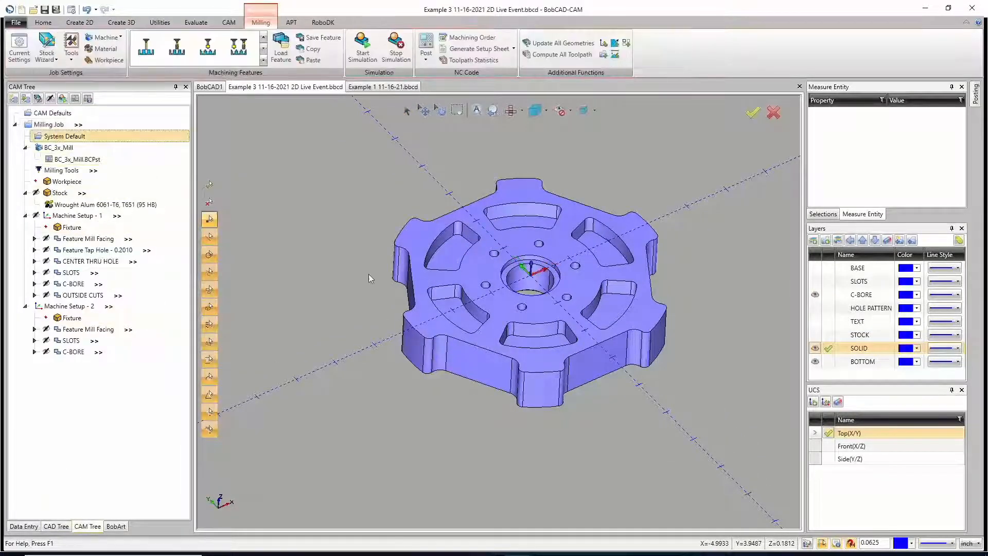
pyautogui.moveTo(533, 293); pyautogui.dragTo(540, 346, button='middle')
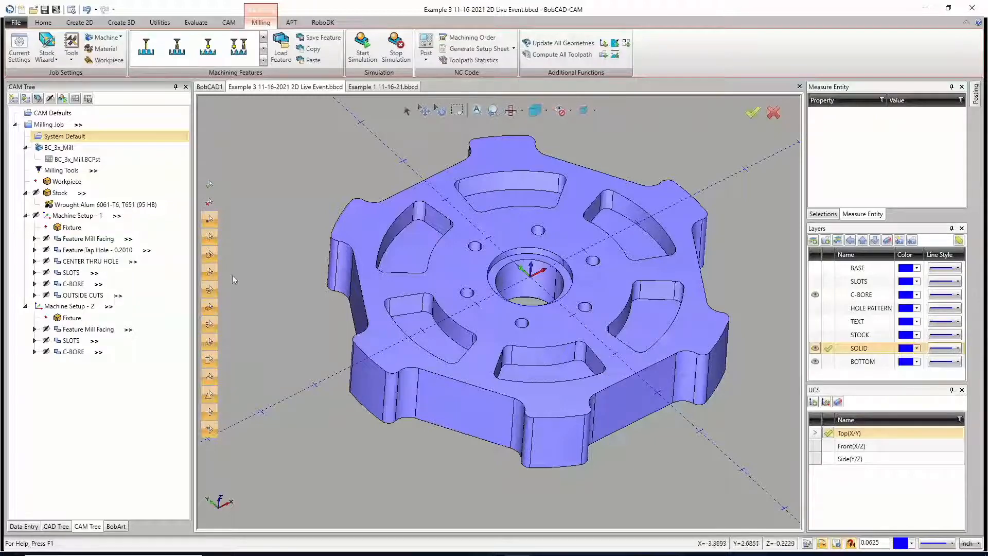
pyautogui.click(35, 250)
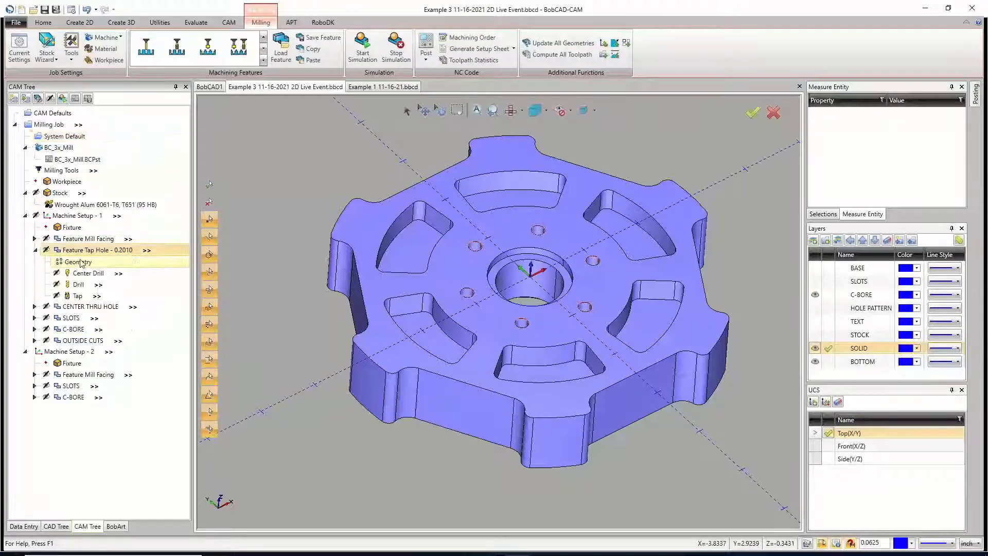
# Step: Try a new Mill Tap Hole feature in Machine Setup - 1 on the six hole faces around the bore, then cancel its wizard
pyautogui.rightClick(70, 216)
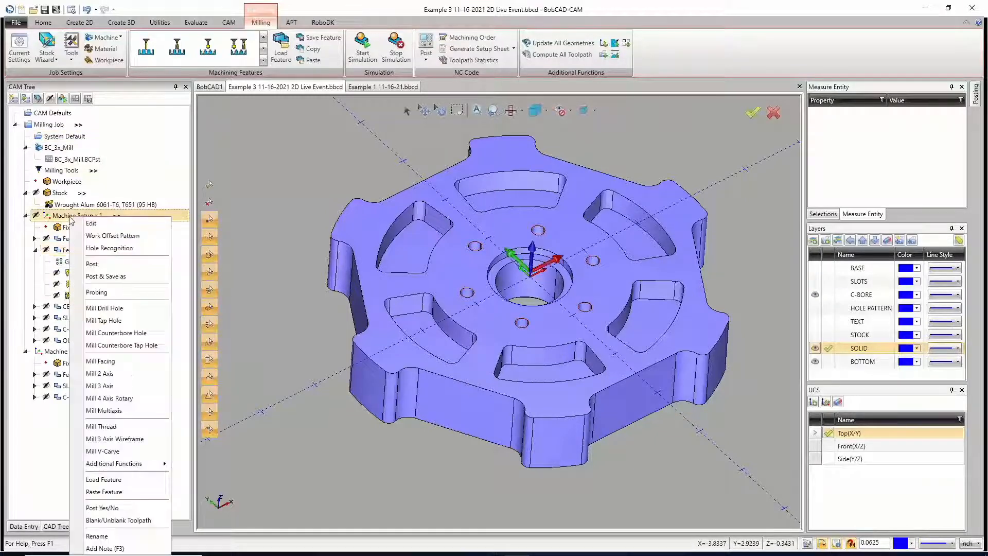
pyautogui.click(109, 320)
pyautogui.click(474, 167)
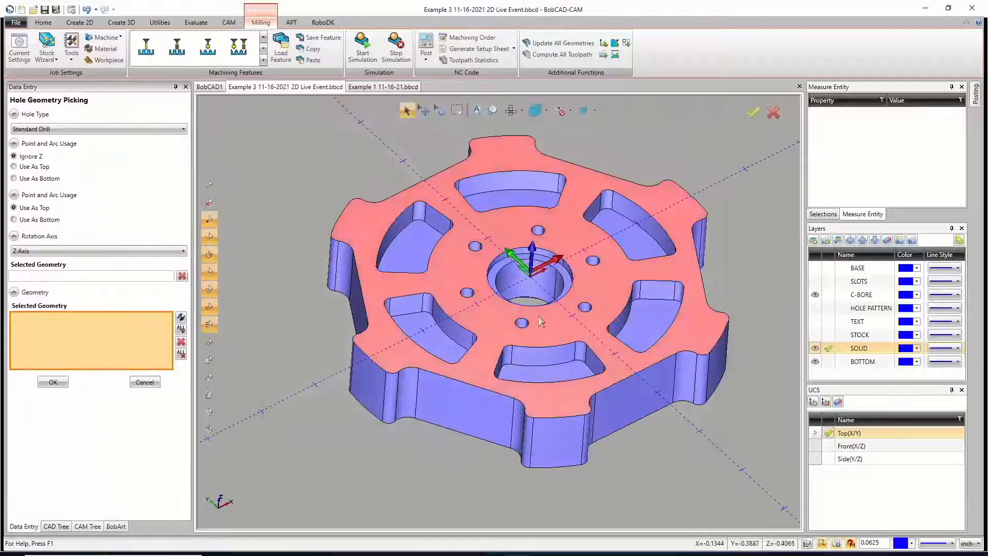
pyautogui.scroll(5, 442, 216)
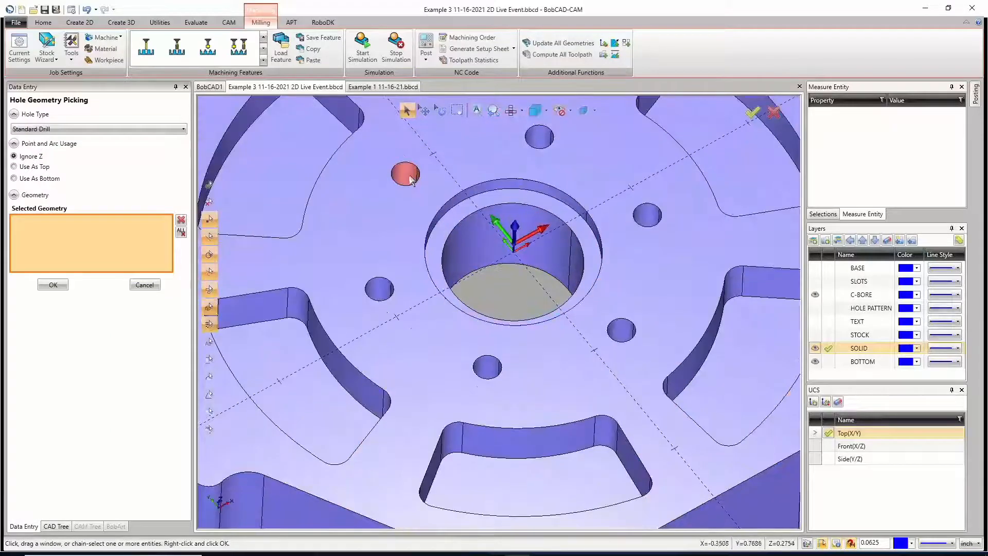
pyautogui.click(405, 173)
pyautogui.click(380, 289)
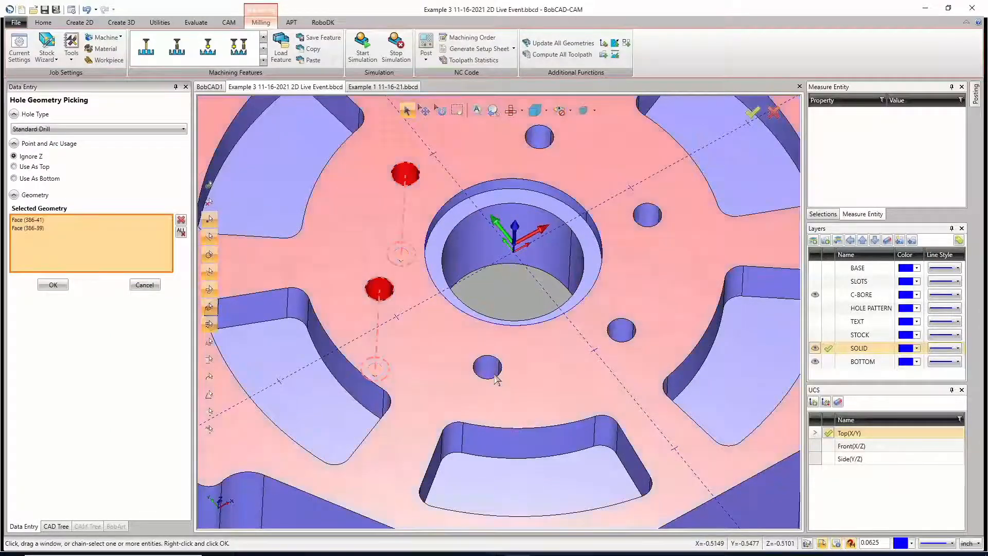
pyautogui.click(487, 367)
pyautogui.click(621, 330)
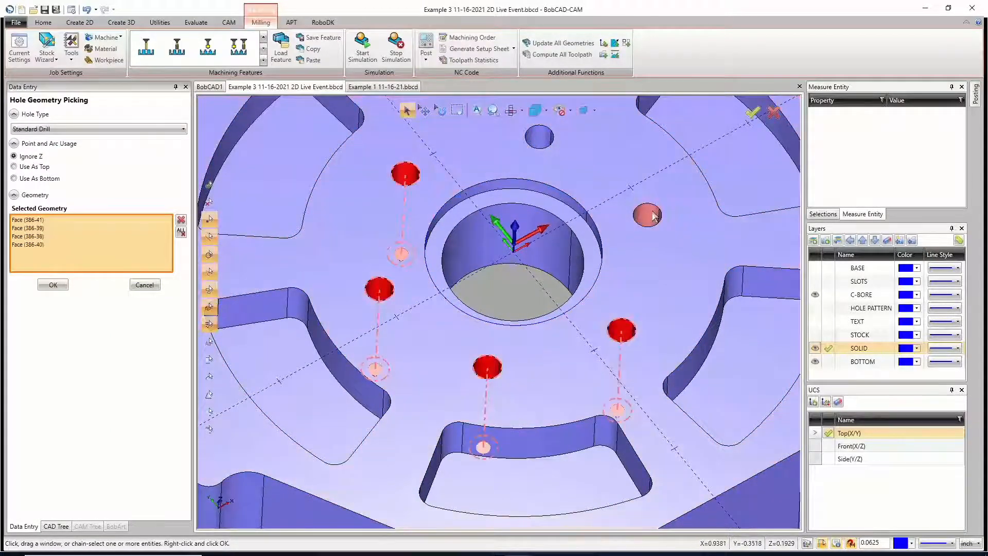
pyautogui.click(647, 215)
pyautogui.click(539, 136)
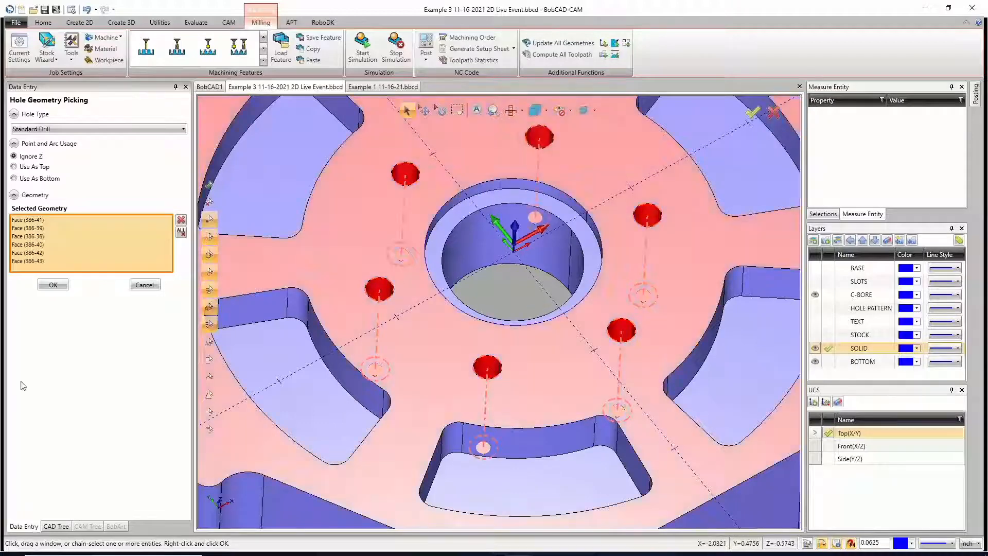
pyautogui.click(53, 285)
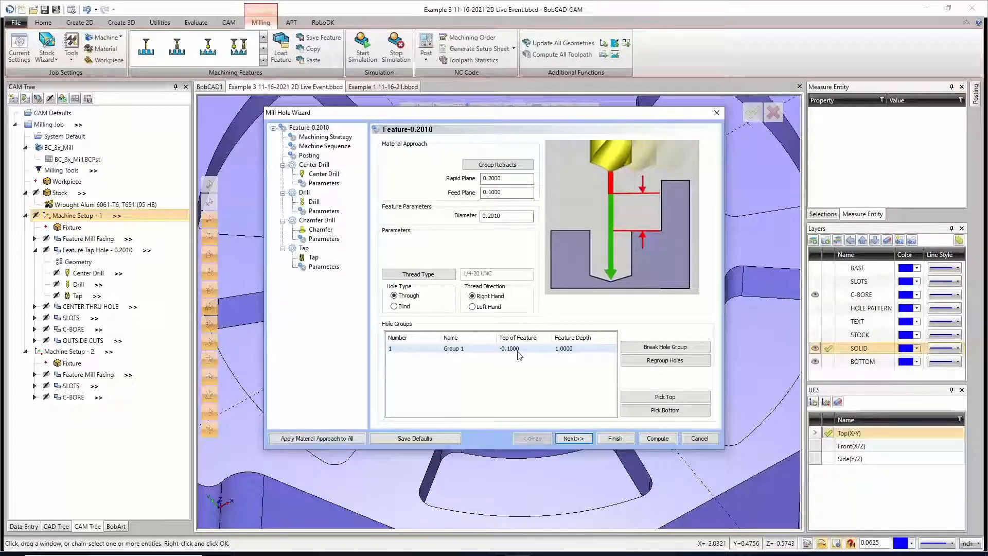
pyautogui.click(700, 439)
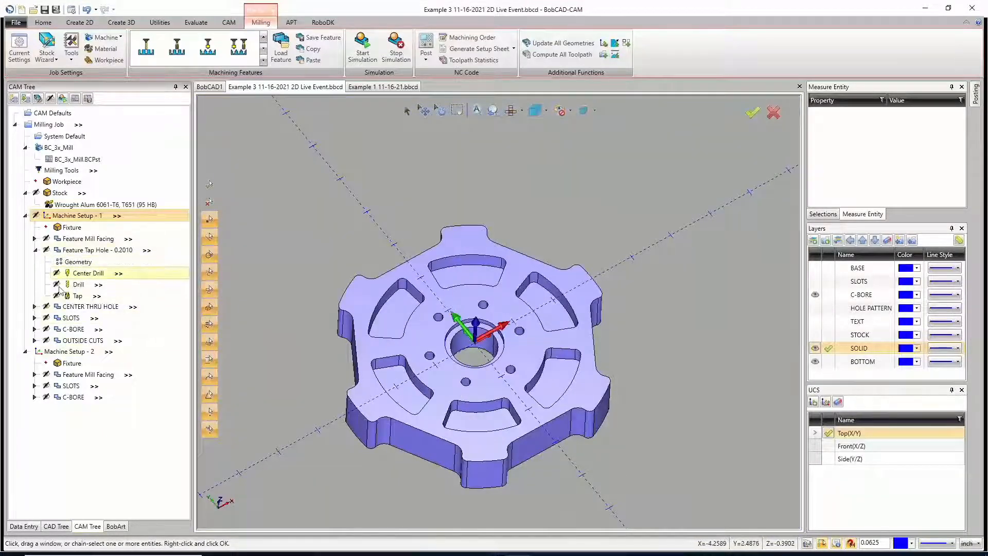
# Step: Reselect the geometry of the SLOTS feature in Machine Setup - 1, picking the floor faces of the six slots
pyautogui.doubleClick(66, 318)
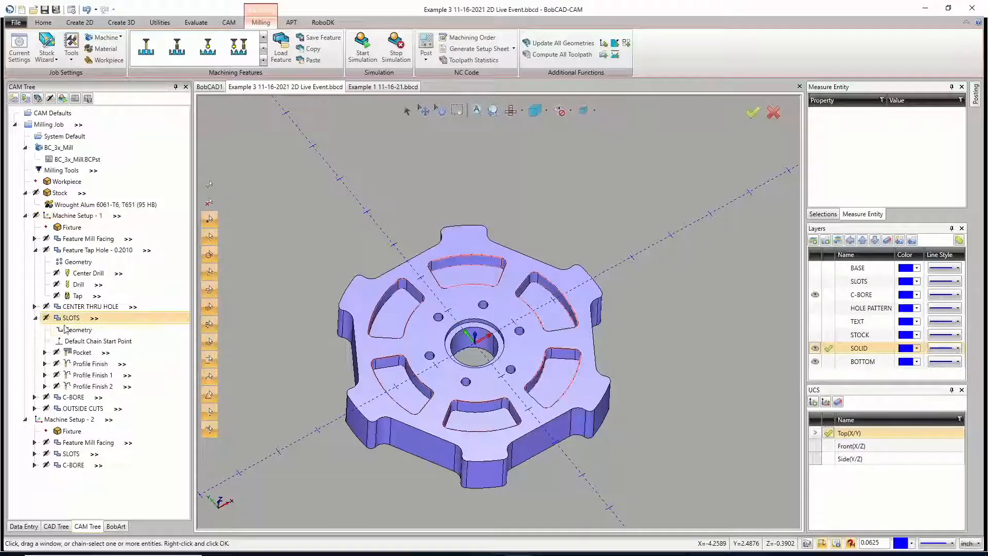
pyautogui.click(70, 330)
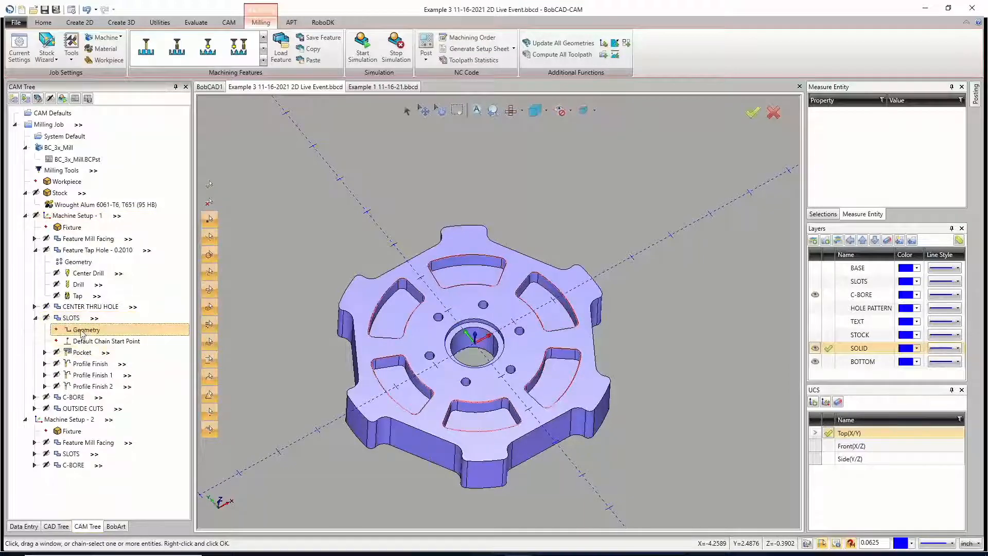
pyautogui.rightClick(81, 333)
pyautogui.click(70, 343)
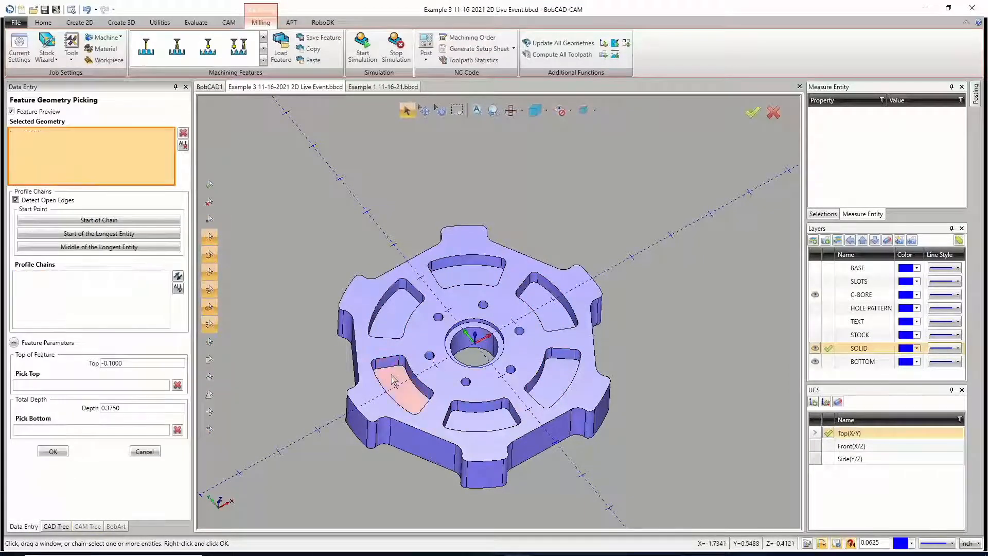
pyautogui.click(393, 381)
pyautogui.click(400, 321)
pyautogui.click(459, 281)
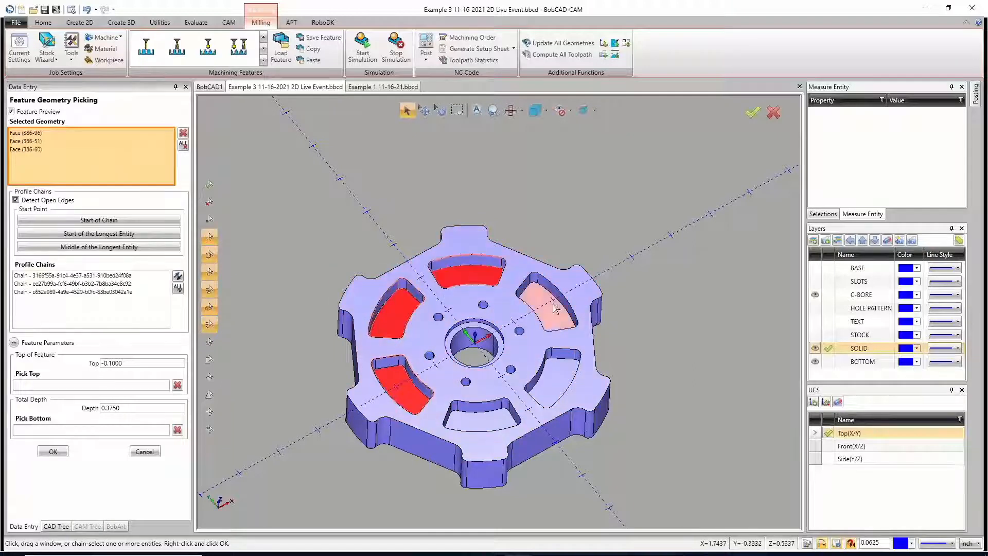
pyautogui.click(555, 308)
pyautogui.click(561, 378)
pyautogui.click(497, 420)
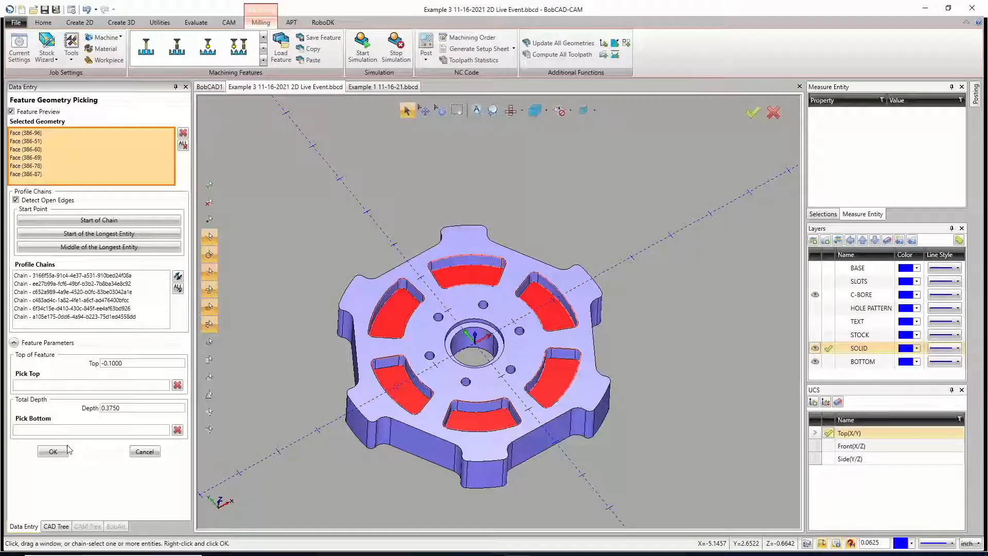
pyautogui.click(56, 451)
# Step: Compute all toolpaths of the SLOTS feature in Machine Setup - 1 and review its Pocket toolpath on the solid
pyautogui.click(71, 318)
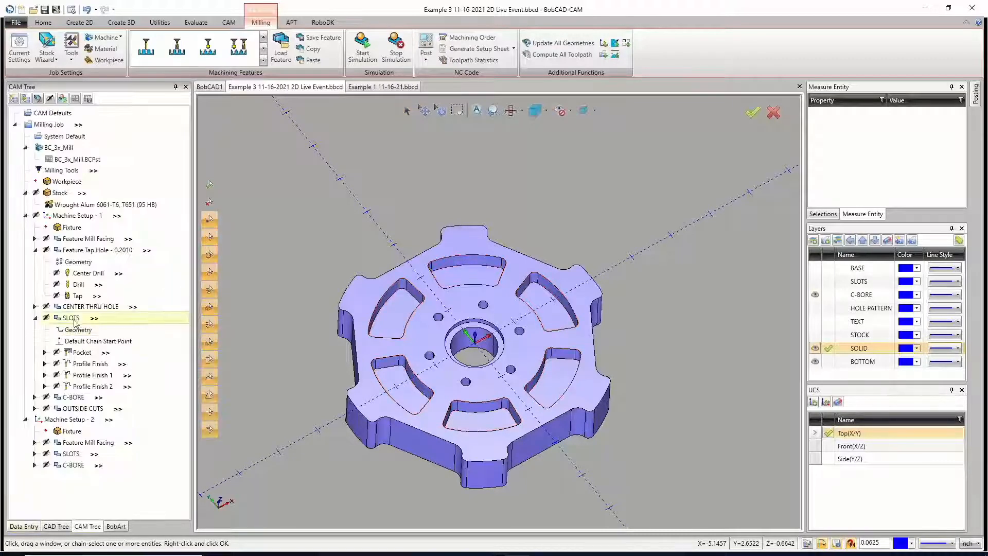
pyautogui.rightClick(75, 317)
pyautogui.click(105, 58)
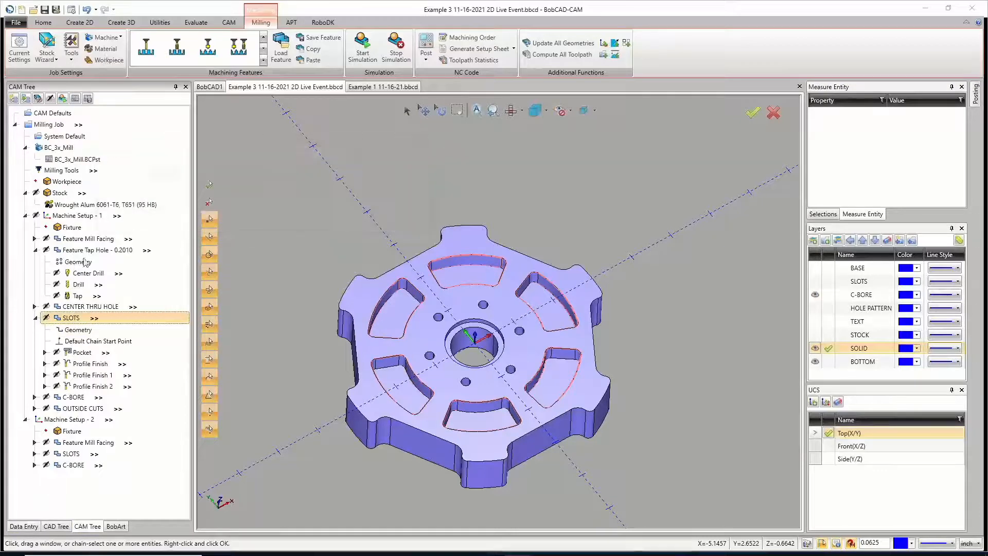
pyautogui.click(83, 352)
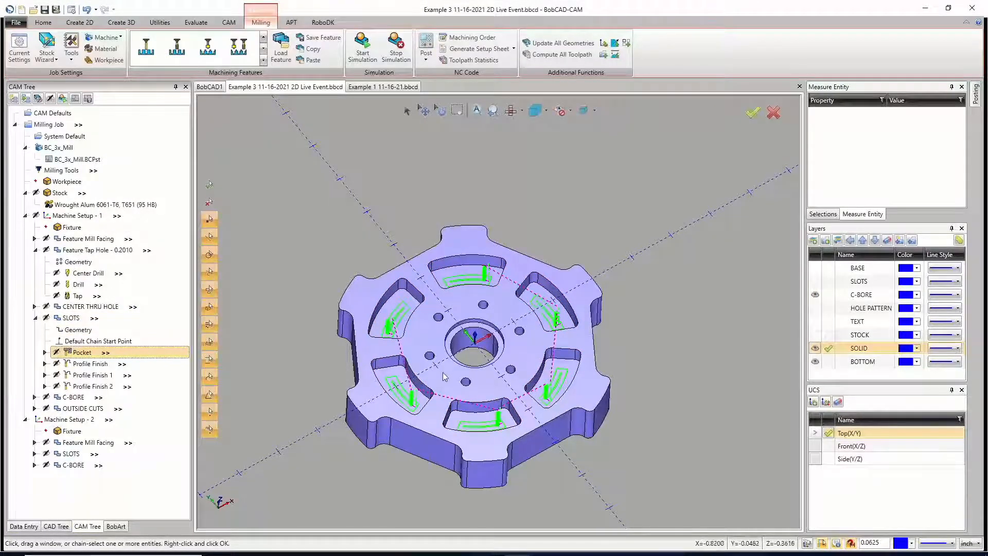
pyautogui.click(34, 318)
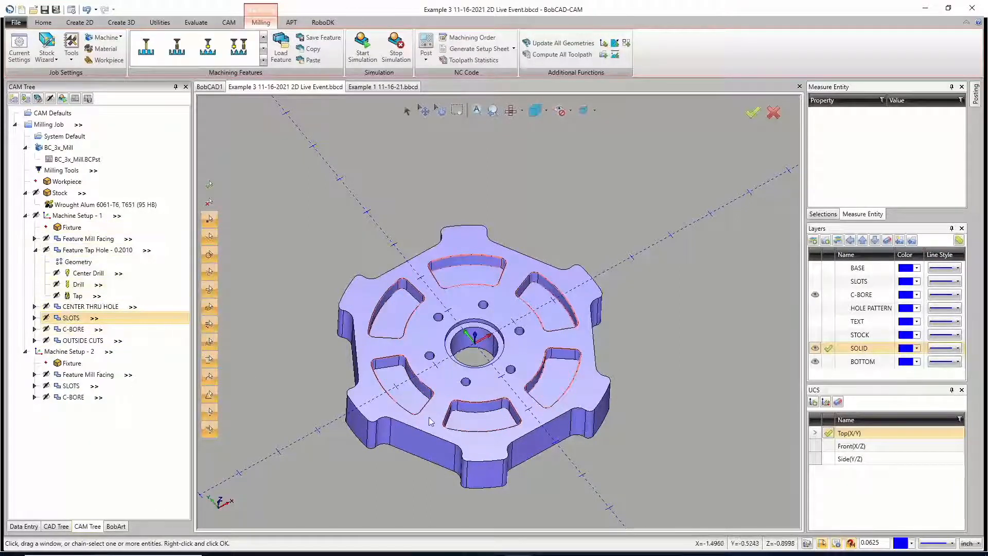
pyautogui.moveTo(508, 390); pyautogui.dragTo(506, 381, button='middle')
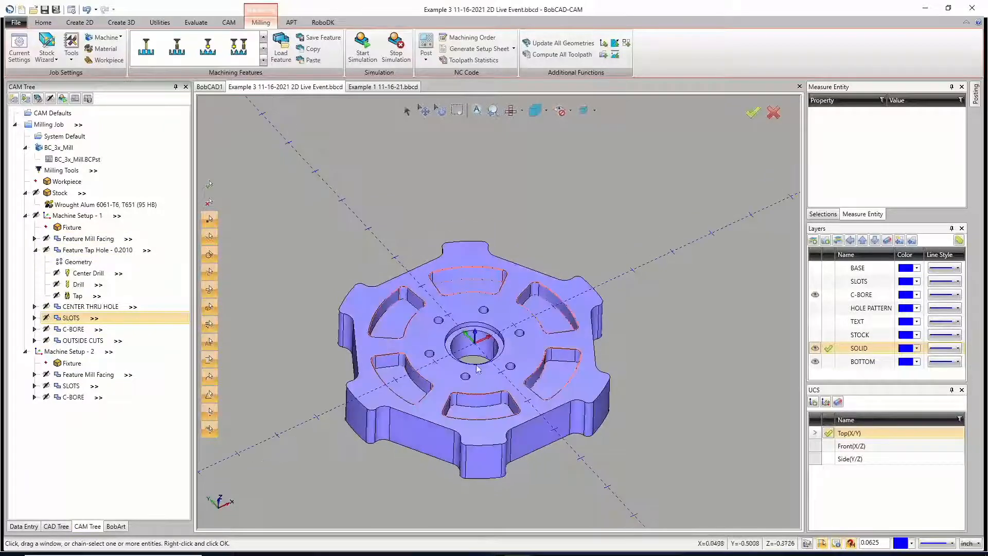
# Step: Display the Pocket toolpath of the CENTER THRU HOLE feature for inspection on the solid
pyautogui.click(34, 250)
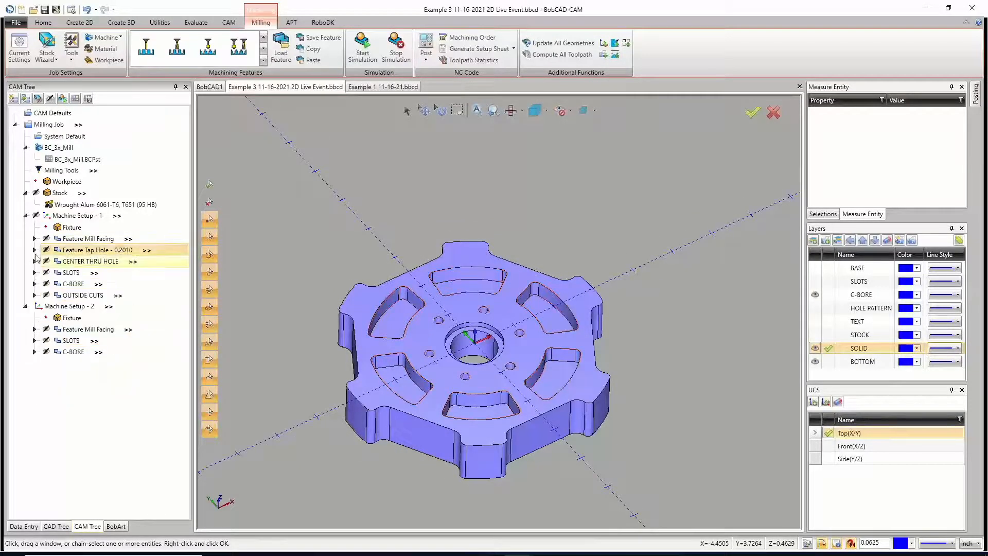
pyautogui.click(71, 285)
pyautogui.rightClick(71, 285)
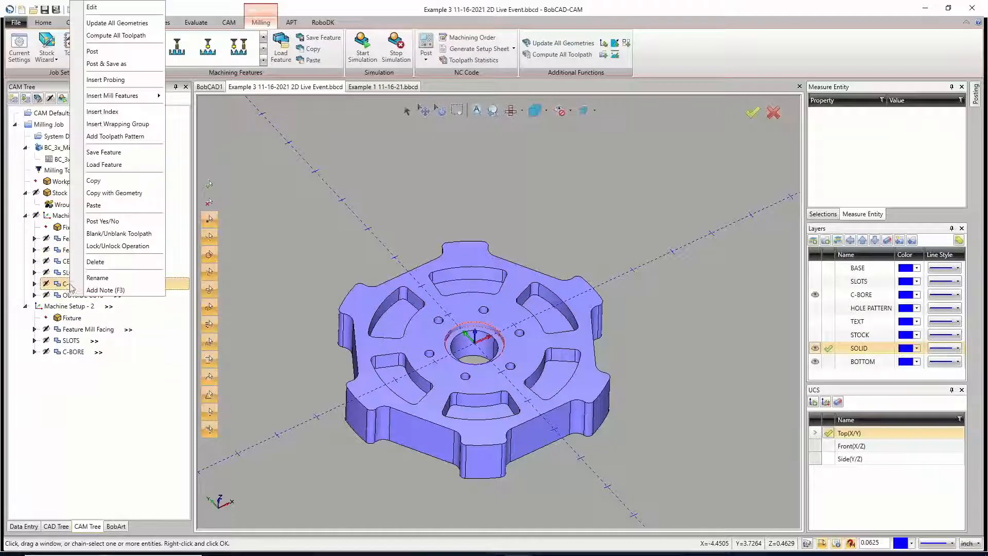
pyautogui.click(141, 364)
pyautogui.click(77, 260)
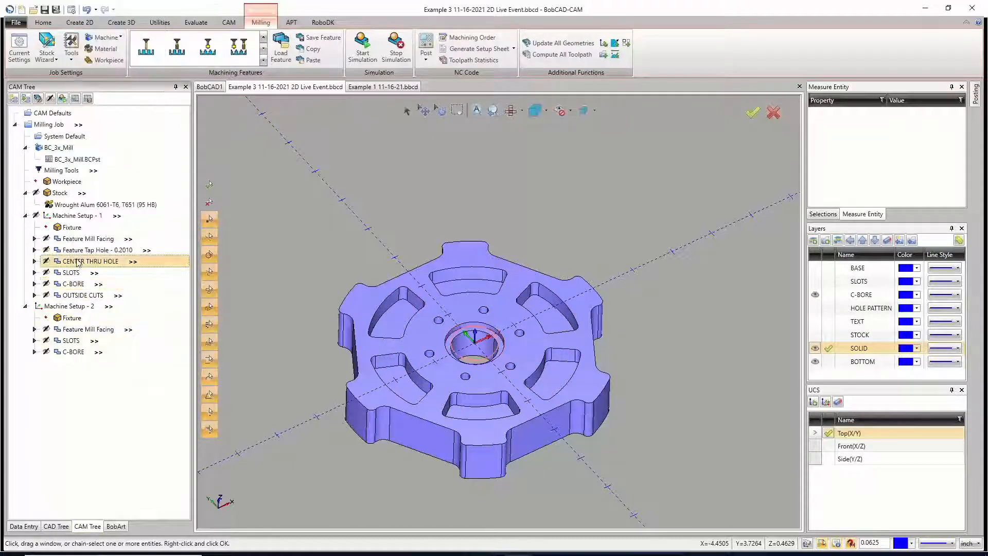
pyautogui.click(34, 261)
pyautogui.click(82, 295)
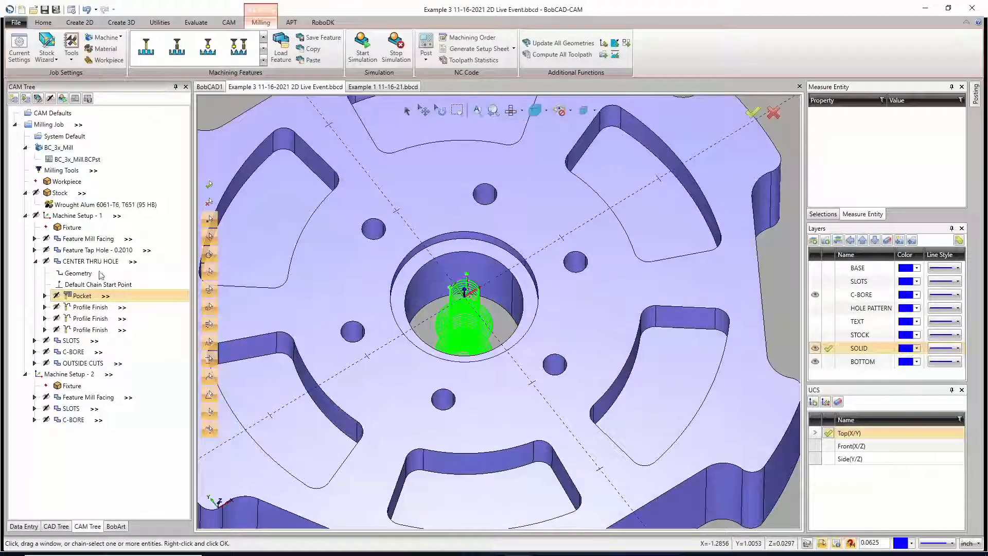
# Step: Copy the CENTER THRU HOLE feature and paste it into Machine Setup - 1 without loading the Top of Feature and Depth values
pyautogui.doubleClick(52, 261)
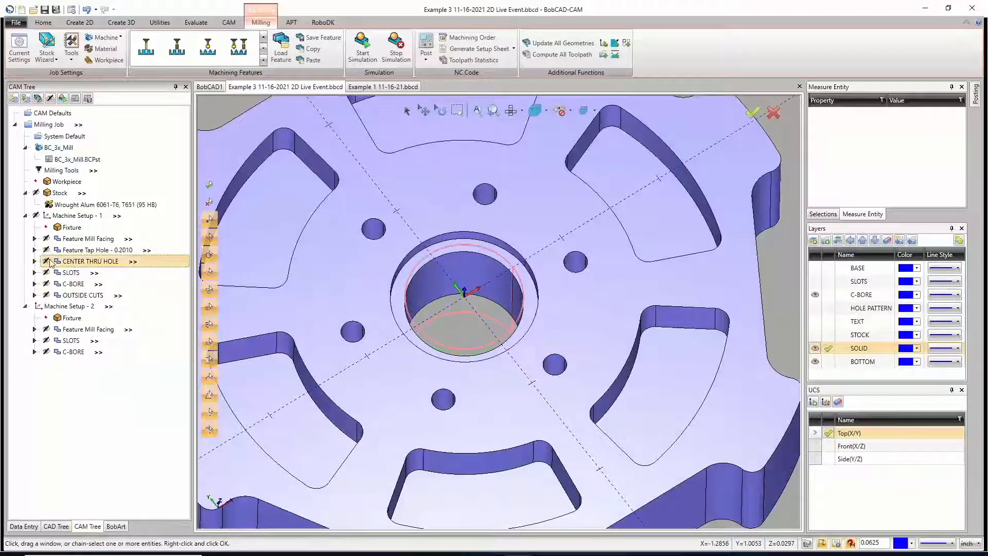
pyautogui.rightClick(51, 262)
pyautogui.click(86, 441)
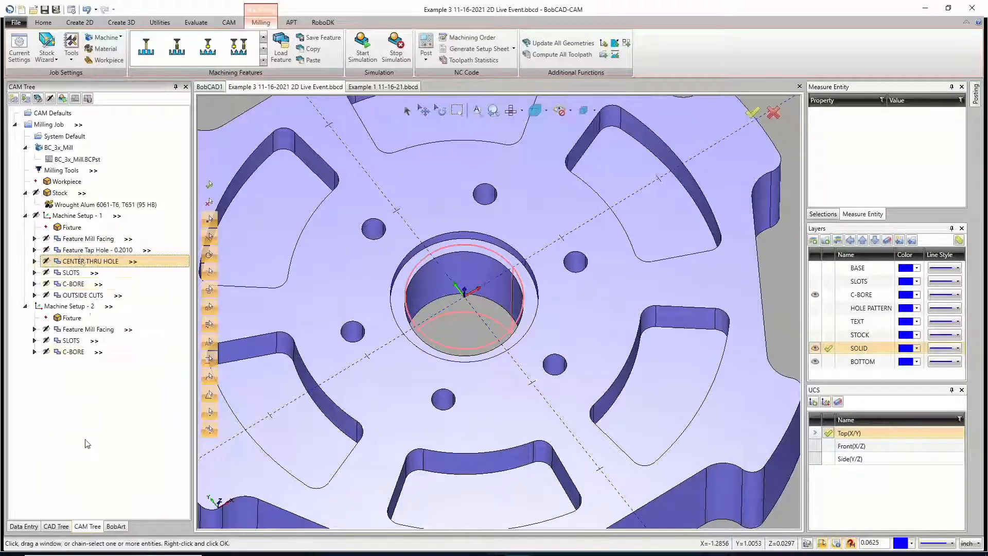
pyautogui.rightClick(89, 216)
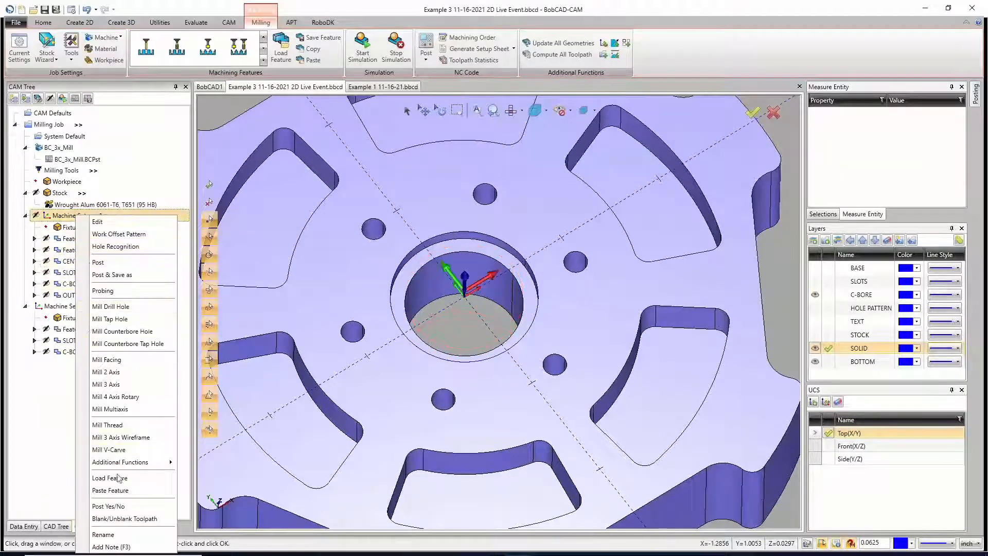
pyautogui.click(121, 490)
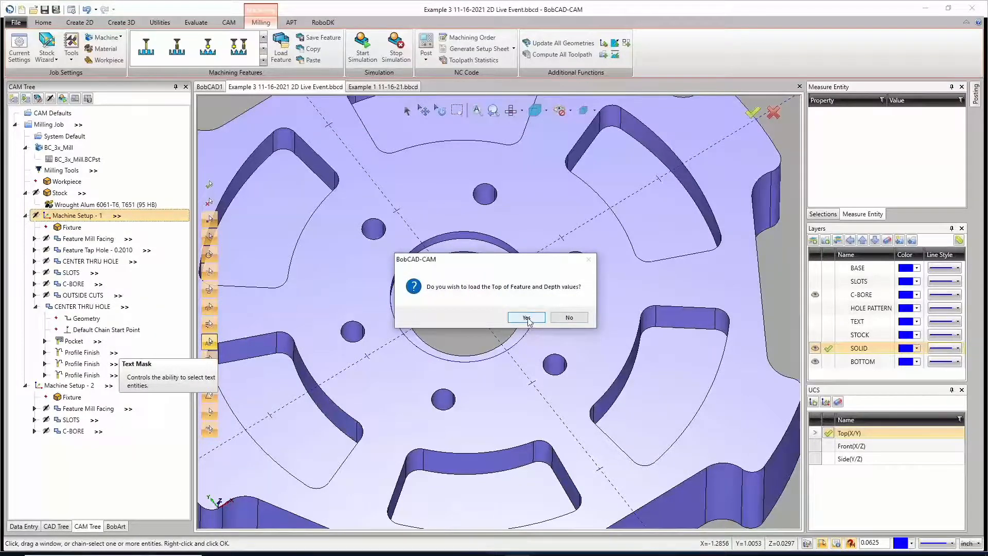
pyautogui.click(568, 318)
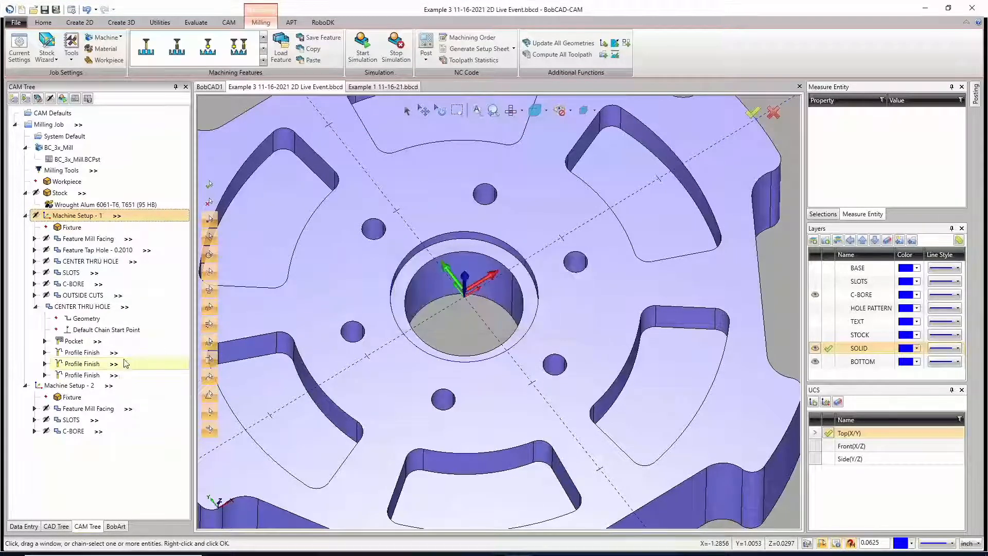
pyautogui.click(71, 307)
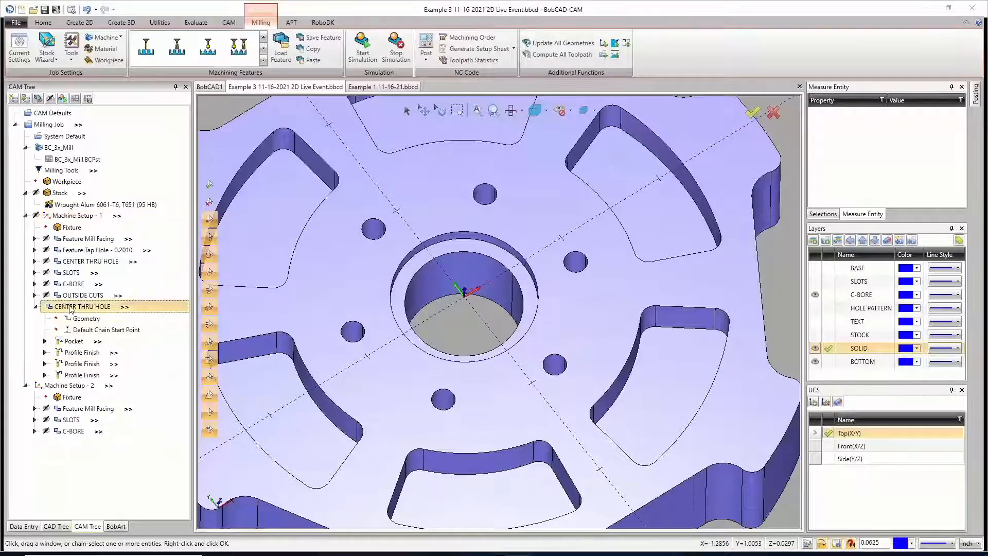
# Step: Rename the pasted CENTER THRU HOLE feature at the end of Machine Setup - 1 as C-BORE2
pyautogui.doubleClick(71, 309)
pyautogui.click(683, 435)
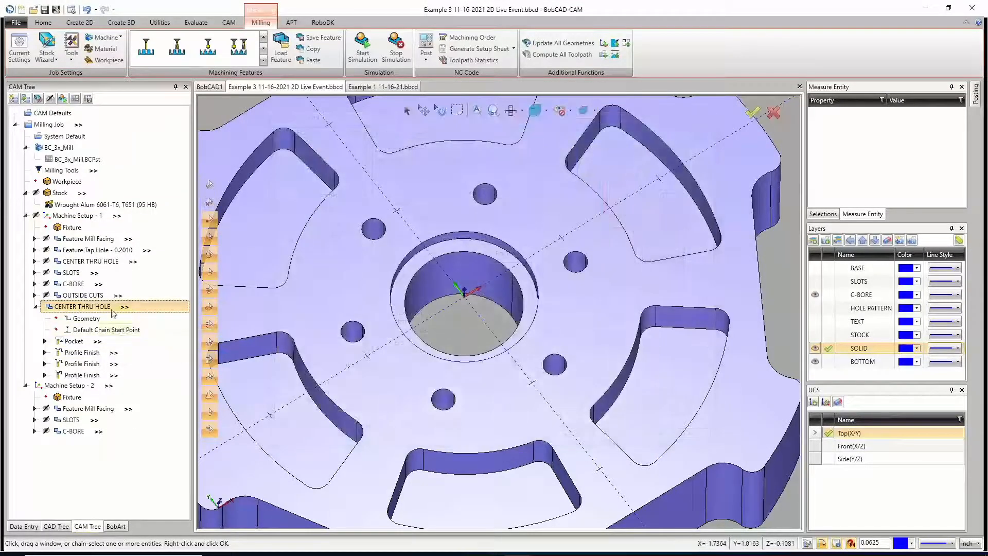
pyautogui.rightClick(113, 311)
pyautogui.click(55, 288)
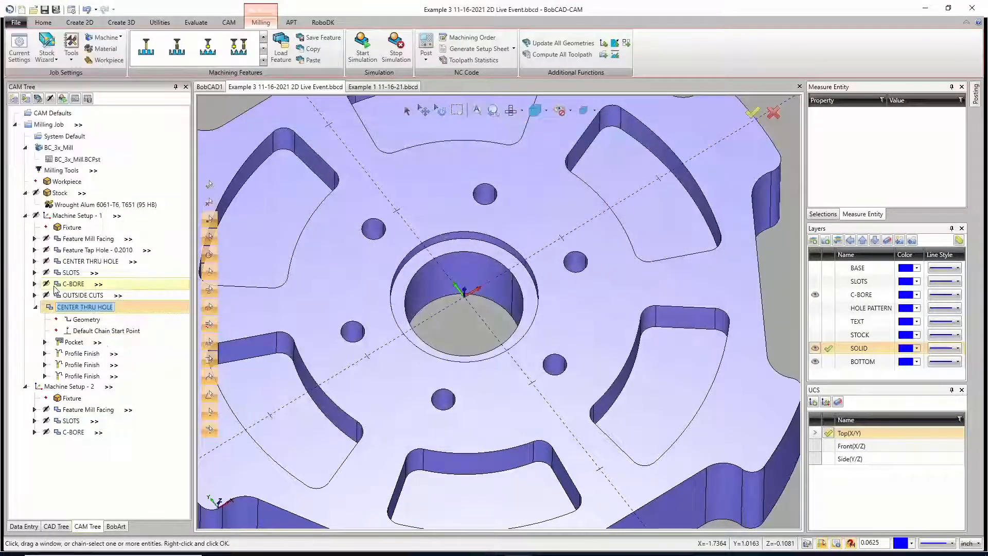
pyautogui.write('C-BORE2')
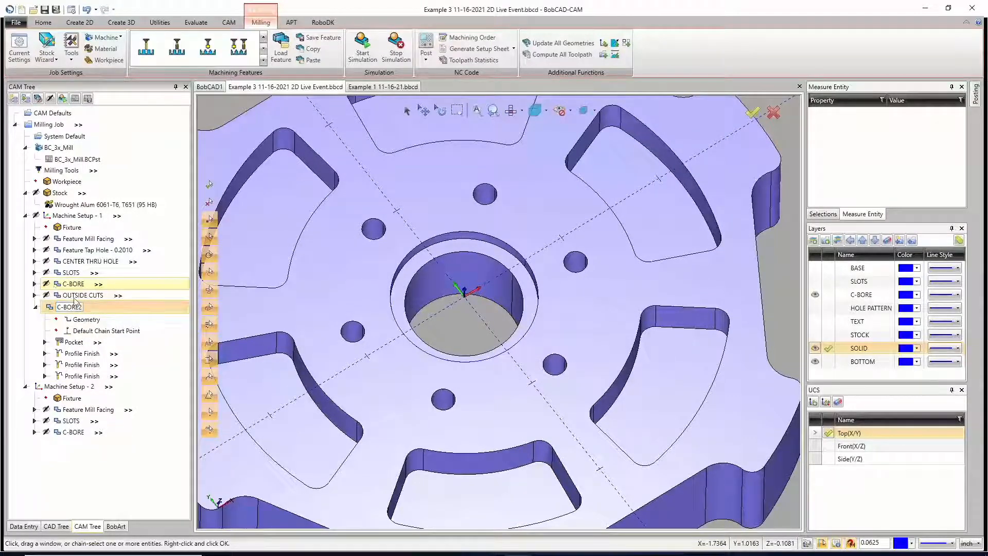
# Step: Reselect the geometry of the C-BORE2 feature, picking the ring-shaped counterbore floor face around the center hole
pyautogui.click(80, 319)
pyautogui.rightClick(80, 320)
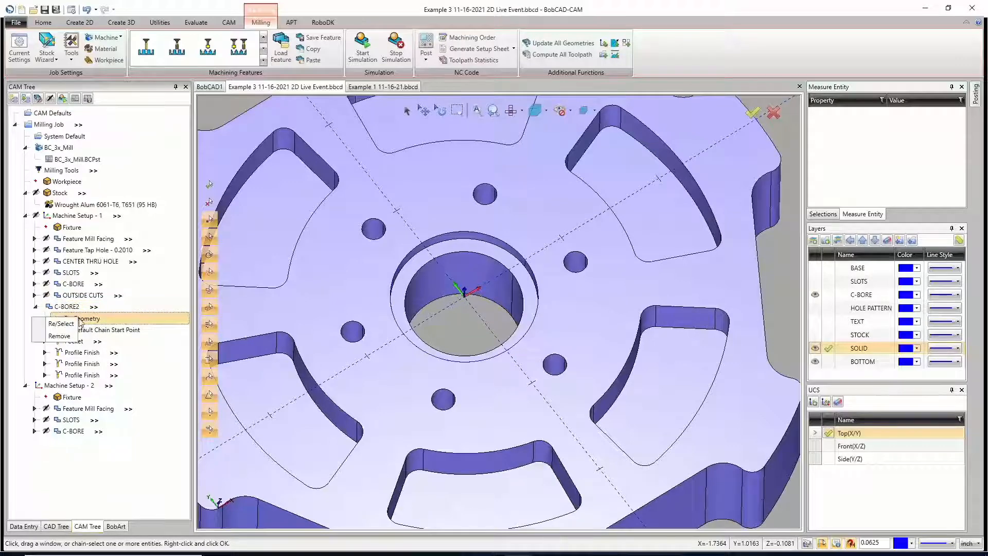
pyautogui.click(70, 325)
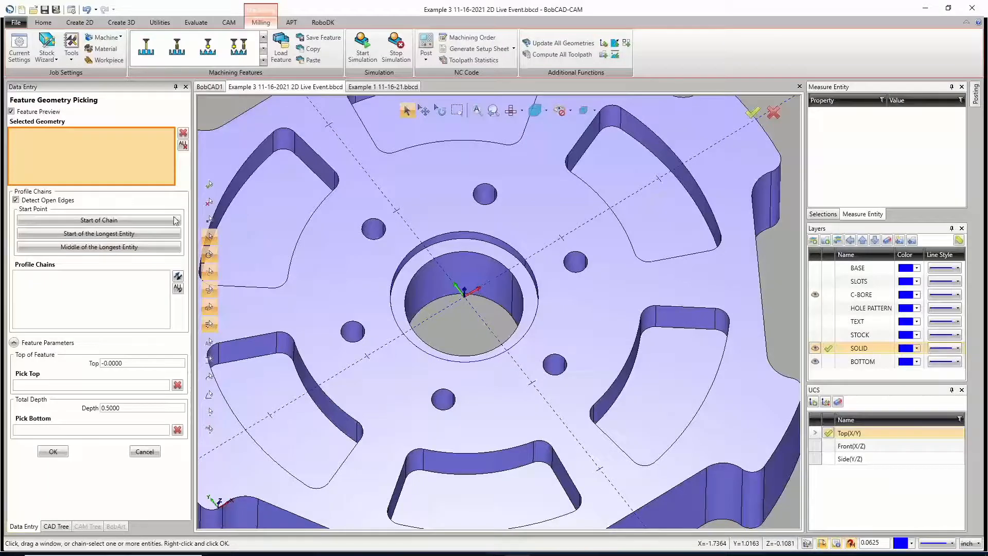
pyautogui.click(461, 252)
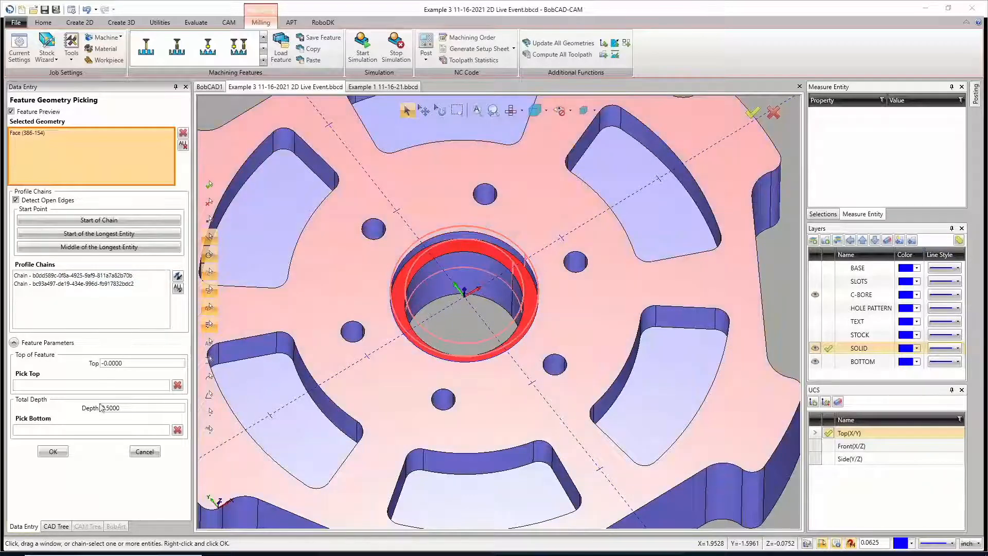
# Step: Pick the C-BORE2 feature's top on the counterbore's upper edge and its bottom on the counterbore floor, and accept the geometry
pyautogui.click(104, 387)
pyautogui.click(447, 237)
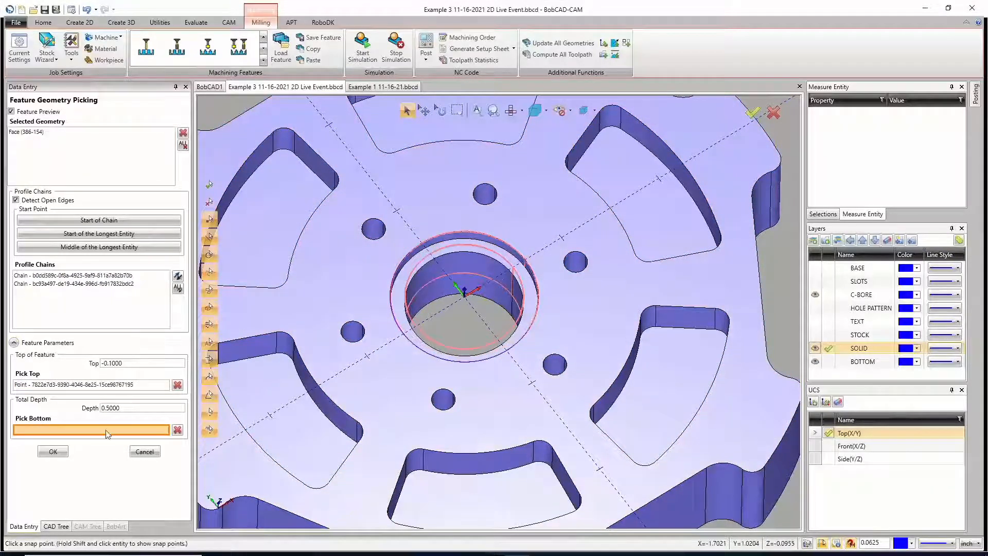
pyautogui.click(444, 255)
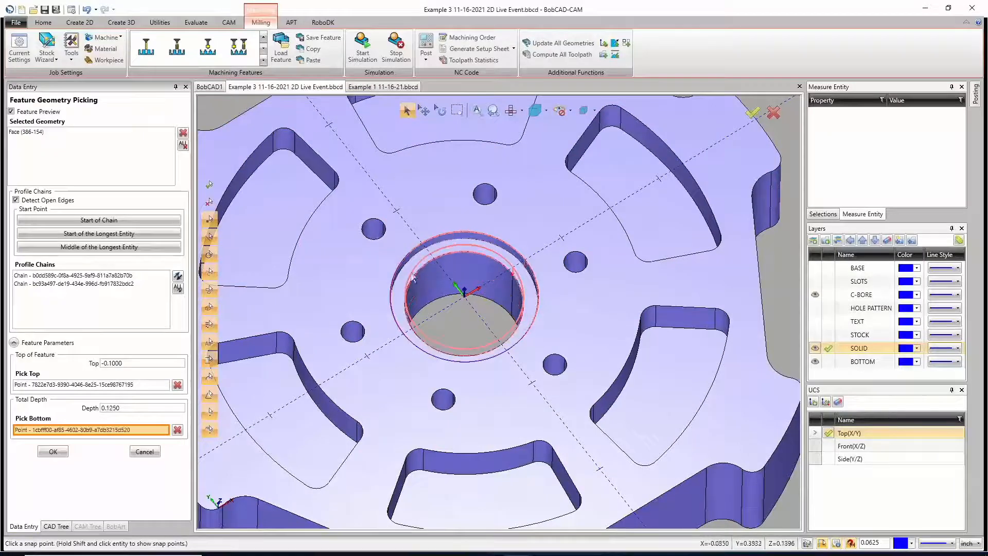
pyautogui.click(53, 452)
# Step: Compute all toolpaths of the C-BORE2 feature and inspect the result around the center hole
pyautogui.rightClick(71, 307)
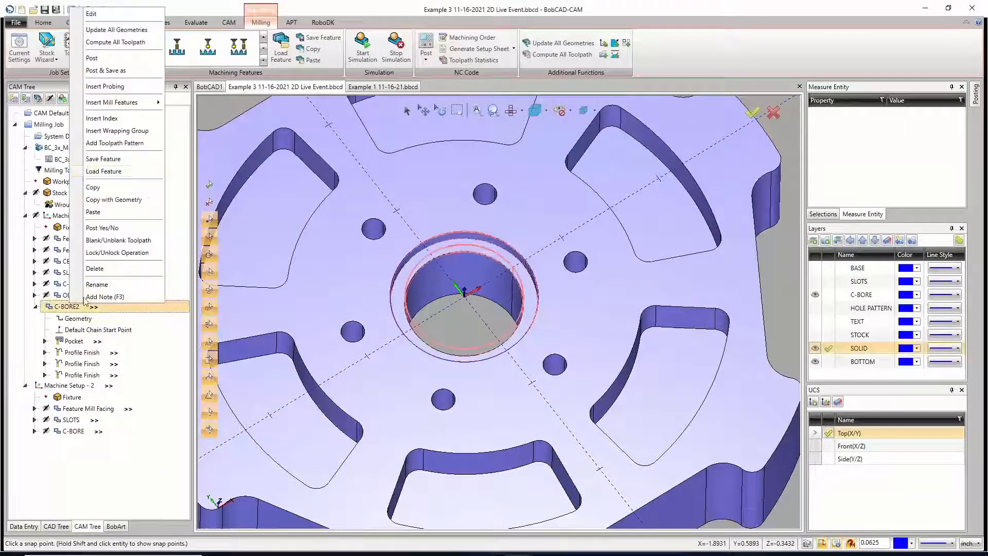
pyautogui.click(123, 41)
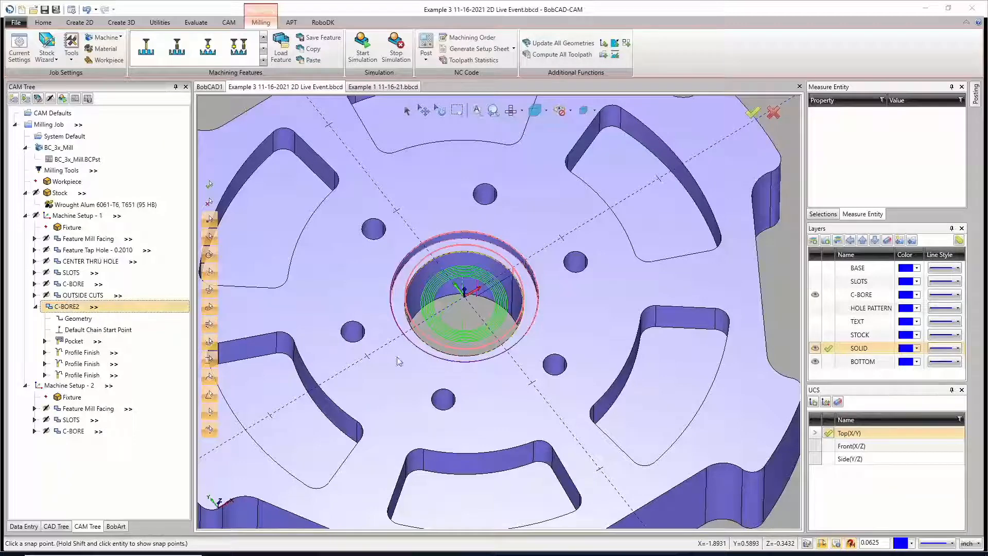
pyautogui.scroll(3, 471, 299)
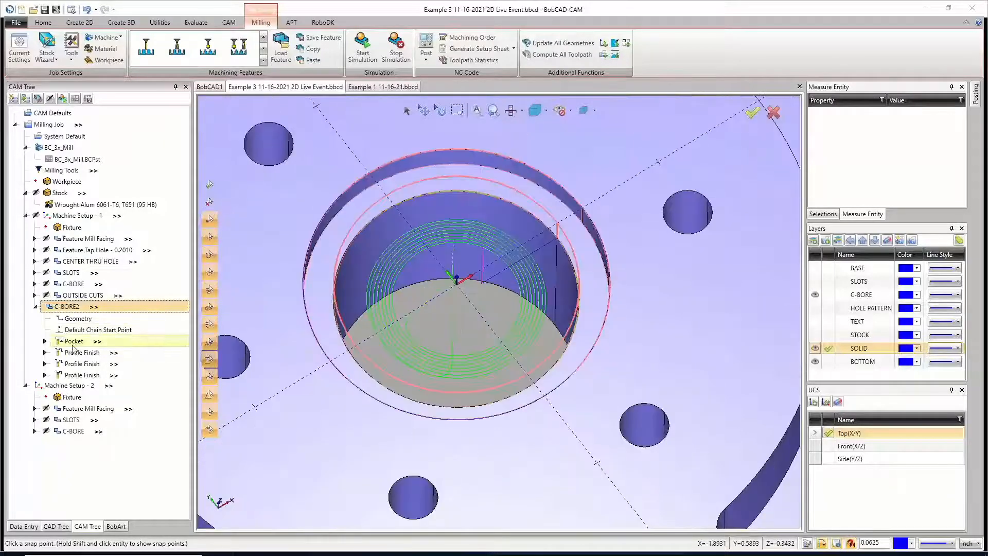
# Step: Set the CAM Tree look-and-feel style to Extended in the system settings and apply it
pyautogui.click(70, 11)
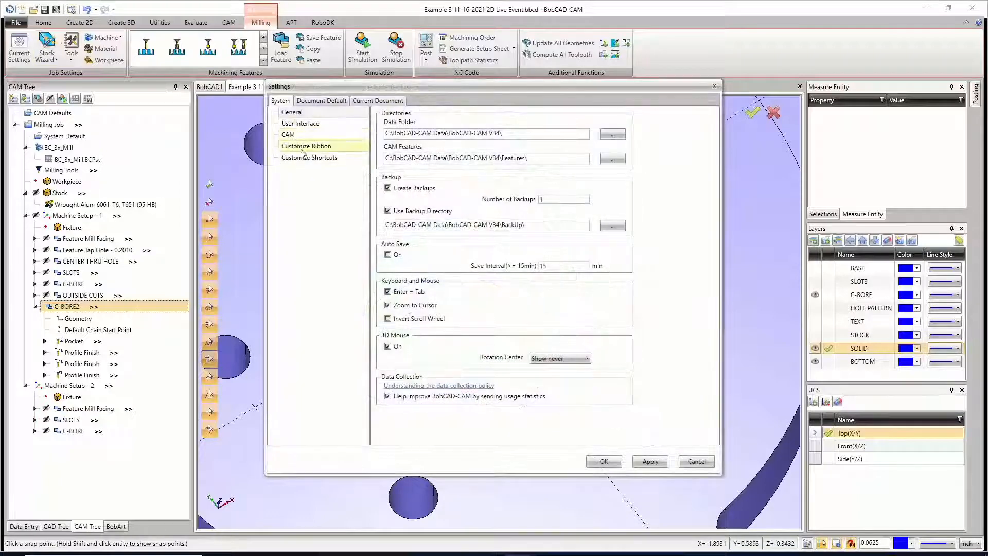
pyautogui.click(301, 123)
pyautogui.click(296, 134)
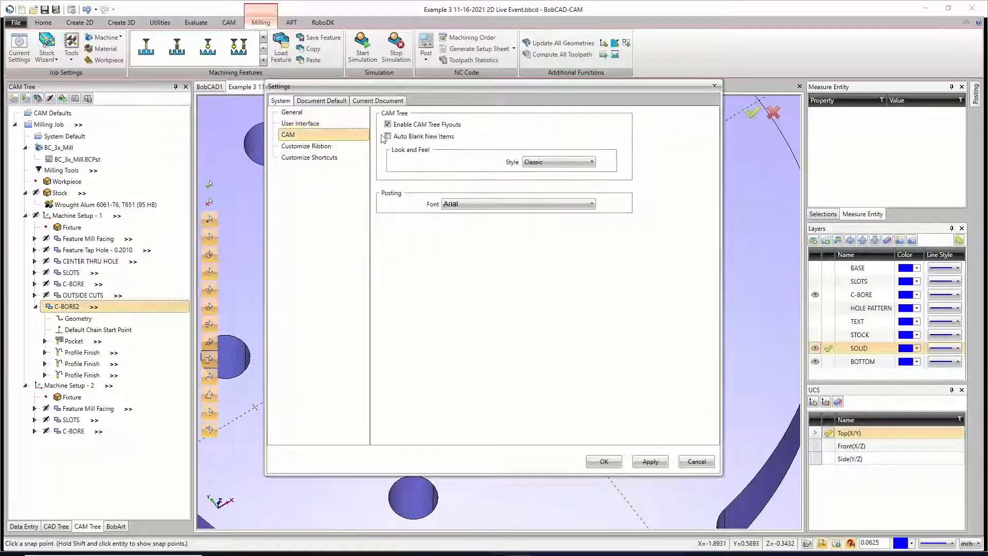
pyautogui.click(558, 162)
pyautogui.click(535, 180)
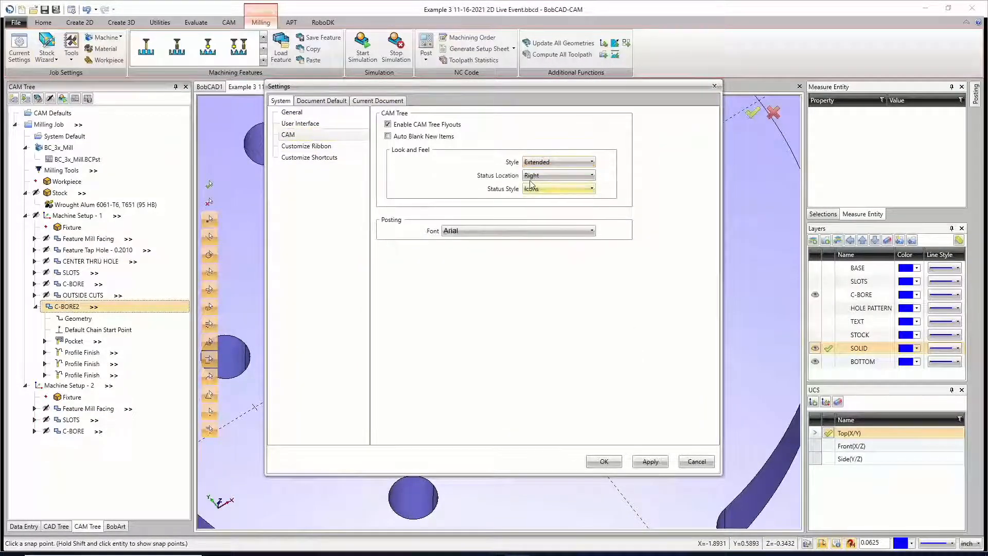
pyautogui.click(650, 461)
pyautogui.click(603, 461)
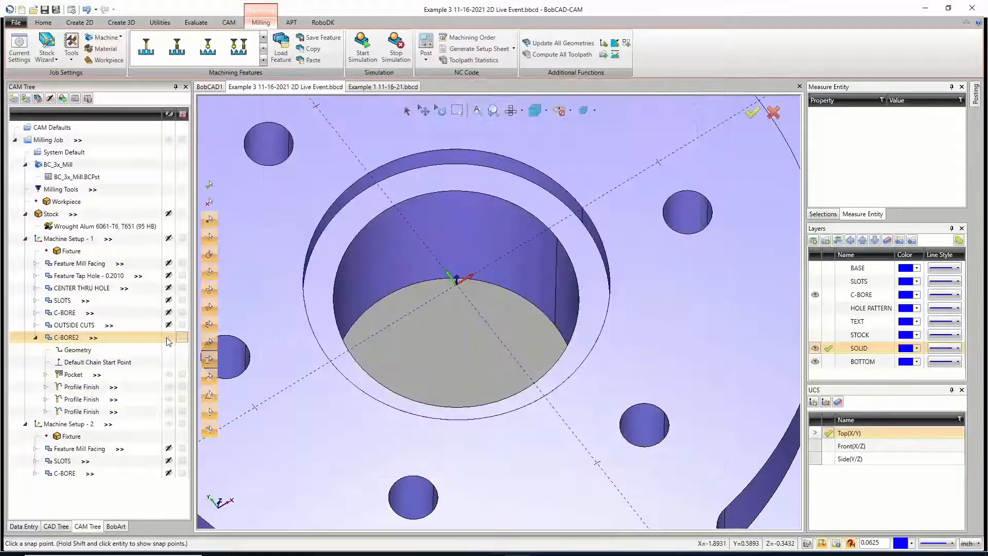
# Step: Compare the Pocket toolpaths of C-BORE2 and C-BORE, and check the pattern settings of the C-BORE pocket
pyautogui.click(79, 375)
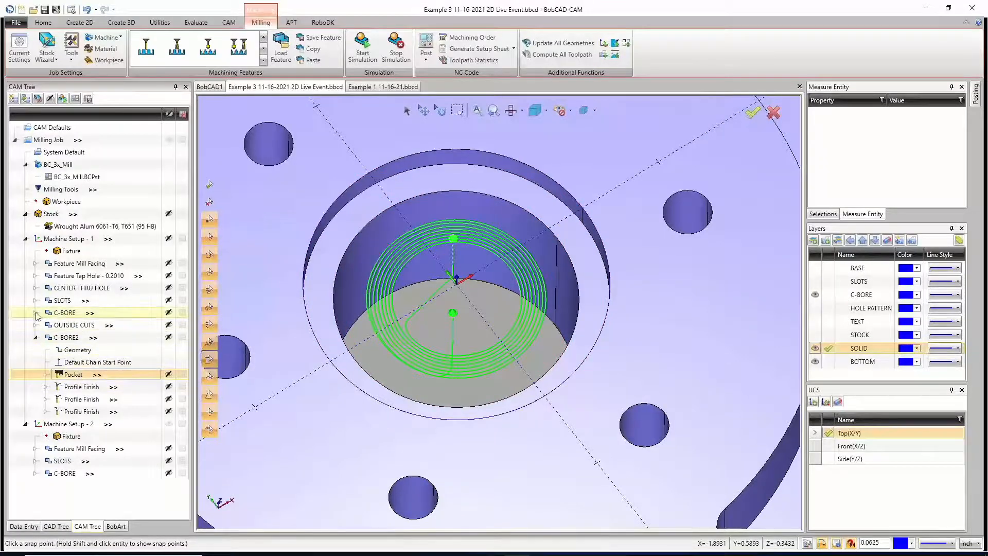
pyautogui.click(36, 313)
pyautogui.click(75, 350)
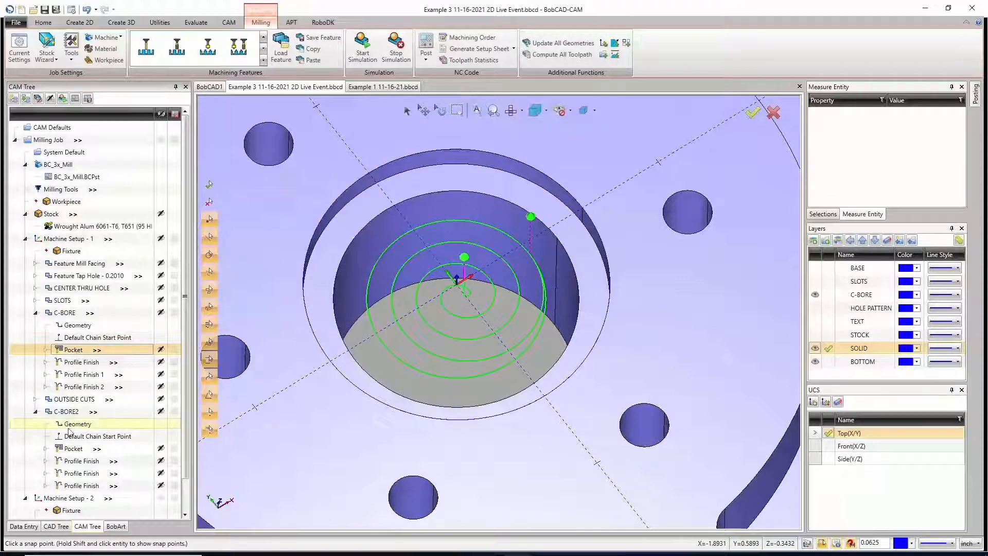
pyautogui.rightClick(76, 349)
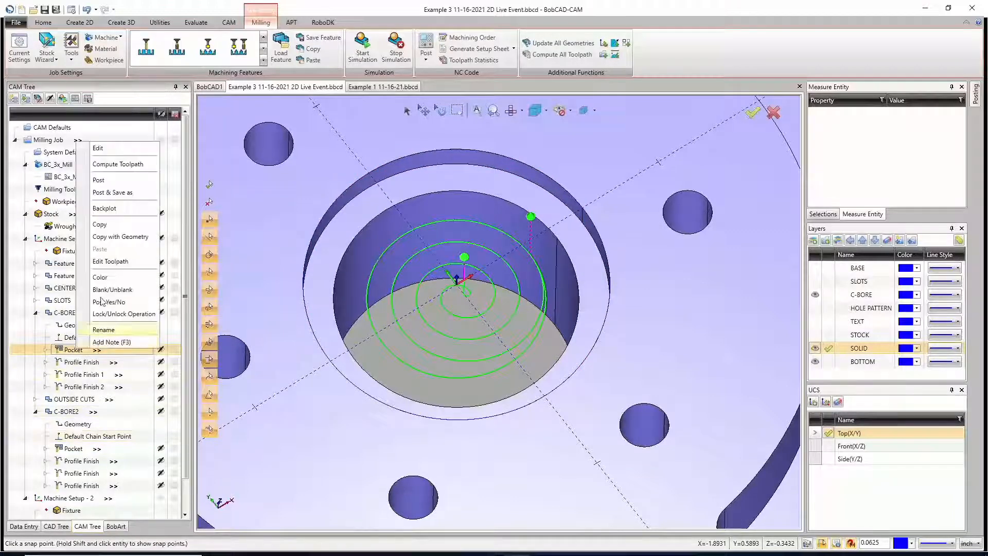
pyautogui.click(109, 148)
pyautogui.click(321, 183)
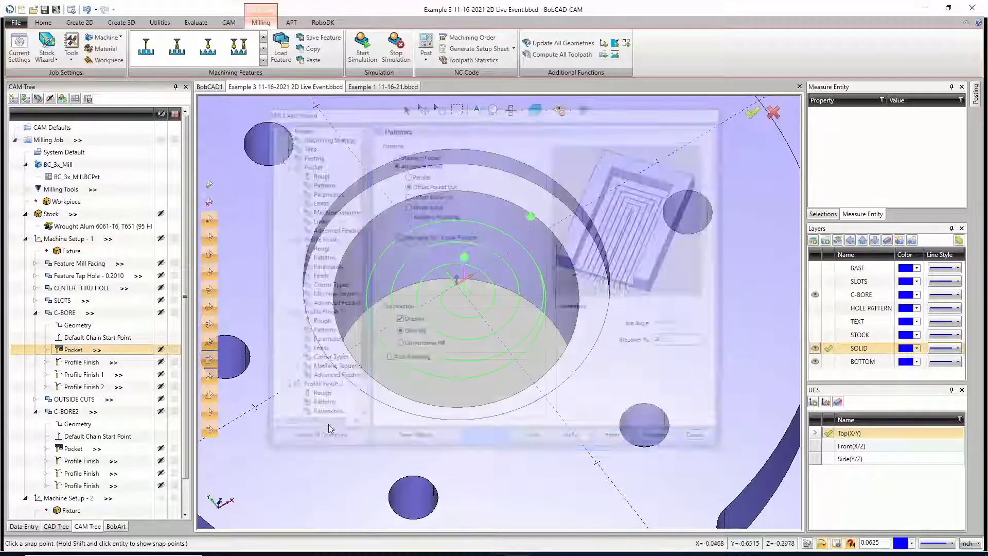
# Step: Set the C-BORE2 pocket pattern's stepover to 20% and compute the feature's toolpaths
pyautogui.rightClick(66, 411)
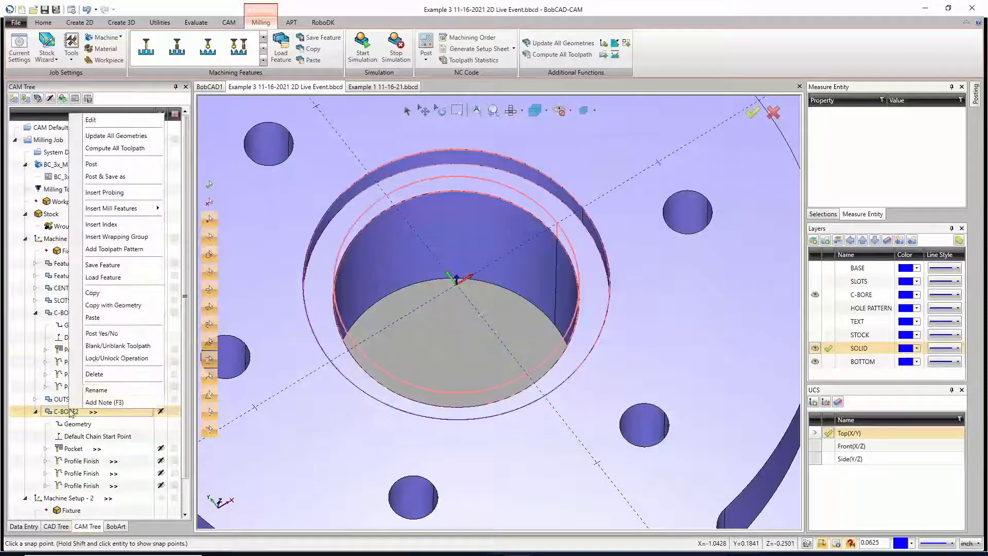
pyautogui.click(105, 124)
pyautogui.click(321, 183)
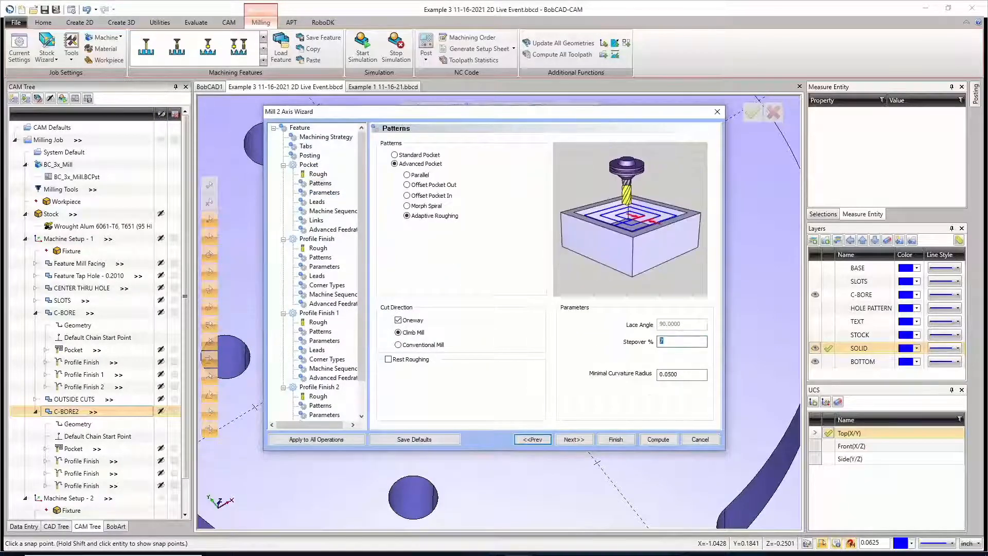
pyautogui.write('20')
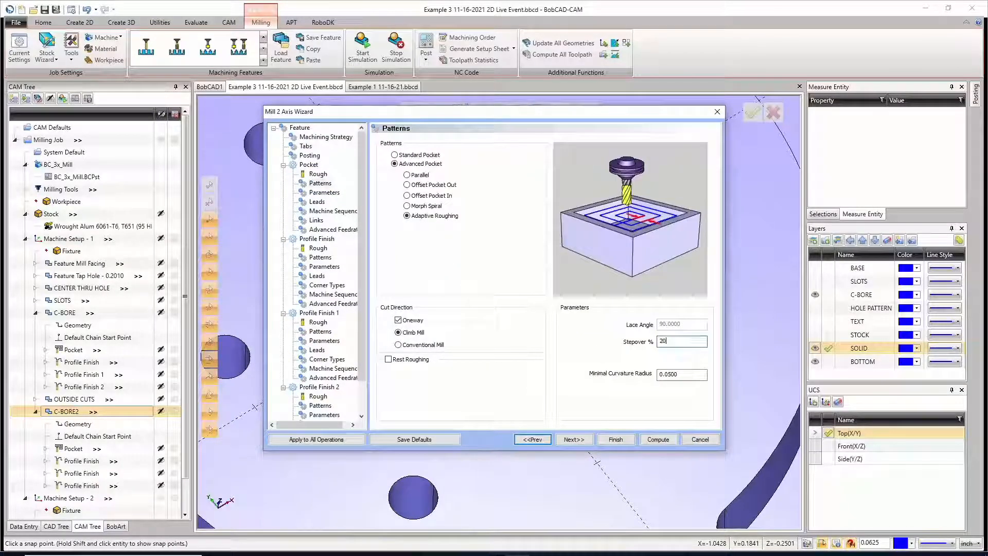
pyautogui.click(658, 438)
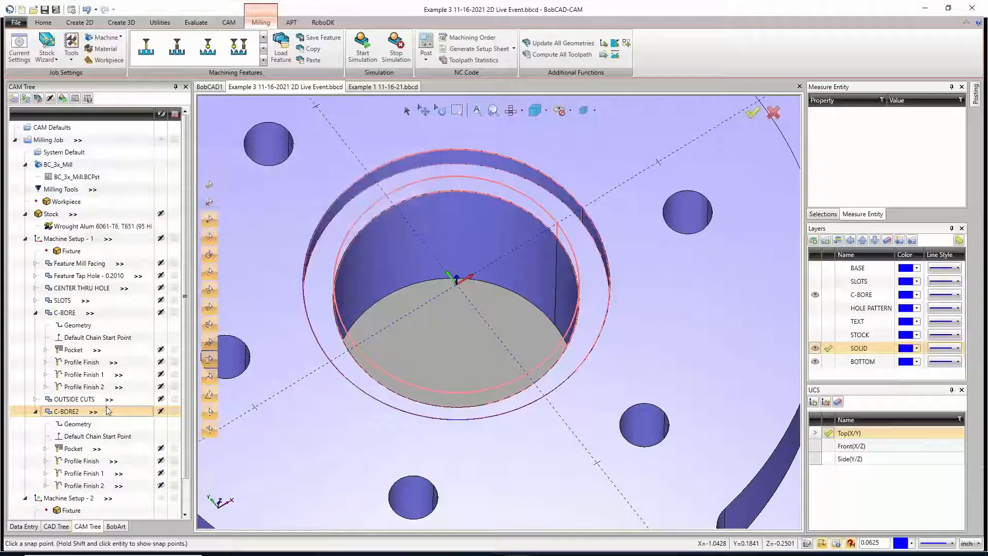
# Step: Compare the feature and toolpath data of C-BORE and C-BORE2, including their distances and machining times
pyautogui.click(89, 313)
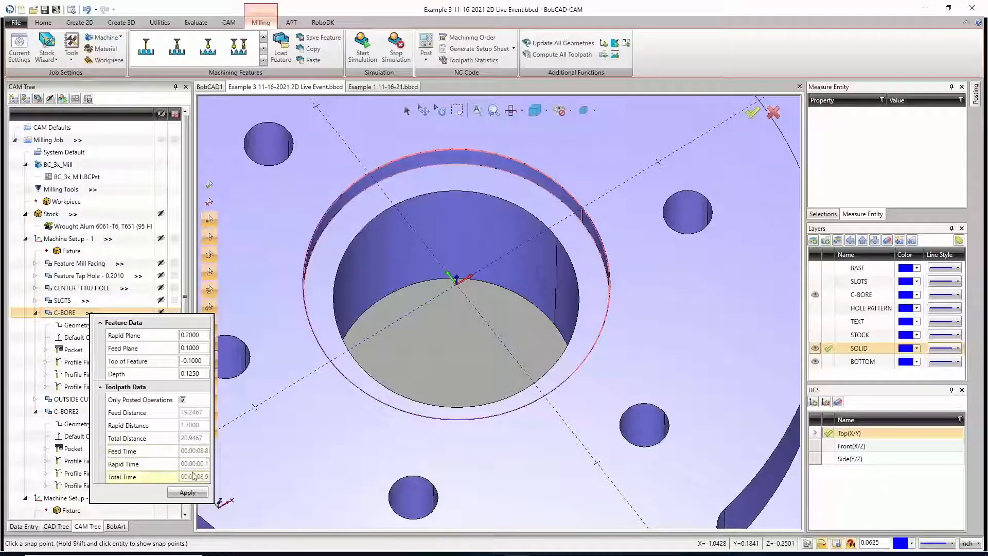
pyautogui.click(90, 413)
pyautogui.click(92, 413)
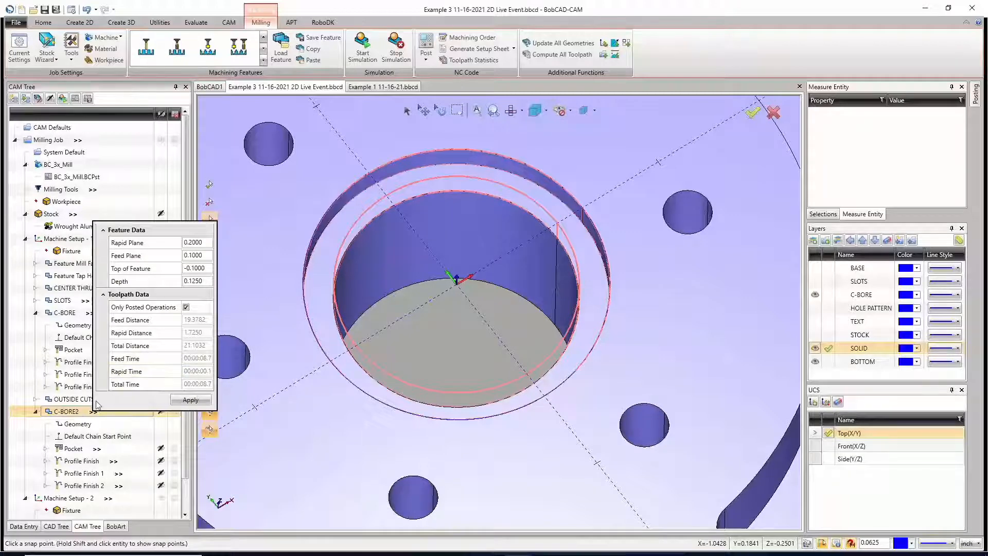
# Step: Turn off system feeds and speeds for the C-BORE2 Pocket, set cutting feedrate 50 and plunge feedrate 25, and apply
pyautogui.click(98, 449)
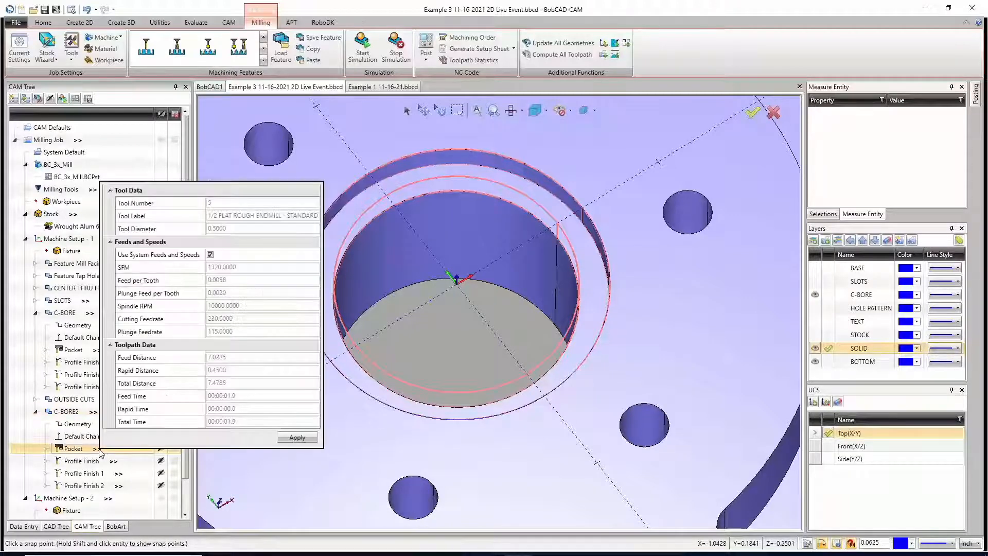
pyautogui.click(210, 255)
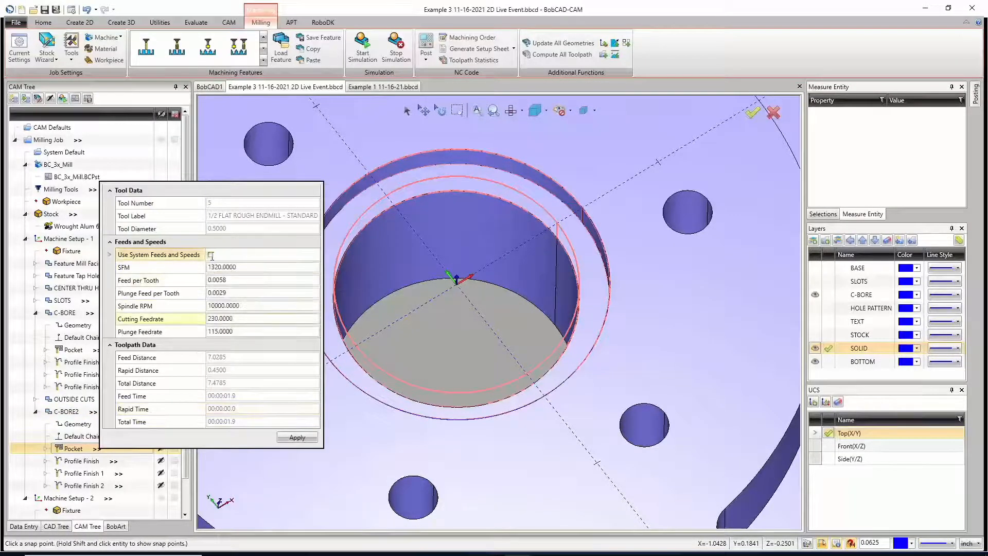
pyautogui.click(224, 319)
pyautogui.doubleClick(223, 319)
pyautogui.write('50')
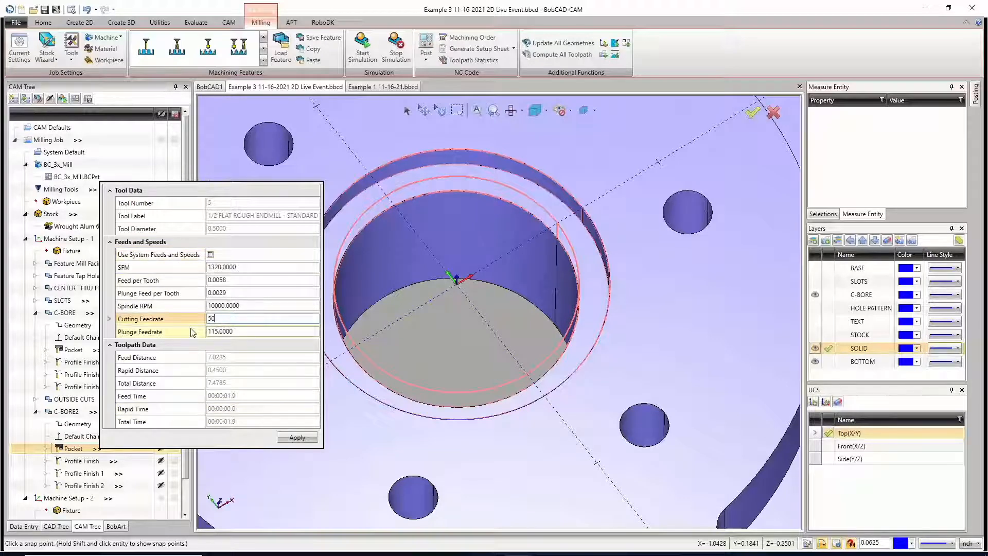
pyautogui.click(137, 333)
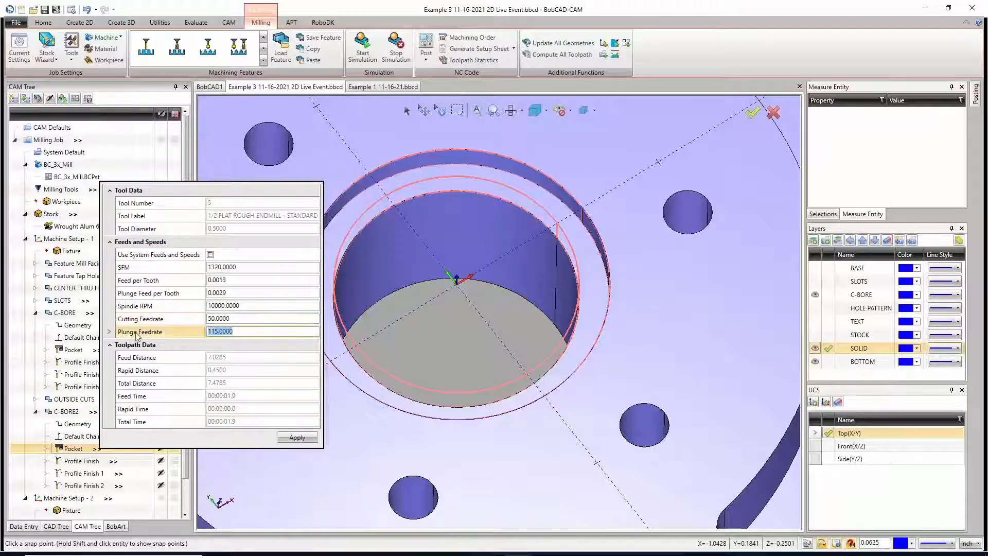
pyautogui.write('25')
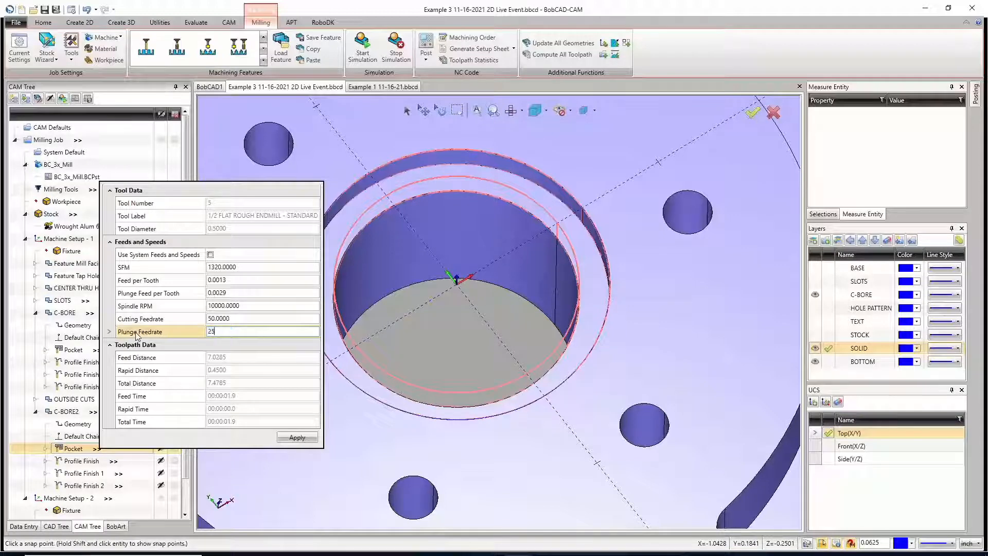
pyautogui.click(296, 437)
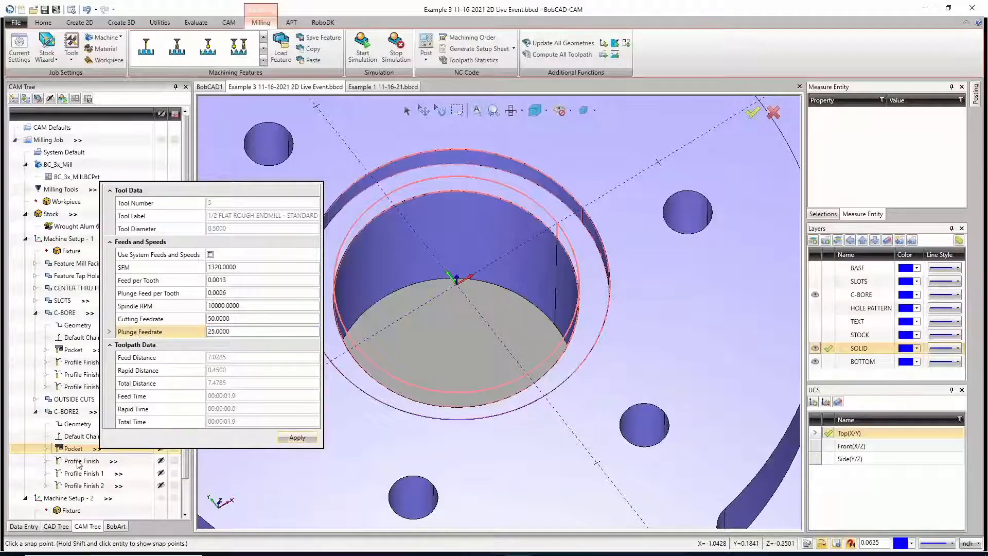
# Step: Turn off system feeds and speeds for the C-BORE Pocket, set cutting feedrate 50 and plunge feedrate 25, and apply
pyautogui.click(96, 349)
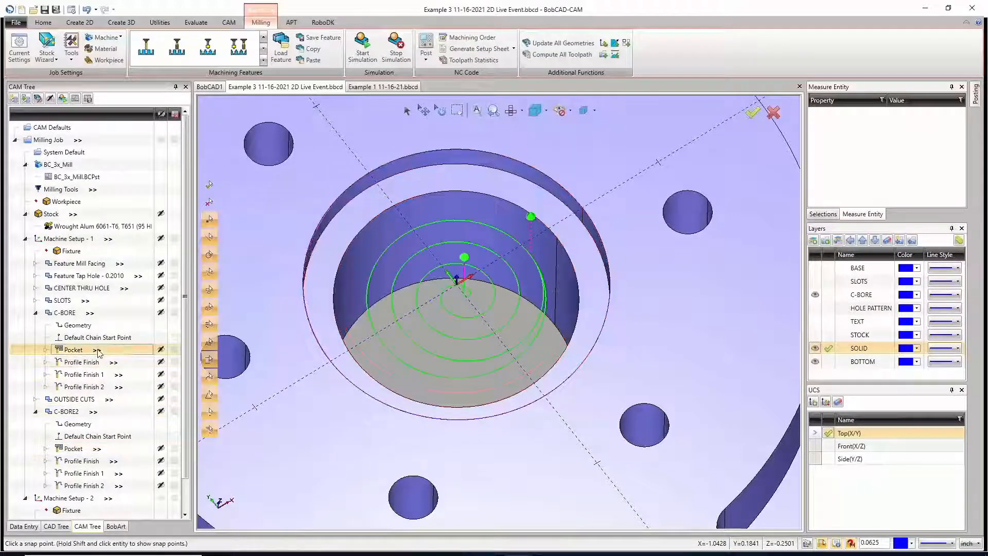
pyautogui.click(209, 154)
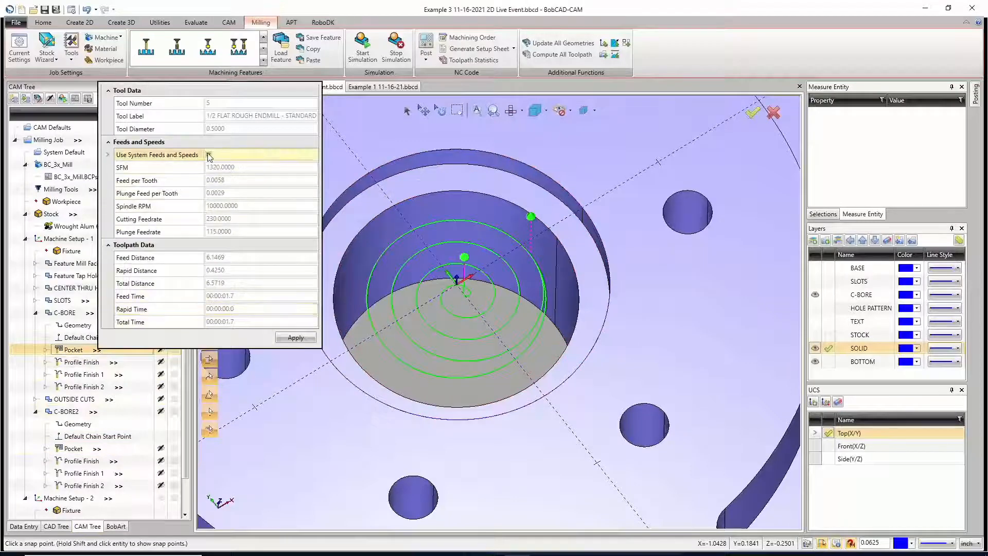
pyautogui.click(169, 219)
pyautogui.write('50')
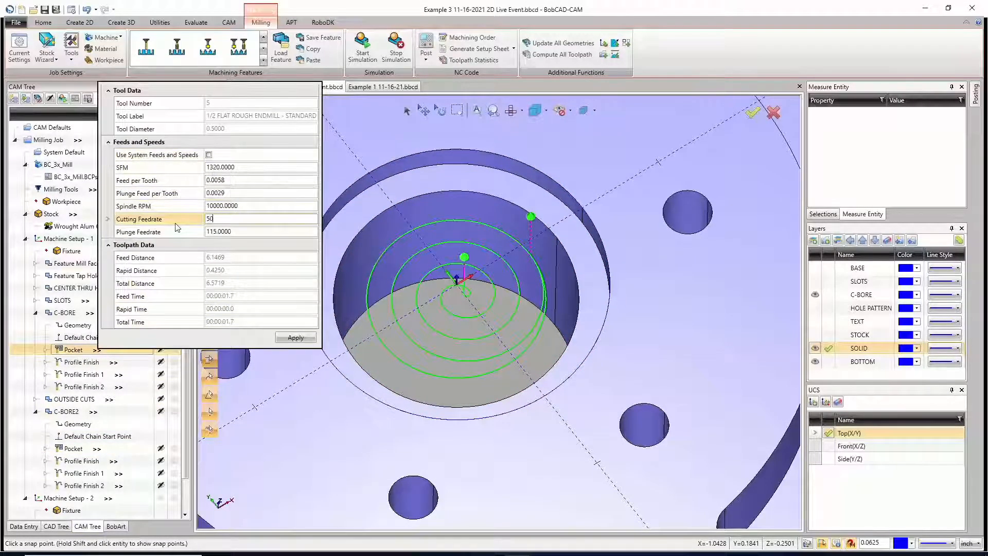
pyautogui.press('Return')
pyautogui.click(176, 231)
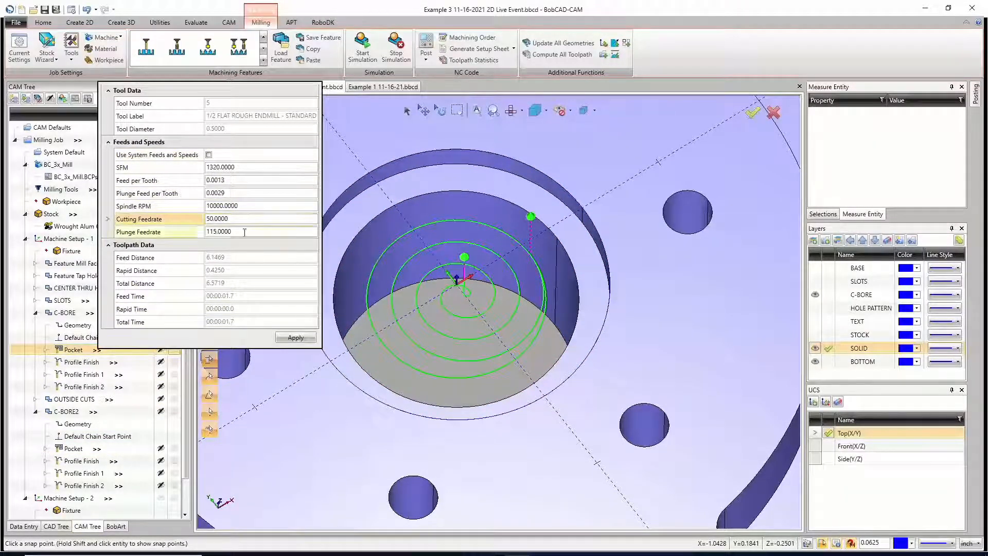
pyautogui.write('25')
pyautogui.press('Return')
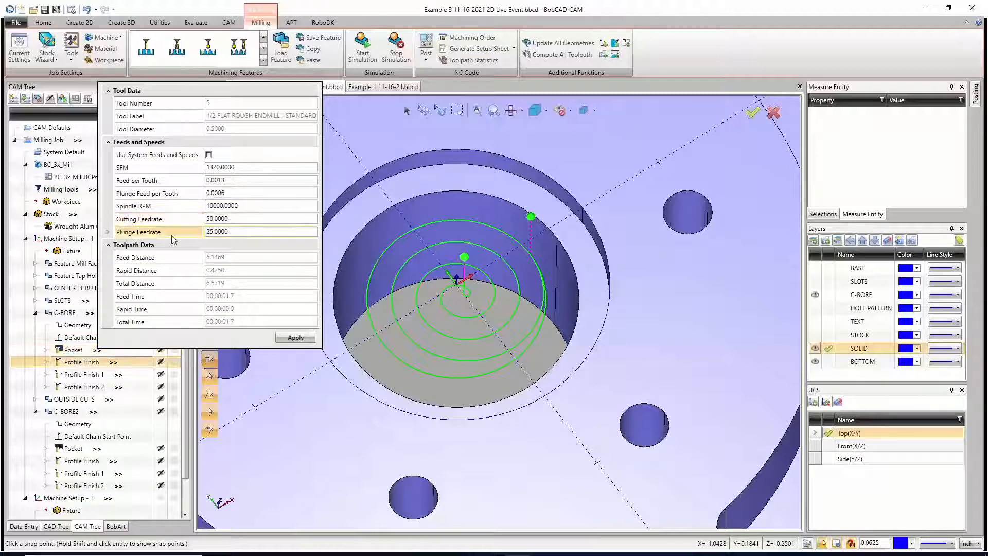
pyautogui.click(295, 338)
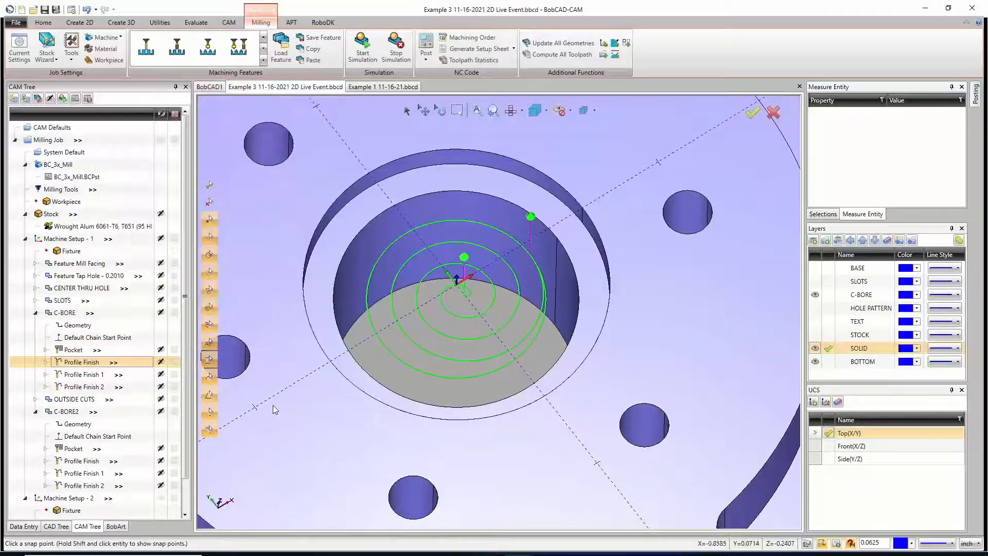
# Step: Compare the feedrates, toolpath distances and machining times of the C-BORE and C-BORE2 Pocket operations, along with their toolpath shapes
pyautogui.click(90, 351)
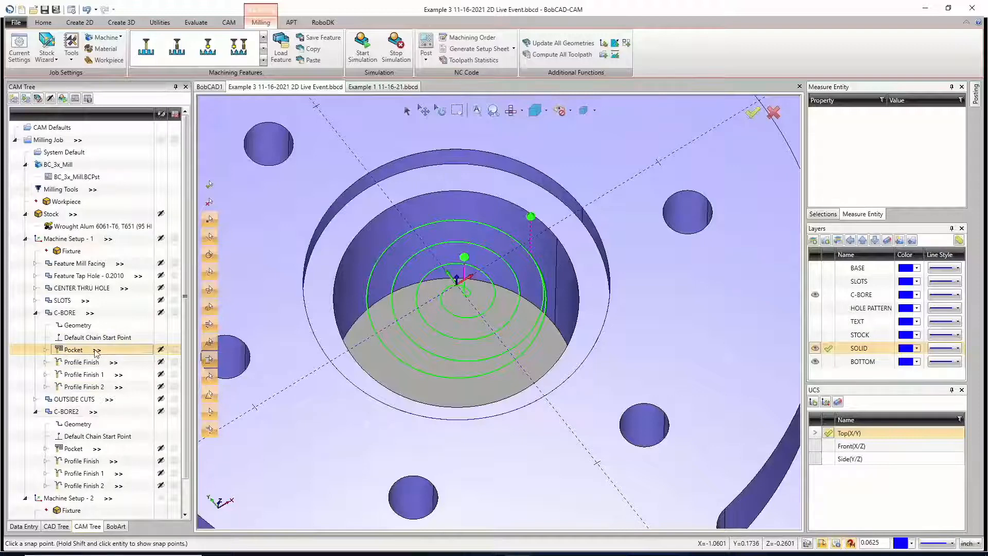
pyautogui.moveTo(96, 350)
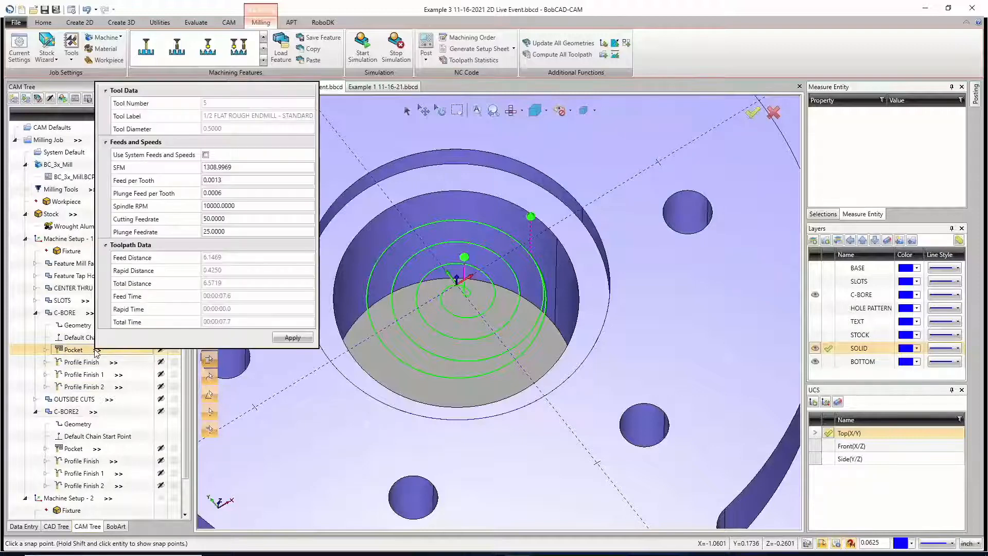
pyautogui.click(93, 450)
pyautogui.moveTo(95, 451)
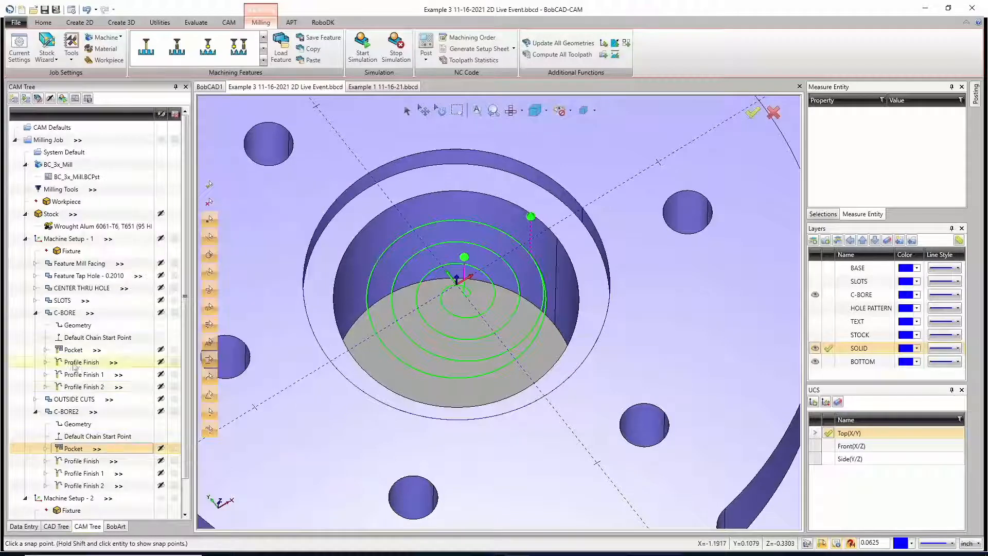
pyautogui.click(98, 352)
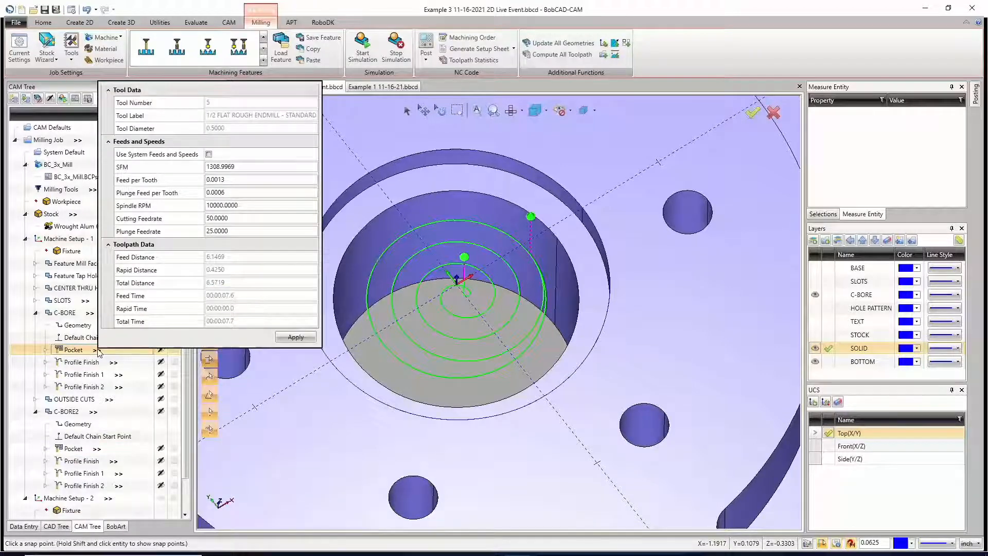
pyautogui.click(96, 450)
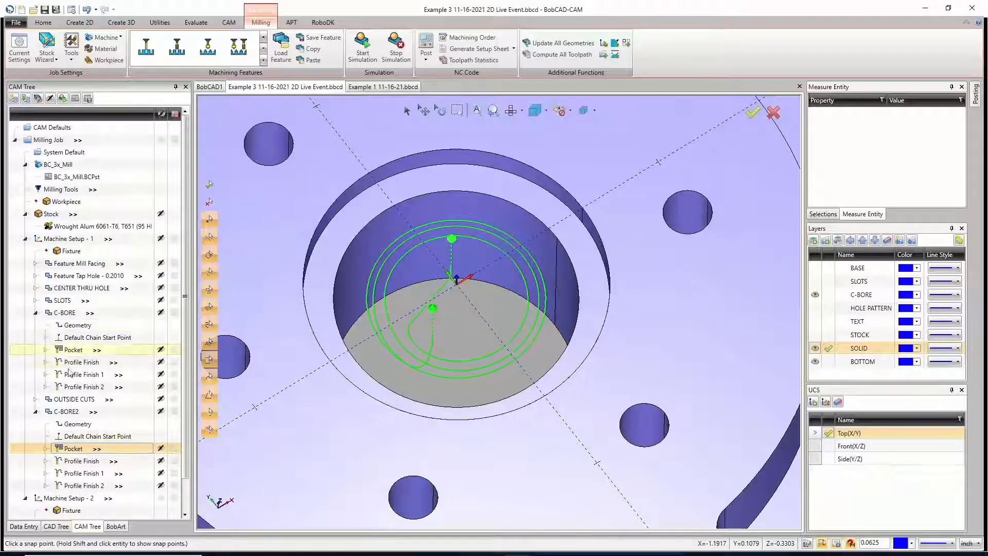
pyautogui.click(97, 352)
pyautogui.moveTo(98, 352)
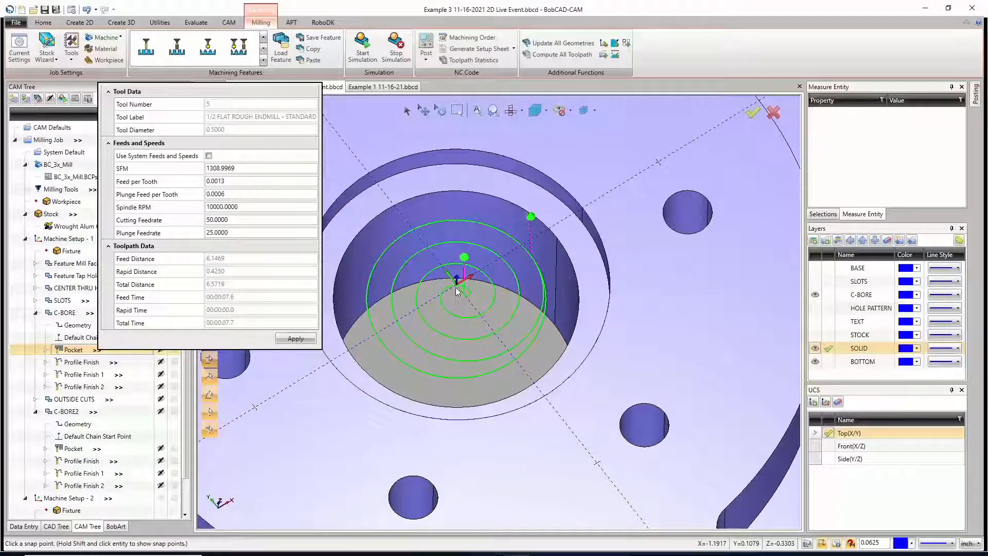
pyautogui.click(97, 411)
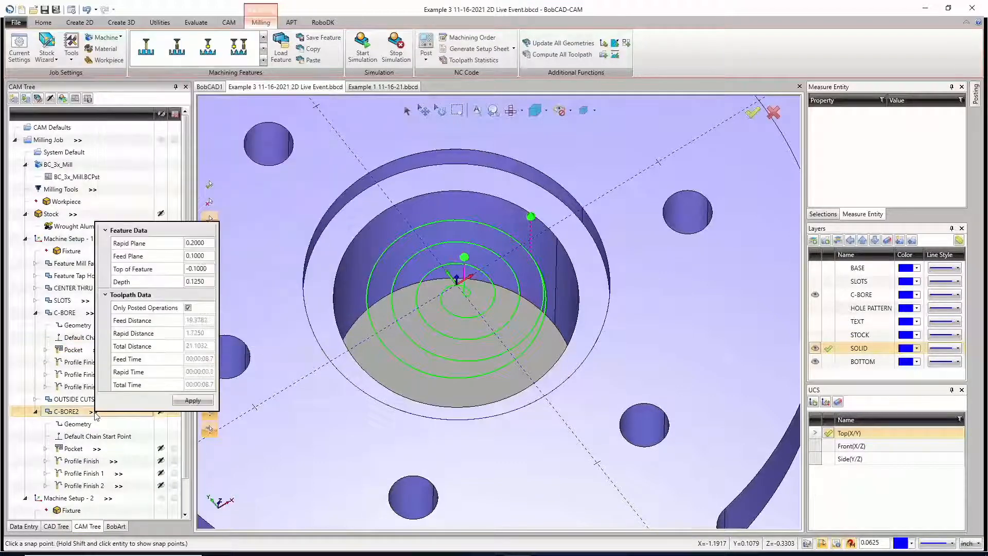
pyautogui.click(98, 449)
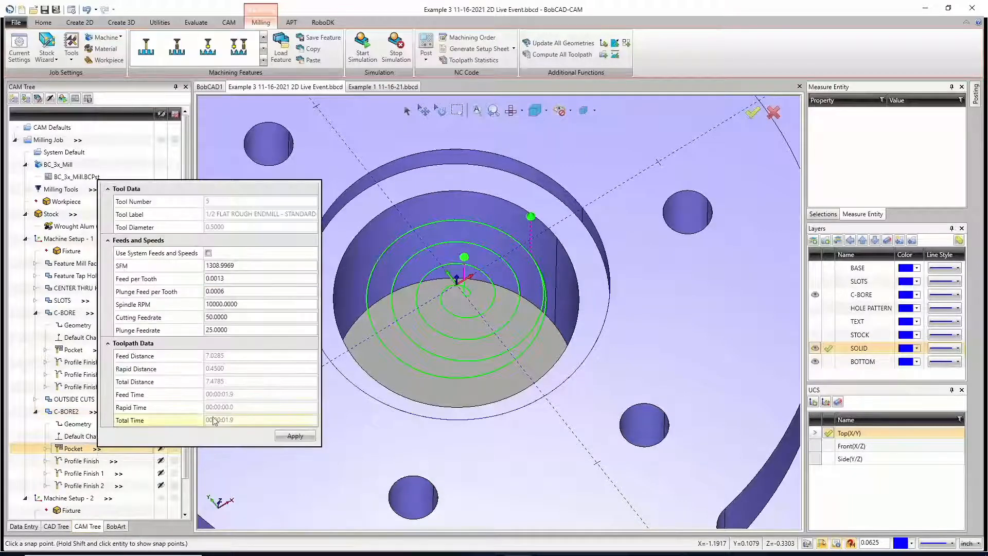
pyautogui.click(99, 350)
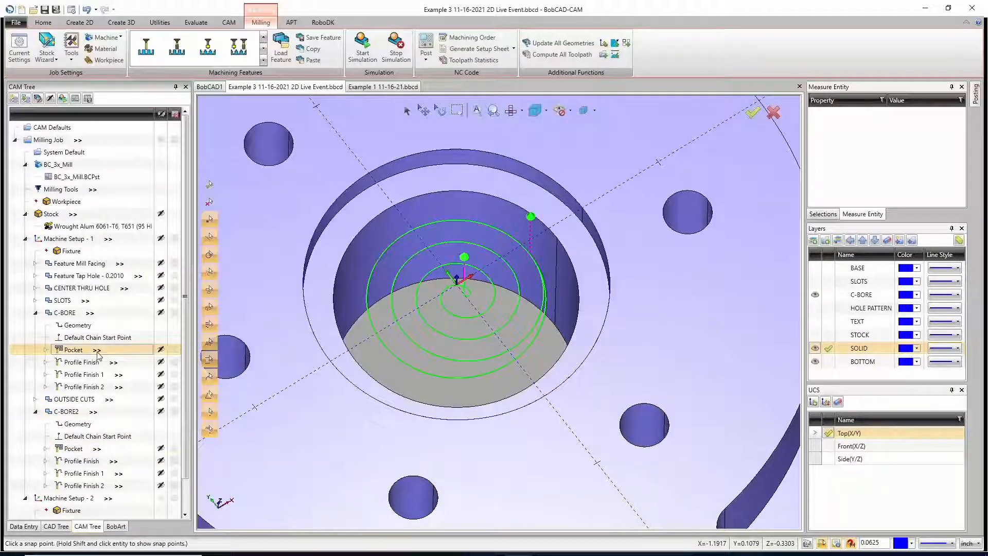
pyautogui.moveTo(99, 351)
pyautogui.click(98, 449)
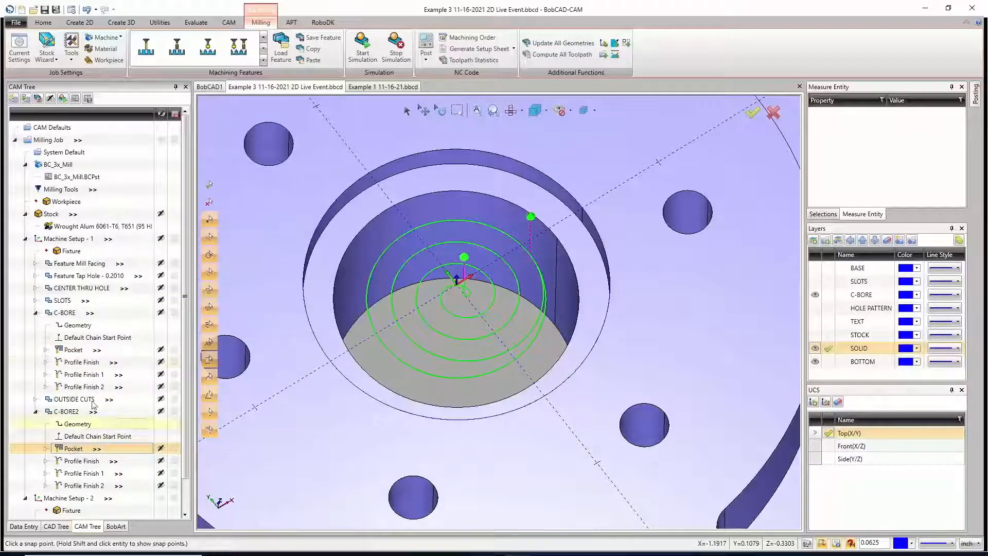
pyautogui.click(136, 349)
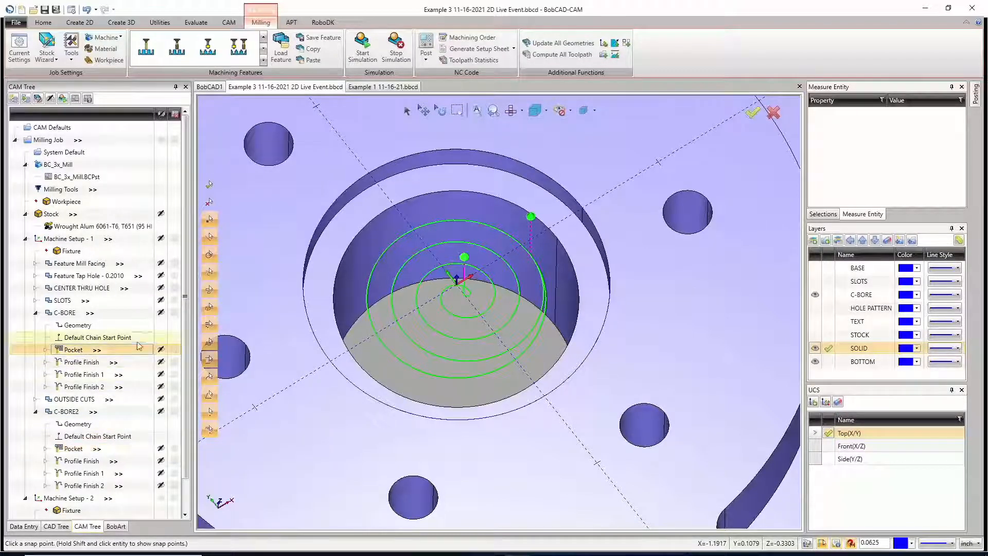
# Step: Toggle the toolpath display of C-BORE and C-BORE2, and inspect the C-BORE2 Pocket toolpath
pyautogui.click(162, 313)
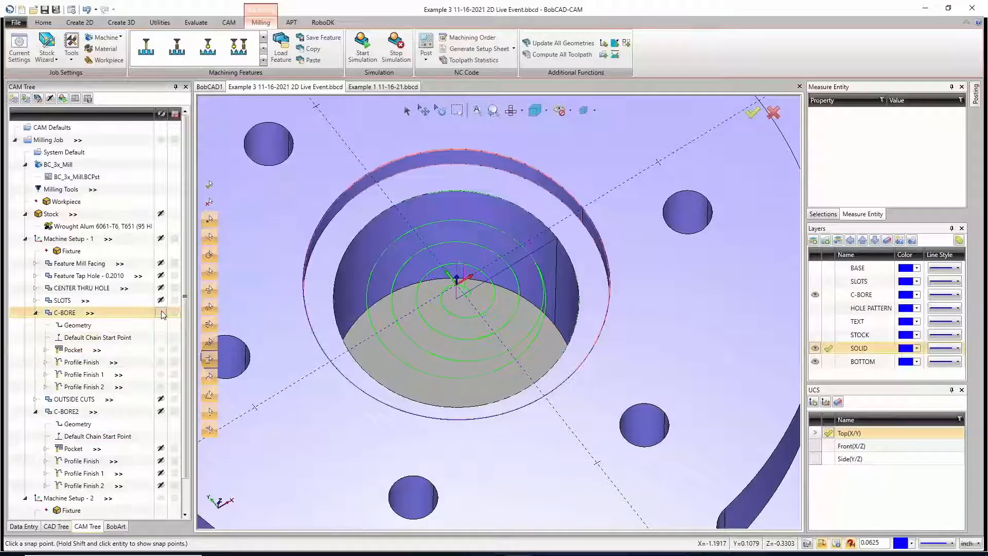
pyautogui.click(161, 413)
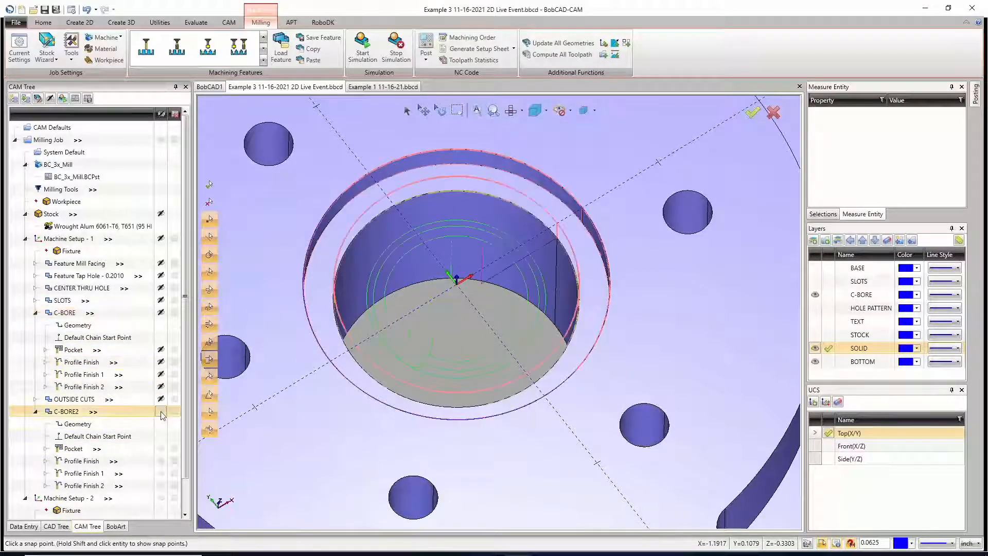
pyautogui.click(82, 449)
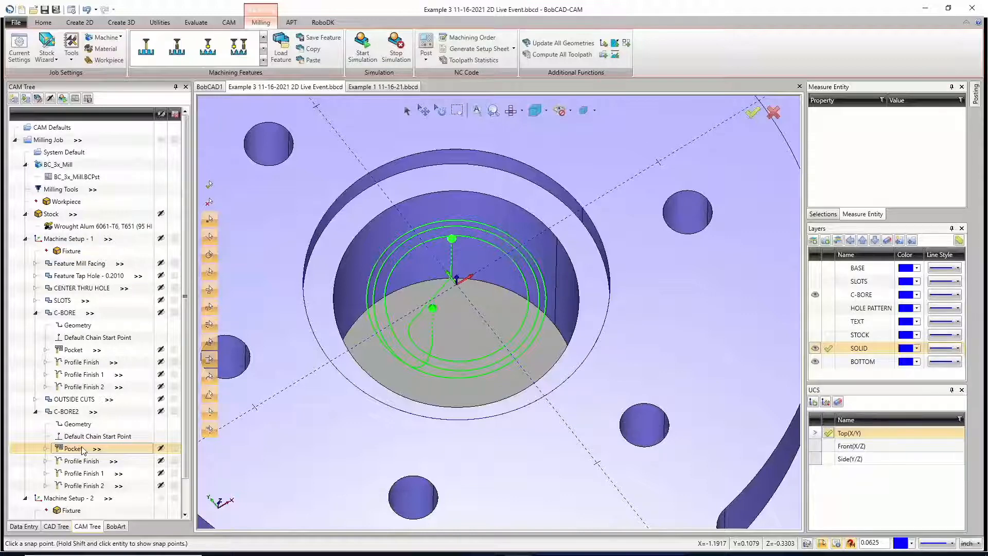
# Step: Show the C-BORE and BASE layers
pyautogui.click(815, 295)
pyautogui.click(814, 268)
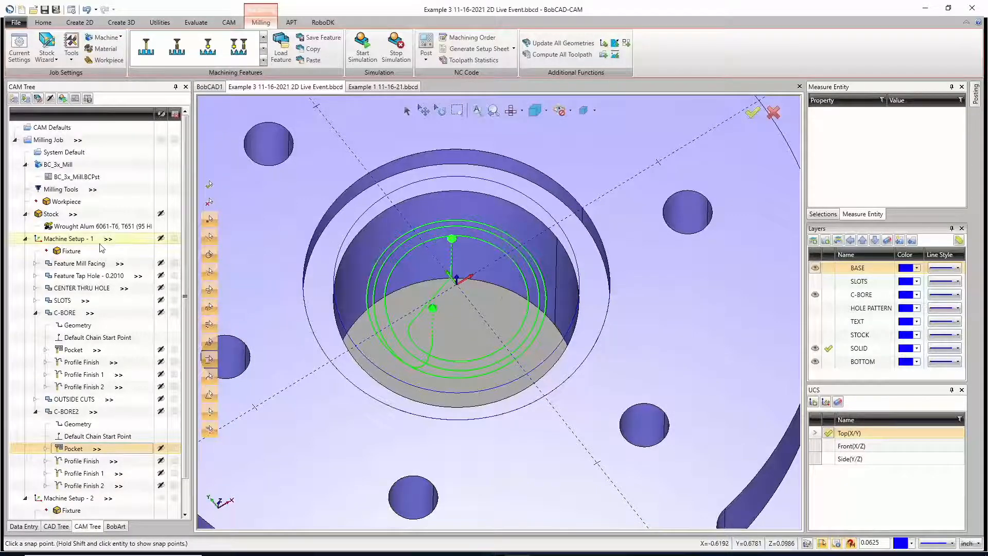
# Step: Delete the C-BORE2 feature from Machine Setup - 1 and collapse the remaining C-BORE feature in the tree
pyautogui.middleClick(502, 292)
pyautogui.middleClick(502, 291)
pyautogui.rightClick(81, 411)
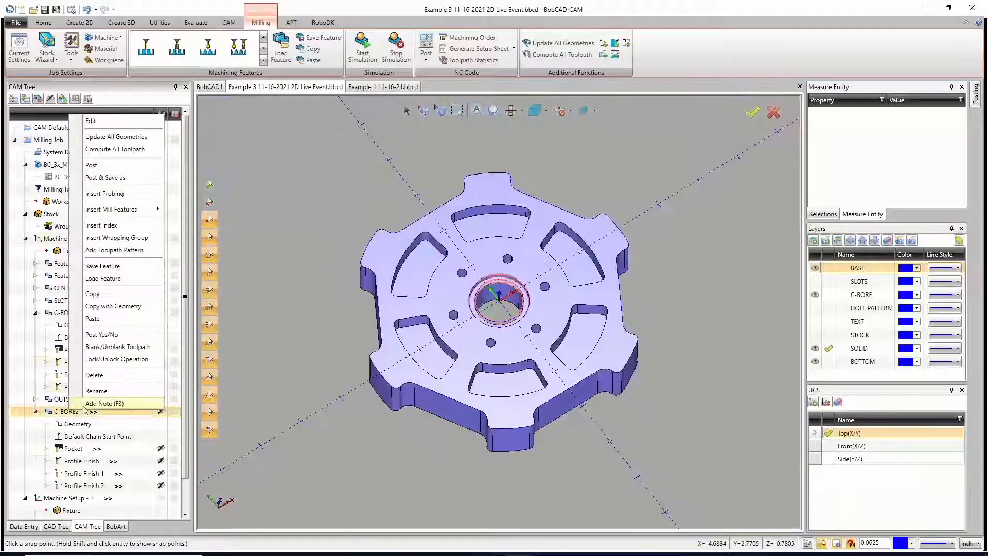
pyautogui.click(103, 376)
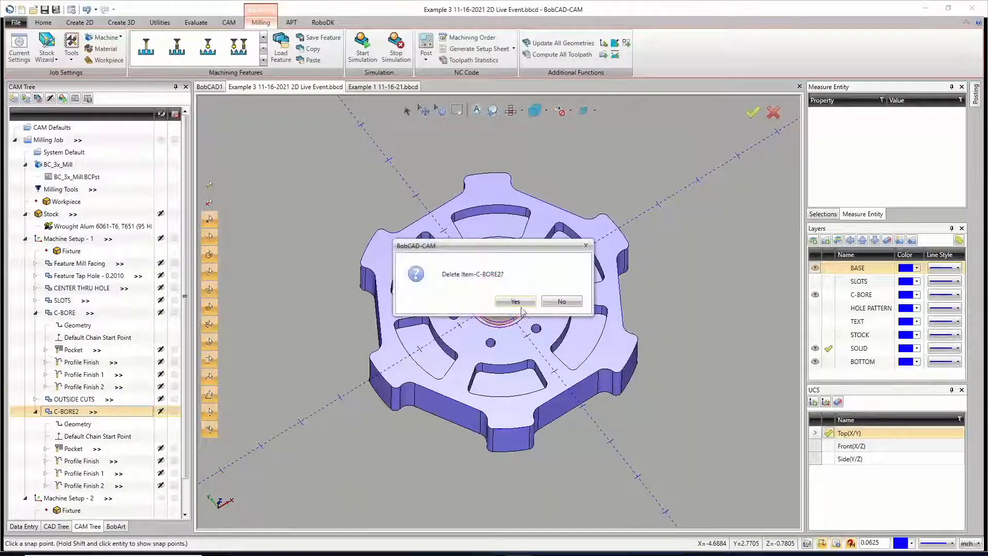
pyautogui.click(516, 302)
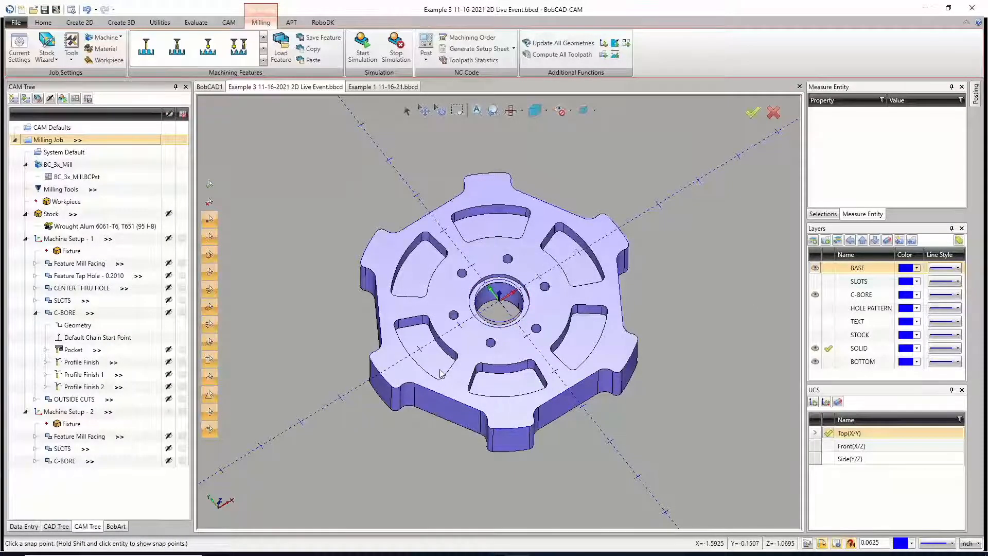
pyautogui.click(35, 312)
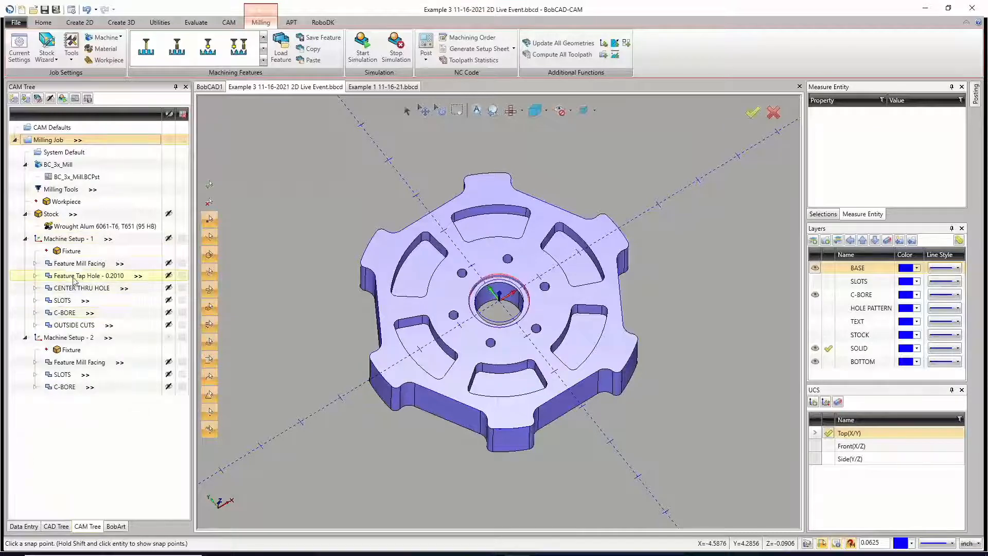
# Step: Check which holes the Feature Tap Hole - 0.2010 uses, and review the commands available for Machine Setup - 1
pyautogui.click(75, 277)
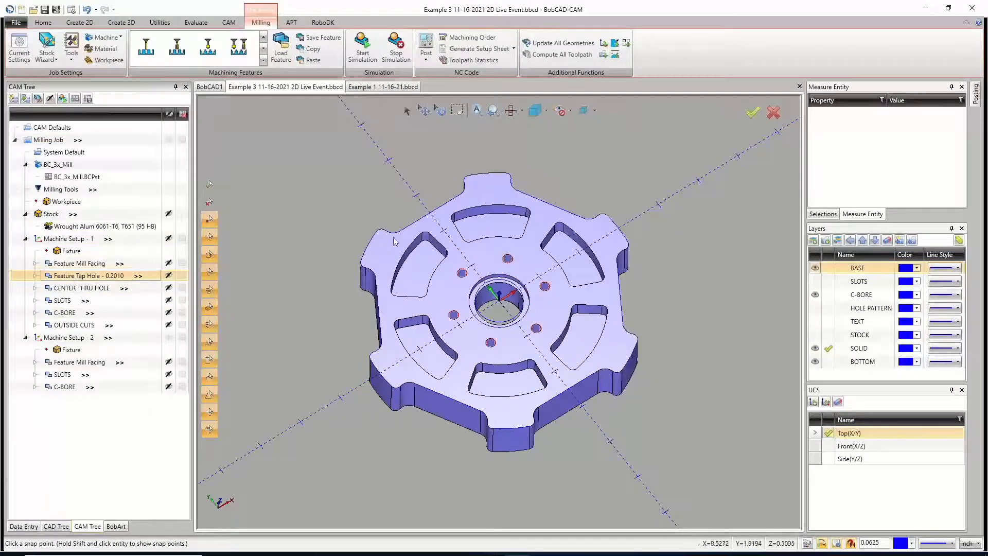
pyautogui.rightClick(71, 241)
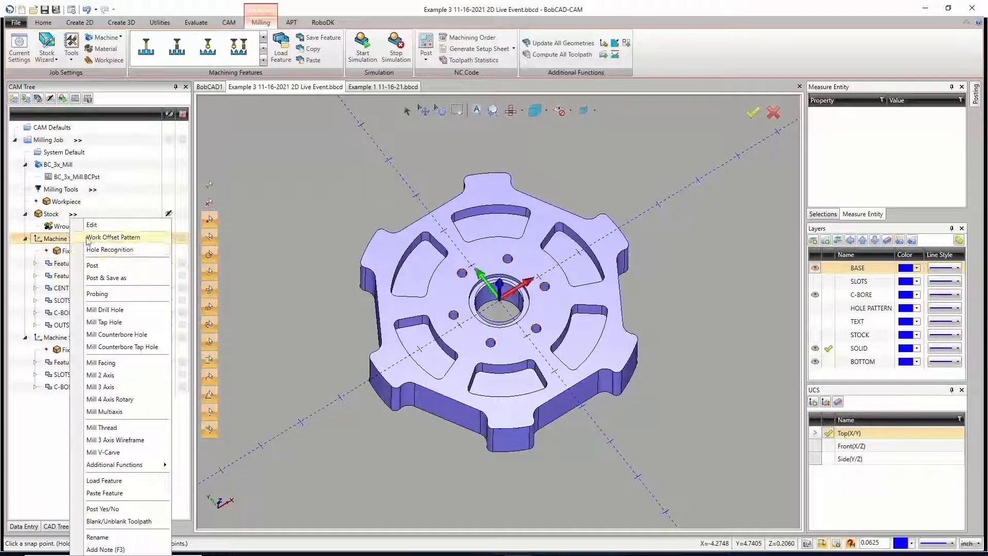
pyautogui.click(177, 287)
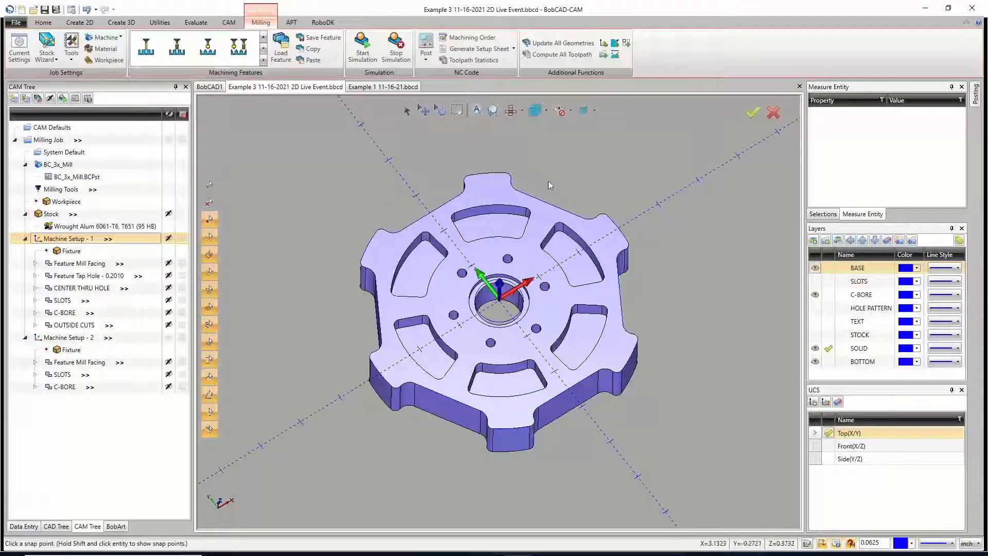
# Step: Review the hole and thread options of the Advanced Holes command, and close it without creating a hole
pyautogui.click(160, 22)
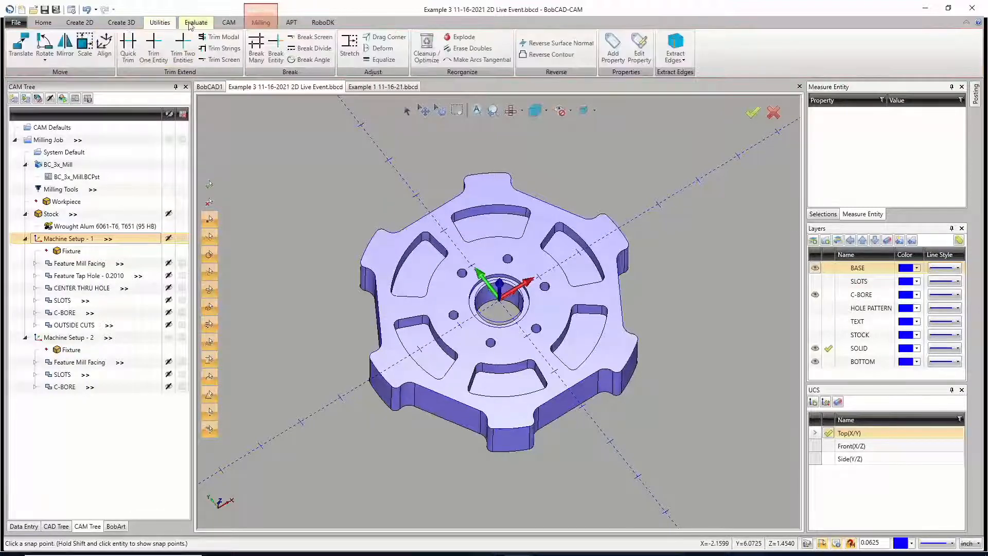
pyautogui.click(127, 22)
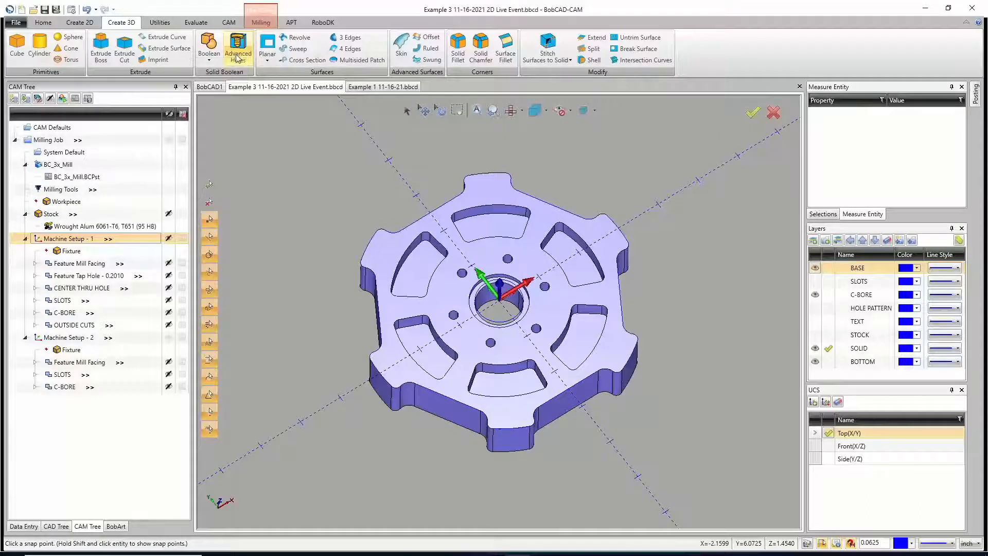
pyautogui.click(236, 56)
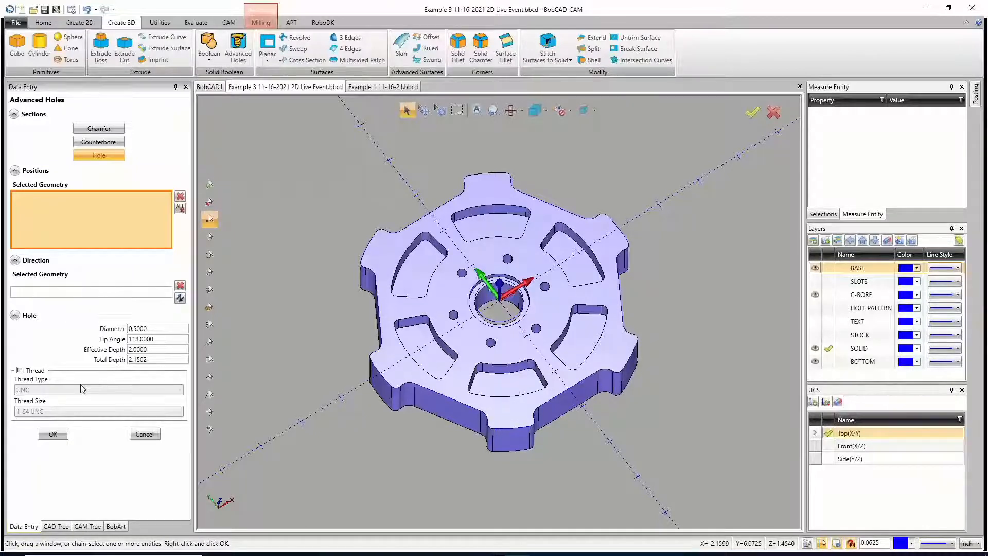
pyautogui.click(145, 434)
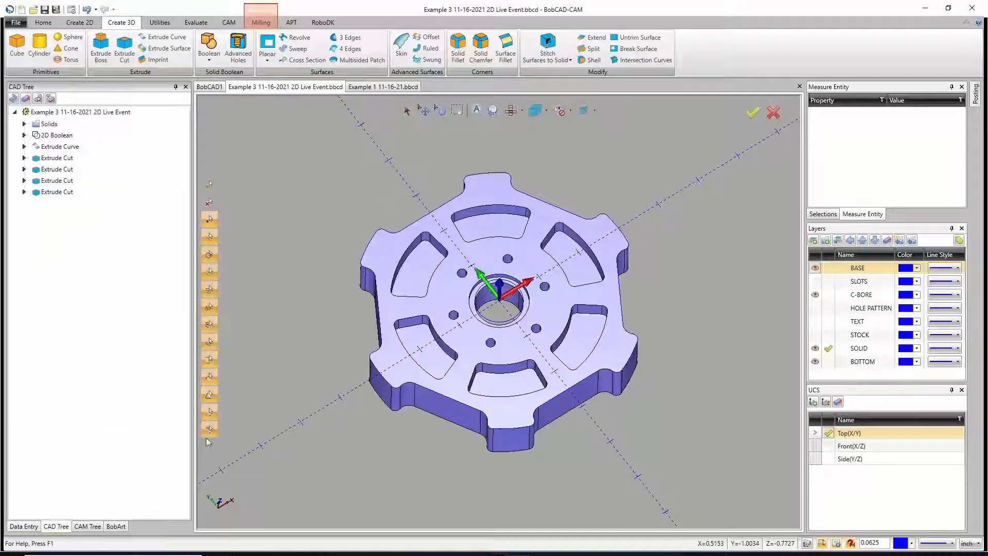
# Step: Hide the C-BORE and BASE layers and make SOLID the active layer
pyautogui.moveTo(507, 386)
pyautogui.mouseDown(button='middle')
pyautogui.moveTo(530, 334)
pyautogui.moveTo(525, 291)
pyautogui.moveTo(500, 386)
pyautogui.mouseUp(button='middle')
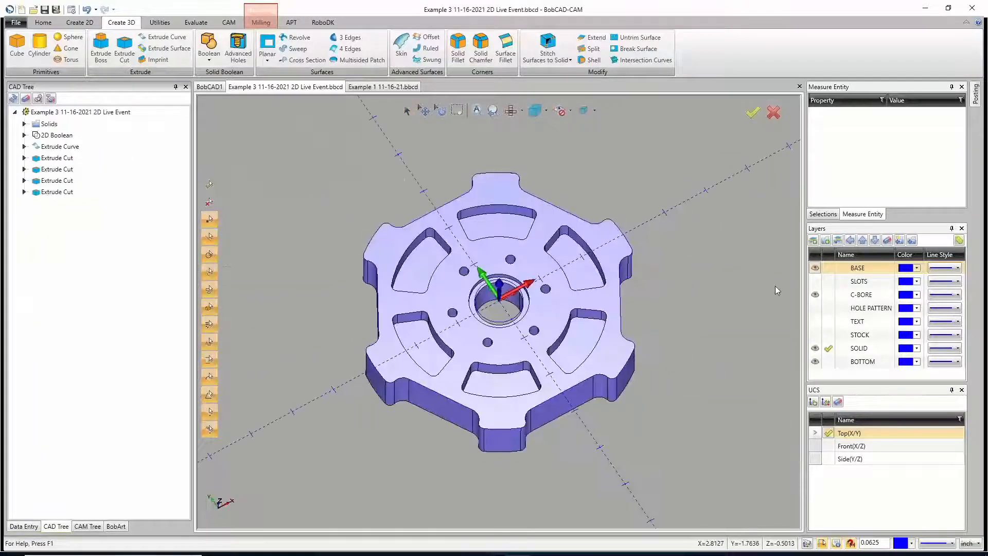
pyautogui.click(815, 294)
pyautogui.click(830, 349)
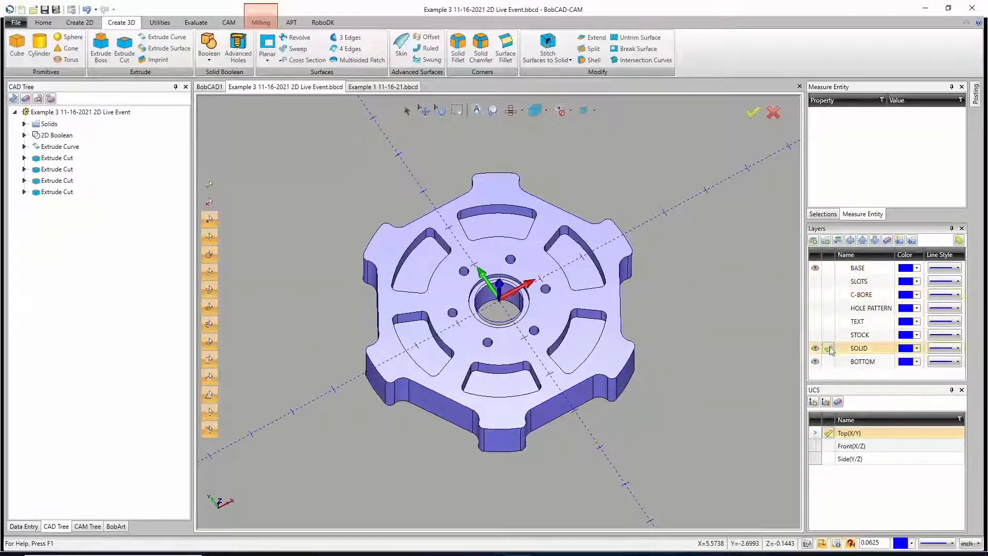
pyautogui.click(815, 267)
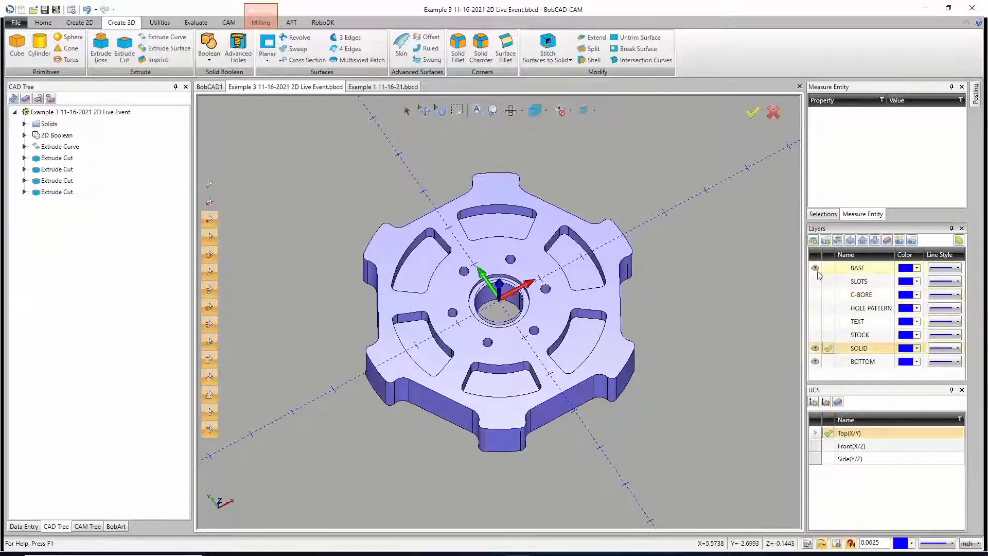
# Step: Hide the BOTTOM layer so that only the wheel on the SOLID layer is displayed
pyautogui.click(815, 360)
pyautogui.moveTo(538, 364)
pyautogui.mouseDown(button='middle')
pyautogui.moveTo(532, 293)
pyautogui.moveTo(536, 369)
pyautogui.mouseUp(button='middle')
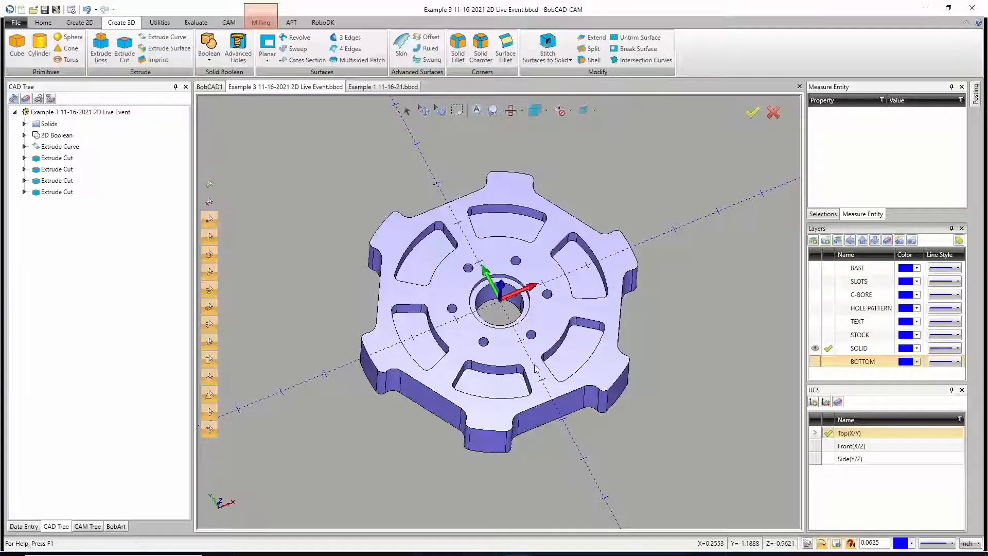
pyautogui.click(56, 12)
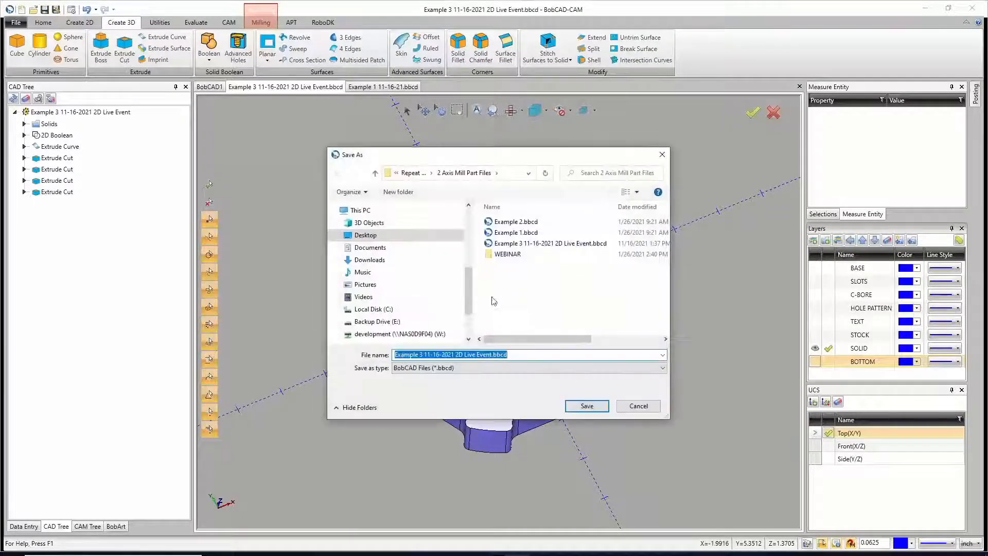
pyautogui.click(491, 354)
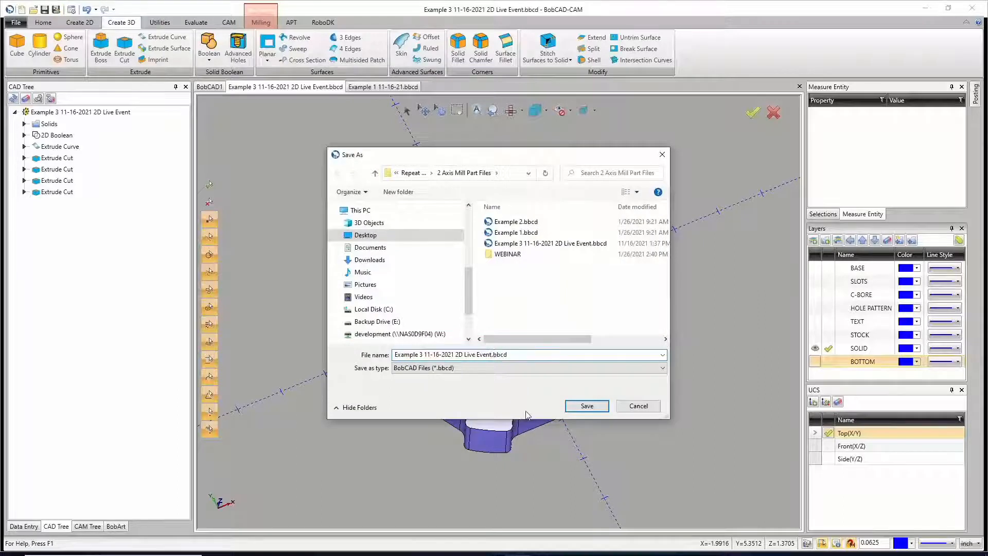
pyautogui.write('00')
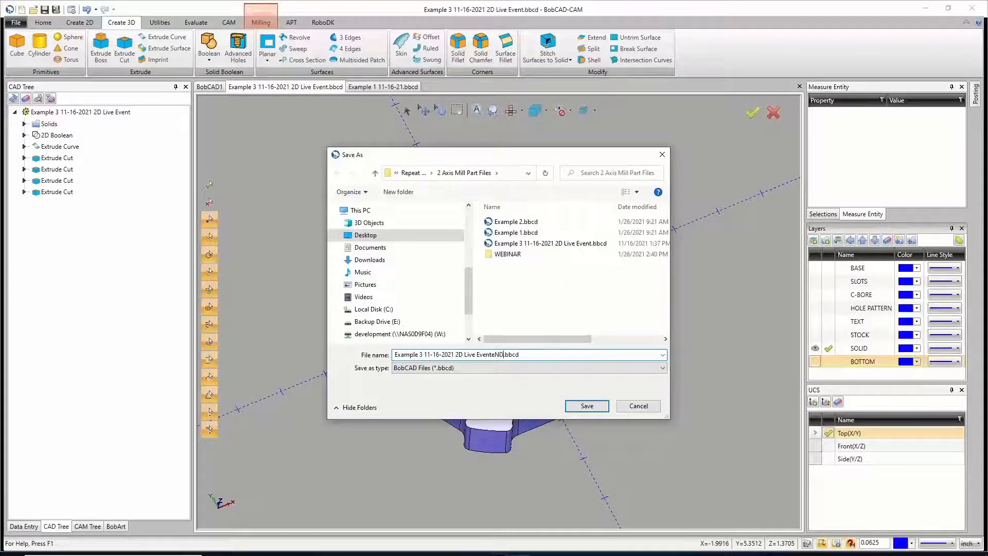
pyautogui.press('BackSpace')
pyautogui.press('BackSpace')
pyautogui.press('BackSpace')
pyautogui.write('en')
pyautogui.press('BackSpace')
pyautogui.press('BackSpace')
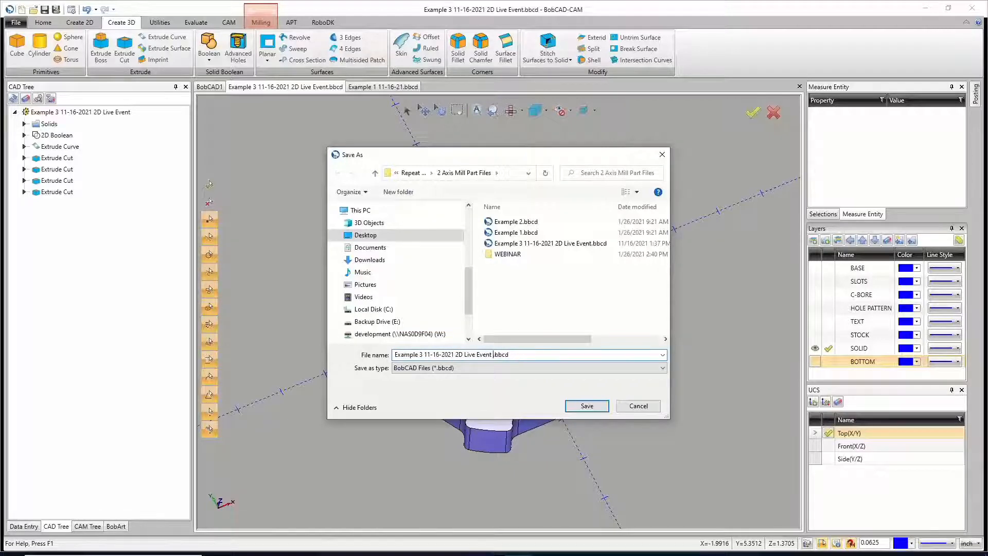
pyautogui.write('END')
pyautogui.click(594, 407)
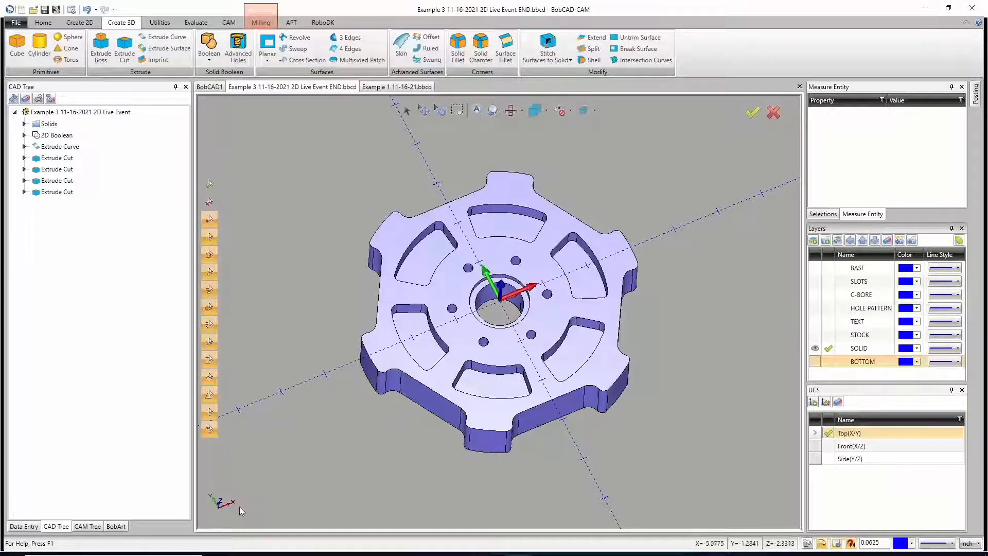
pyautogui.moveTo(666, 547)
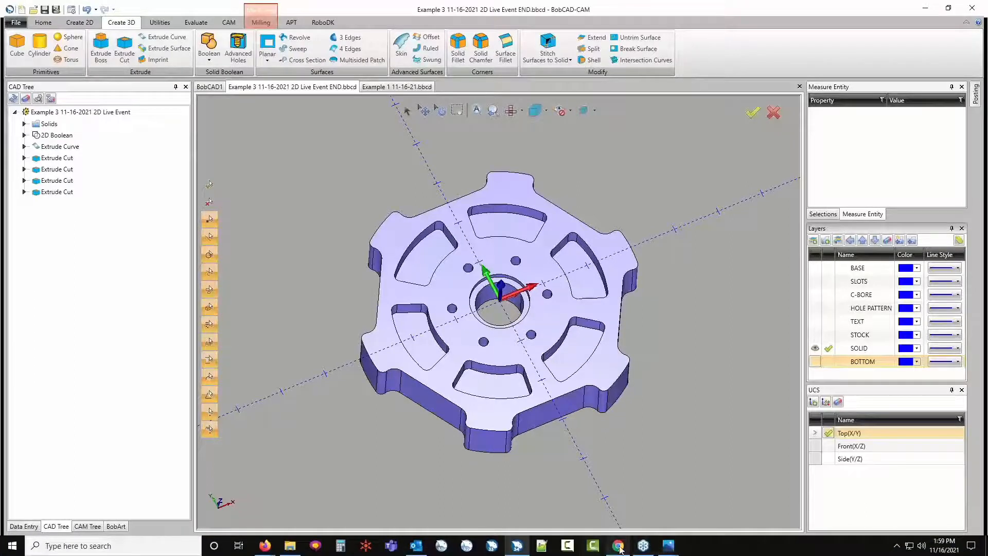